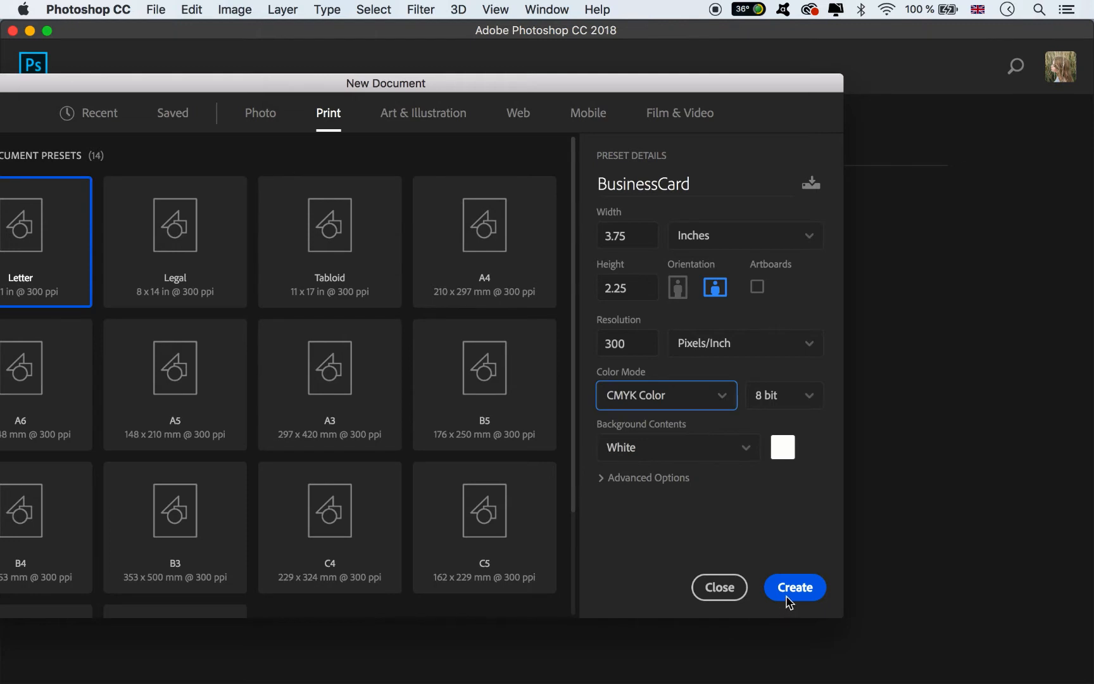
- Create the BusinessCard document, unlock its background and add a white Solid Color fill layer
left_click(789, 592)
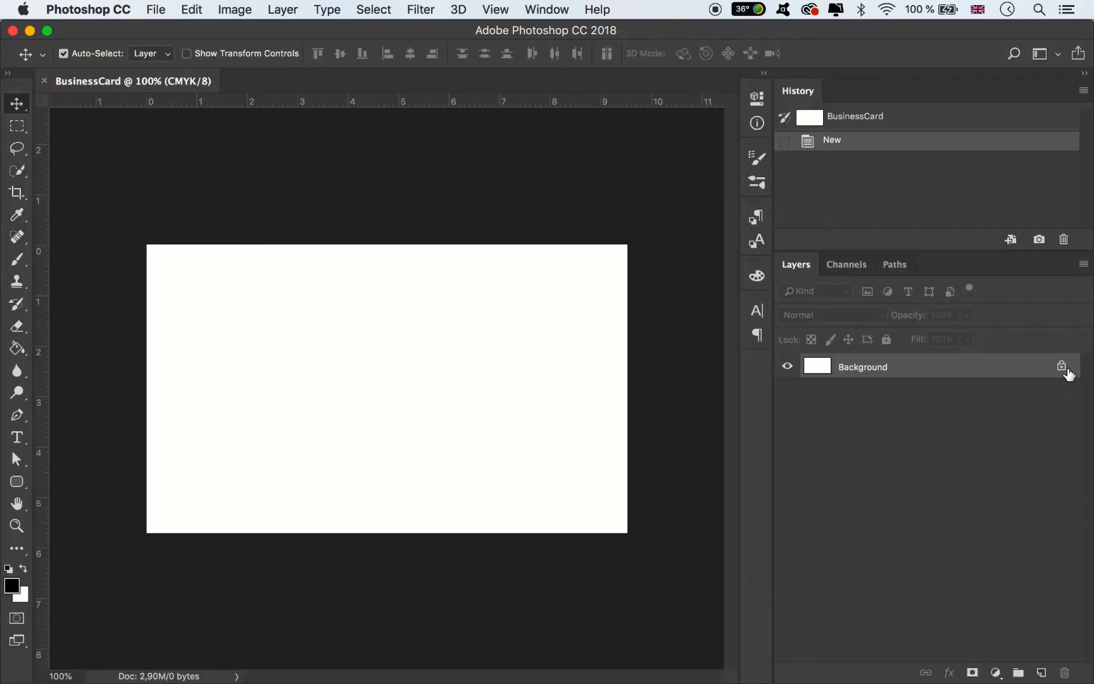
left_click(1062, 366)
left_click(996, 673)
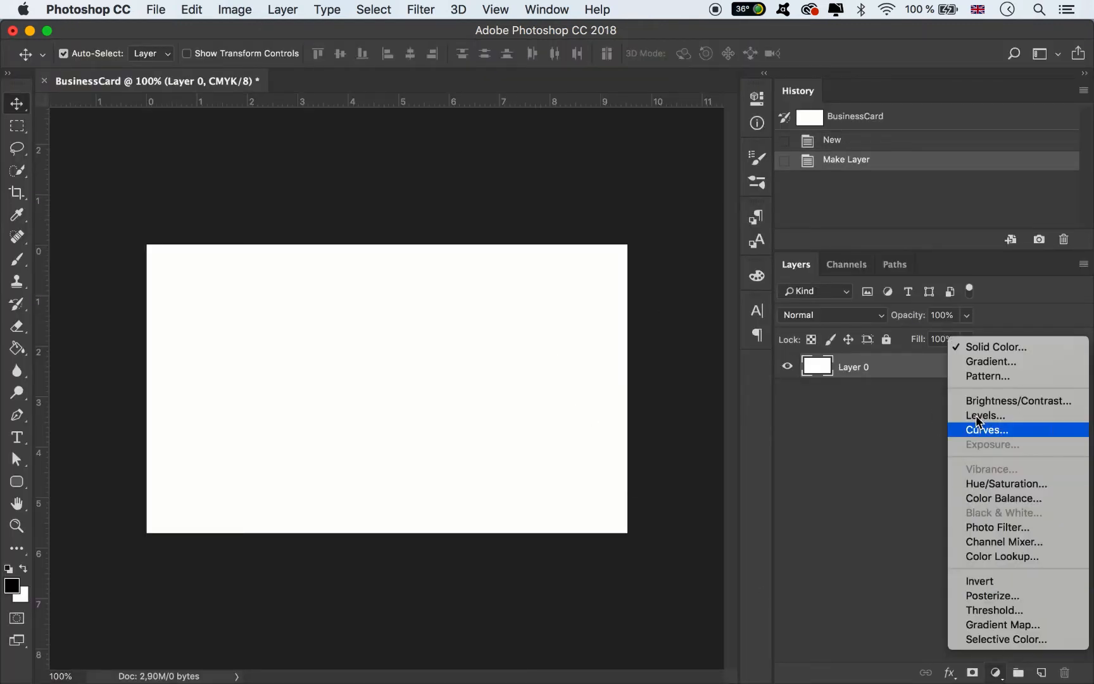
left_click(980, 349)
left_click(724, 413)
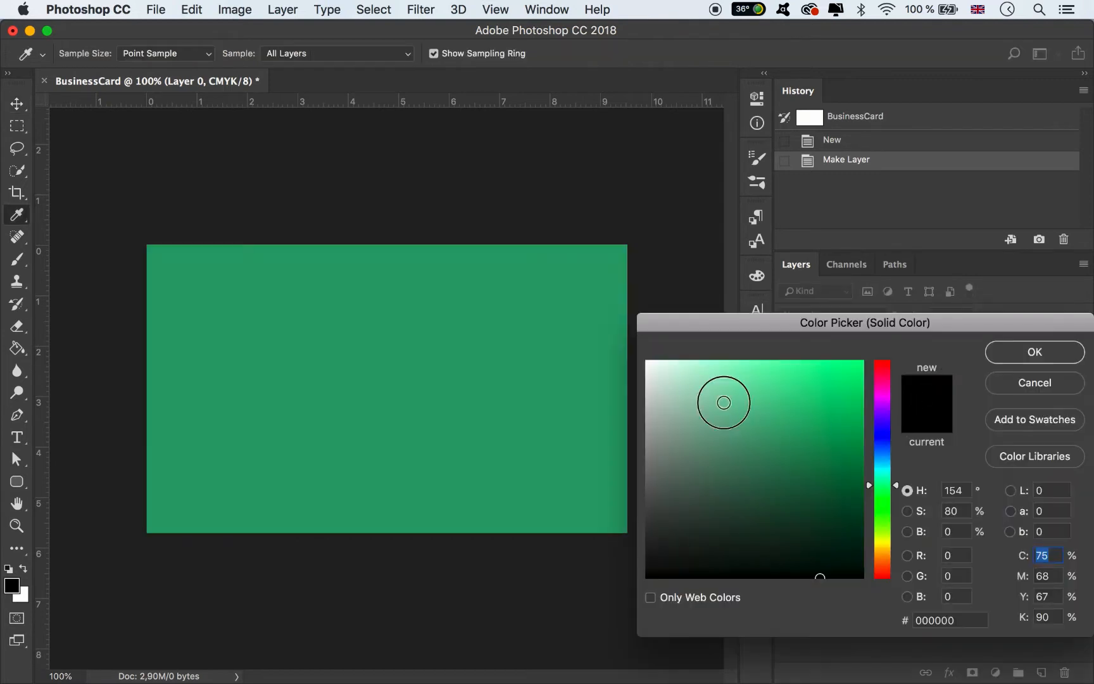
left_click(560, 277)
left_click(1010, 353)
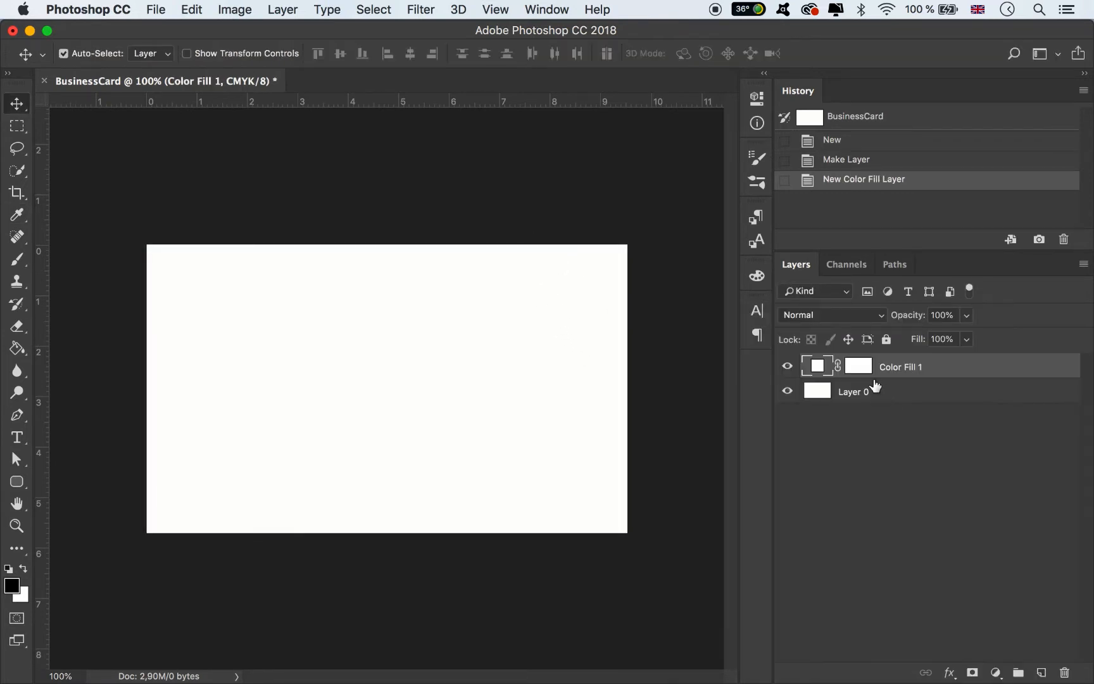
- Delete the fill's mask and Layer 0, then rename the fill layer Background
left_click(861, 366)
right_click(862, 366)
left_click(890, 400)
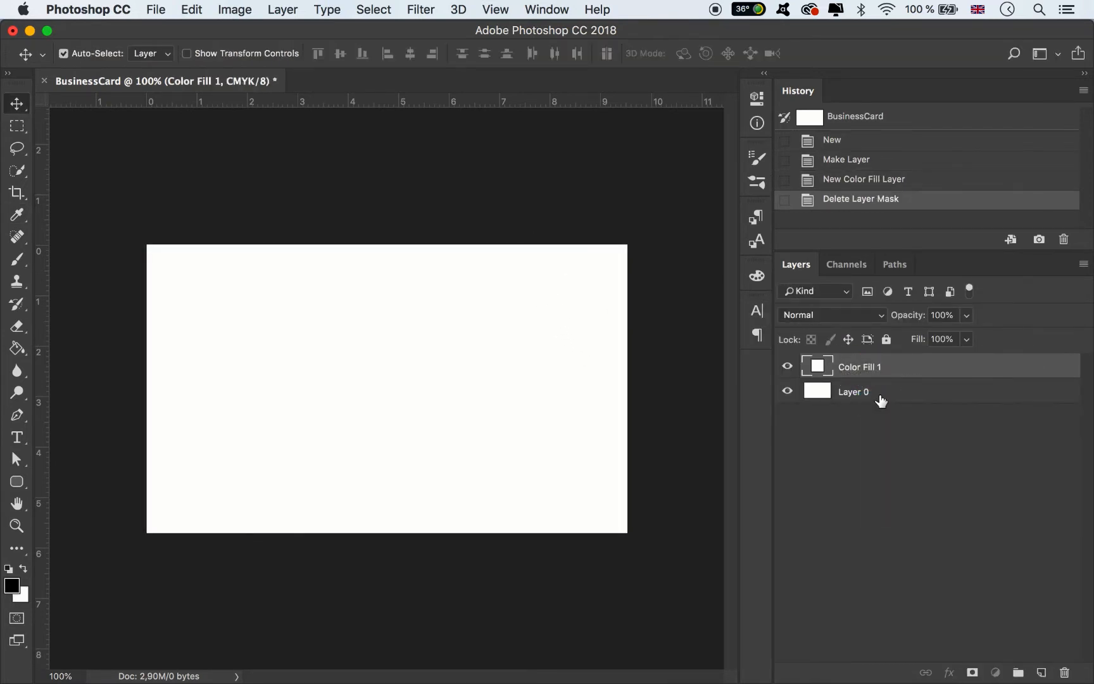
left_click(879, 393)
key("BackSpace")
double_click(857, 366)
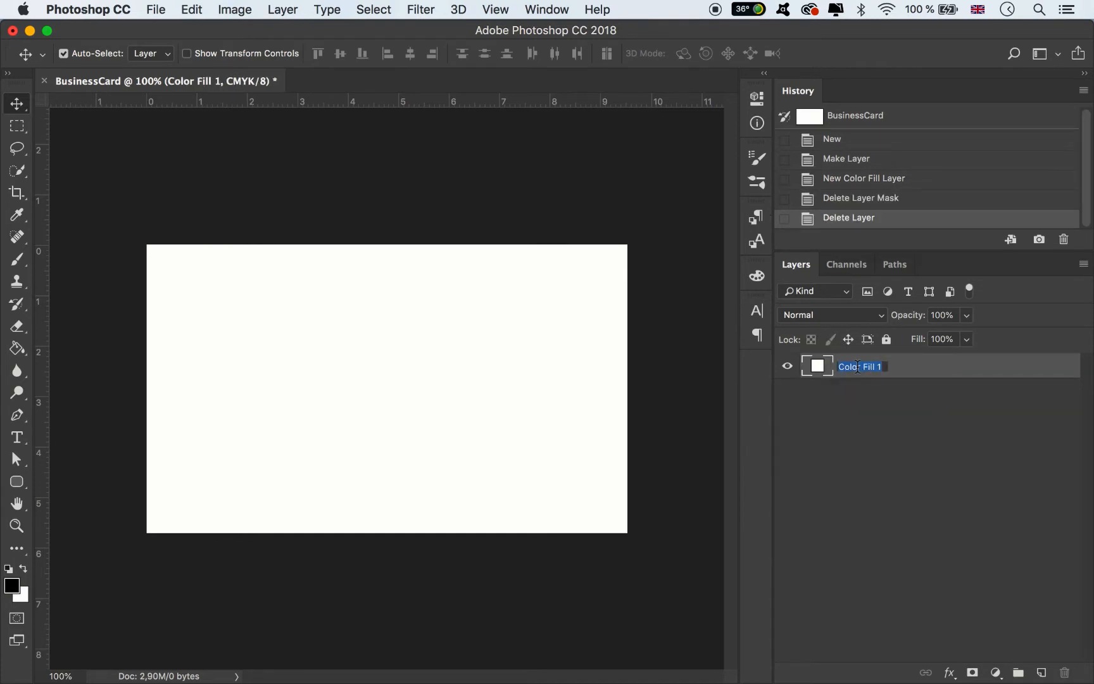
type("Background")
left_click(877, 425)
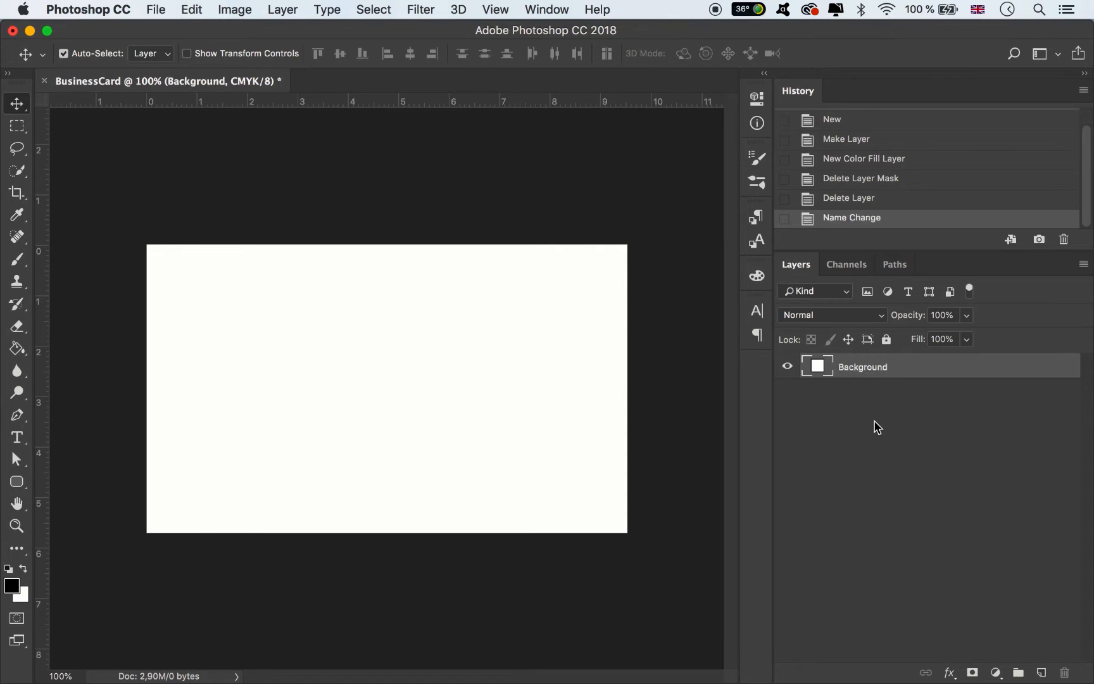
left_click(877, 427)
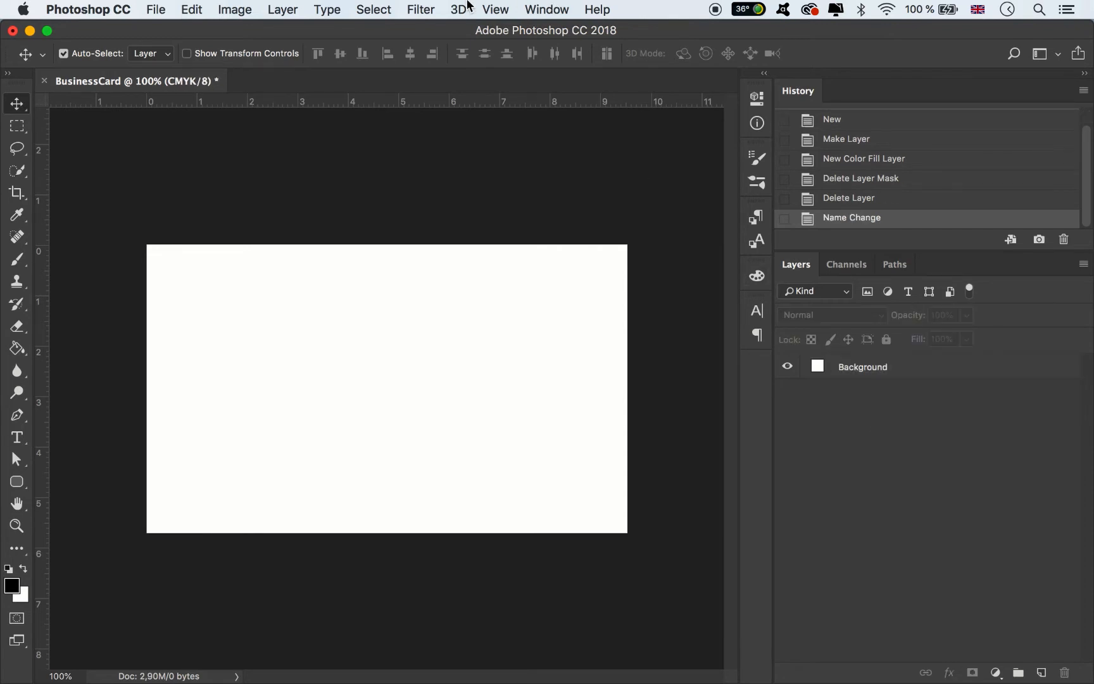
- Add vertical guides at 0.125 in and 3.625 in
left_click(498, 8)
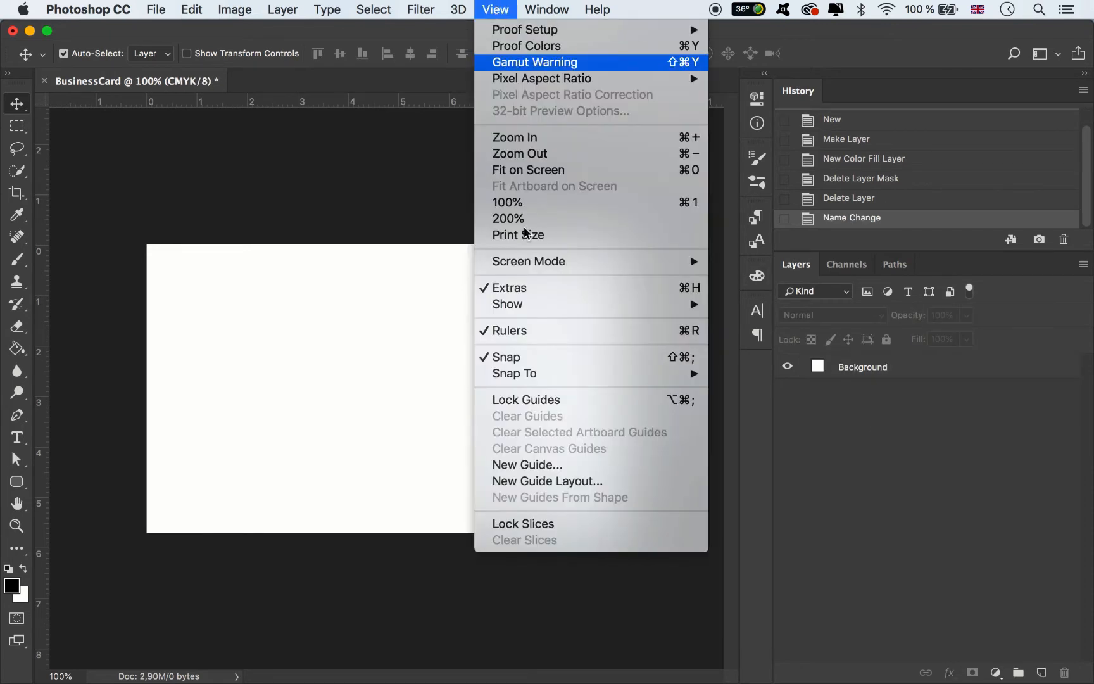
left_click(546, 464)
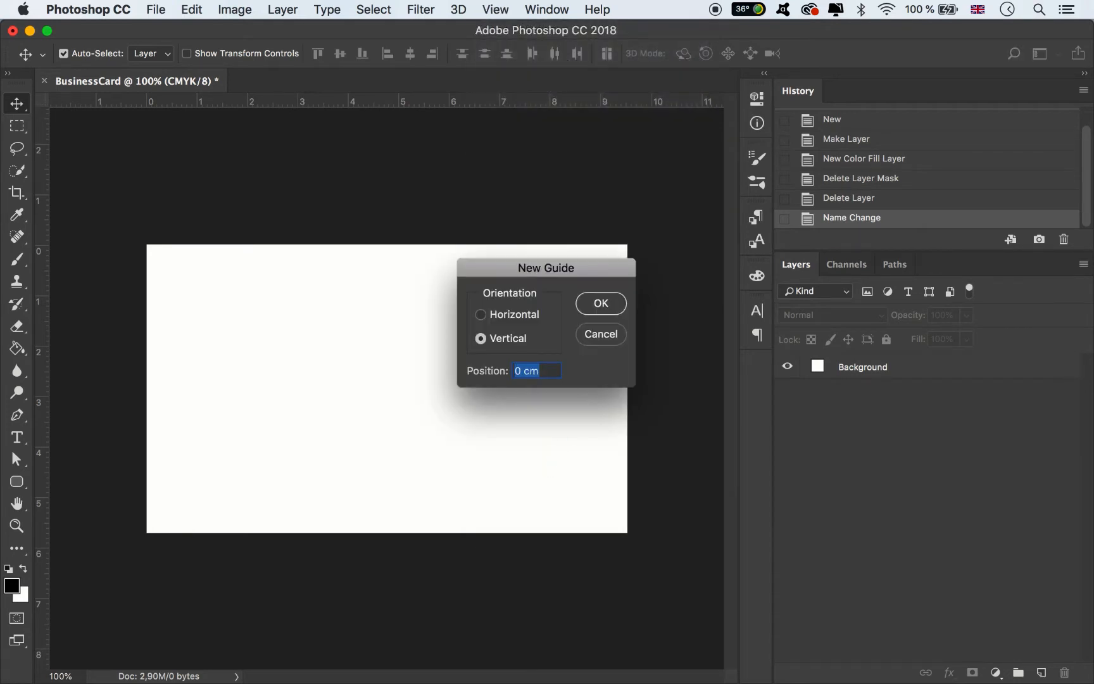
type("0,125 in")
key("Return")
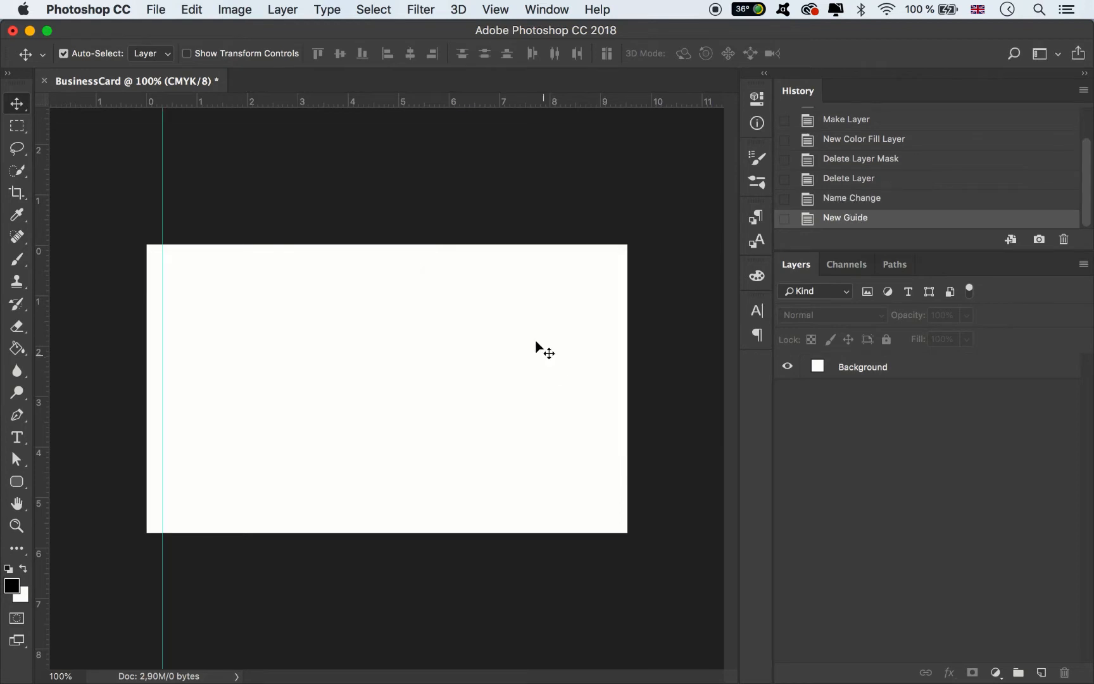
left_click(496, 9)
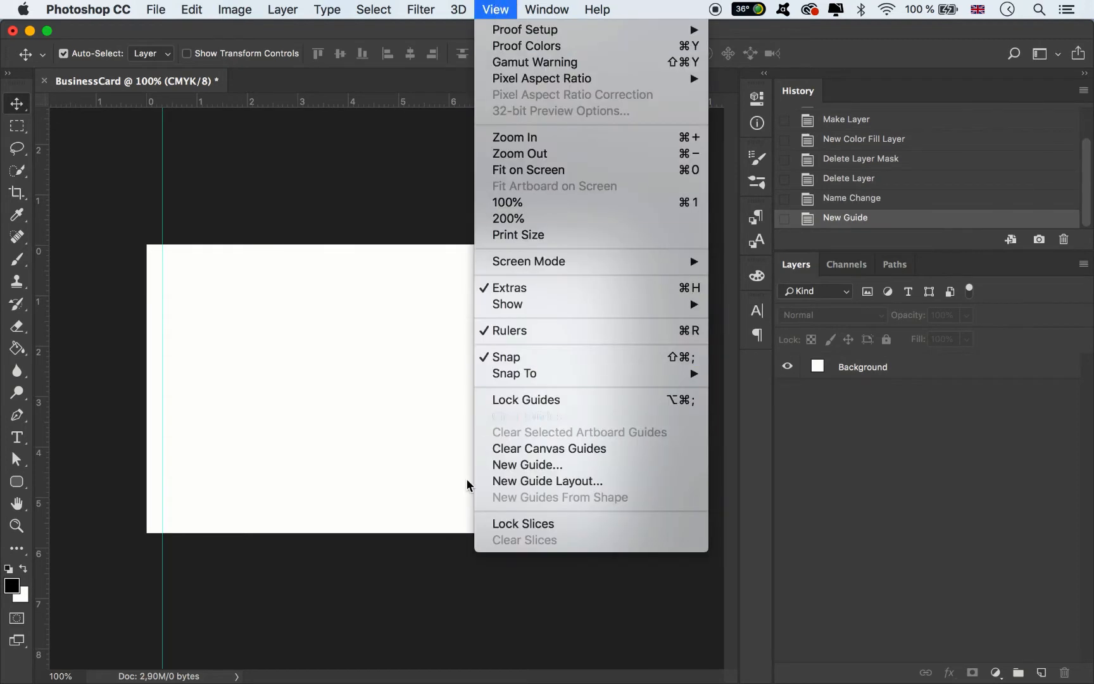
left_click(508, 470)
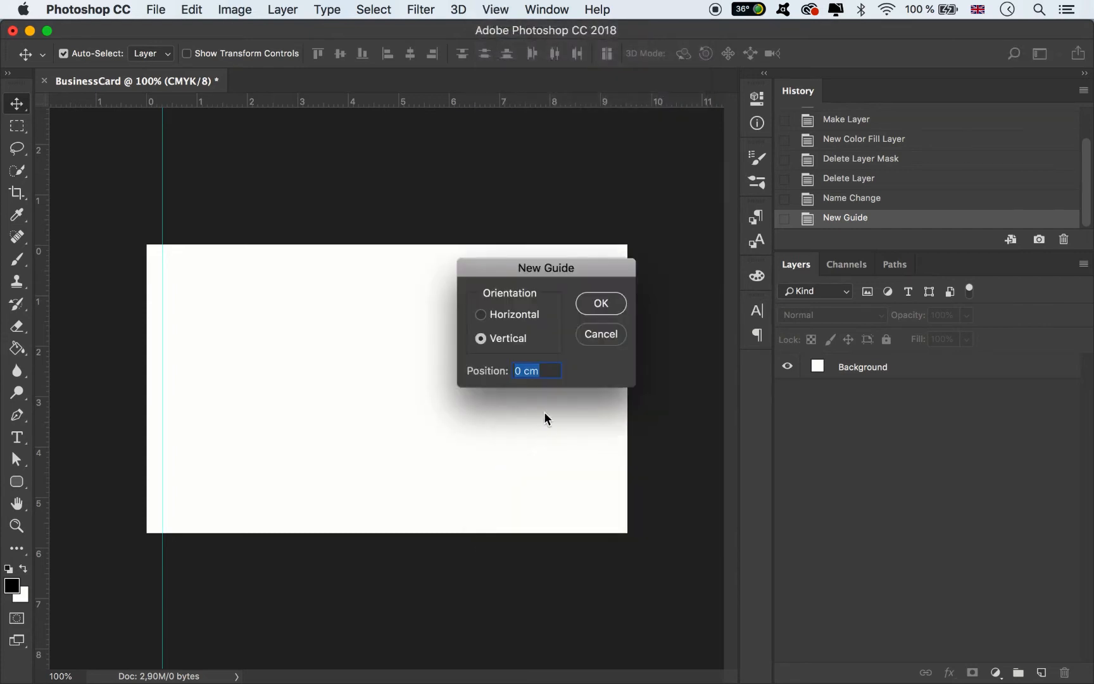
type("3,625 in")
key("Return")
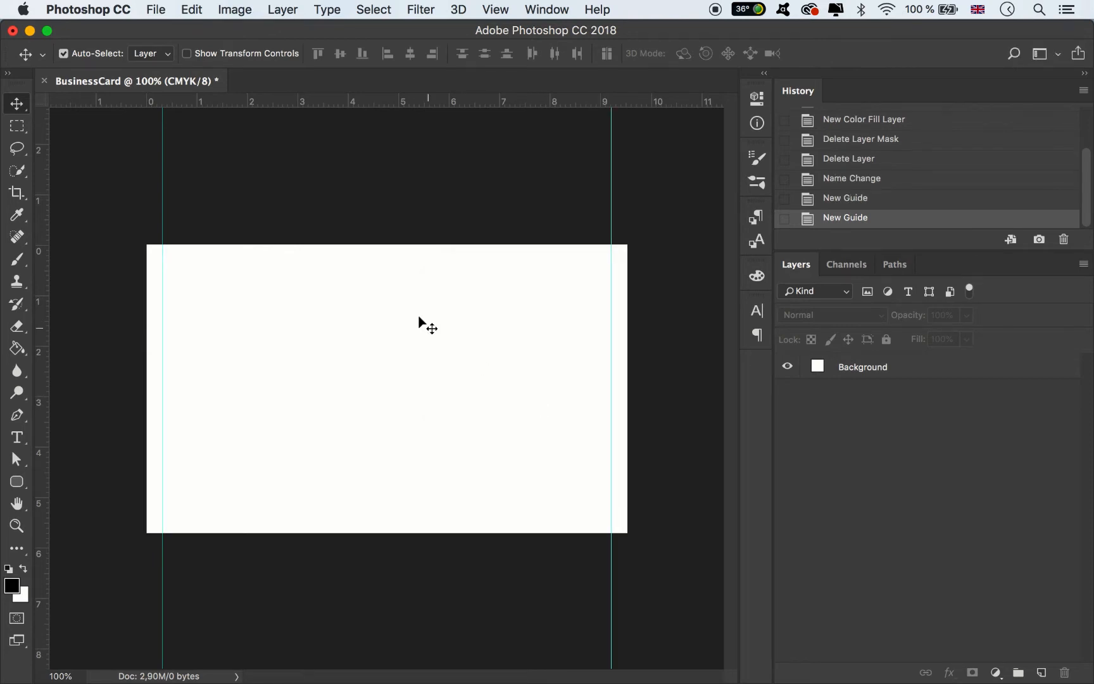
- Add horizontal guides at 0.125 in and 2.125 in
left_click(496, 9)
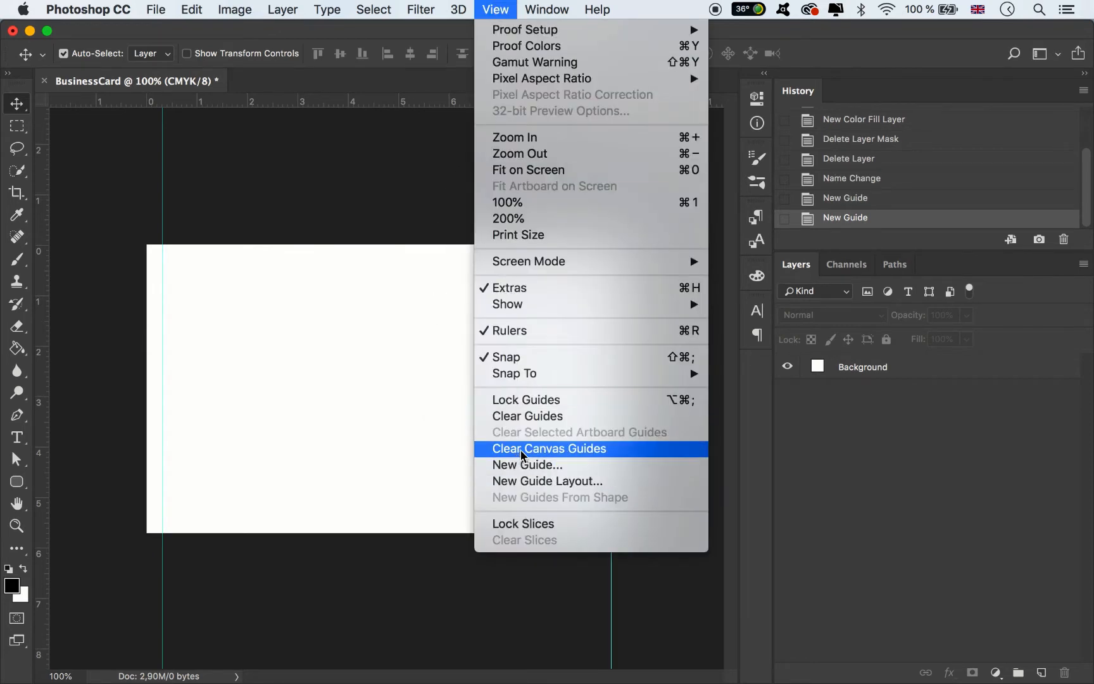
left_click(521, 464)
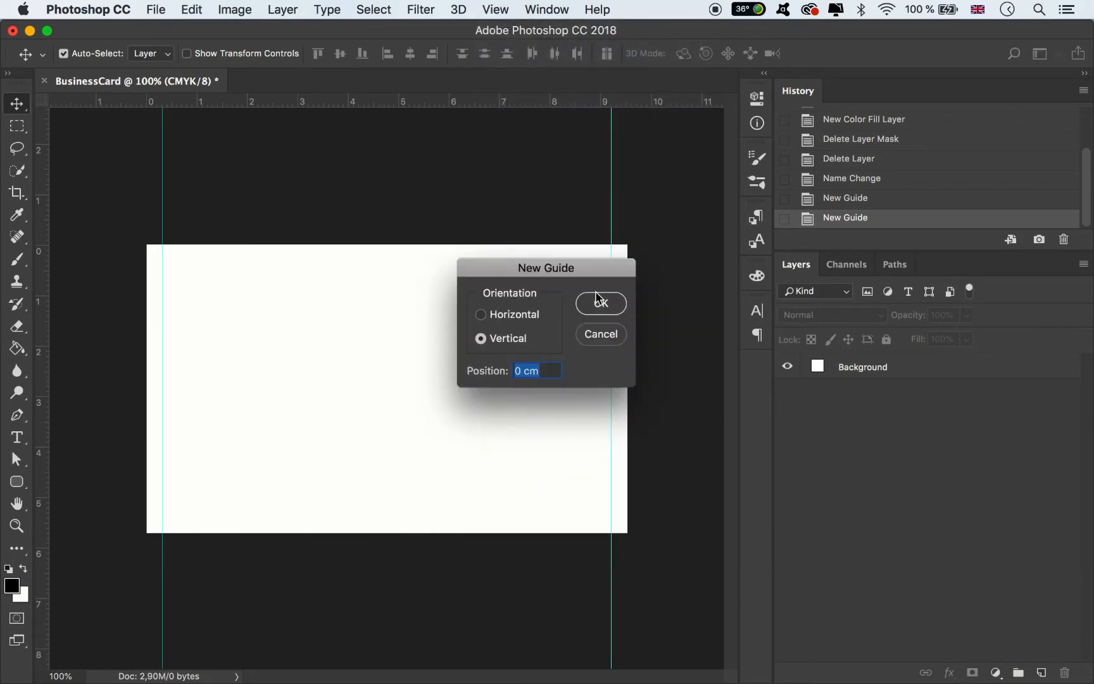
left_click(533, 312)
type("0,125")
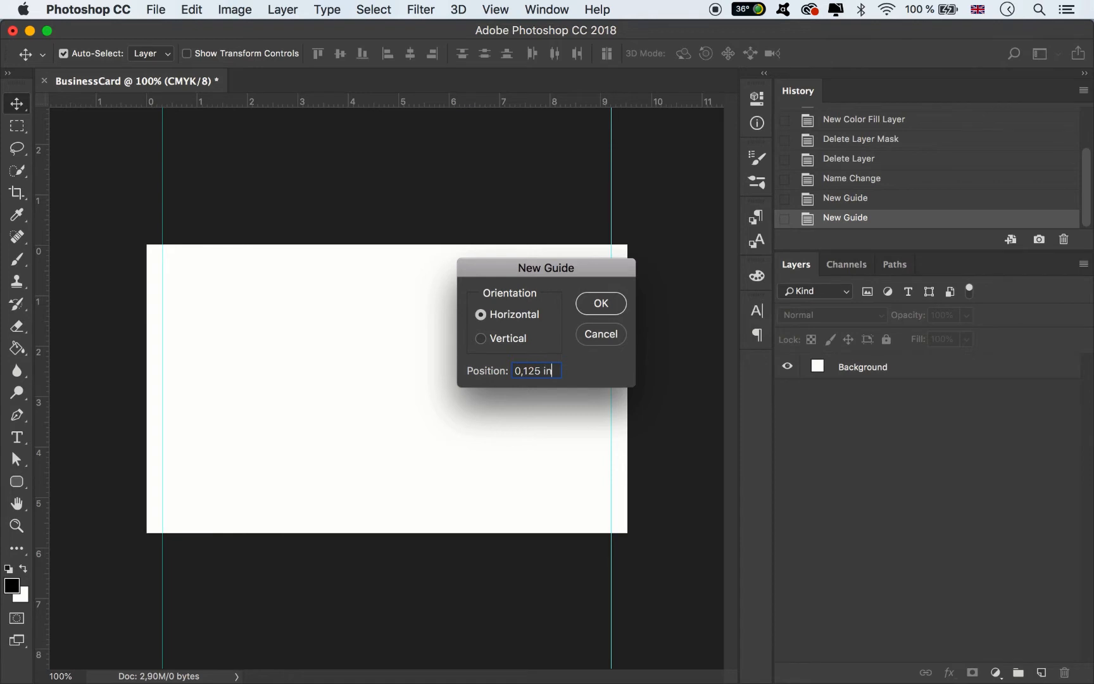
key("Return")
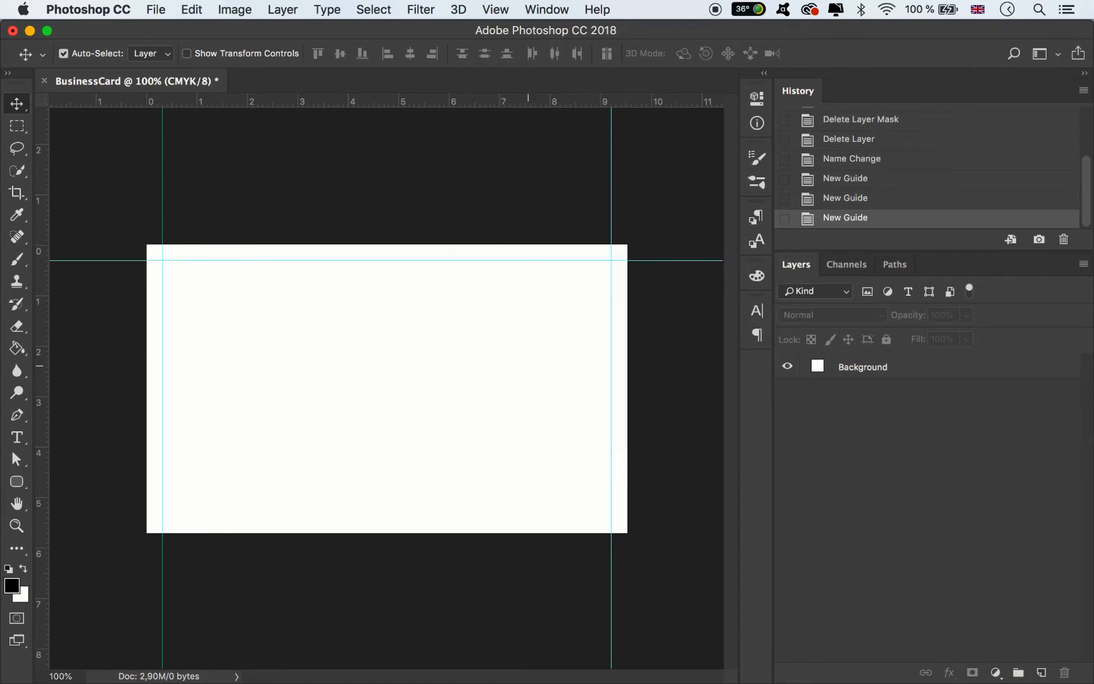
left_click(495, 9)
left_click(530, 465)
type("2,125")
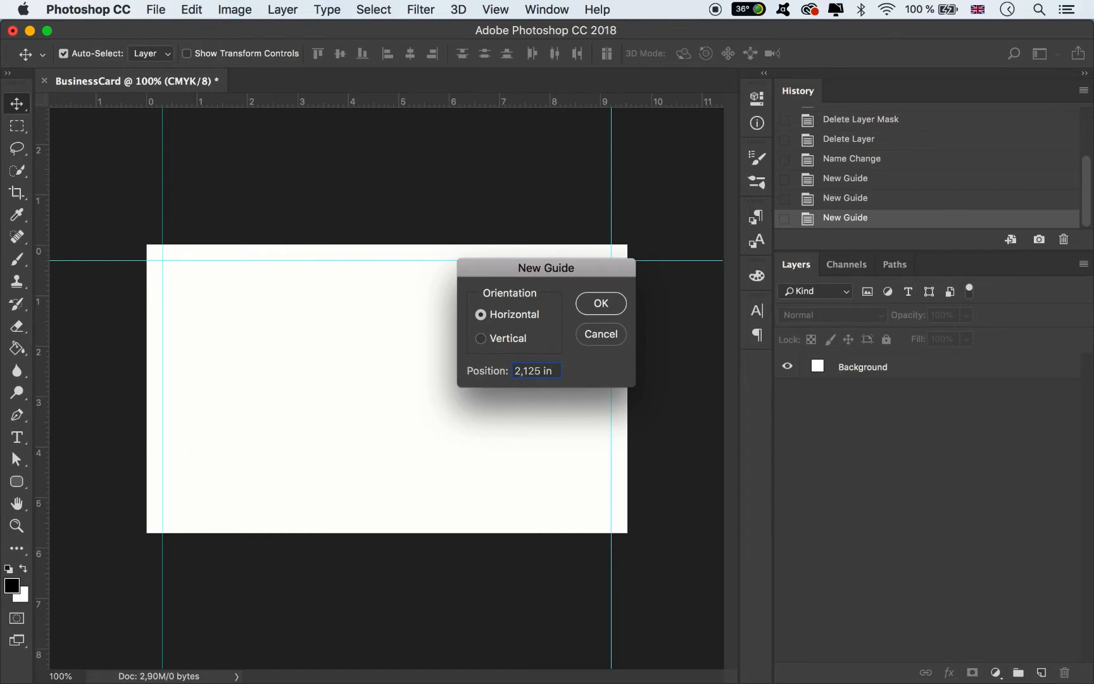
key("Return")
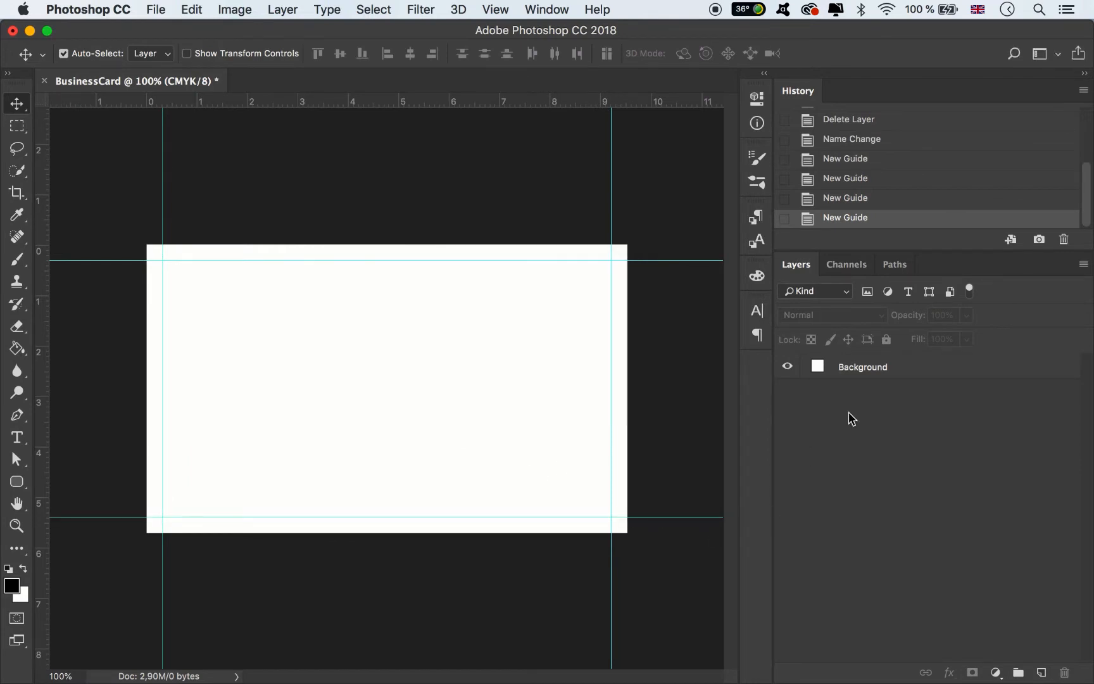
double_click(816, 366)
- Make the Background fill black and set the foreground colour to dark grey 4b4b4b
left_click_drag(797, 471, 786, 597)
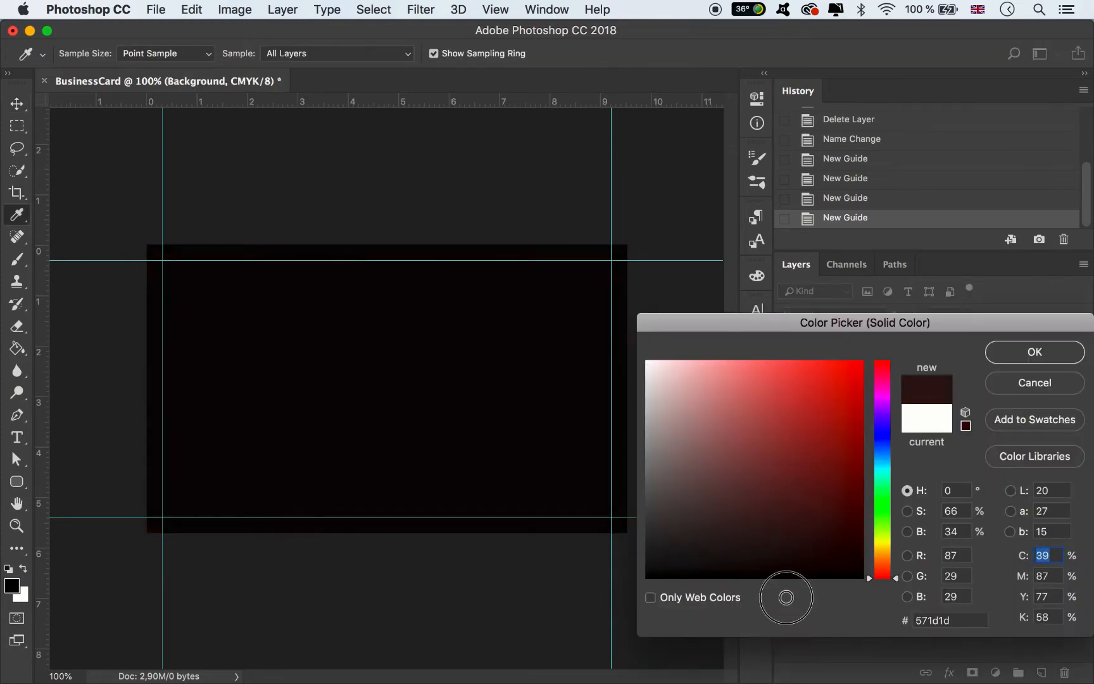
left_click(1030, 352)
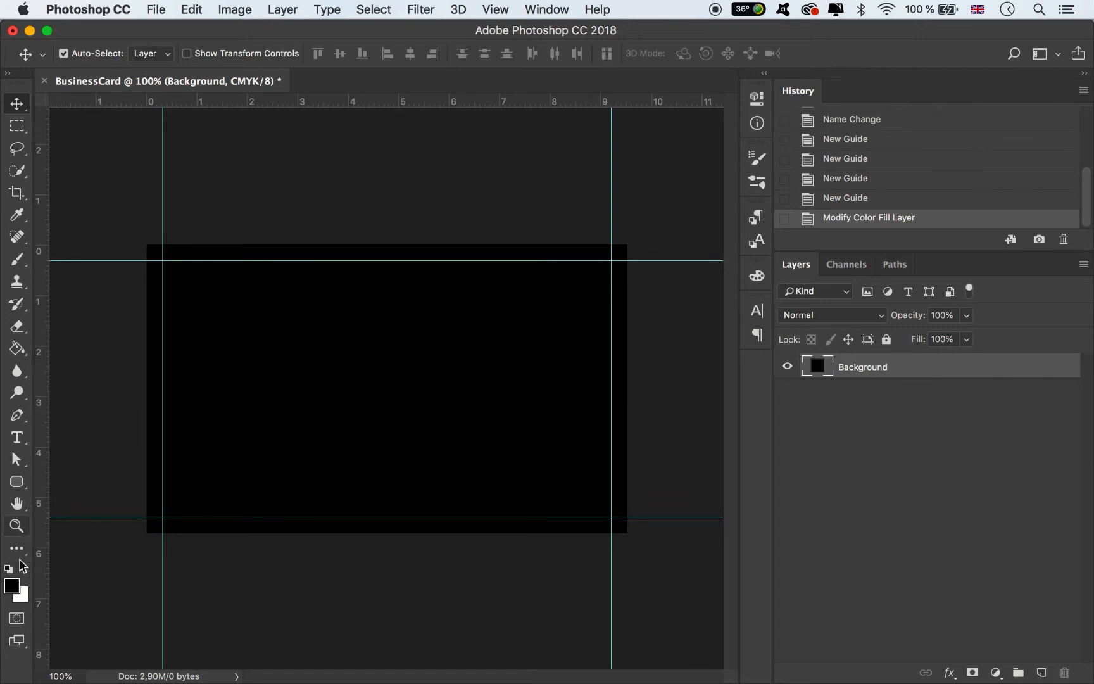
left_click(12, 587)
left_click(631, 504)
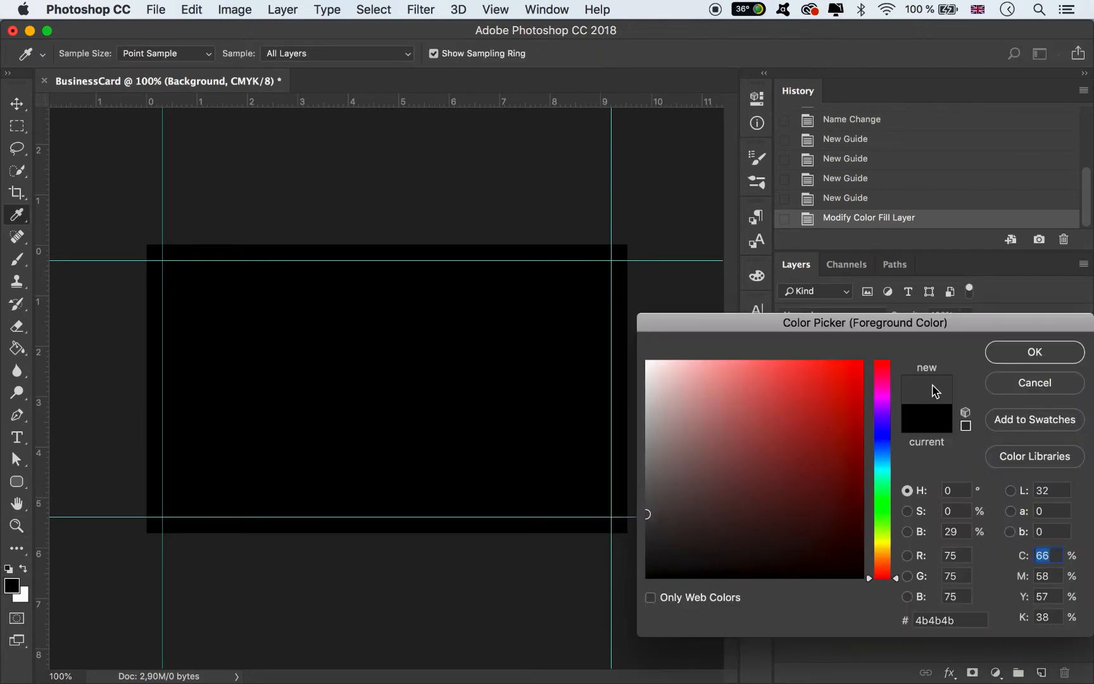
left_click(1016, 350)
- Draw a grey rectangle inside the guide margins and nudge it slightly up-left
left_click(17, 482)
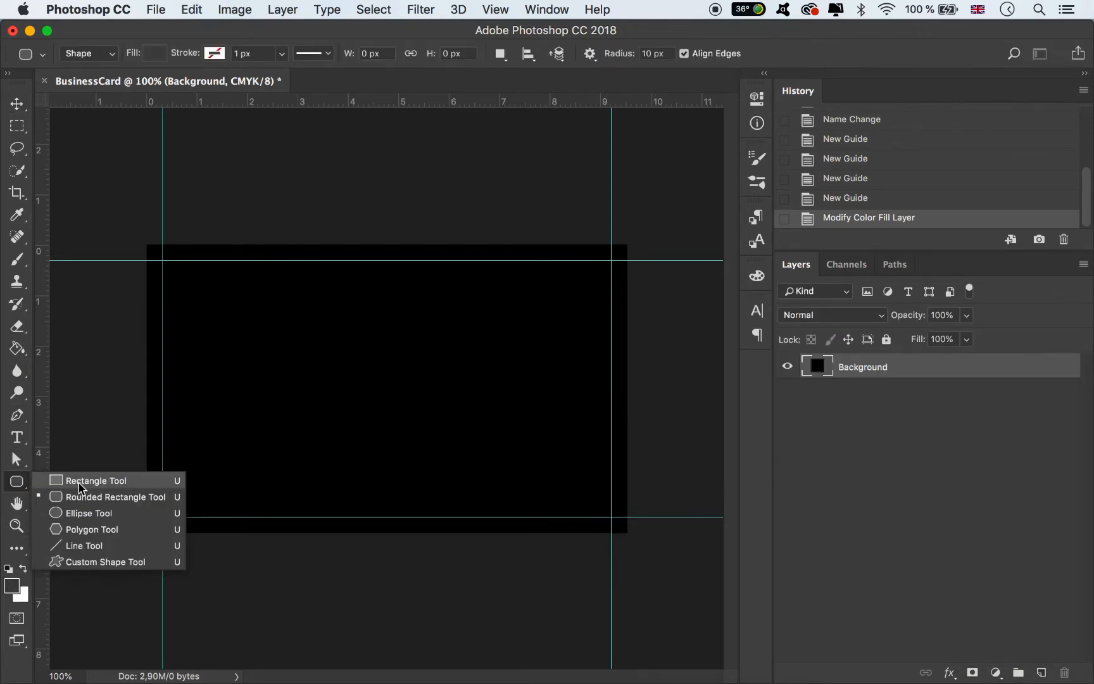
left_click(83, 480)
left_click_drag(188, 290, 592, 505)
left_click(16, 103)
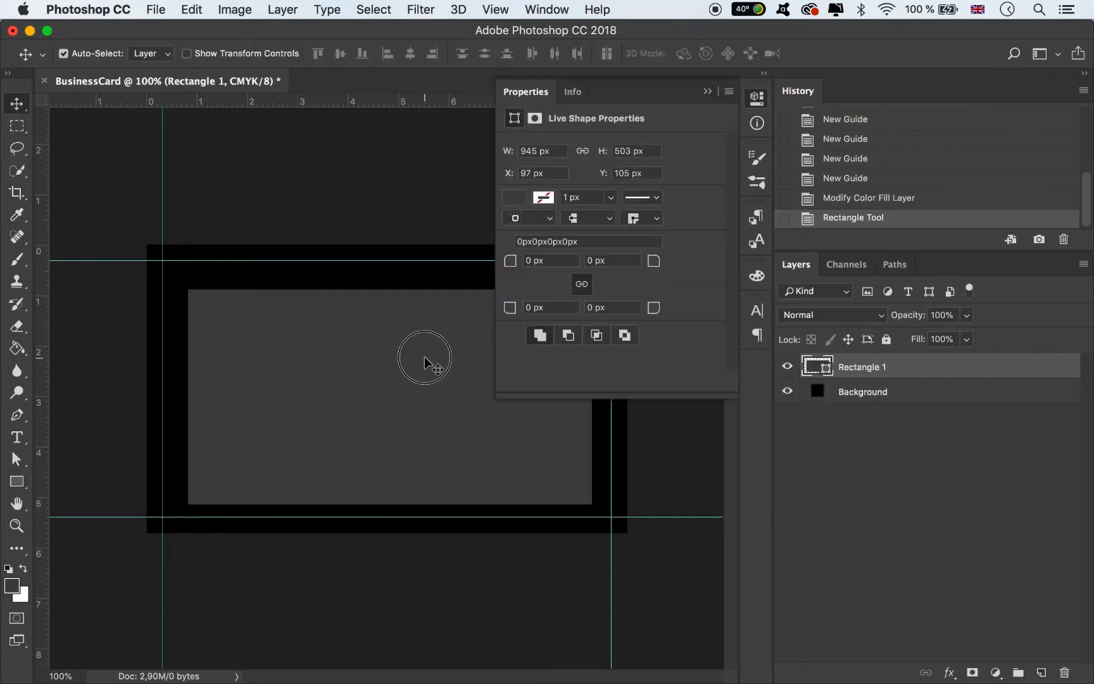
left_click_drag(425, 356, 422, 352)
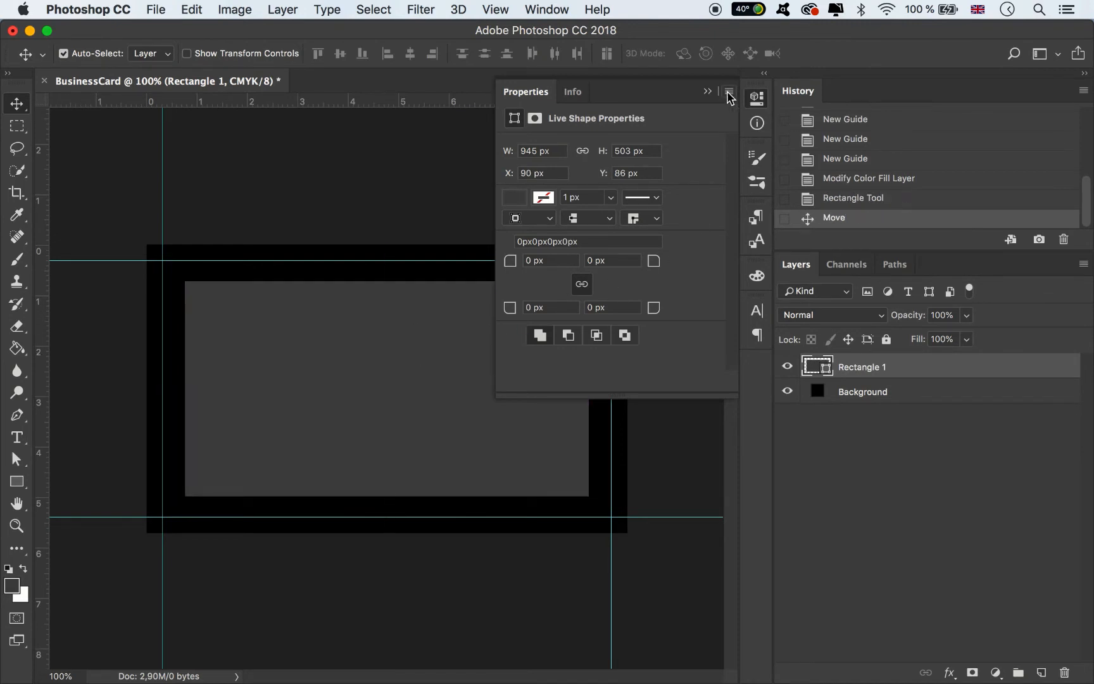
left_click(708, 91)
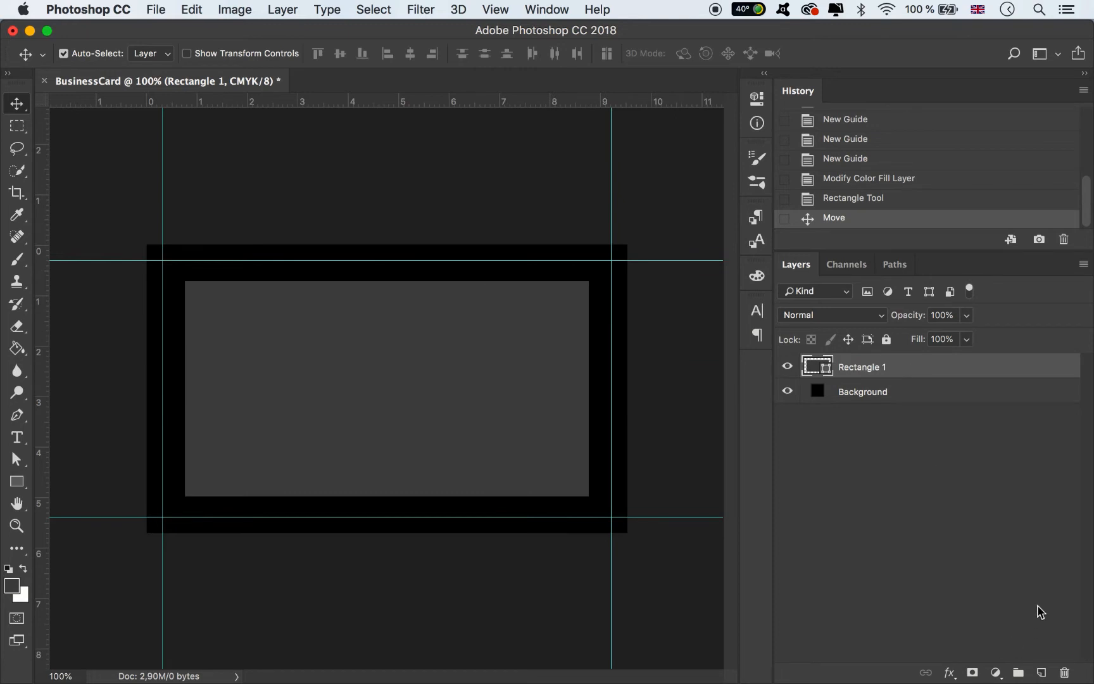
- Add new layer groups and name the top one Title Text
left_click(1018, 673)
left_click(1018, 673)
left_click(1018, 673)
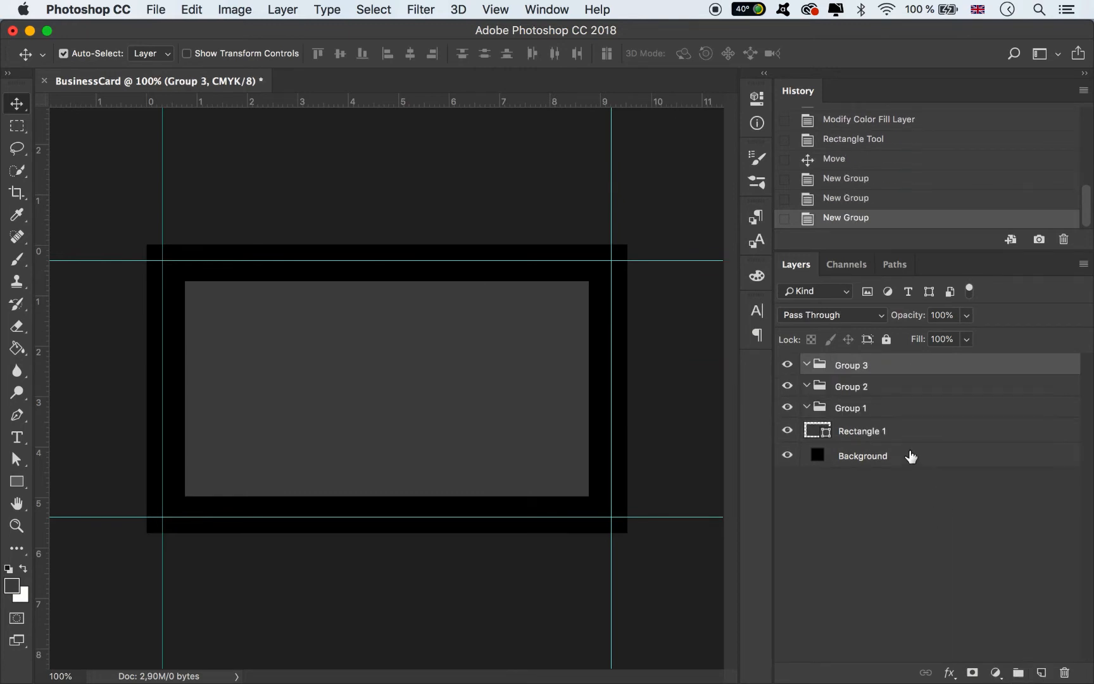
double_click(853, 365)
type("Title Text")
key("Return")
- Name the second group Objects with a green label and delete Group 1
double_click(864, 387)
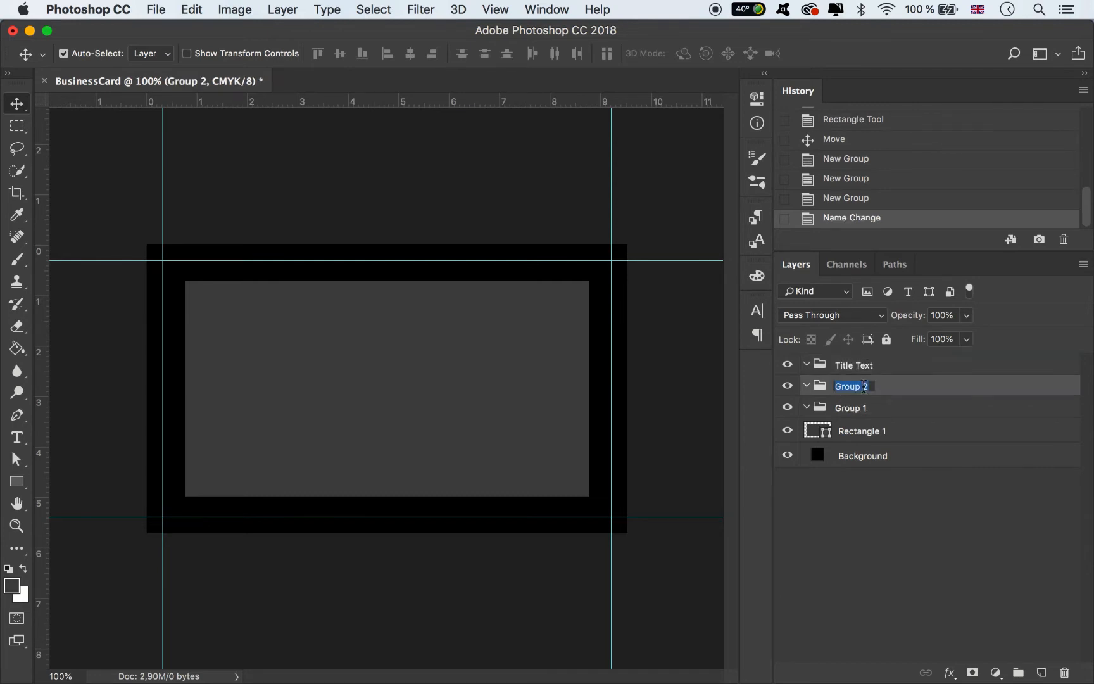
type("Object")
key("Return")
left_click(882, 409)
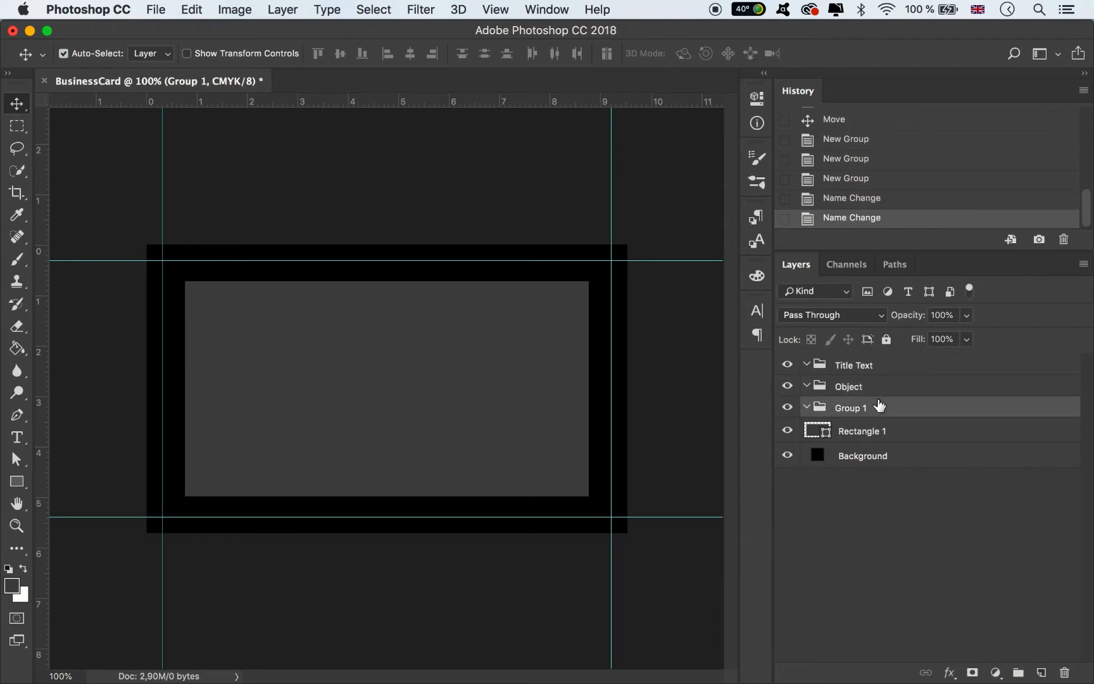
key("Delete")
right_click(787, 385)
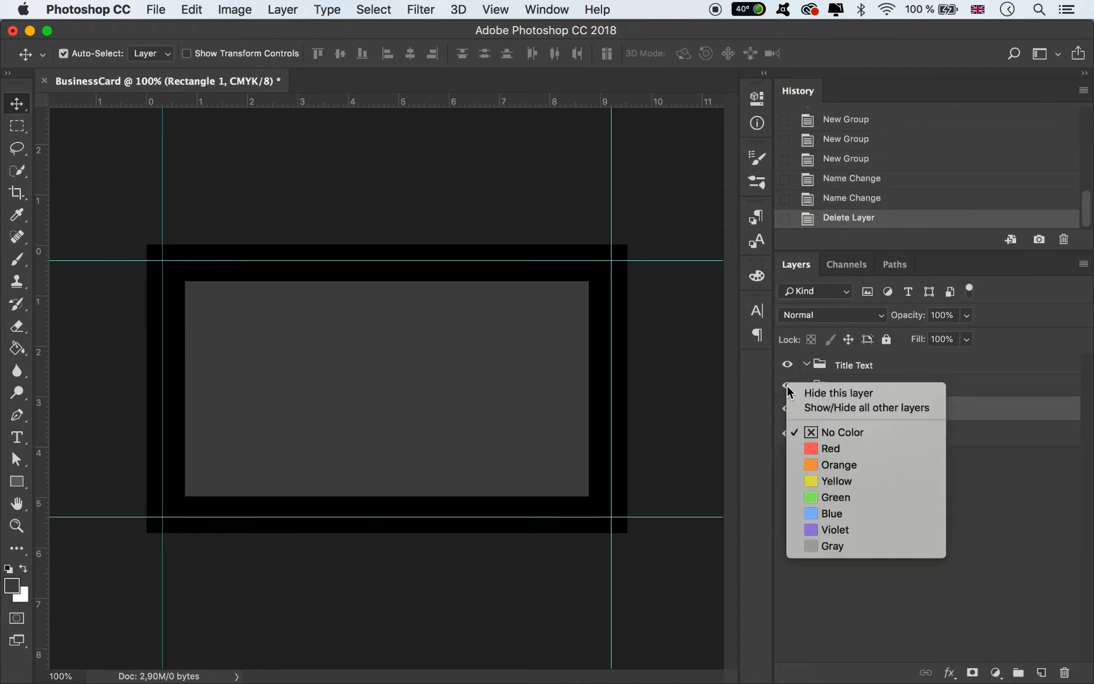
left_click(822, 497)
double_click(848, 386)
key("Right")
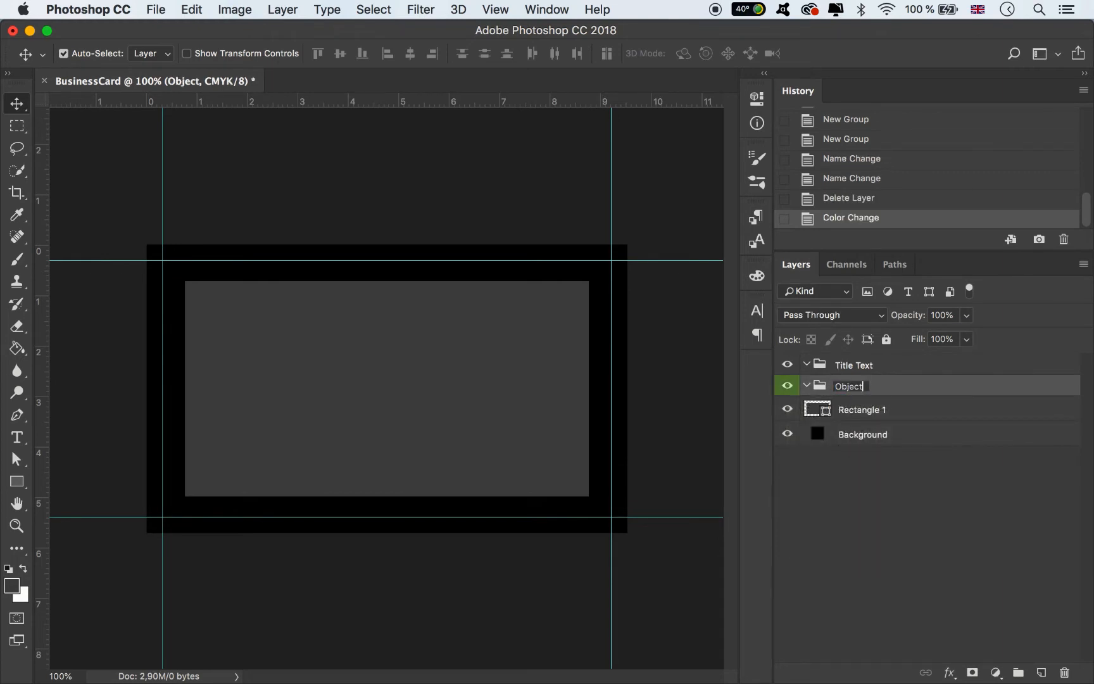
type("s")
key("Return")
- Move Rectangle 1 into the Objects group and rename it Rectangle
left_click_drag(867, 411, 868, 387)
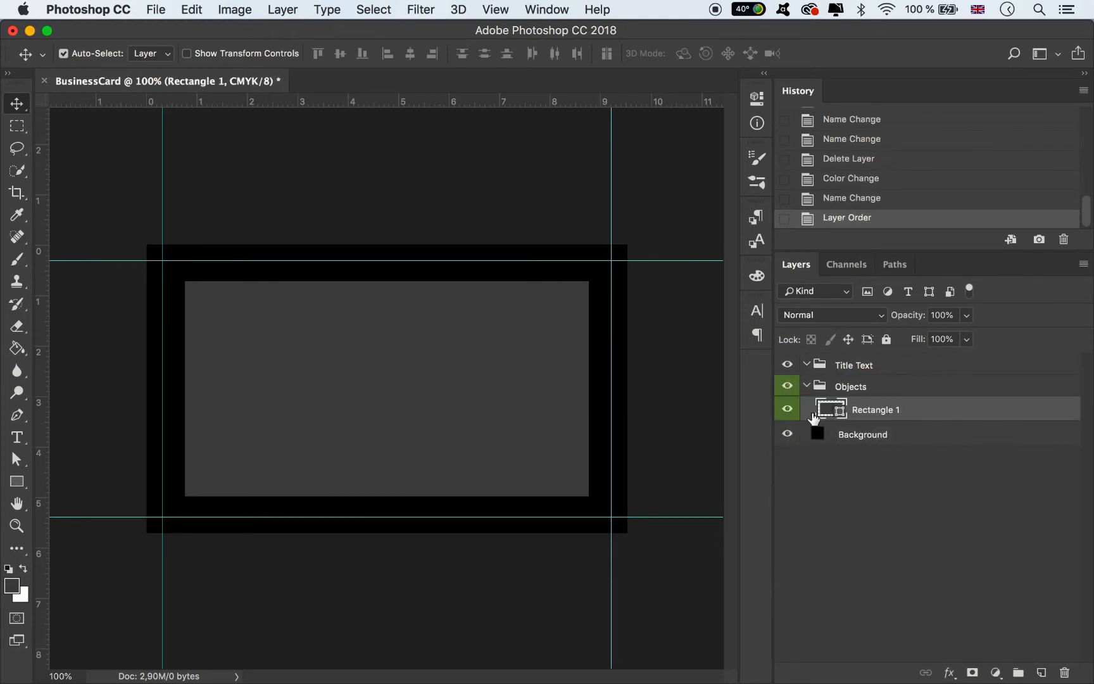
left_click(884, 413)
double_click(884, 413)
key("Right")
key("Return")
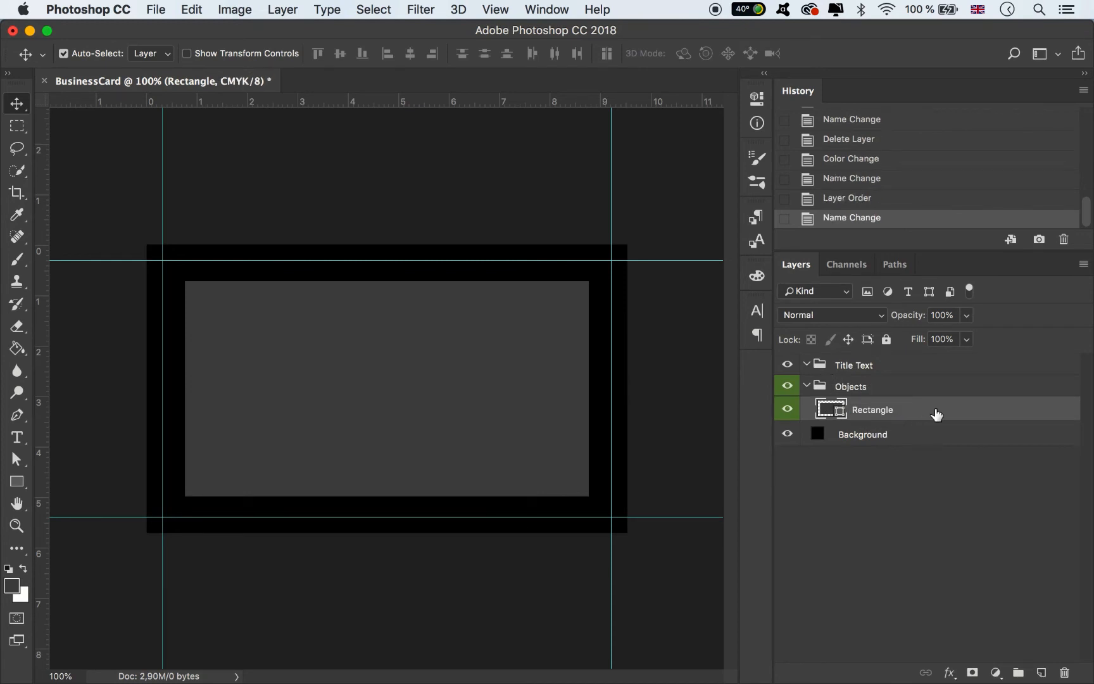
- Give the Title Text group an orange colour label
mouse_move(5, 679)
right_click(787, 363)
left_click(826, 441)
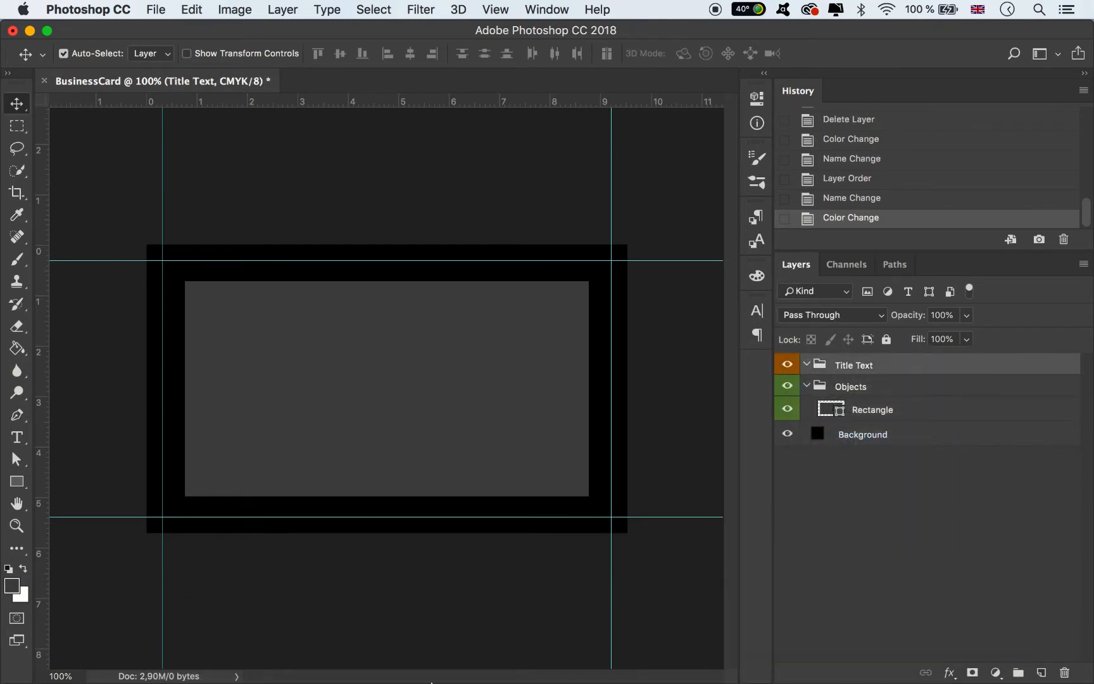
- Place Comand.jpg on the card, move it above Rectangle and clip it to the shape
left_click(175, 658)
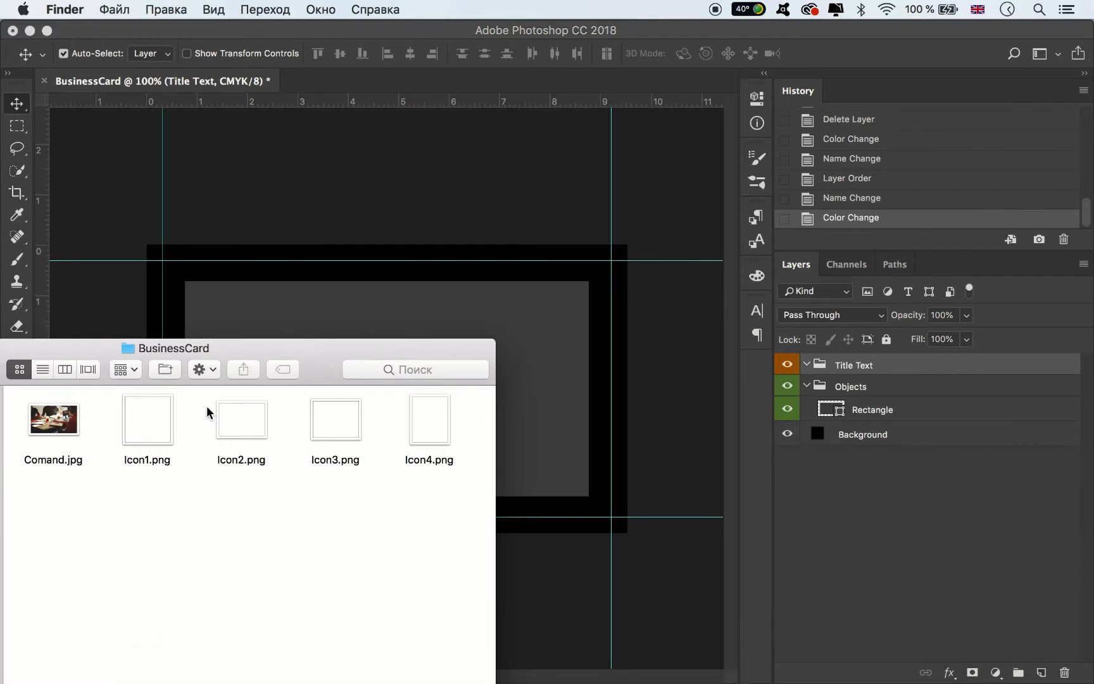
left_click_drag(75, 425, 465, 327)
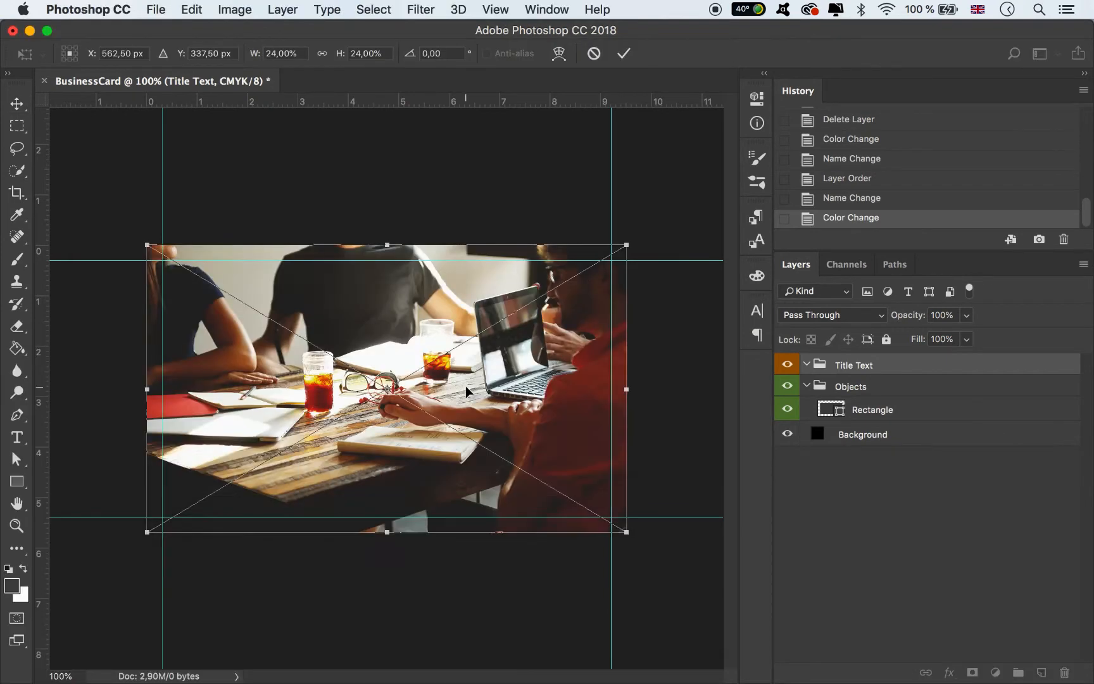
left_click(623, 53)
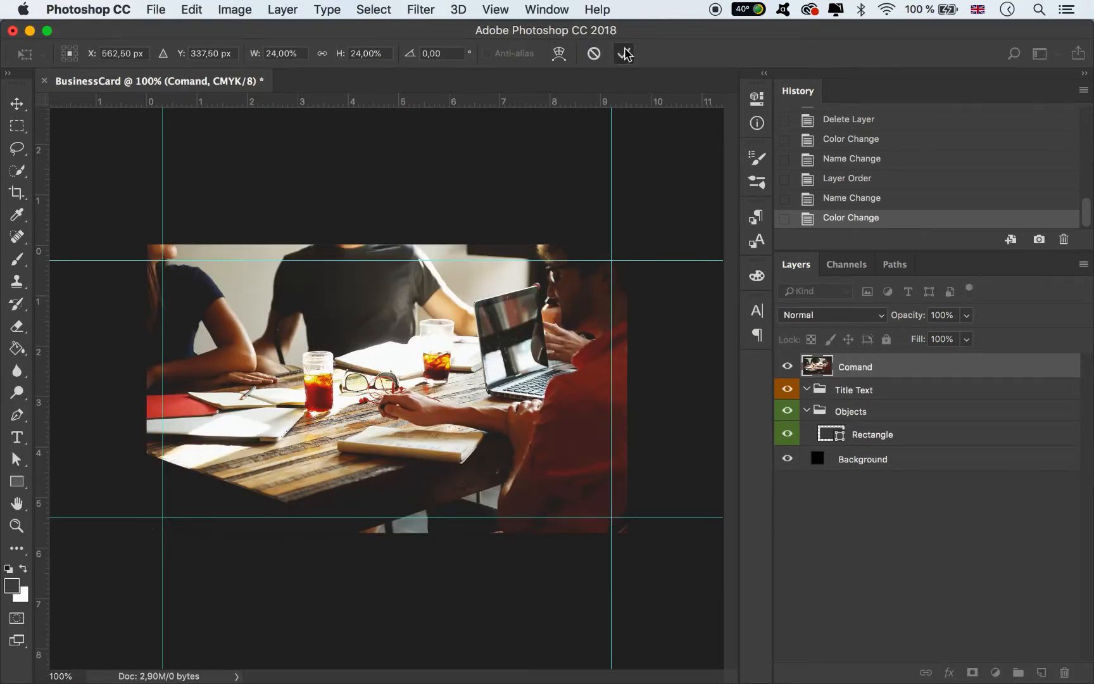
left_click_drag(884, 377, 871, 423)
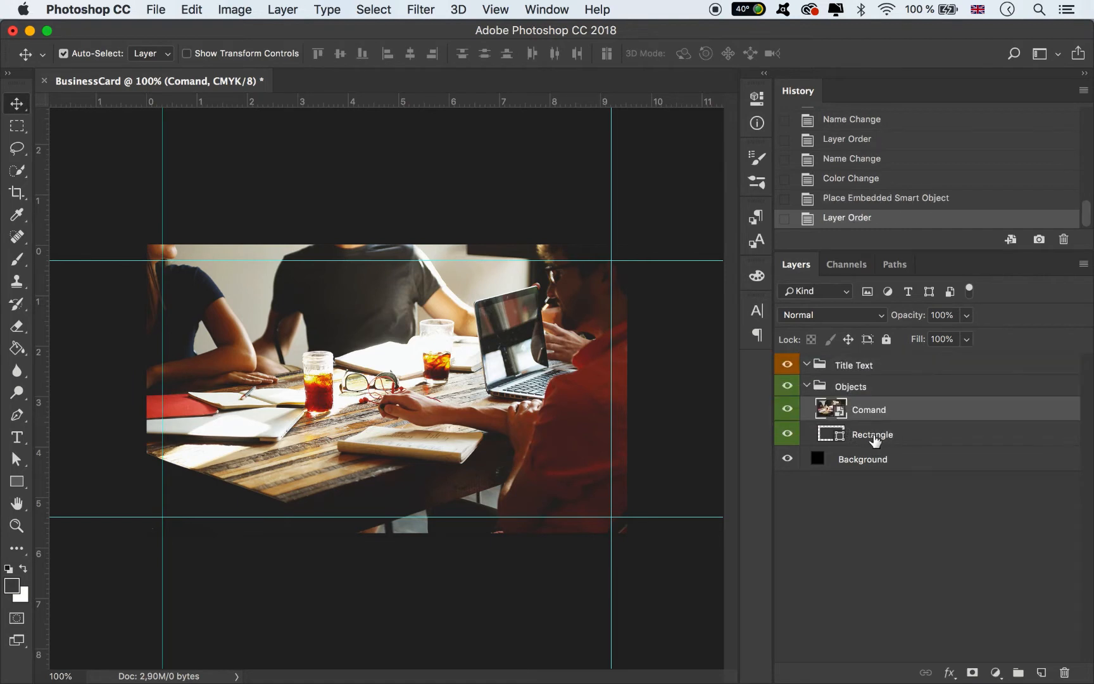
left_click(869, 421, "alt")
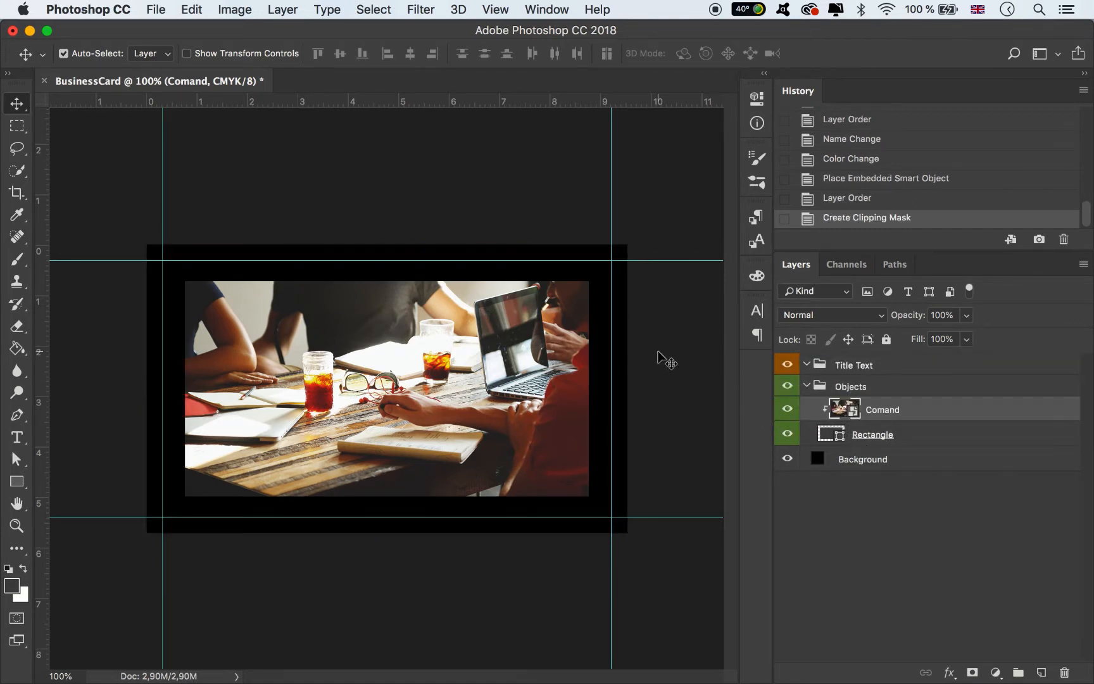
- Free Transform the Rectangle frame larger toward both corners
left_click(814, 434)
key("super+t")
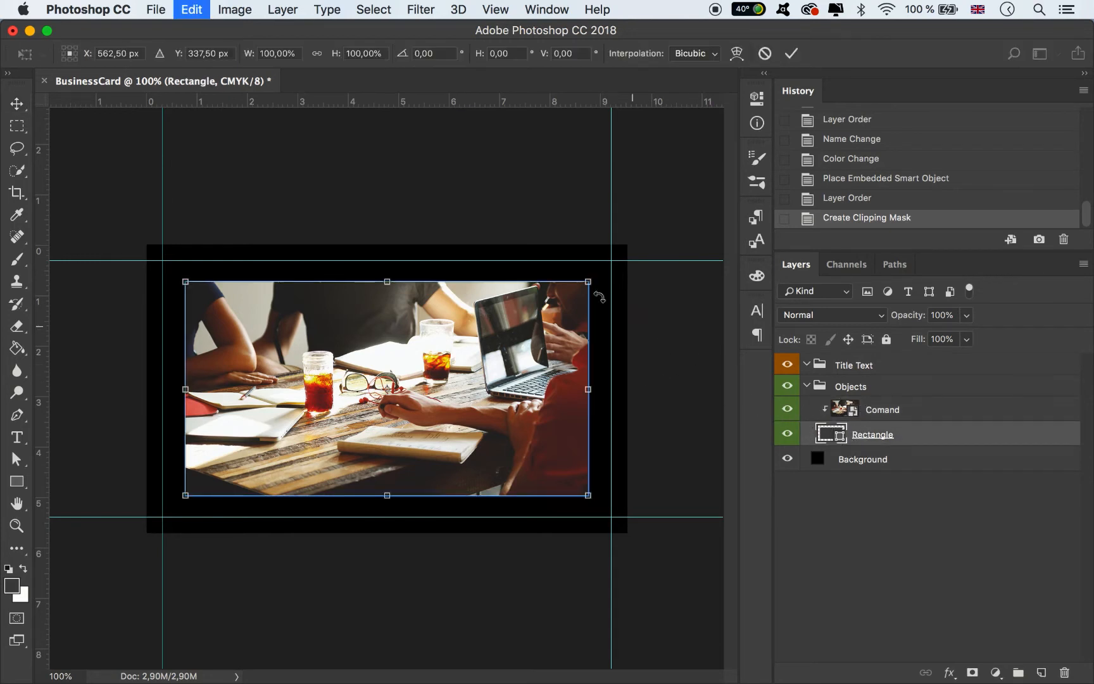
mouse_move(589, 281)
left_mouse_down()
mouse_move(607, 264)
mouse_move(600, 273)
left_mouse_up()
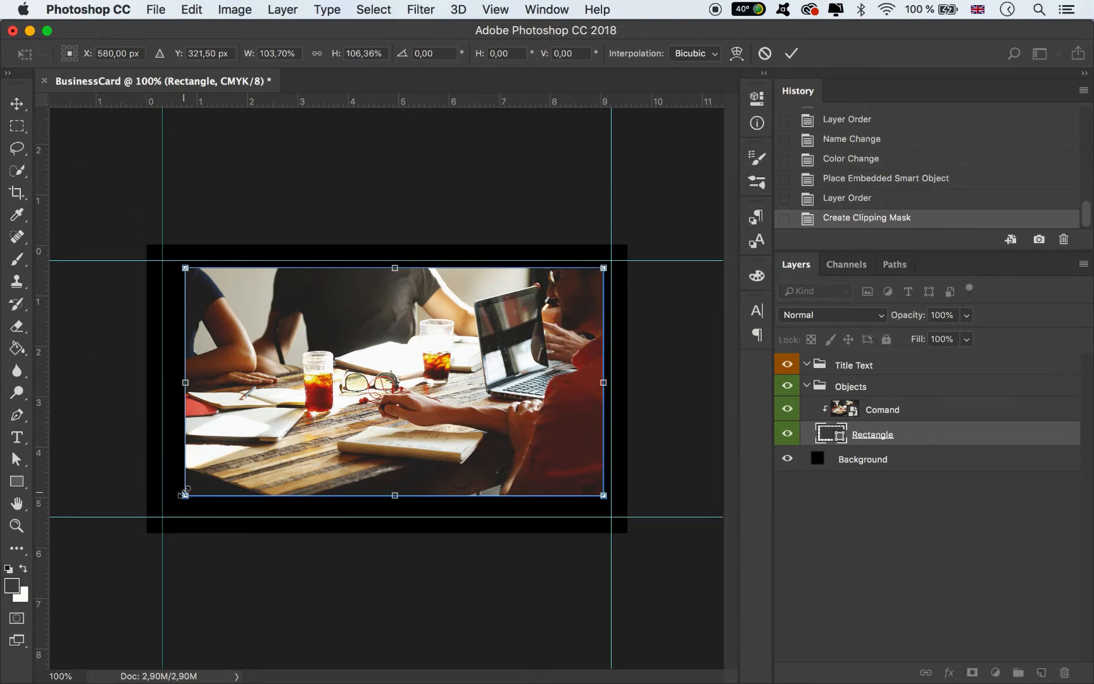
left_click_drag(184, 494, 170, 505)
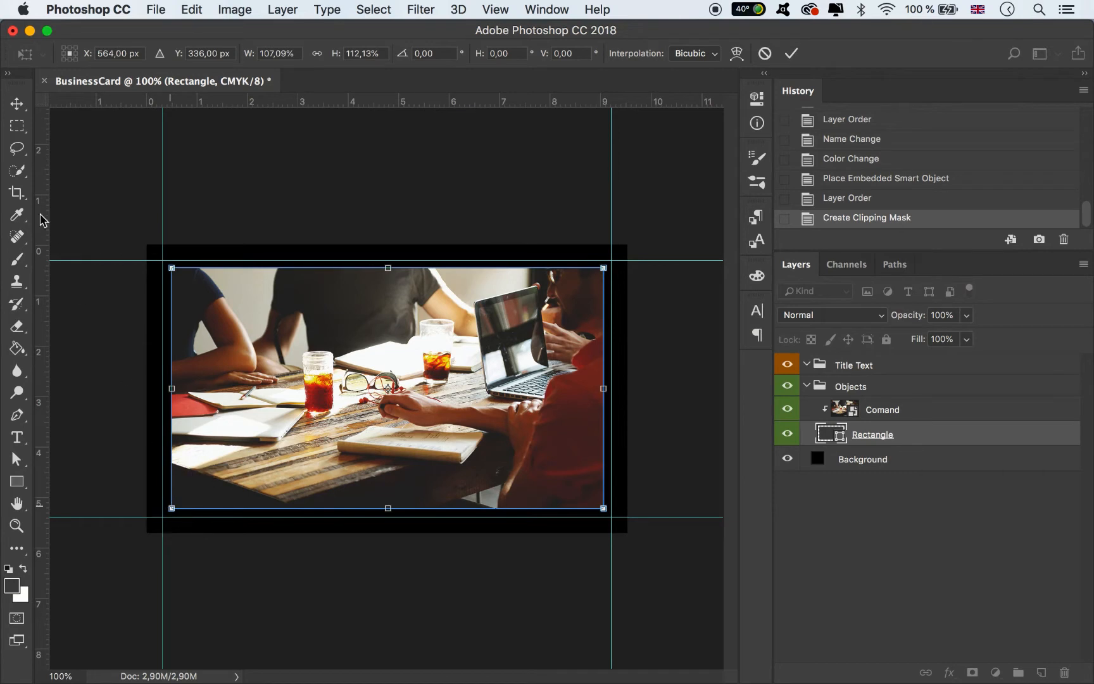
left_click(16, 103)
key("Return")
- Check the clipped photo's fit, undoing a trial move and toggling photo and guide visibility
left_click(883, 410)
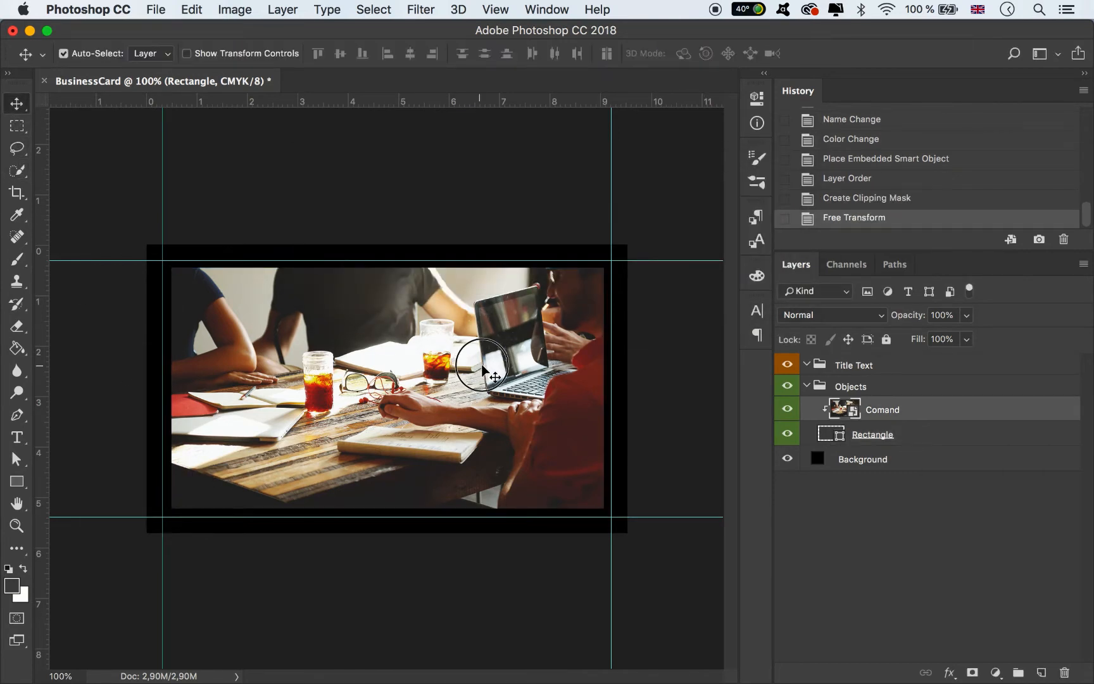
left_click_drag(491, 365, 532, 397)
key("ctrl+z")
left_click(787, 408)
left_click(787, 409)
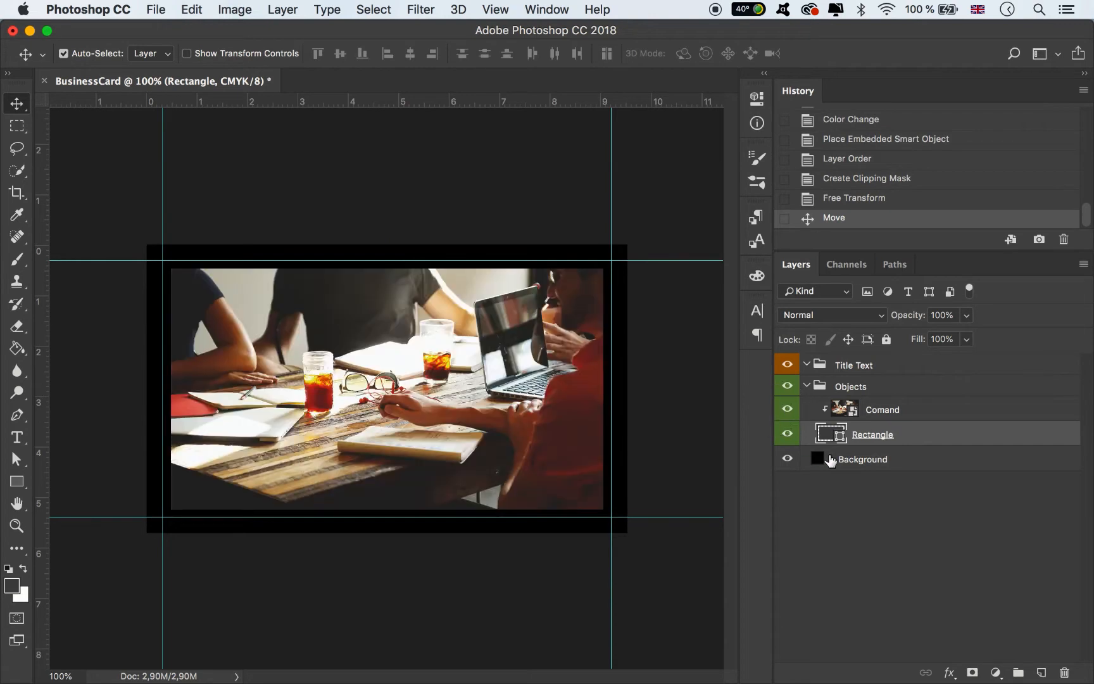
left_click(683, 380)
key("super+semicolon")
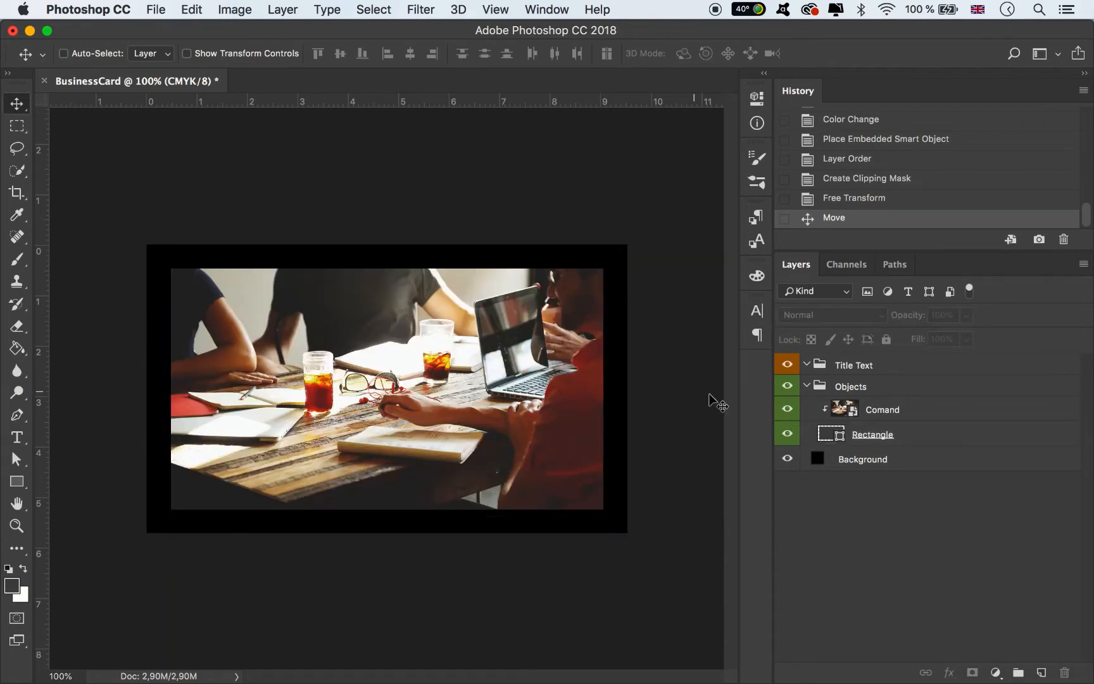
key("super+semicolon")
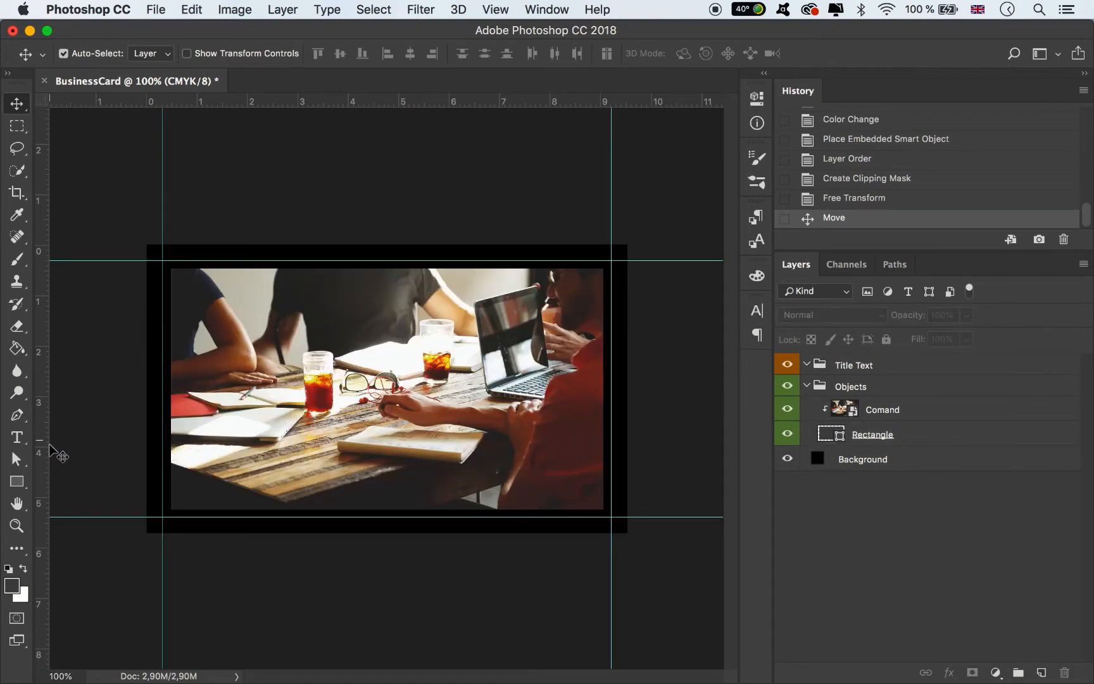
left_click(23, 482)
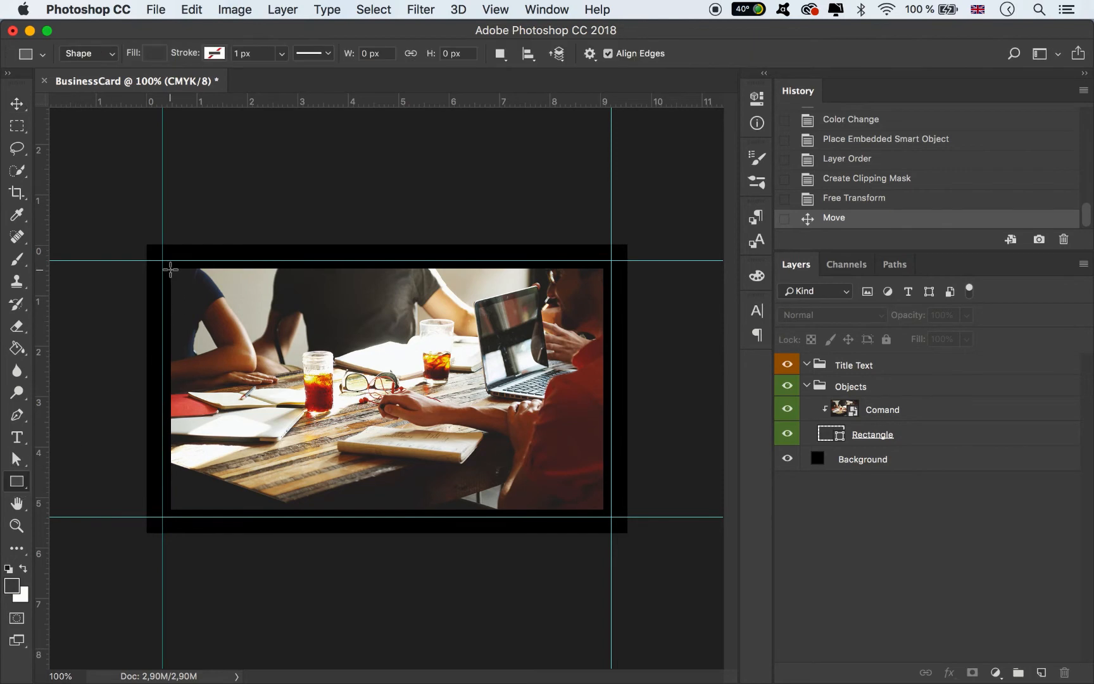
- Draw a rectangle over the photo area and fill it with the purple-to-orange gradient preset
mouse_move(171, 269)
left_mouse_down()
mouse_move(221, 336)
mouse_move(447, 461)
mouse_move(603, 509)
left_mouse_up()
left_click(514, 198)
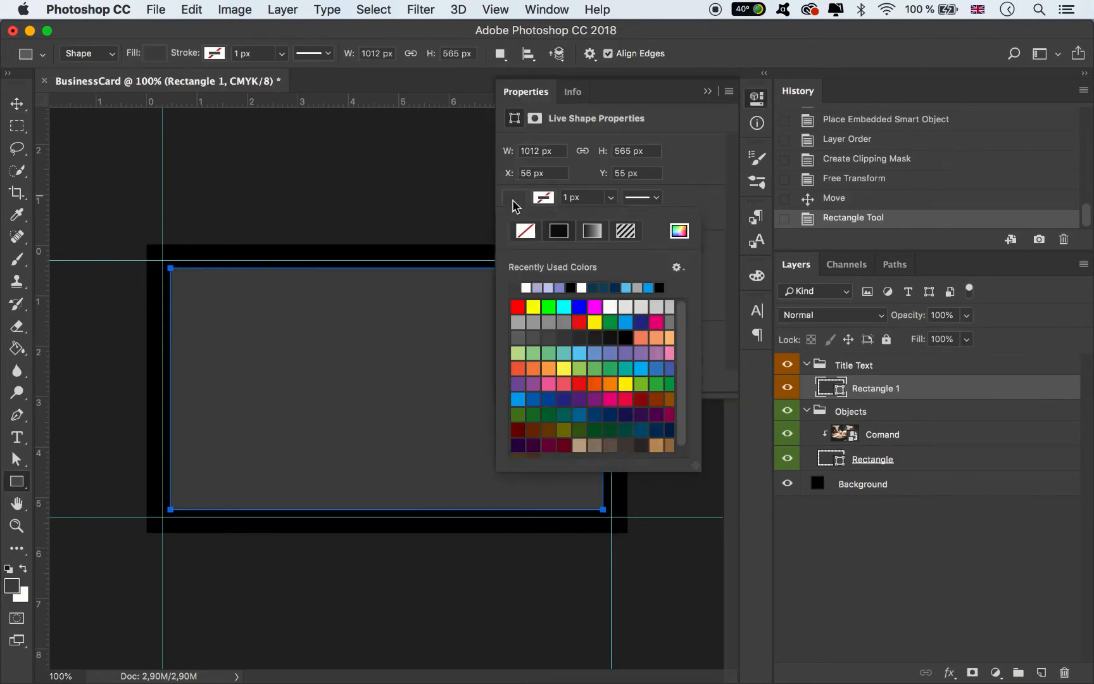
left_click(600, 240)
scroll(563, 323, "up", 3)
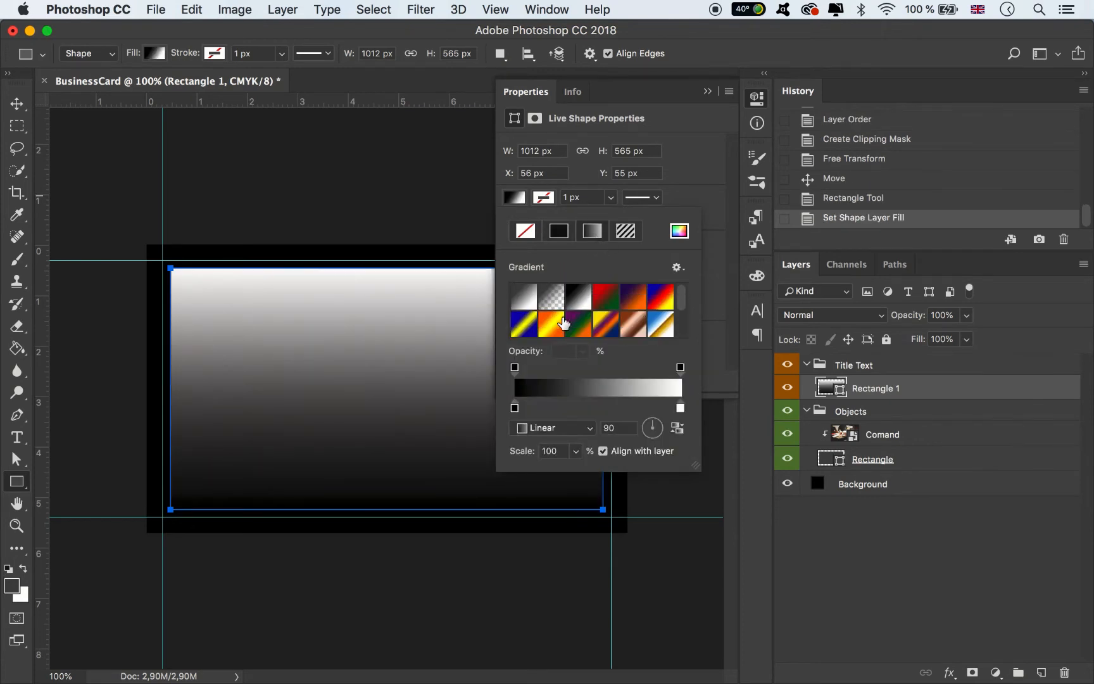
left_click(641, 305)
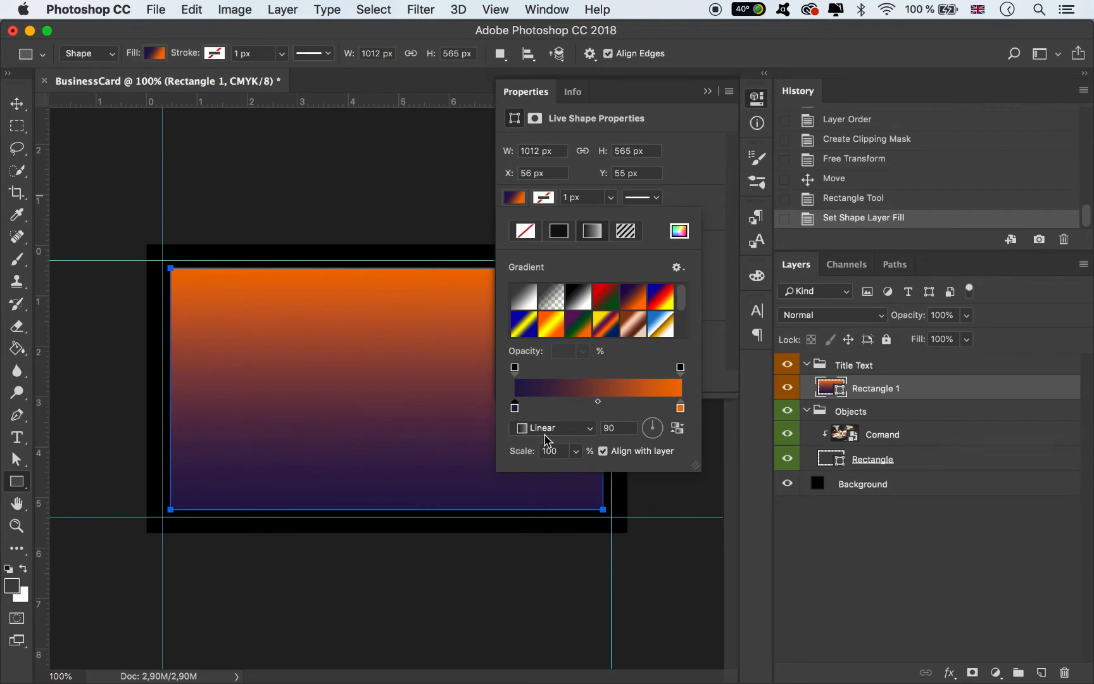
- Change the gradient's left stop to pink, giving an orange-to-pink fill
double_click(514, 407)
left_click(880, 398)
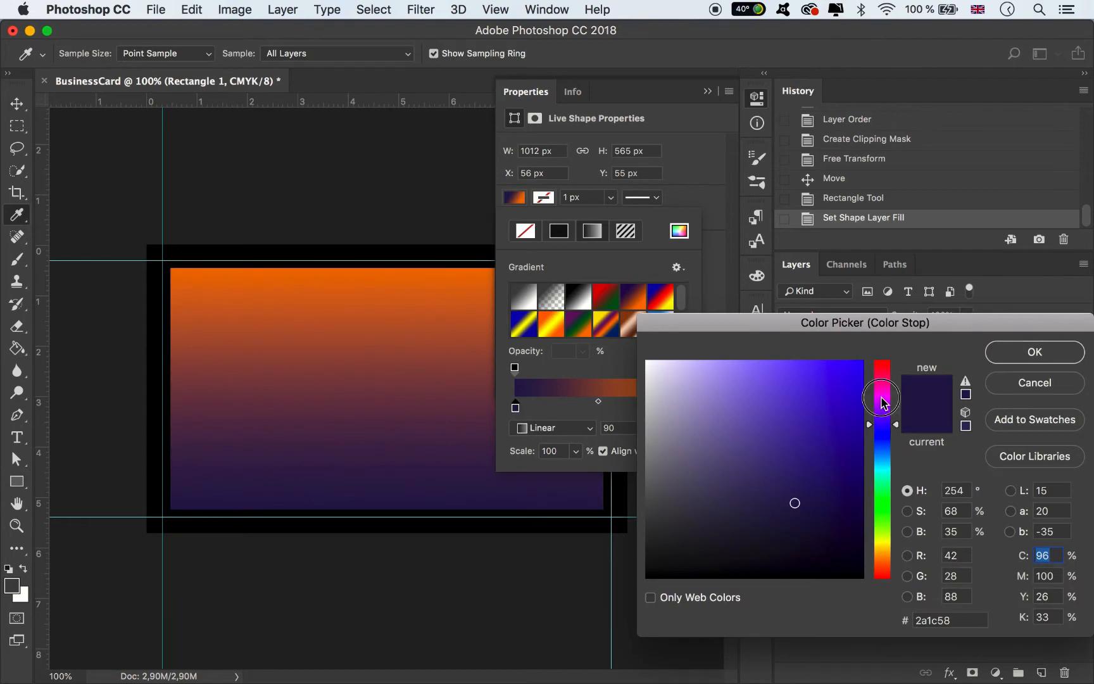
left_click(862, 361)
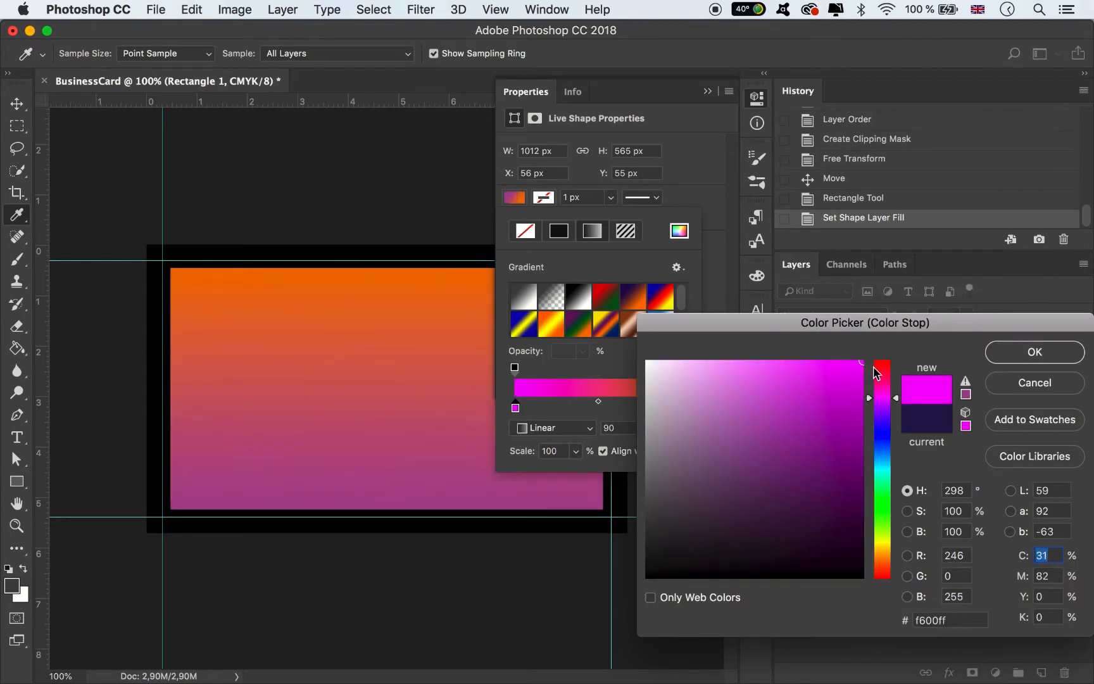
left_click_drag(887, 390, 888, 380)
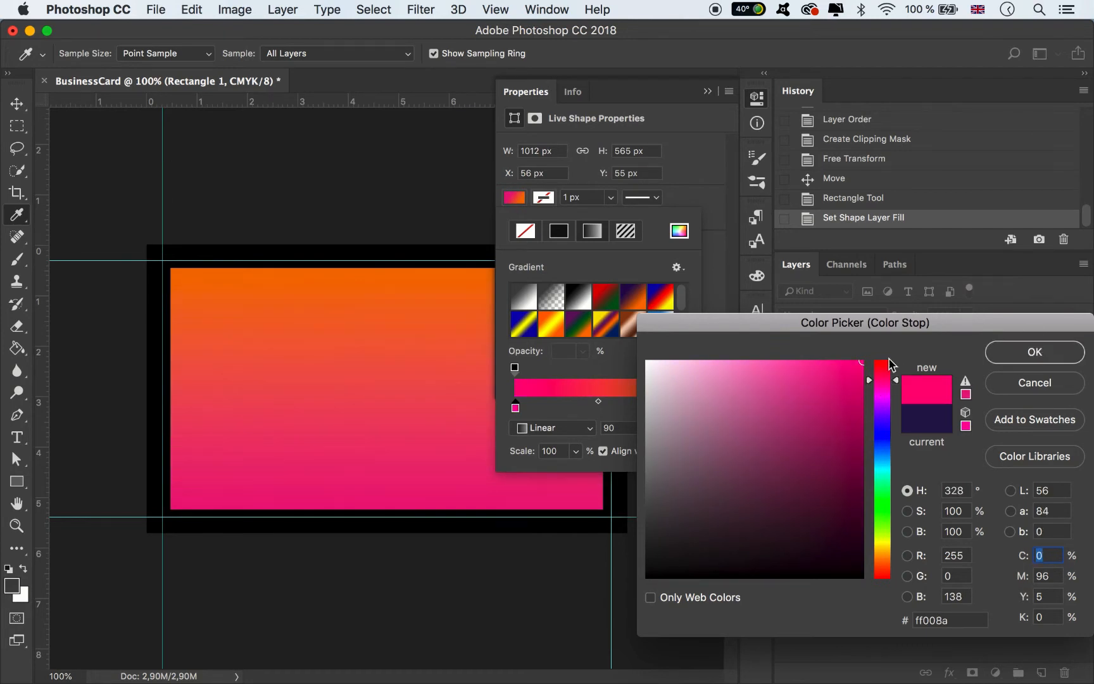
key("Return")
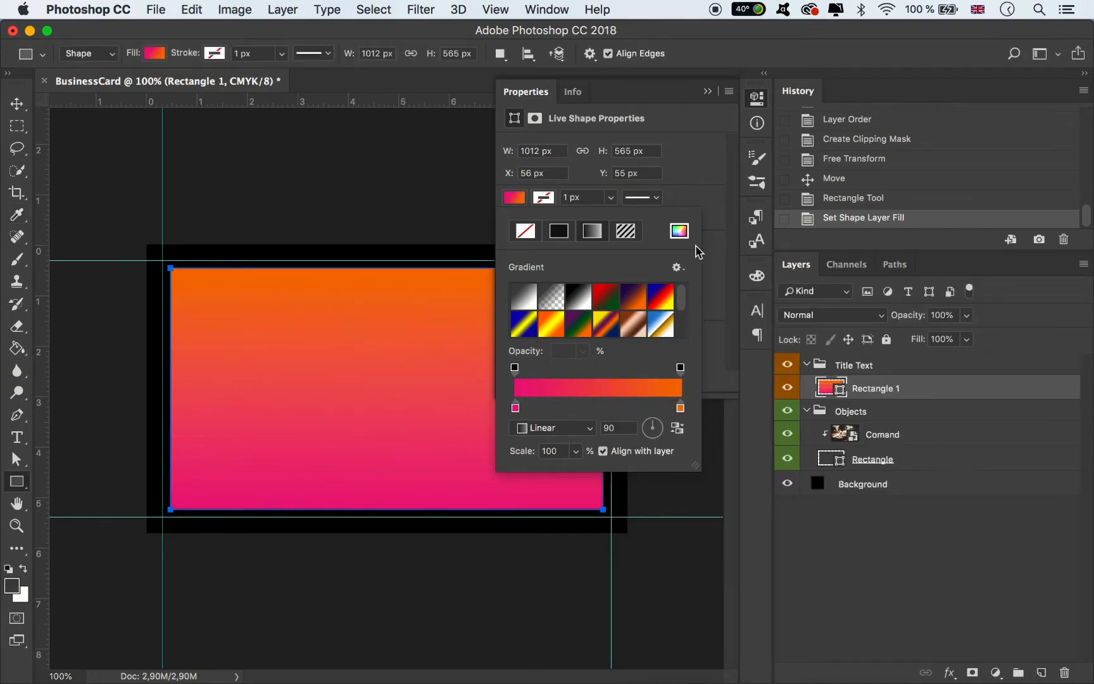
left_click(517, 412)
left_click(707, 92)
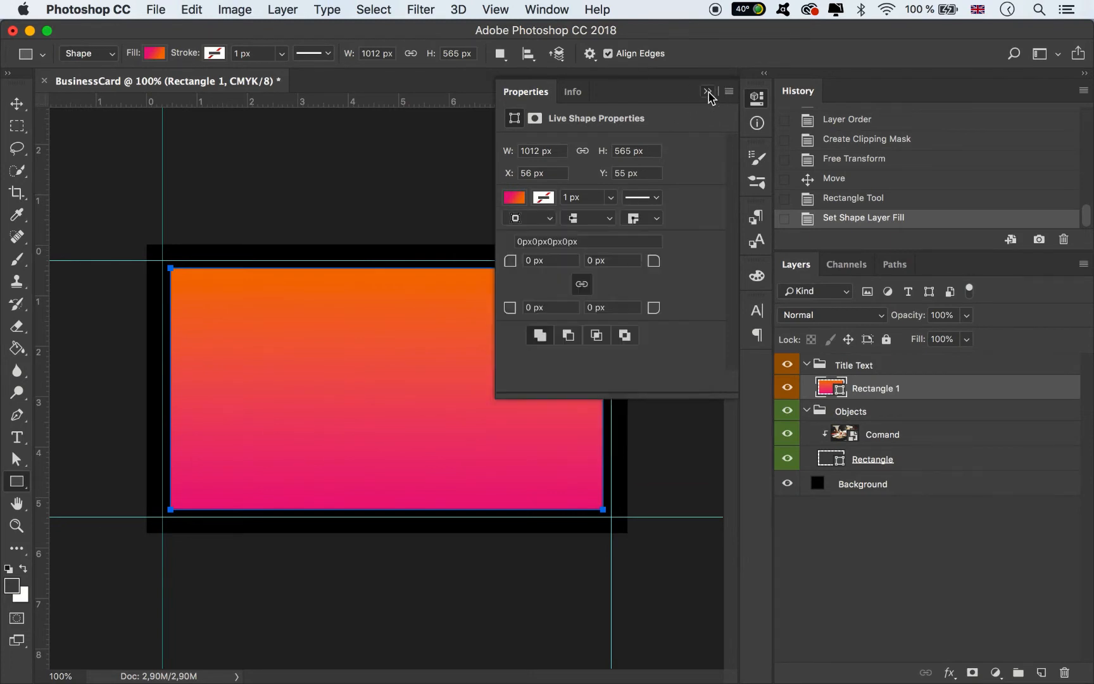
left_click(708, 91)
left_click(7, 108)
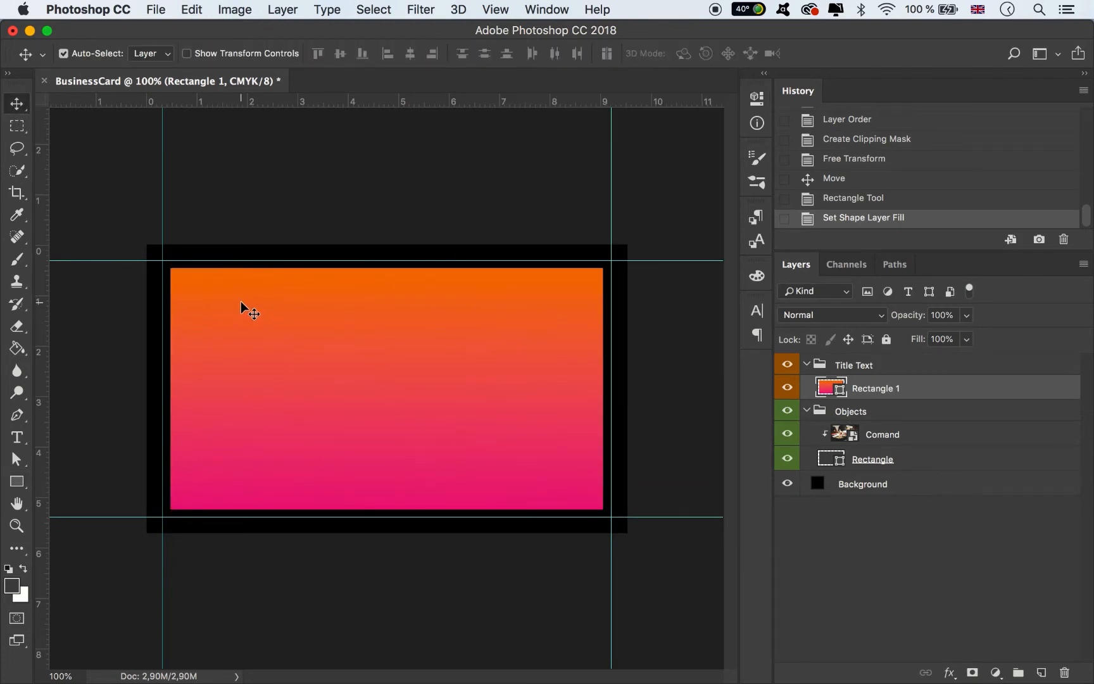
- Fine-tune the gradient rectangle's corners and set its opacity to 73%
key("super+t")
left_click_drag(172, 265, 174, 265)
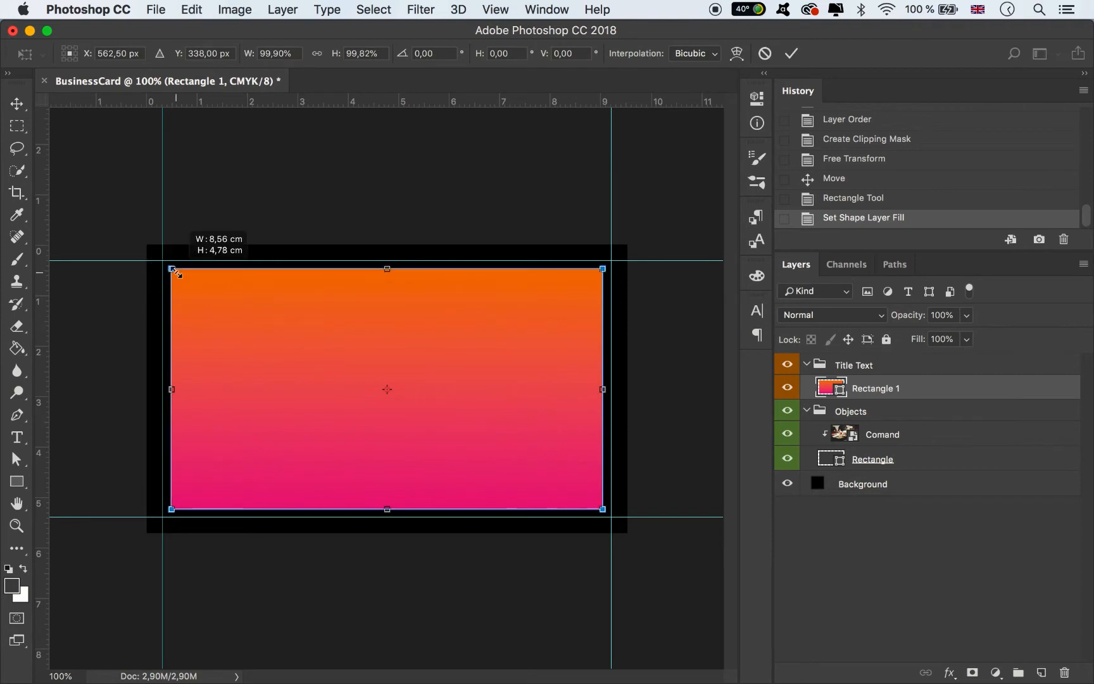
left_click_drag(604, 510, 603, 509)
left_click(792, 53)
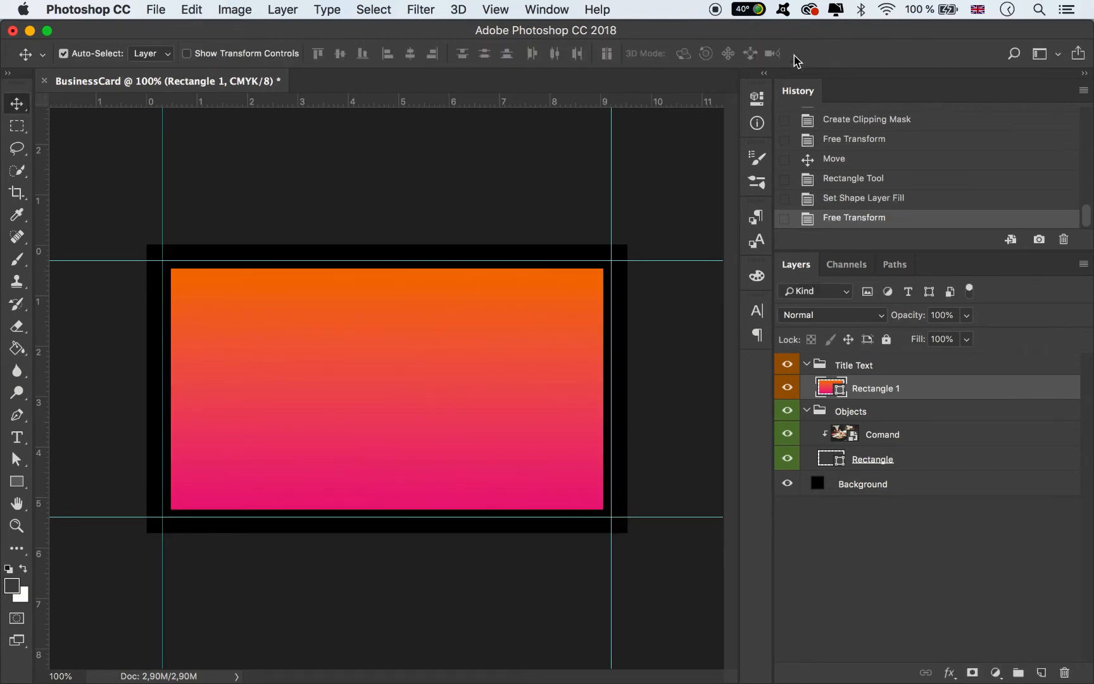
left_click(967, 315)
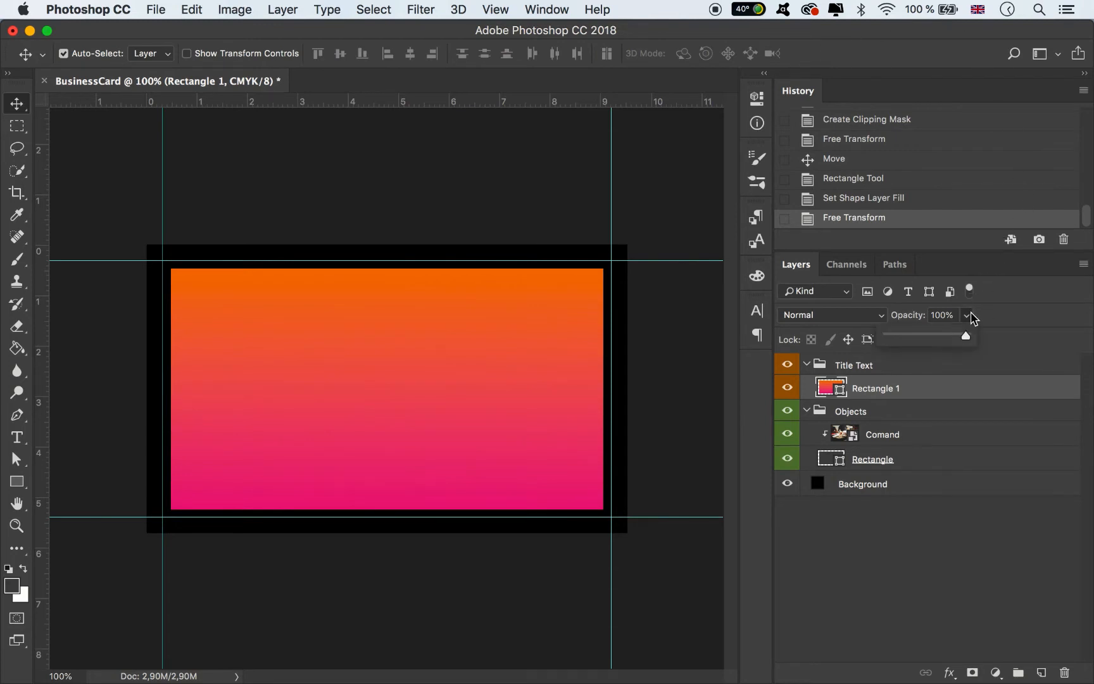
left_click_drag(970, 333, 948, 344)
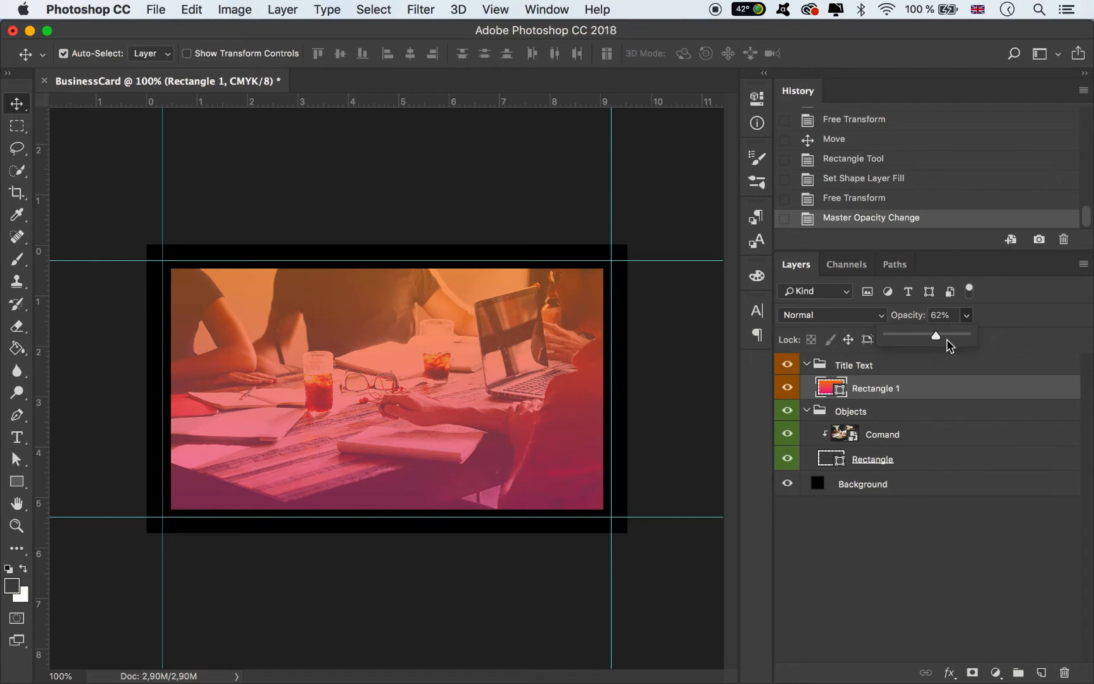
left_click(946, 339)
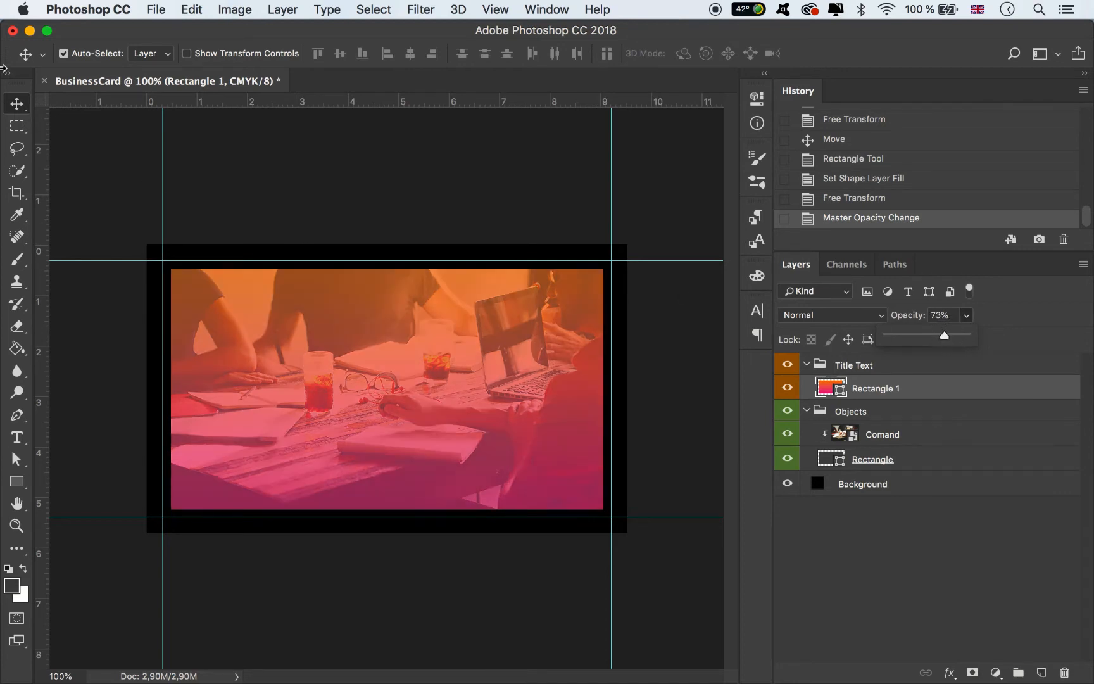
- Move the gradient layer into Objects, rename it Rectangle and tag it green
left_click_drag(891, 388, 894, 420)
double_click(898, 409)
left_click(899, 409)
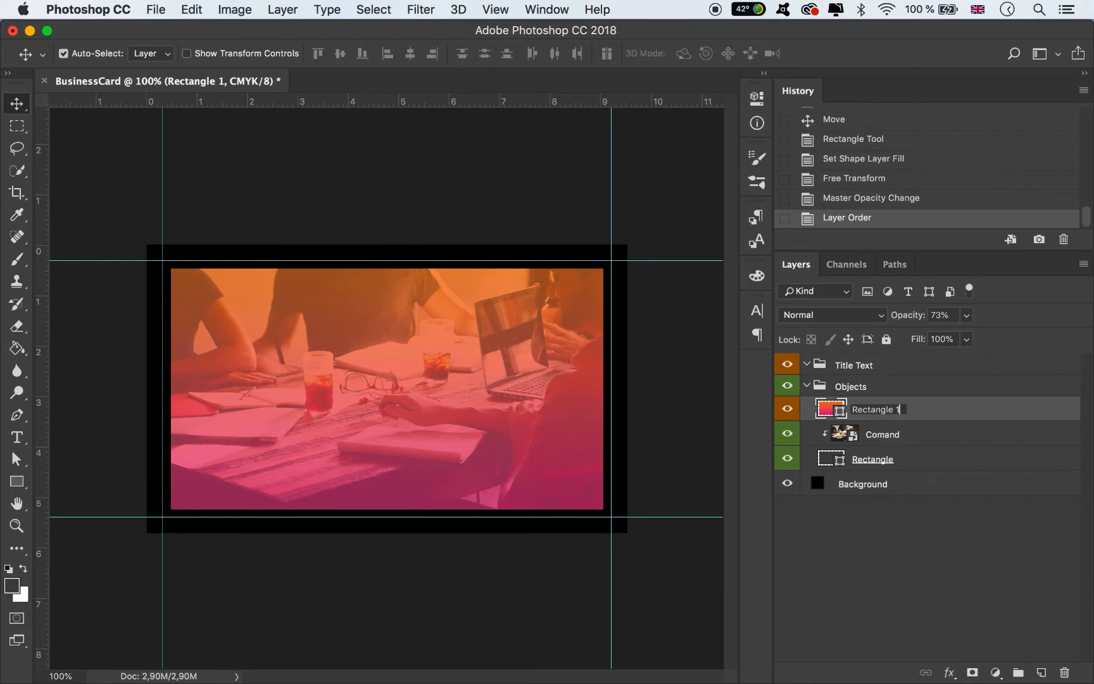
key("Return")
right_click(792, 412)
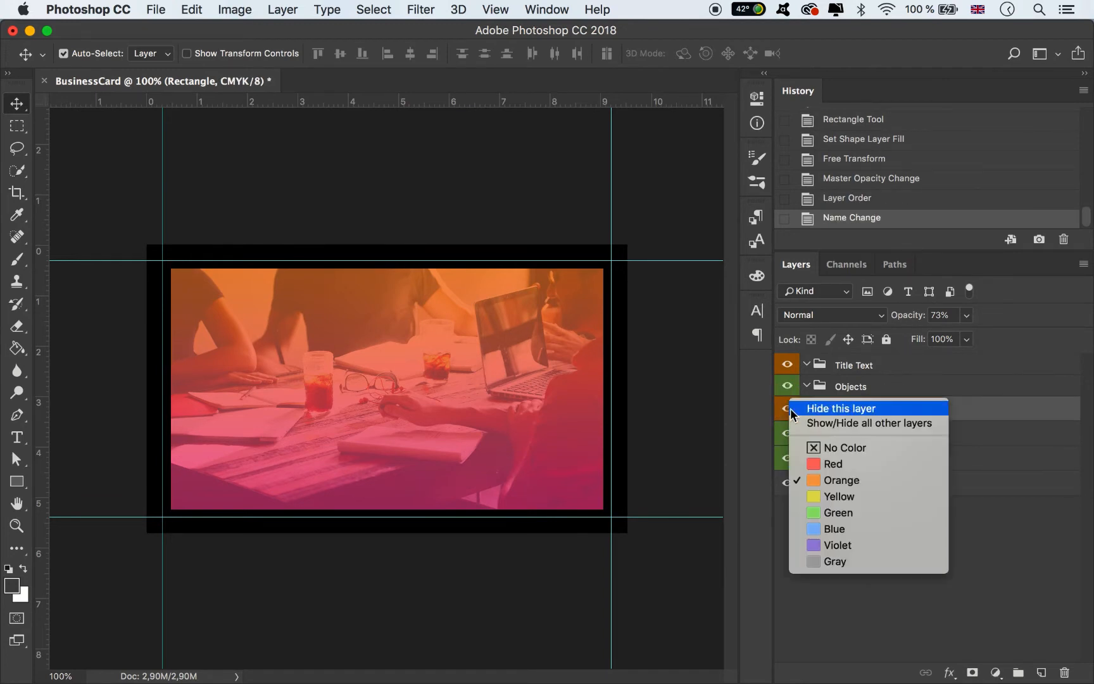
left_click(843, 508)
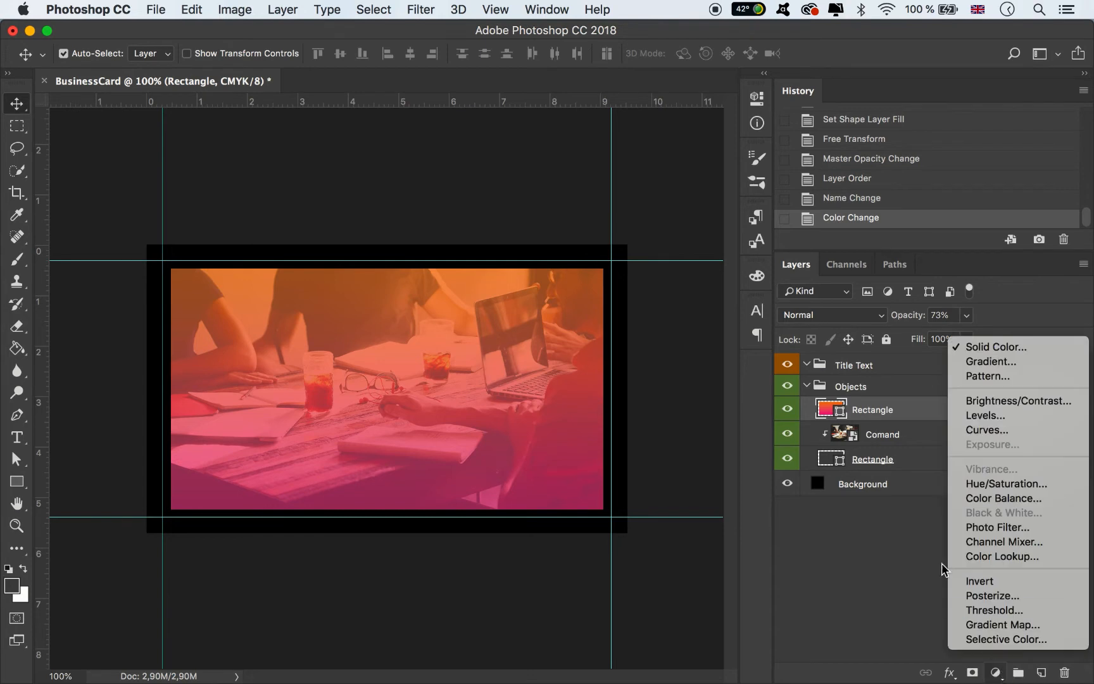
- Add a Levels adjustment with the black input raised to 49
left_click(997, 673)
left_click(993, 416)
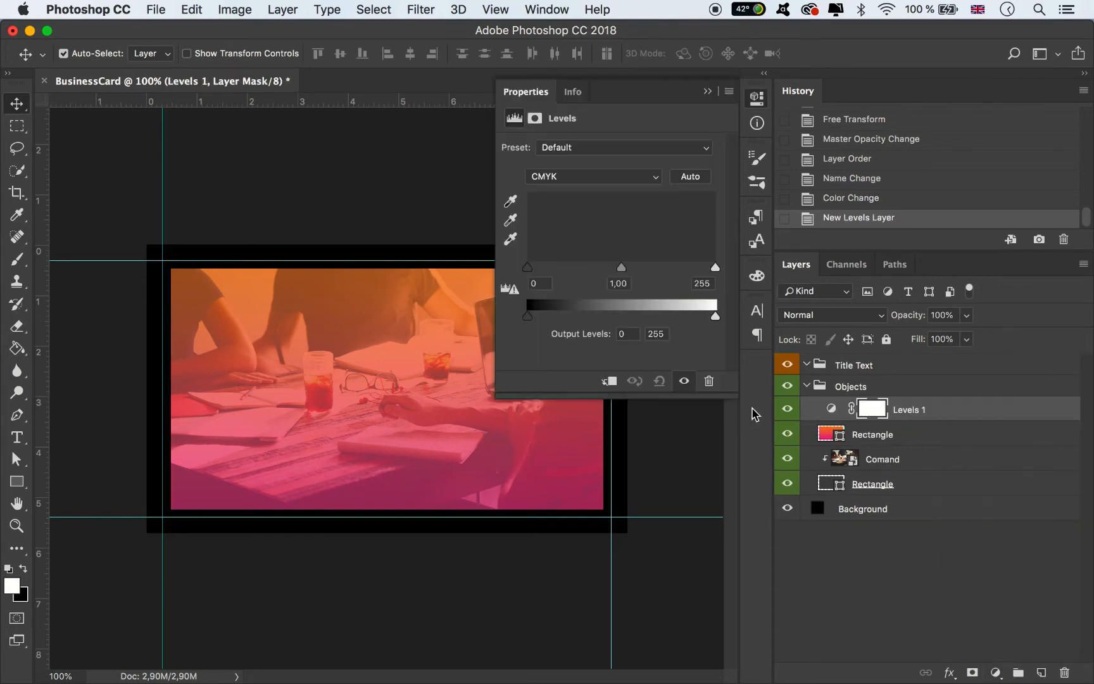
left_click_drag(528, 267, 547, 269)
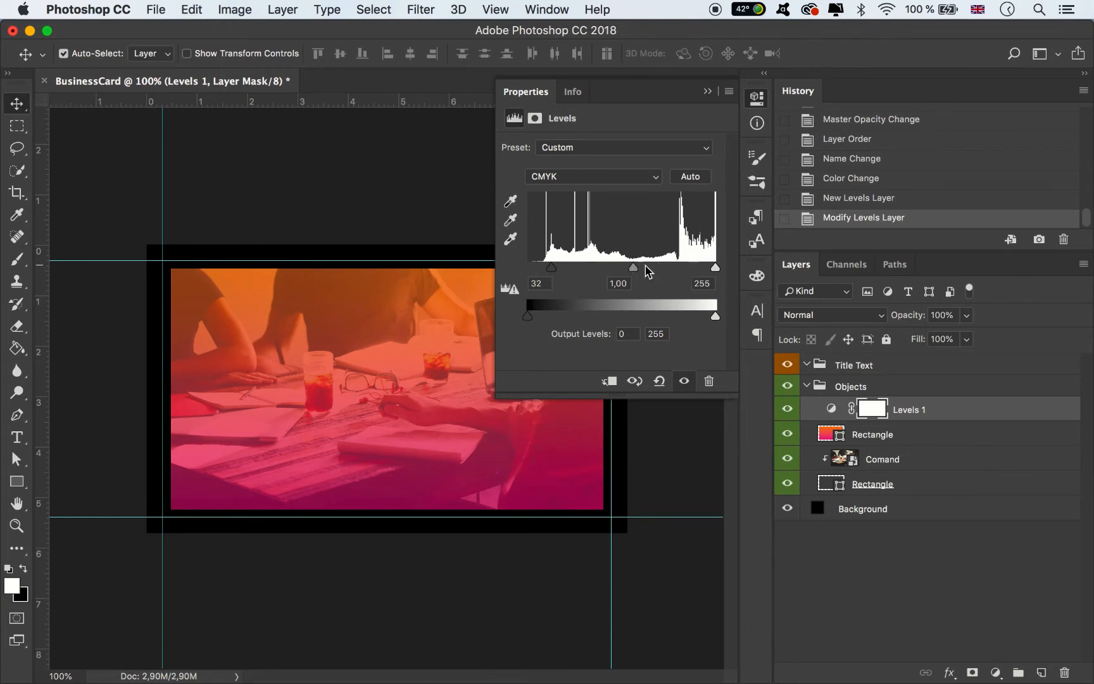
left_click_drag(565, 268, 567, 268)
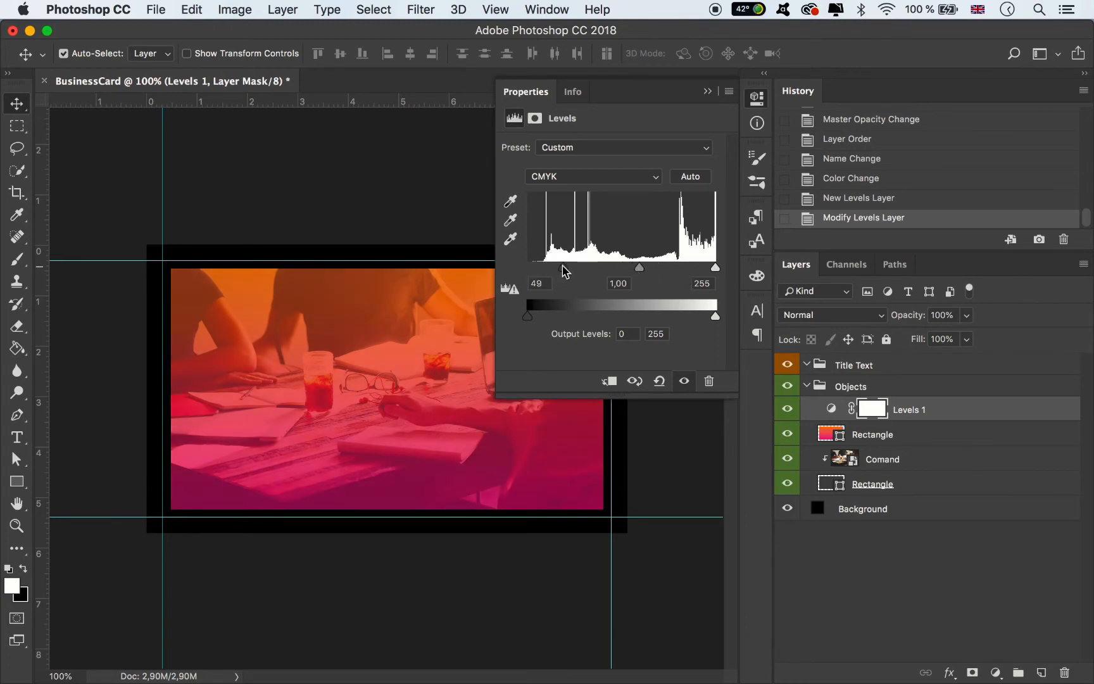
- Move Levels 1 above Title Text, tag it red and rename it Effect
left_click_drag(894, 410, 905, 361)
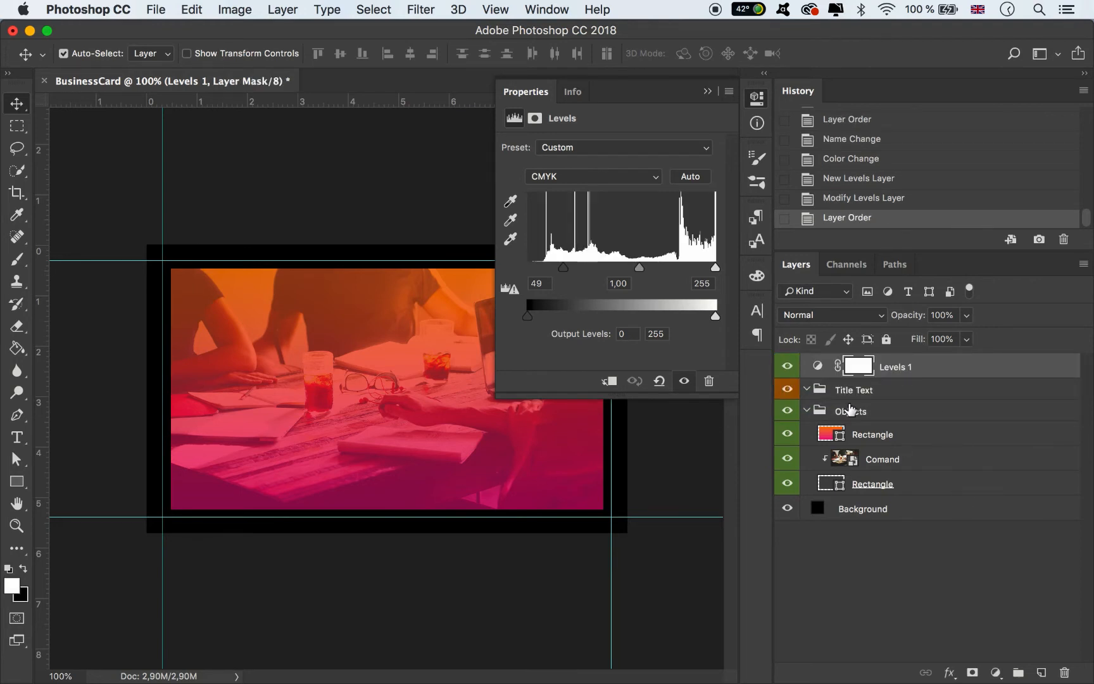
right_click(791, 371)
left_click(836, 428)
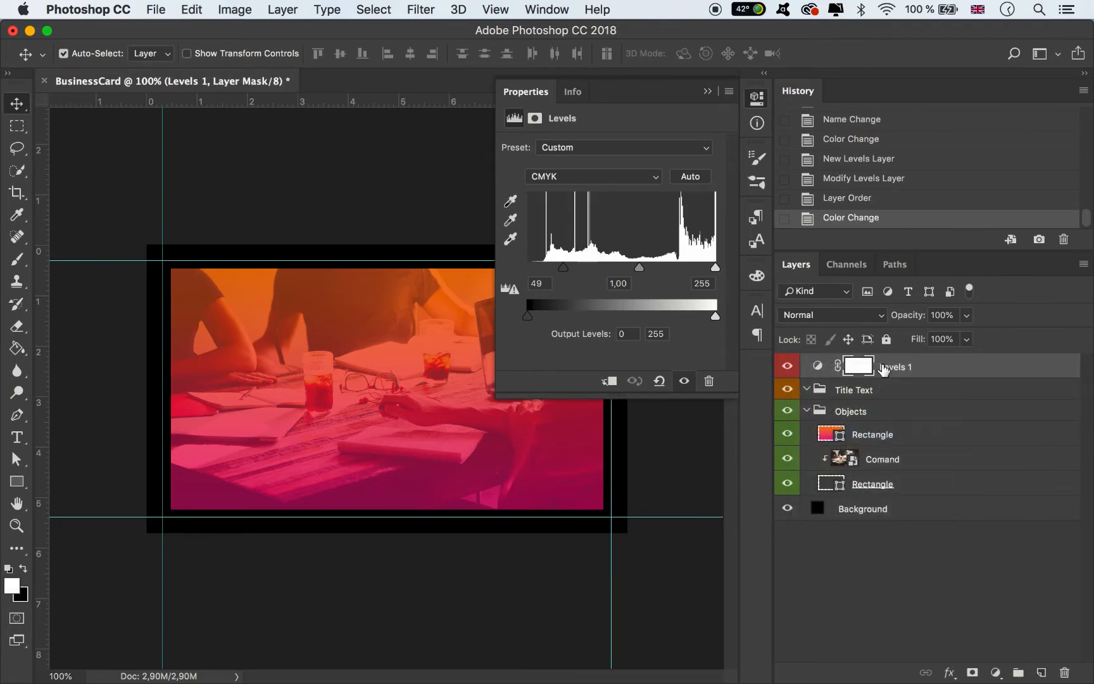
double_click(896, 367)
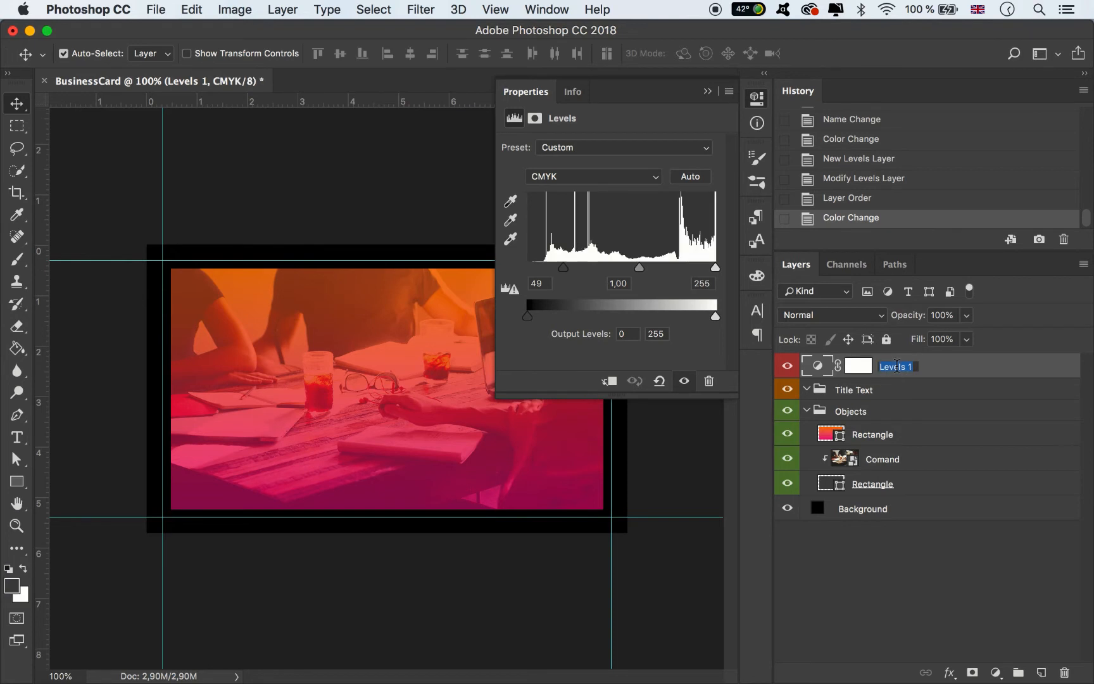
type("Effect")
key("Return")
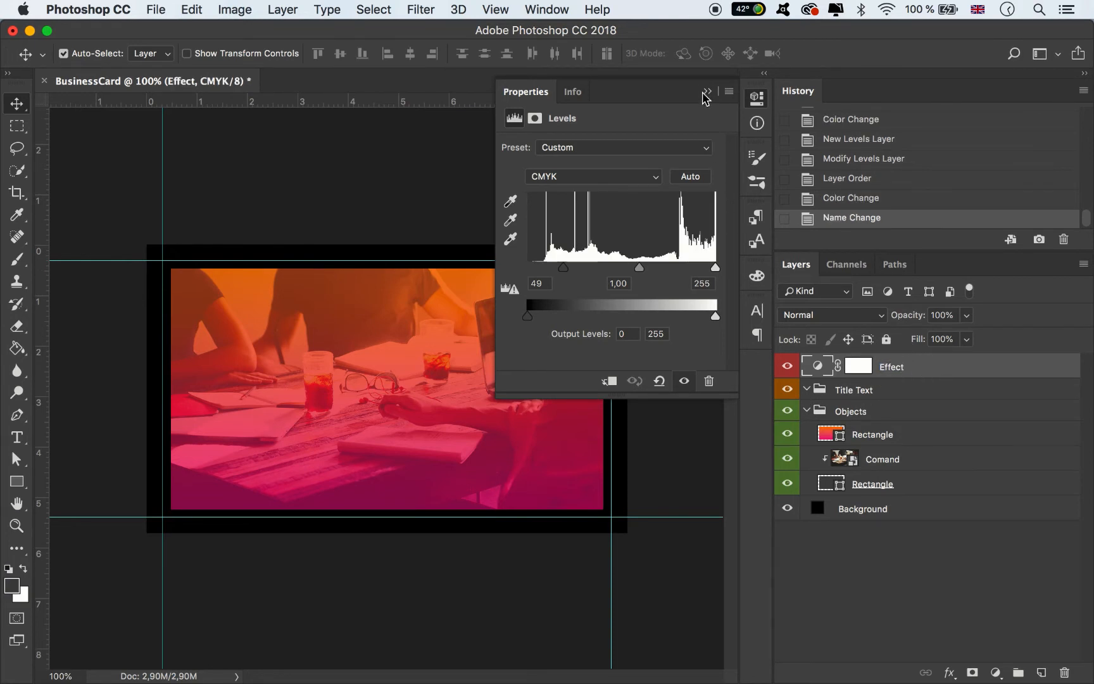
- Add a 'CA' text layer on the photo in white at 24 pt
left_click(17, 437)
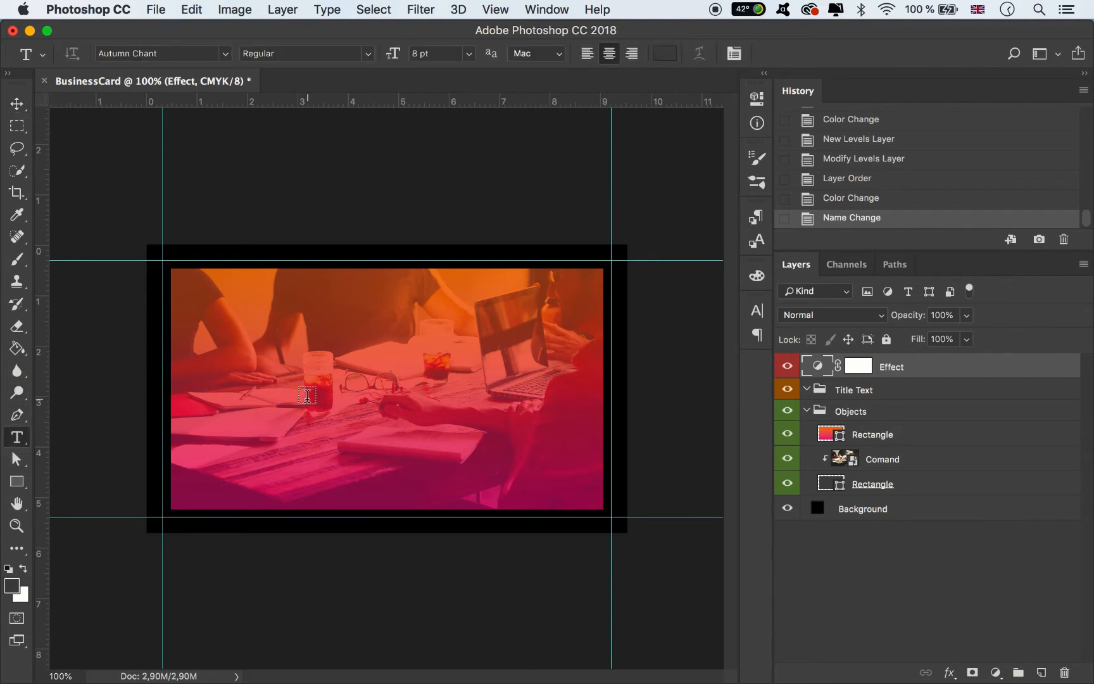
left_click(706, 439)
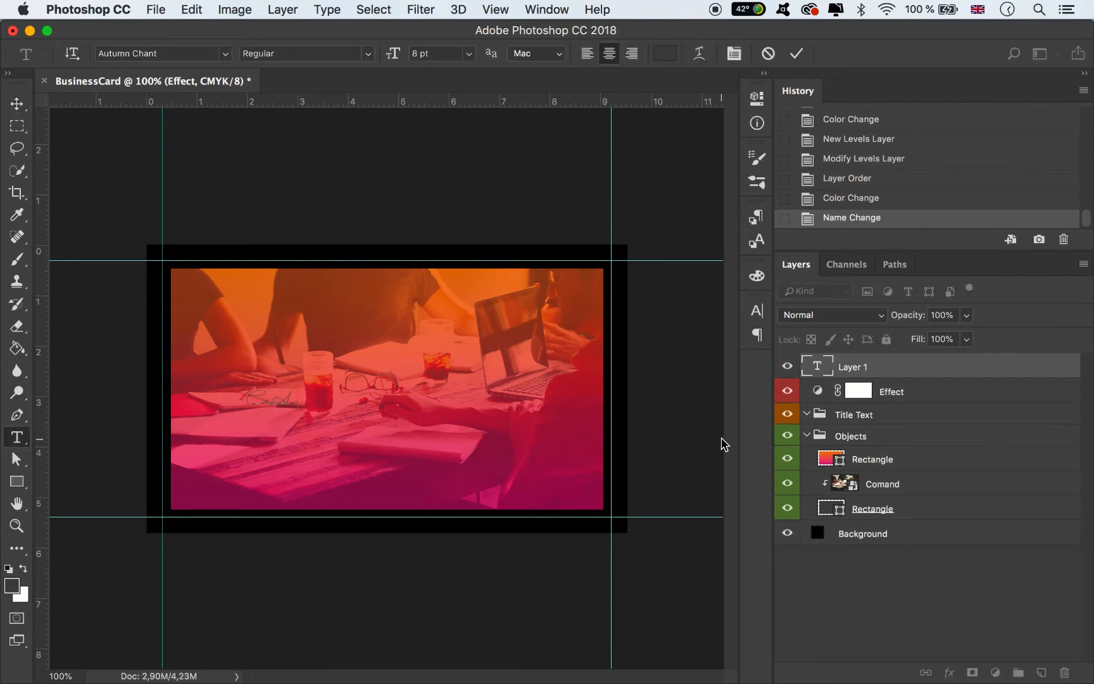
left_click(757, 310)
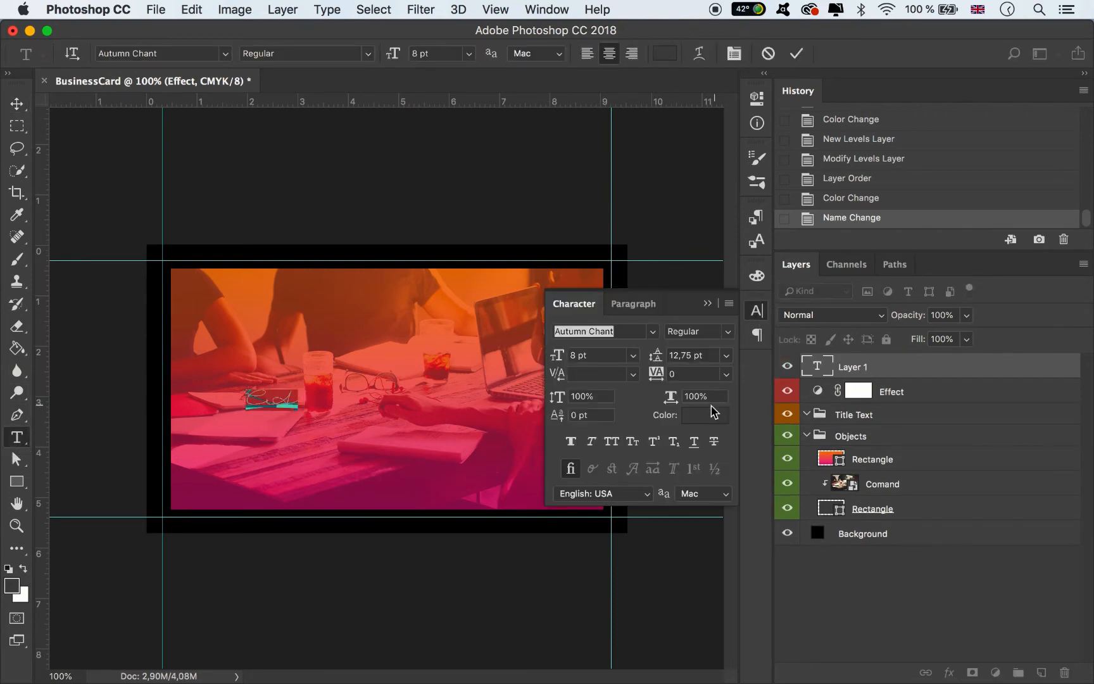
left_click(706, 416)
left_click(651, 365)
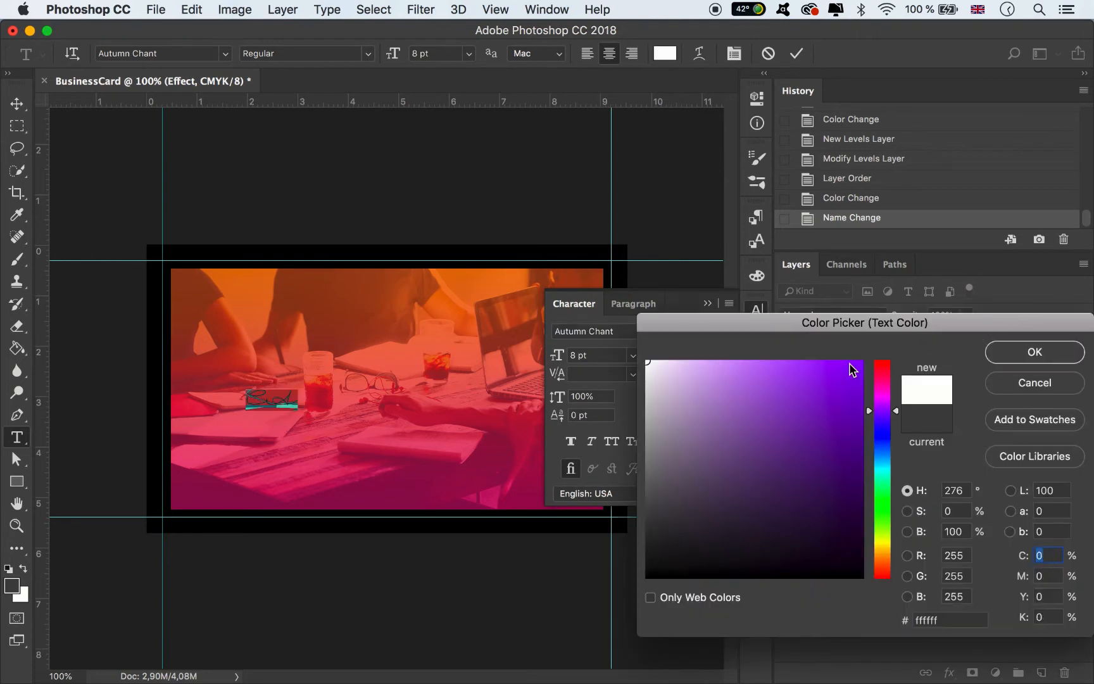
key("Return")
left_click(633, 355)
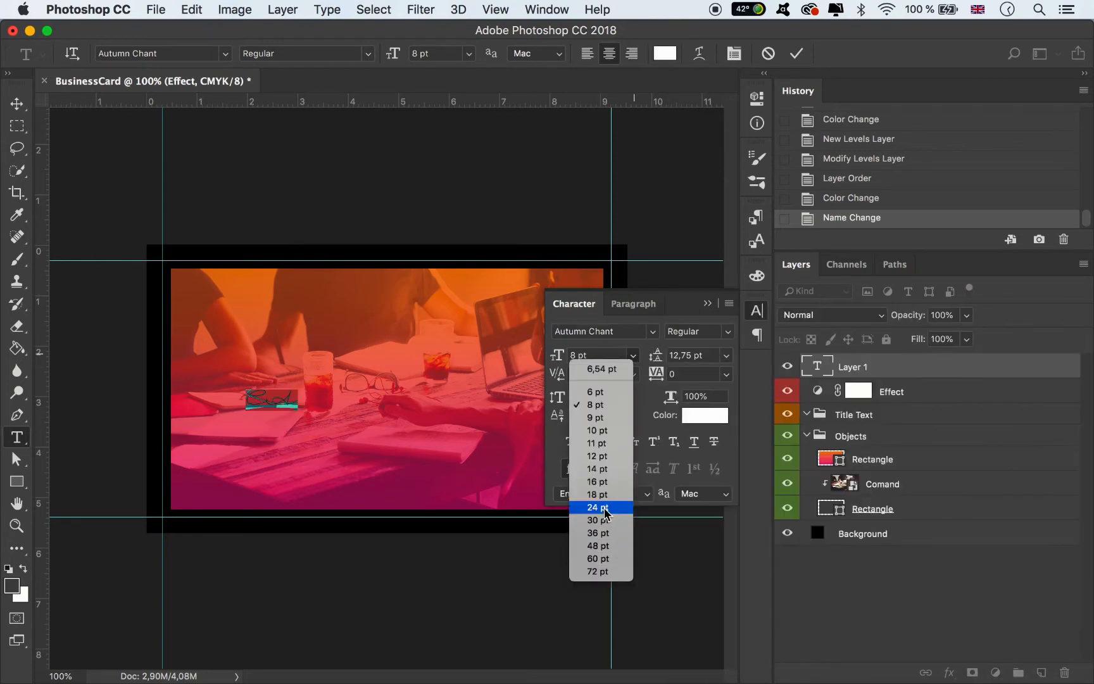
left_click(599, 508)
left_click(18, 103)
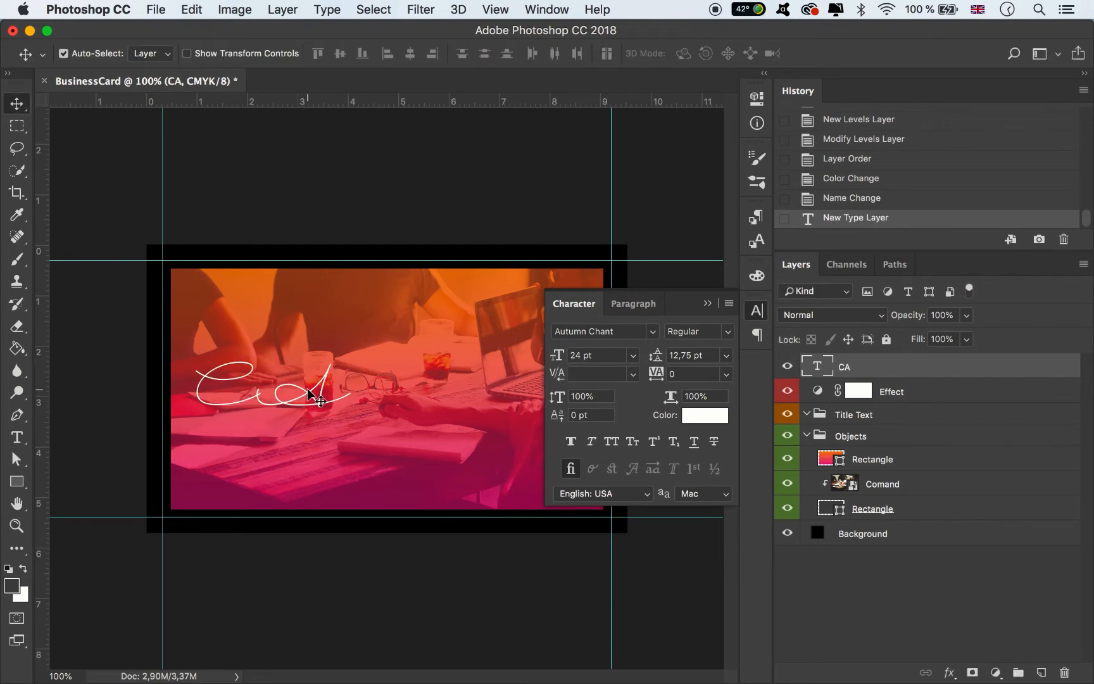
- Shift the CA monogram to the right and tighten its tracking to -250
left_click_drag(310, 392, 425, 388)
left_click(726, 373)
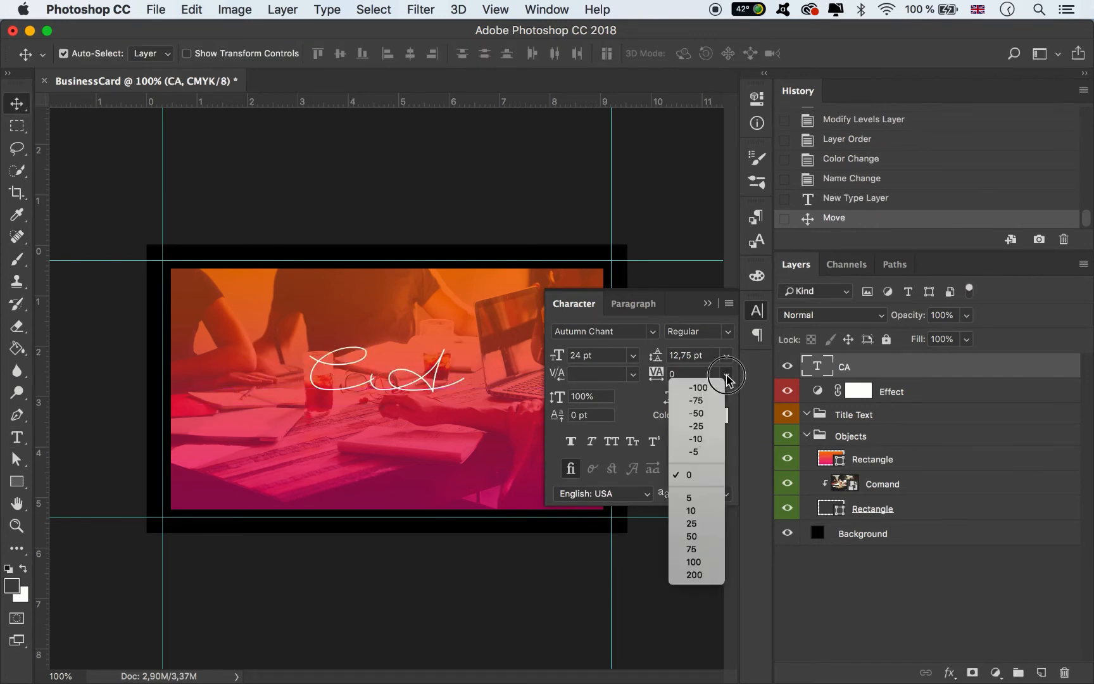
left_click(697, 413)
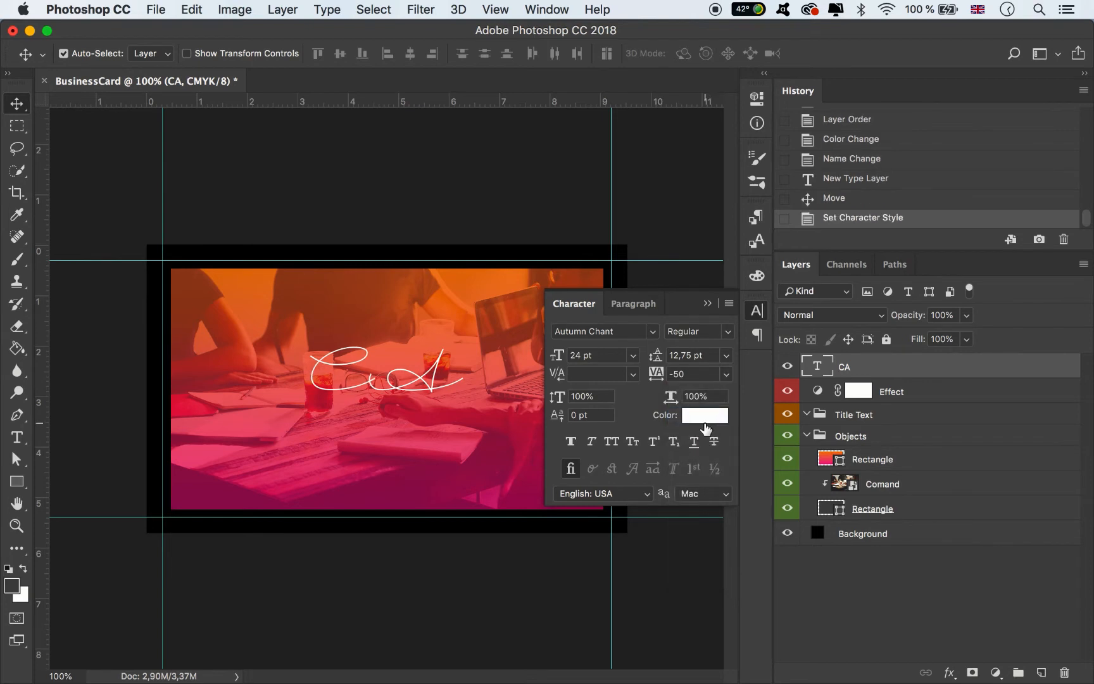
left_click(726, 374)
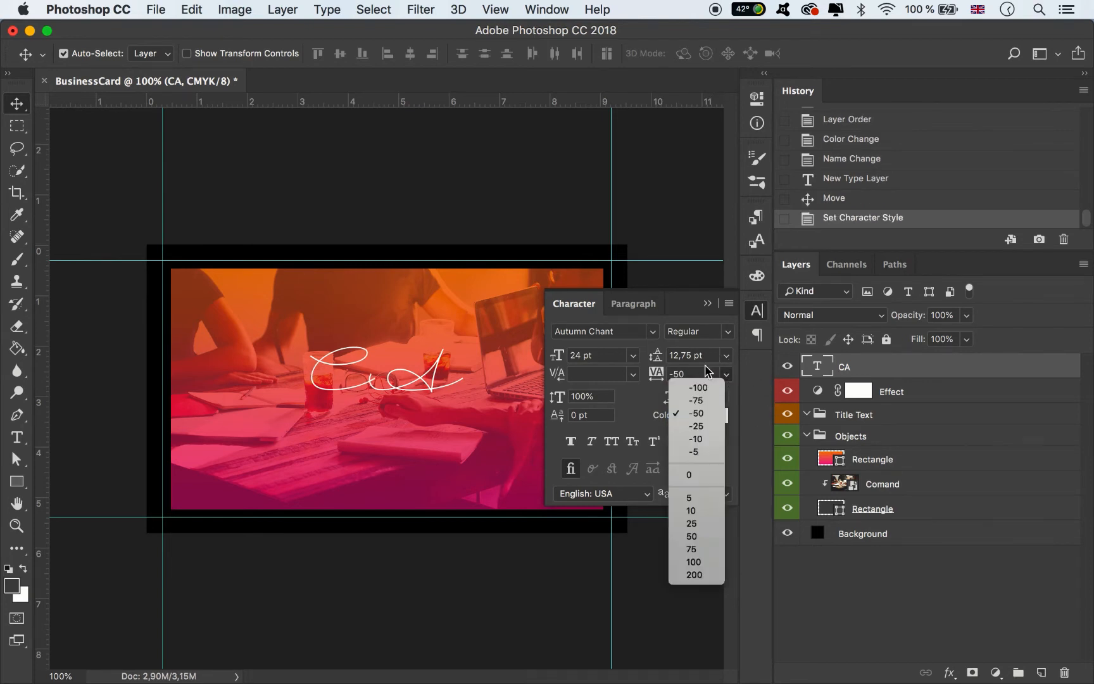
left_click(708, 388)
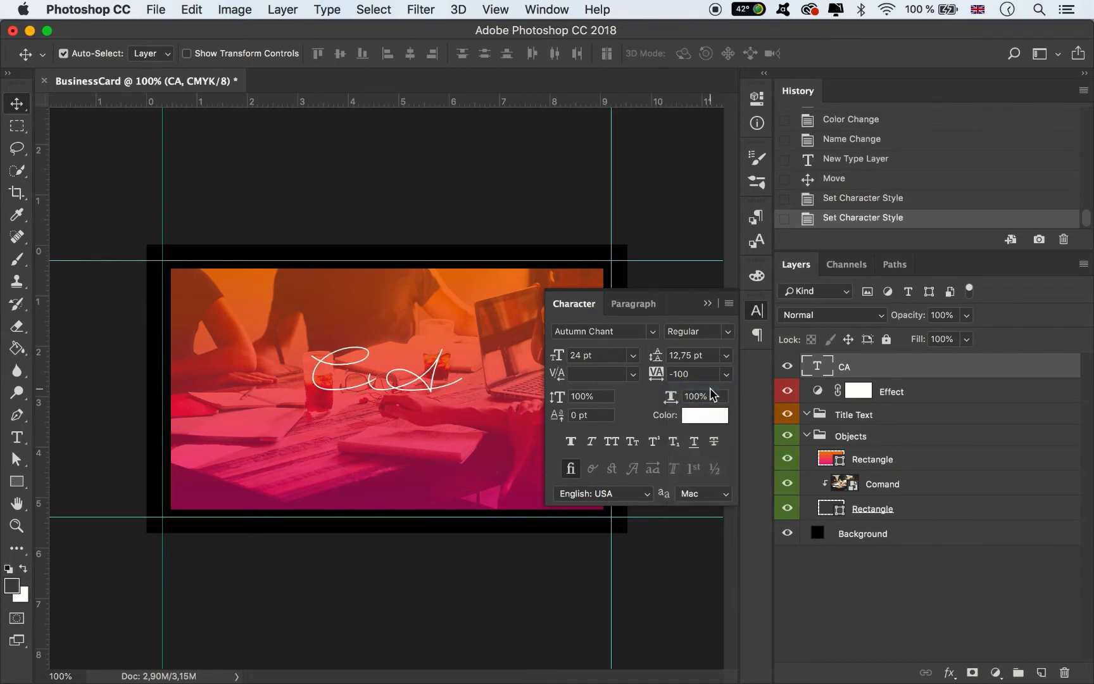
left_click(686, 374)
key("Return")
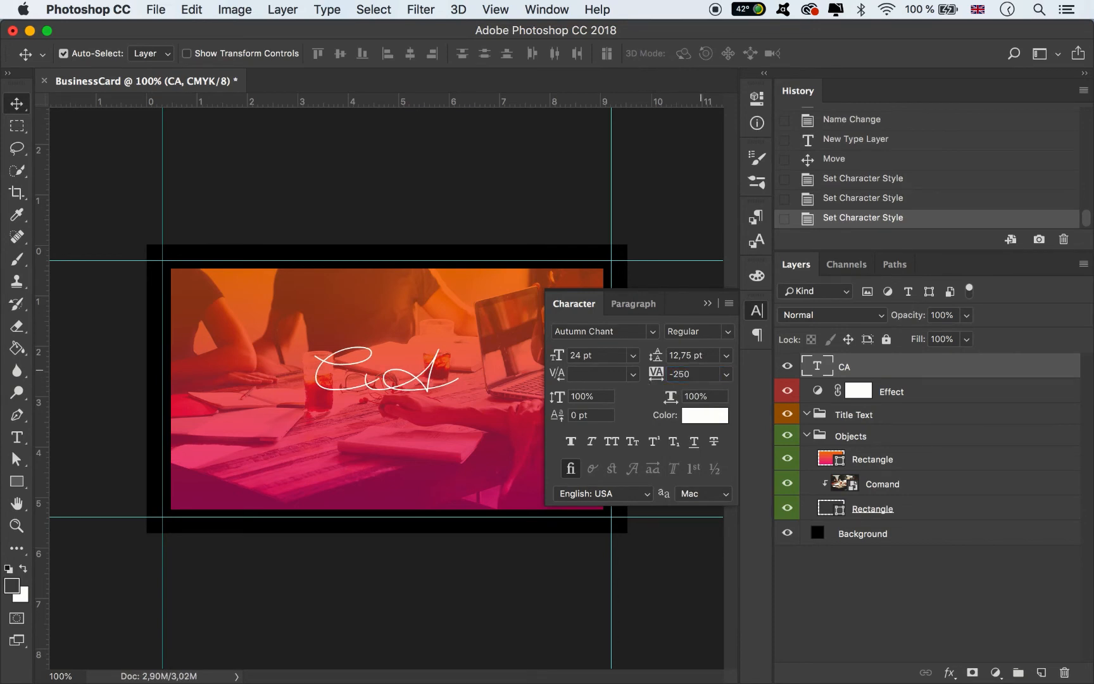
key("ctrl+t")
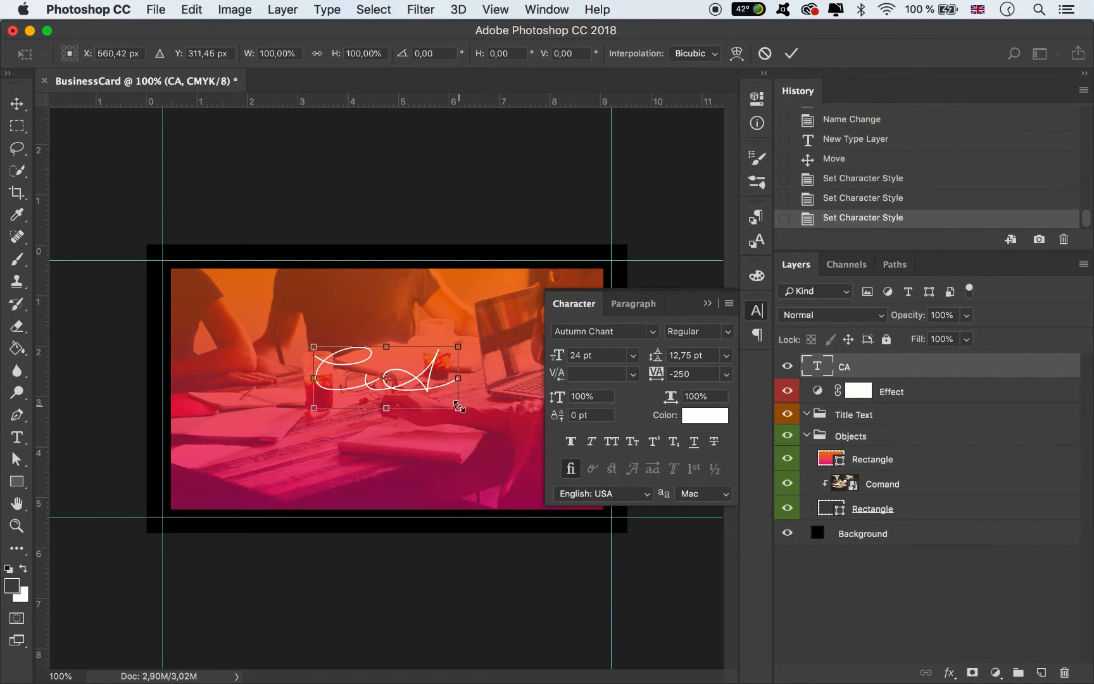
- Scale the CA monogram up to about 166% (39.81 pt) and move it up-left
left_click_drag(459, 407, 556, 444)
left_click_drag(490, 418, 454, 406)
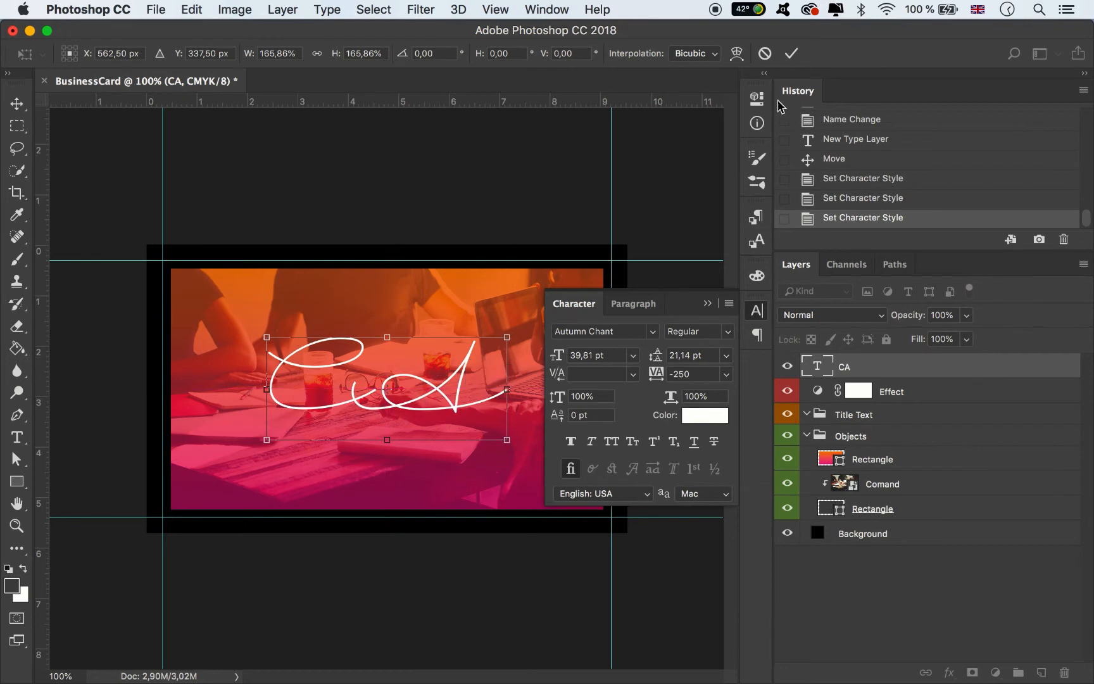
left_click(791, 53)
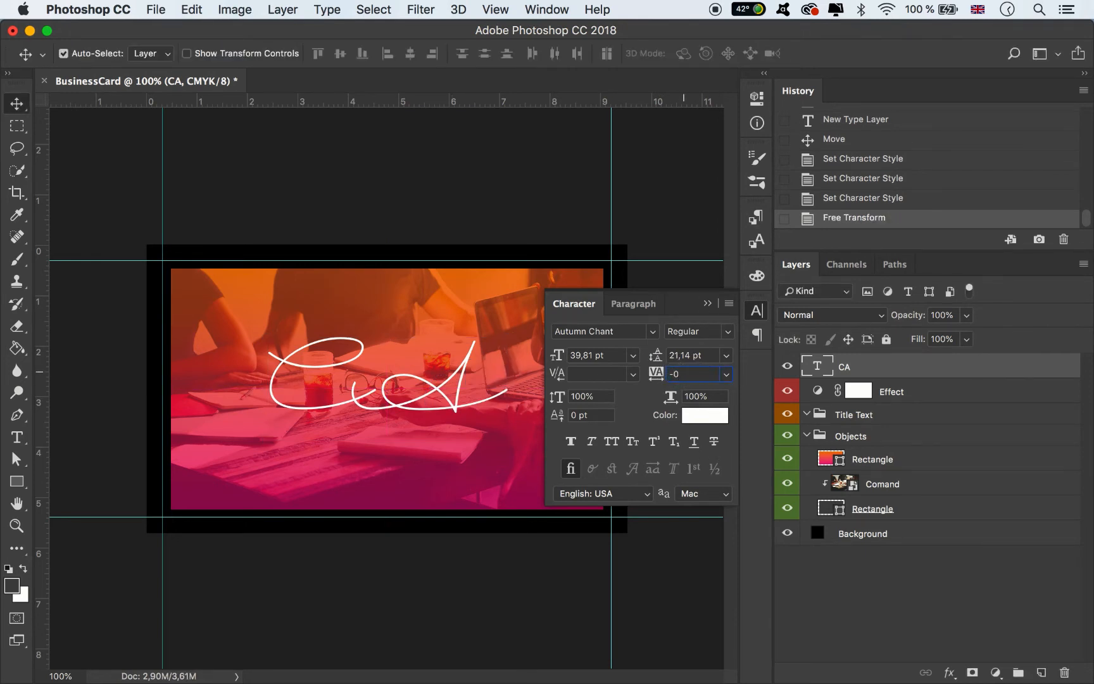
- Tighten CA's tracking to -350 and nudge the monogram slightly into place
type("350")
key("Return")
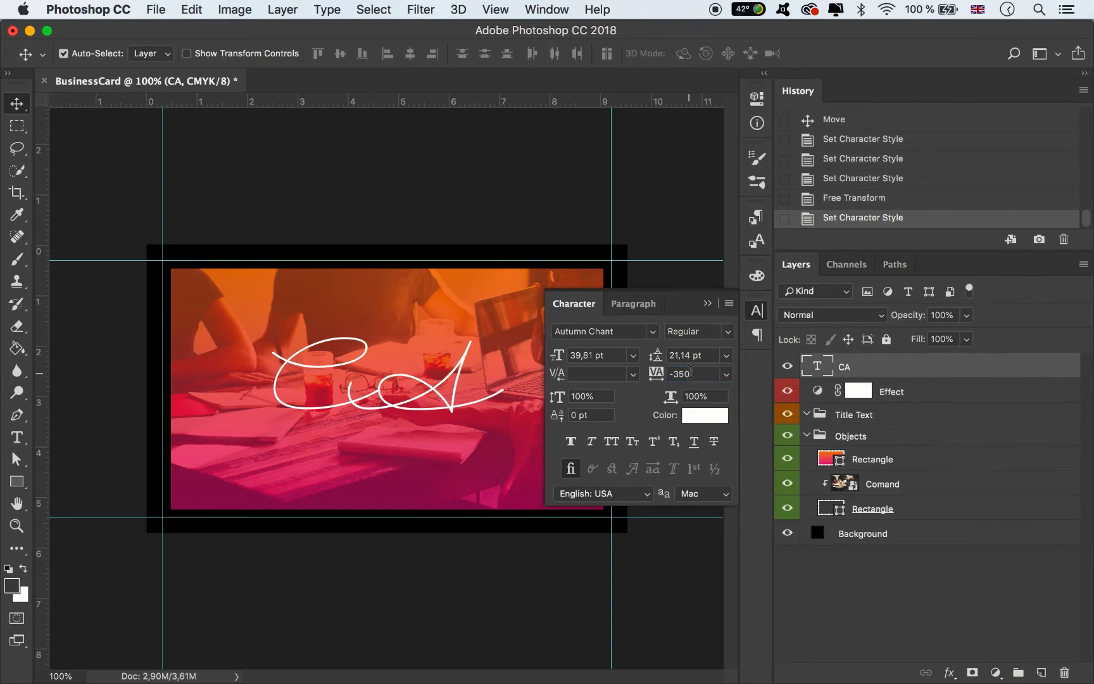
left_click(714, 301)
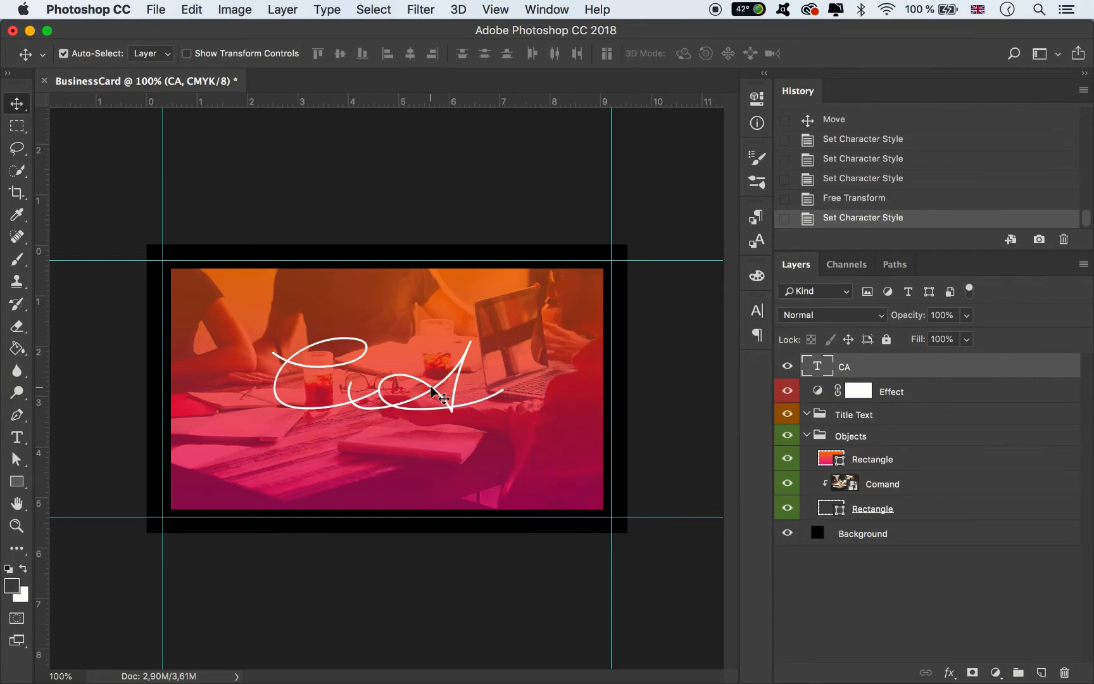
mouse_move(432, 387)
left_mouse_down()
mouse_move(444, 388)
mouse_move(421, 387)
mouse_move(431, 391)
mouse_move(430, 378)
left_mouse_up()
left_click(27, 435)
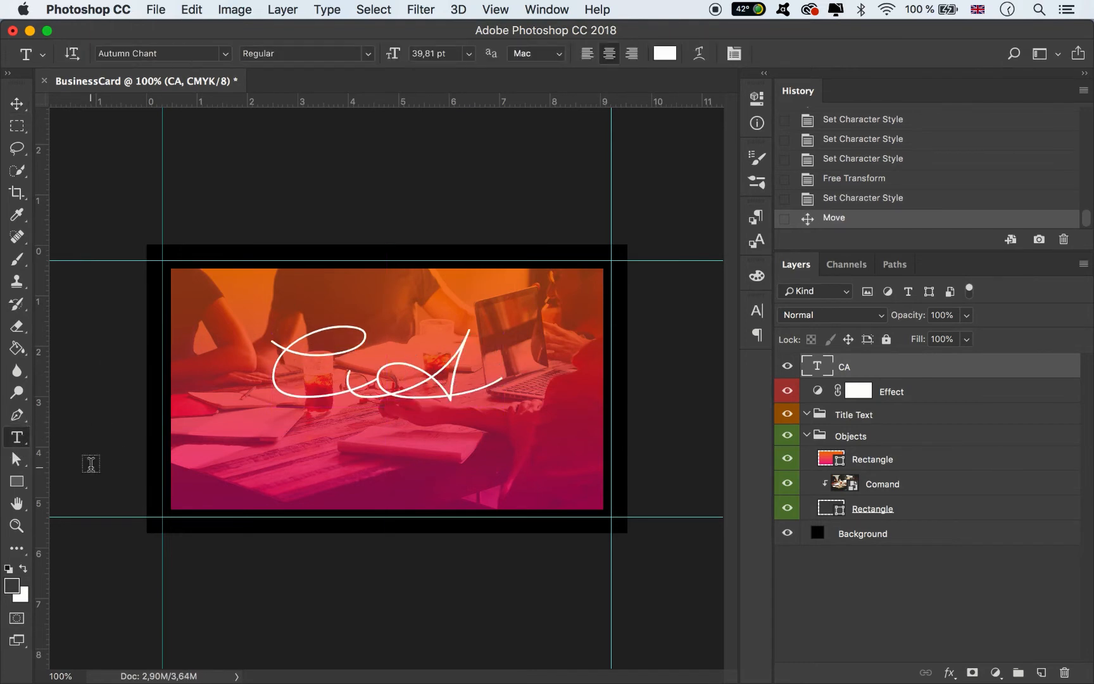
- Type 'CREATIVE AGENCY' as a new text line below the monogram
left_click(252, 453)
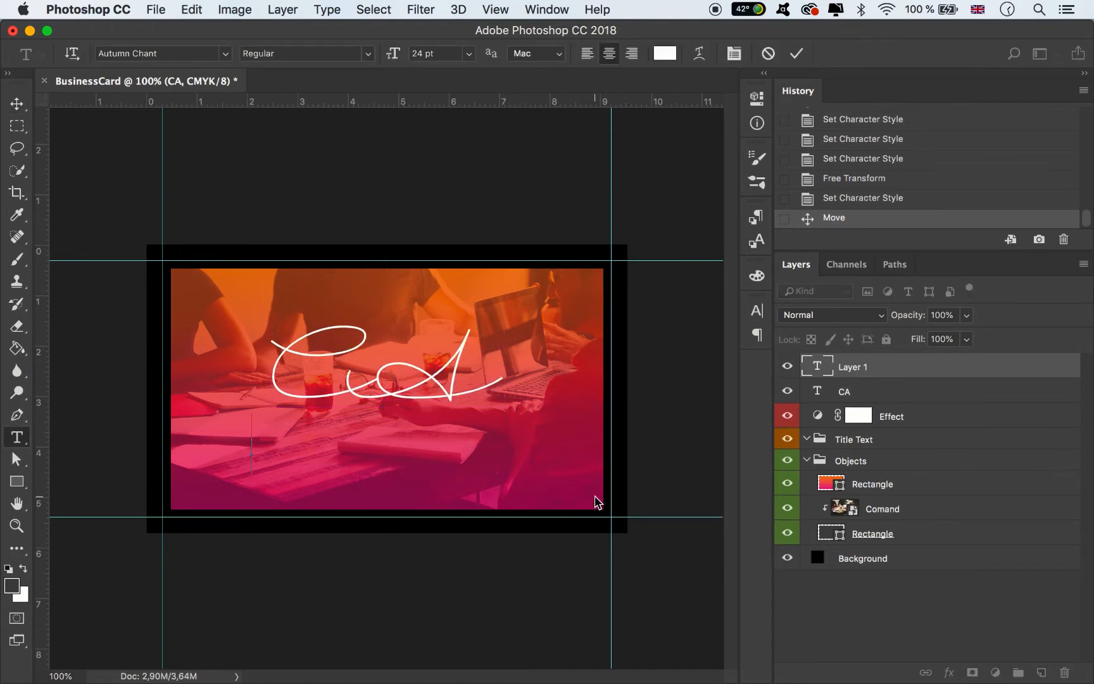
type("CREA")
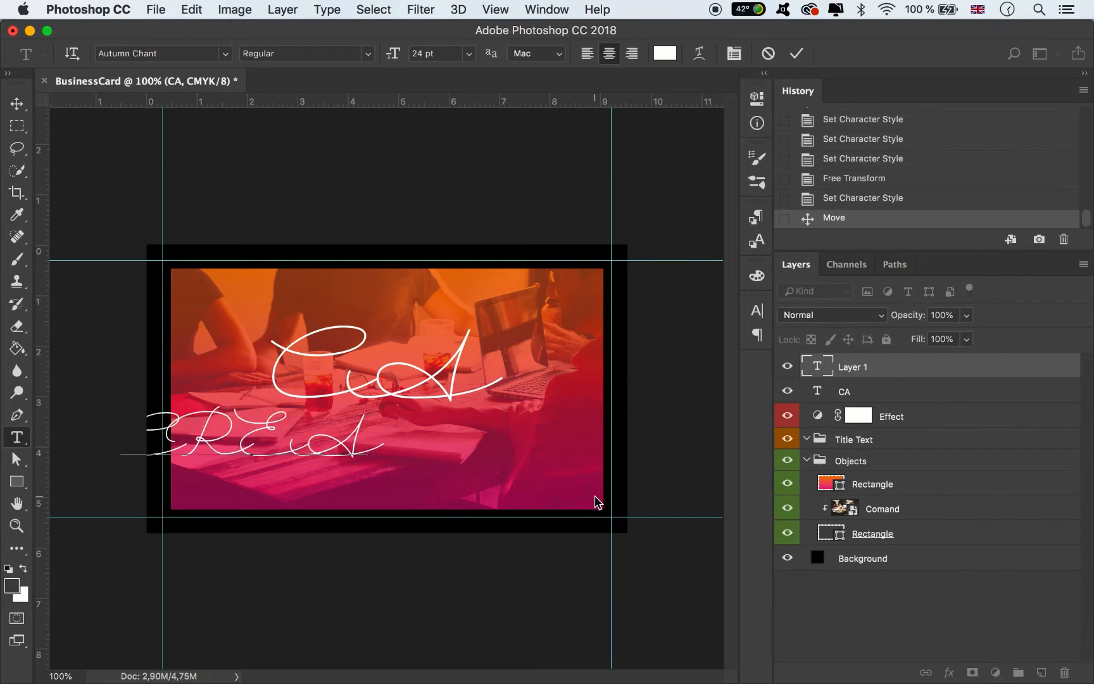
type("TIVE")
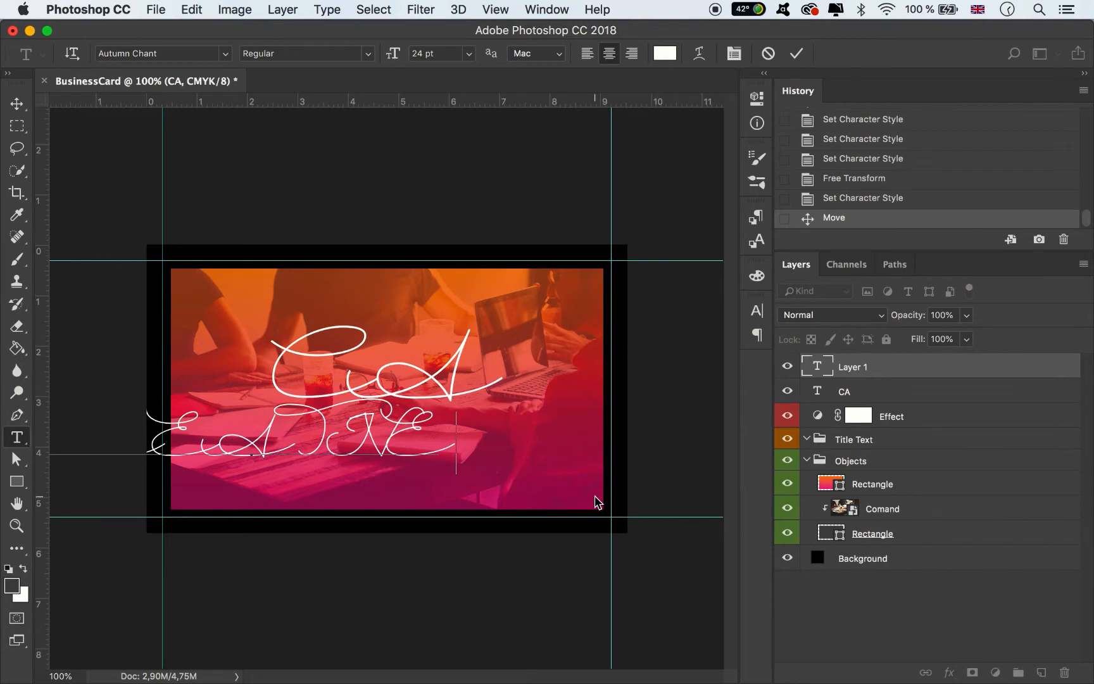
type(" AGENCY")
key("super+a")
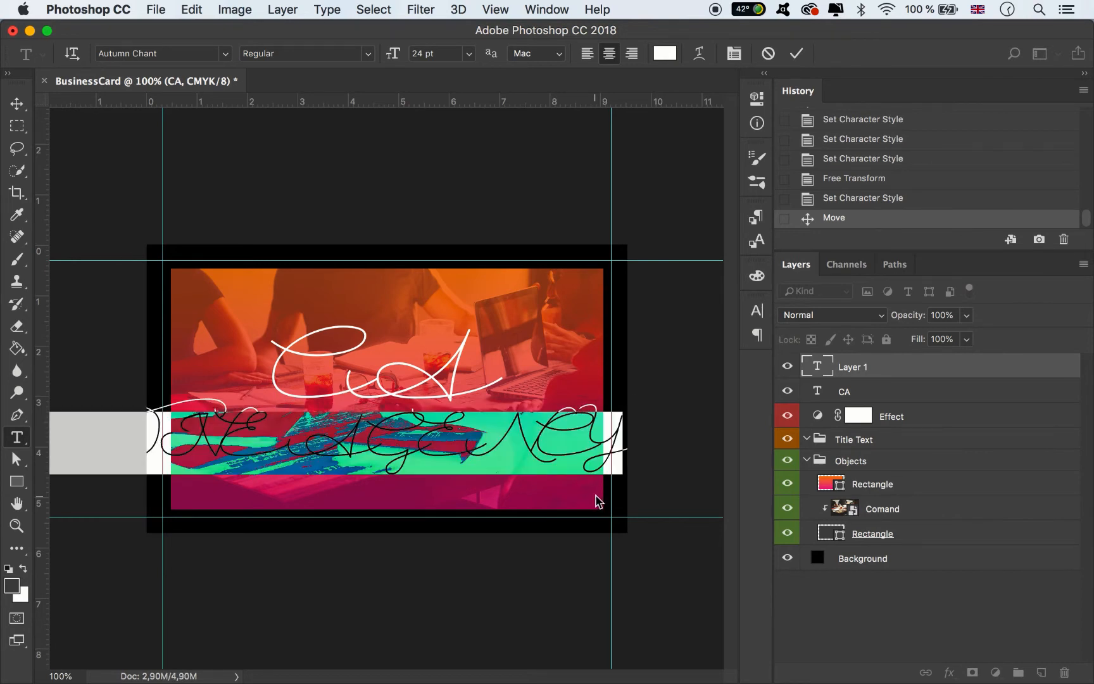
- Set the line in the aliens and cows font with tracking reset to 0
left_click(757, 310)
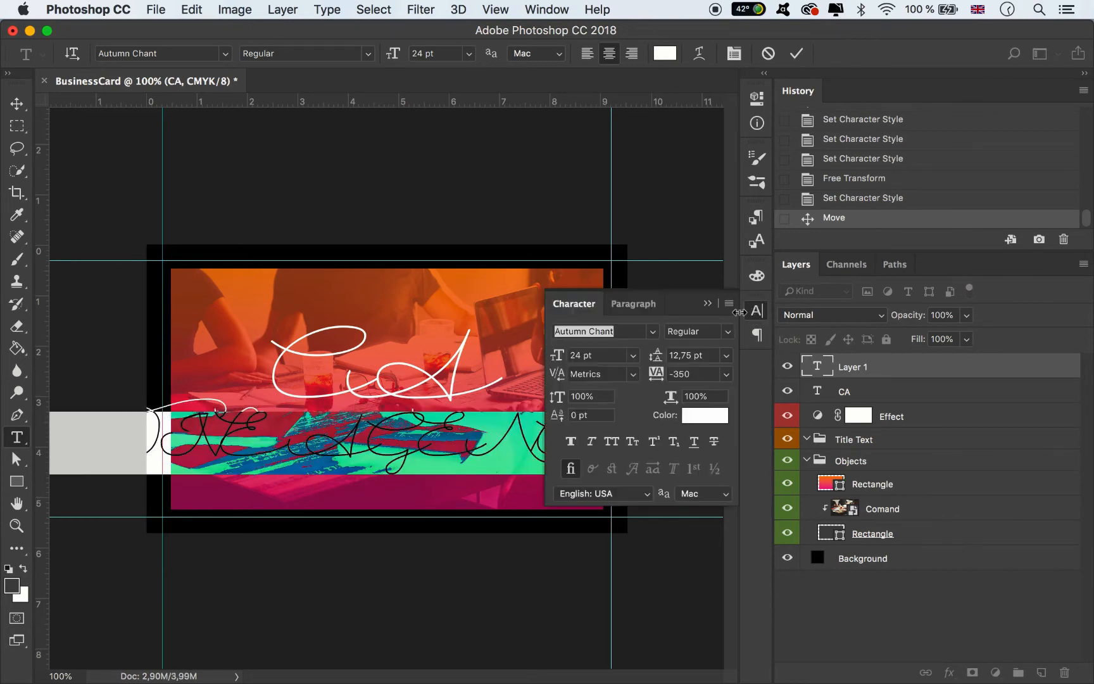
left_click(616, 329)
type("ALI")
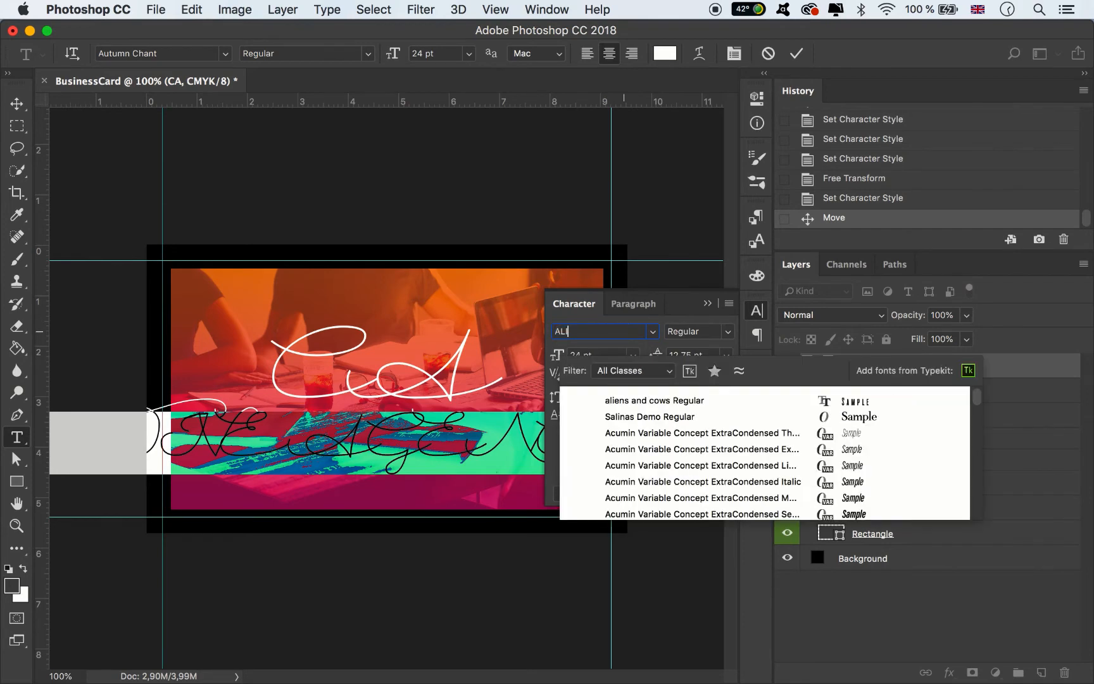
type("EN")
left_click(746, 399)
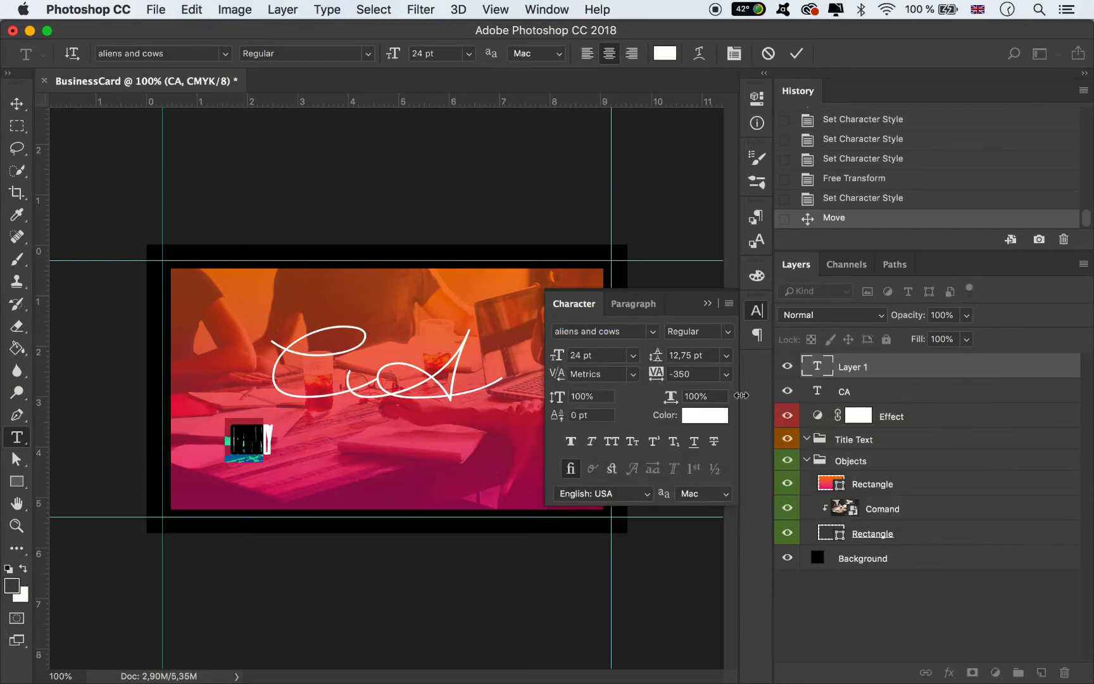
left_click(729, 380)
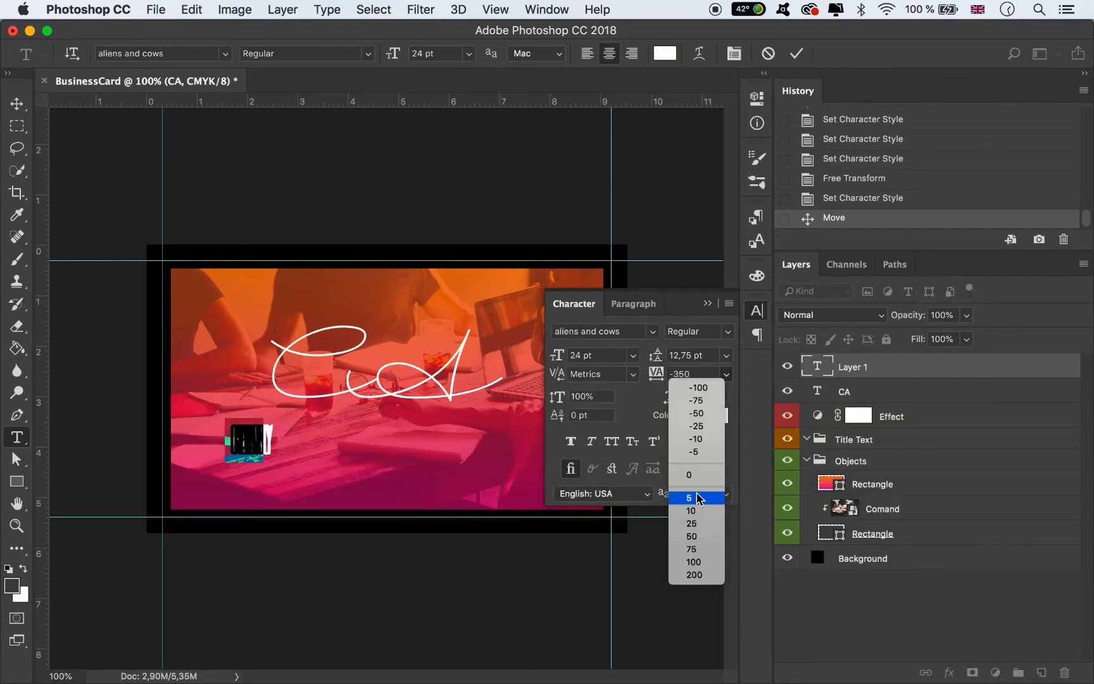
left_click(706, 473)
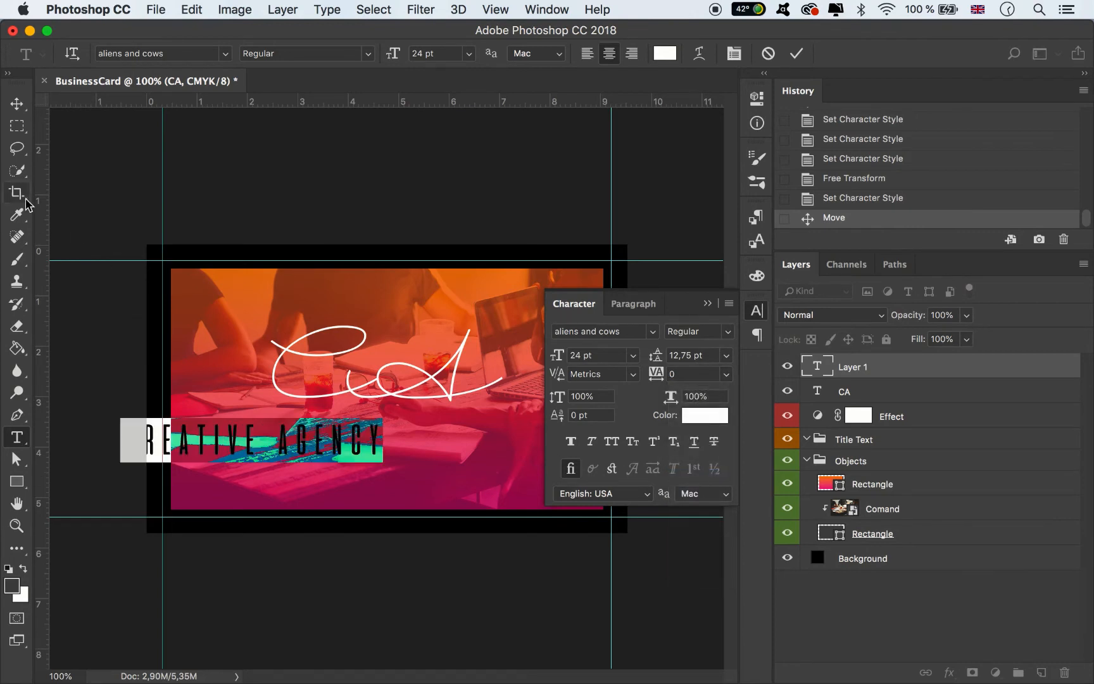
left_click(16, 104)
- Move CREATIVE AGENCY right, resize it to 20 pt and spread it with 200 tracking
left_click_drag(337, 437, 473, 439)
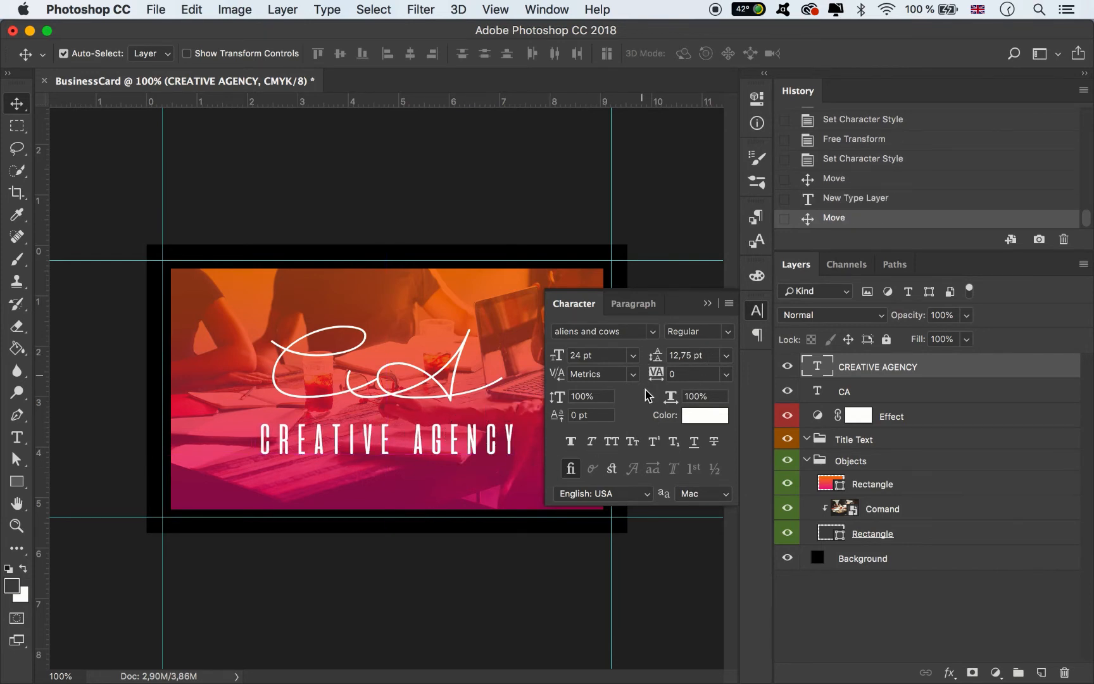
left_click(635, 356)
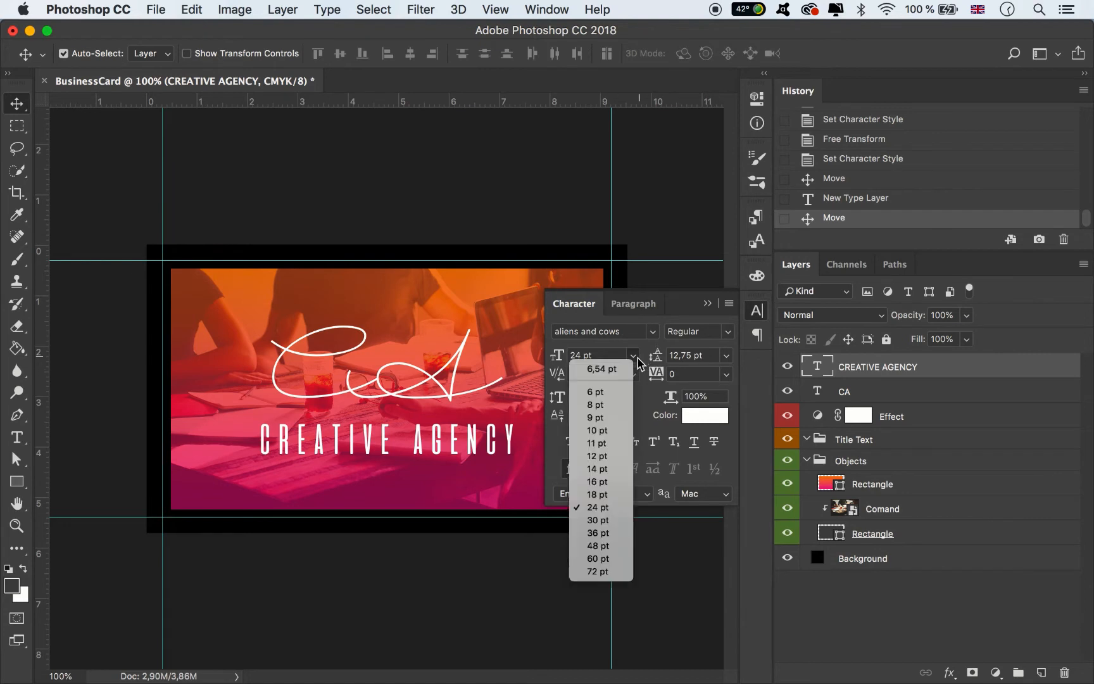
left_click(613, 485)
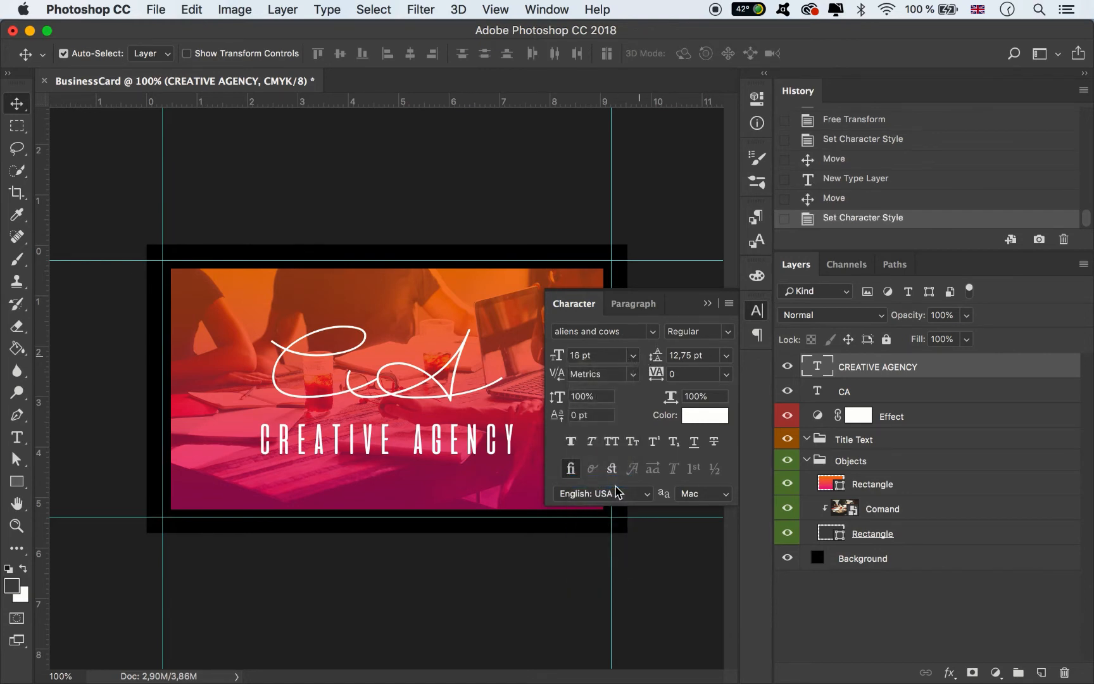
double_click(578, 355)
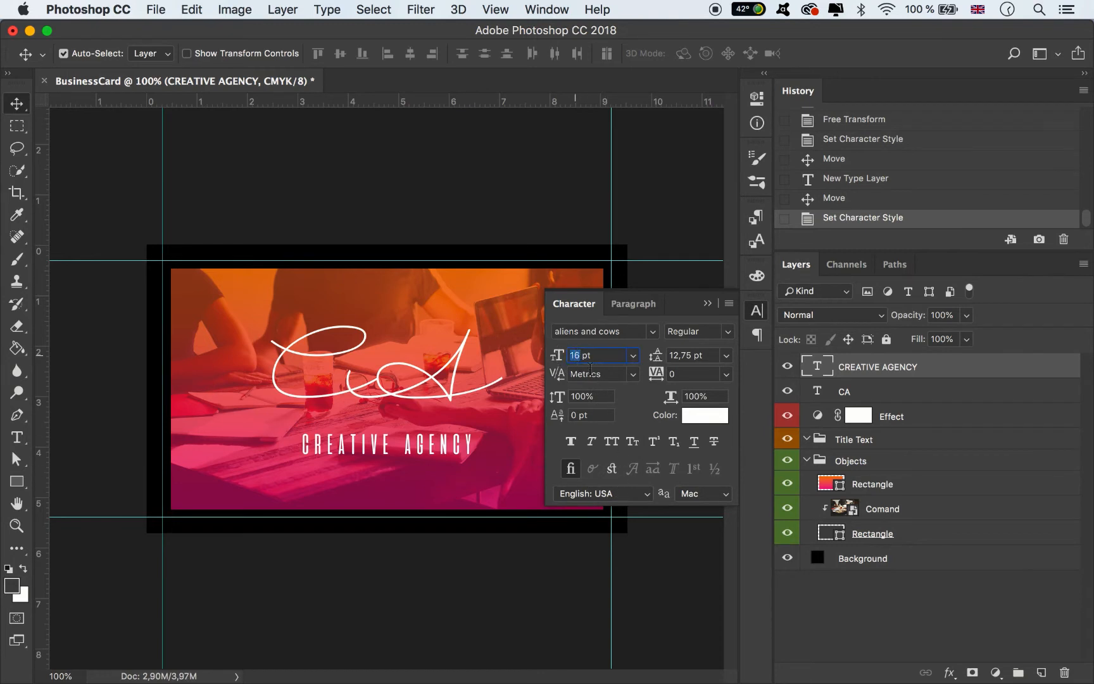
type("20")
key("Return")
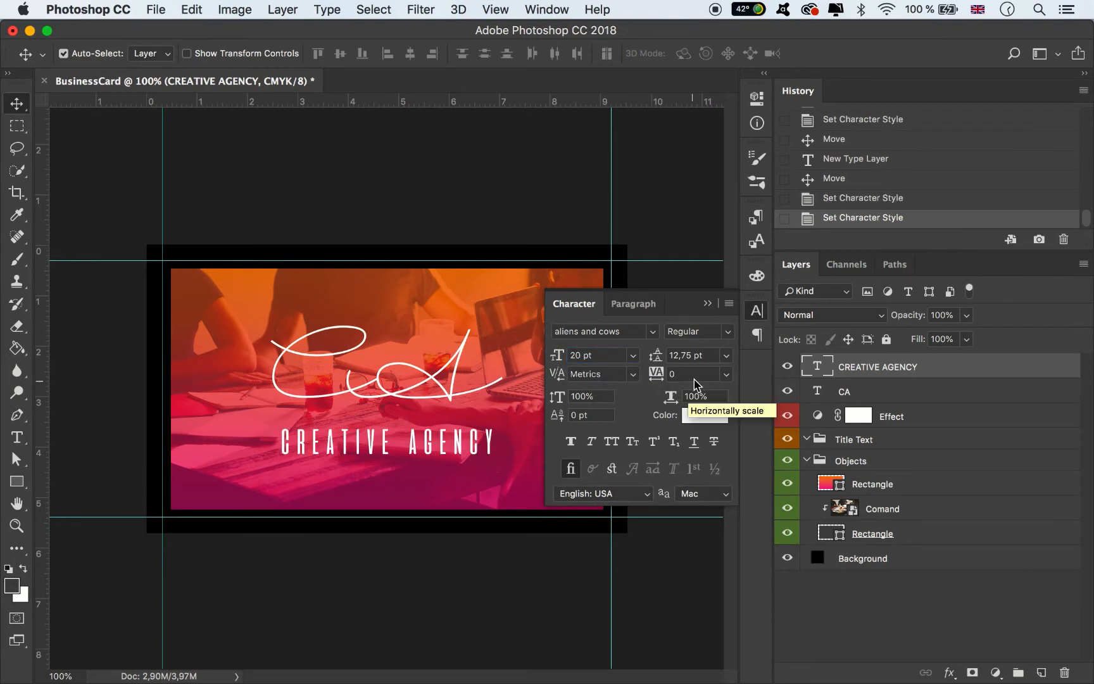
left_click(726, 377)
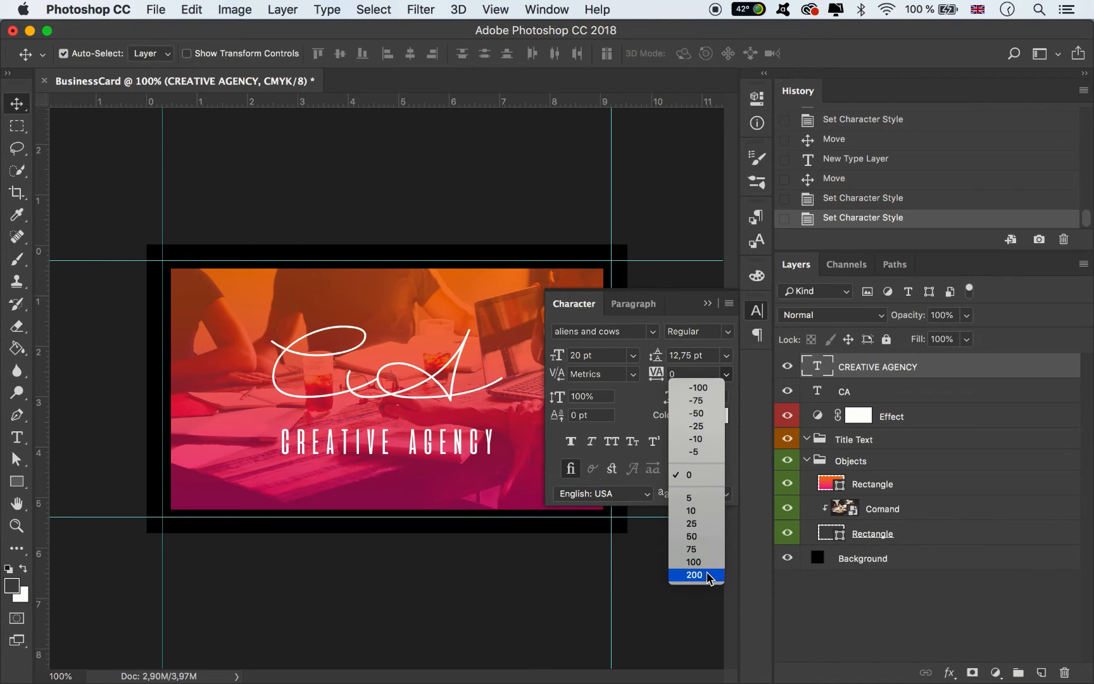
left_click(696, 575)
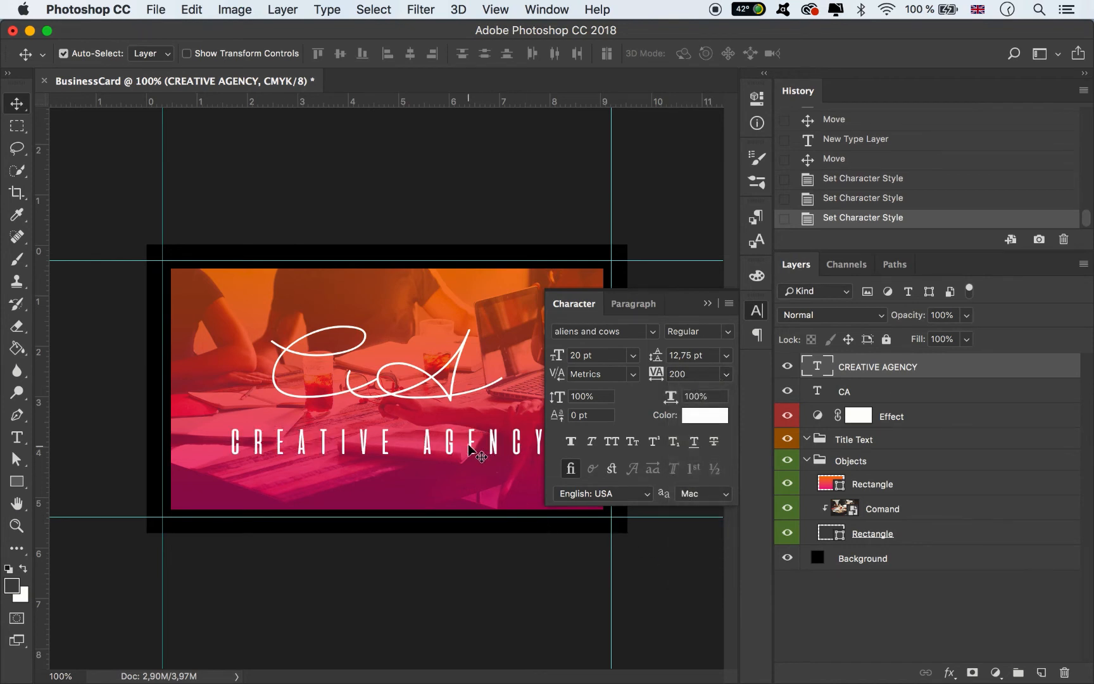
- Reduce the text to 17 pt, centre it under the monogram and move it into Title Text
left_click(575, 355)
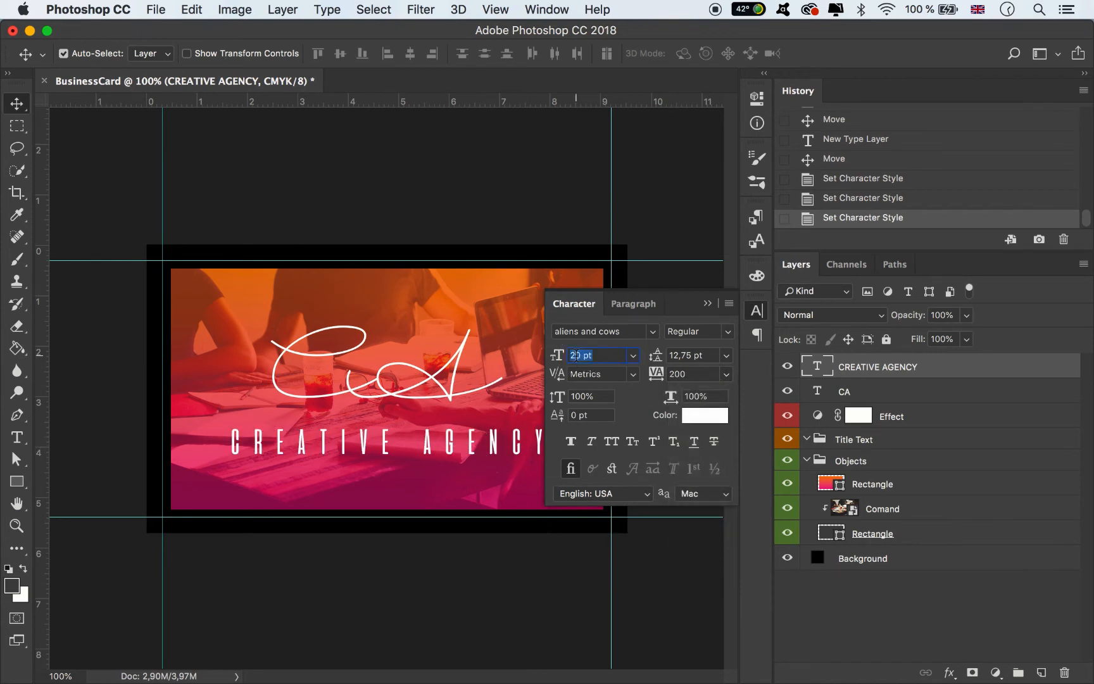
type("17")
key("Return")
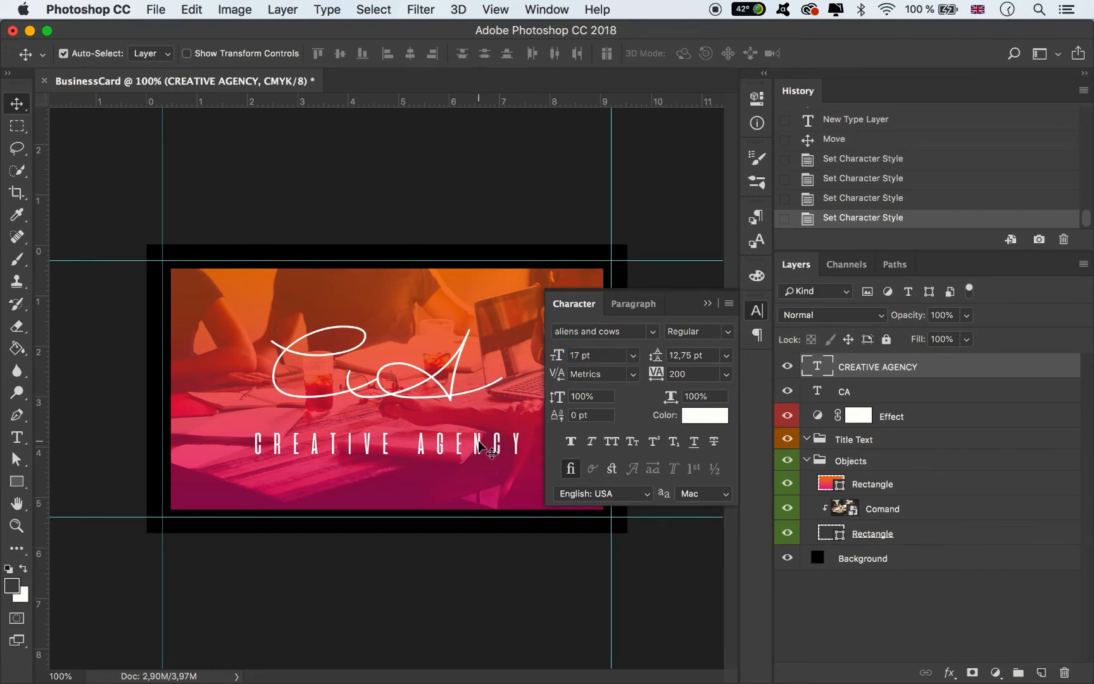
mouse_move(480, 441)
left_mouse_down()
mouse_move(466, 442)
mouse_move(480, 435)
left_mouse_up()
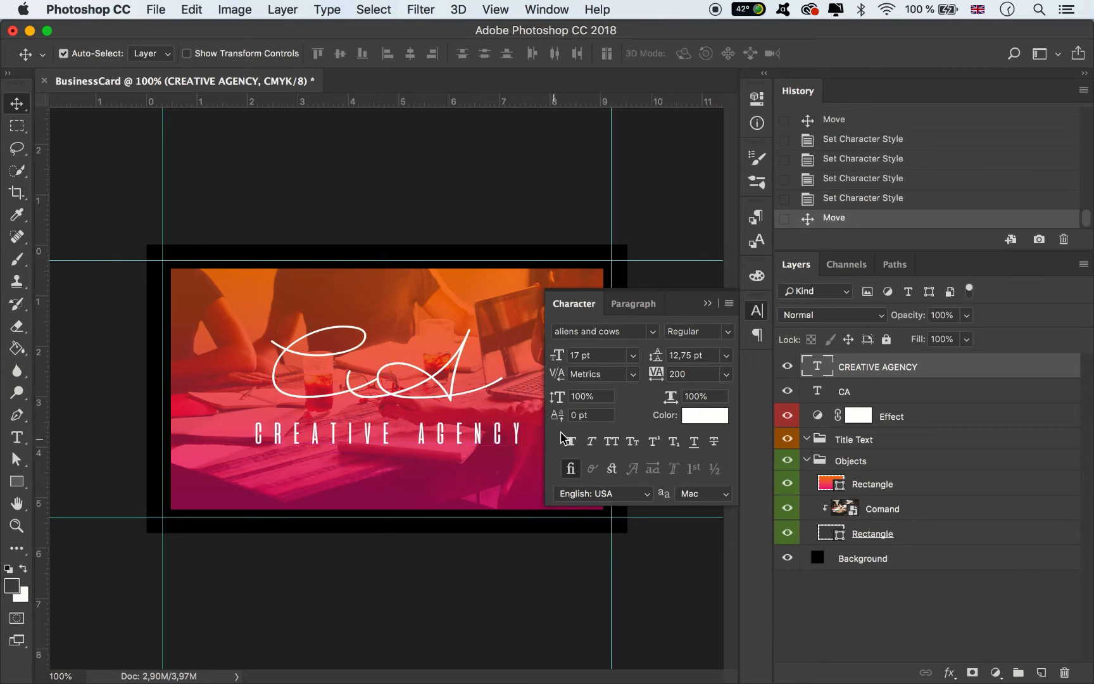
left_click(707, 303)
left_click_drag(877, 367, 797, 438)
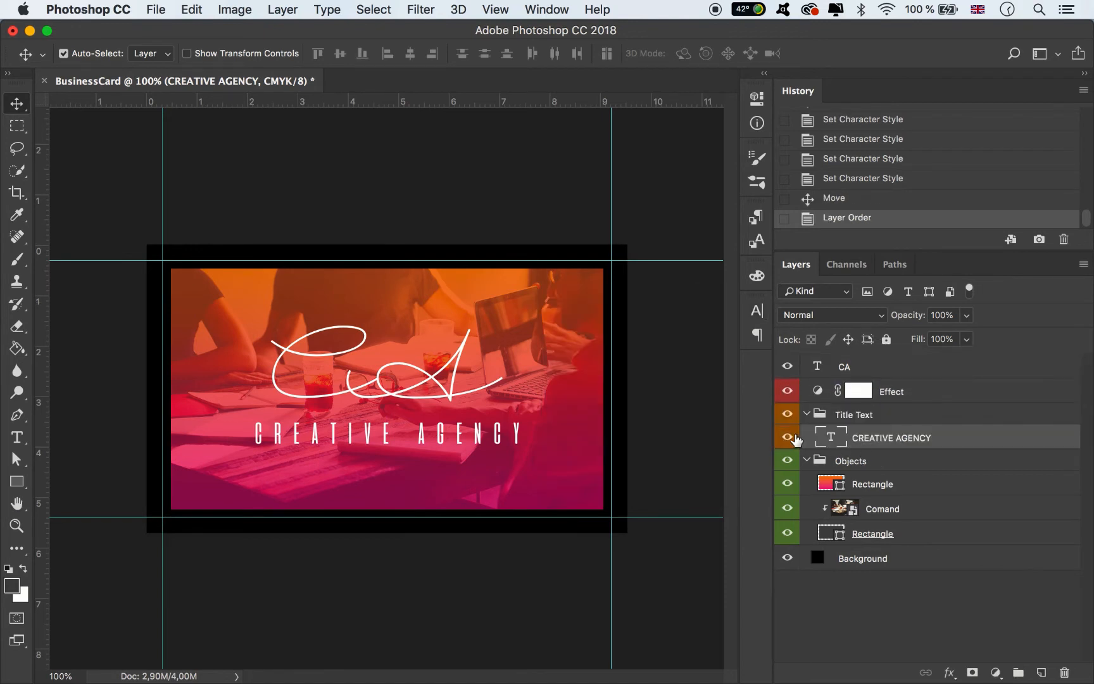
- Move the CA layer into the Title Text group and collapse the Title Text and Objects groups
left_click_drag(865, 372, 817, 416)
left_click(807, 388)
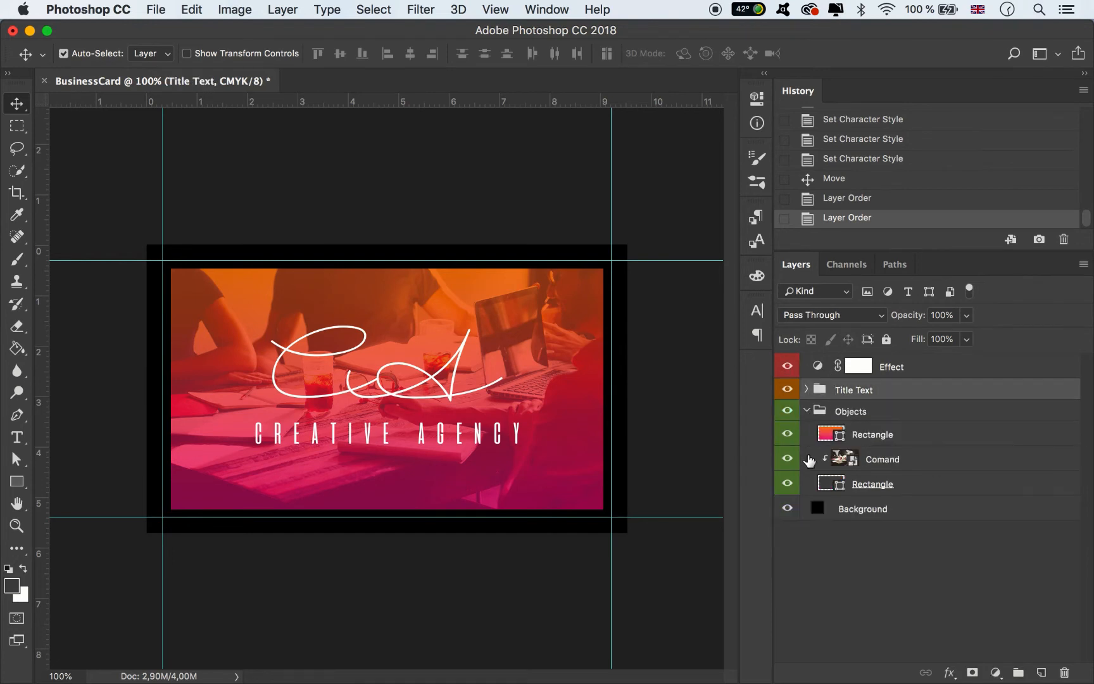
left_click(807, 411)
left_click(688, 362)
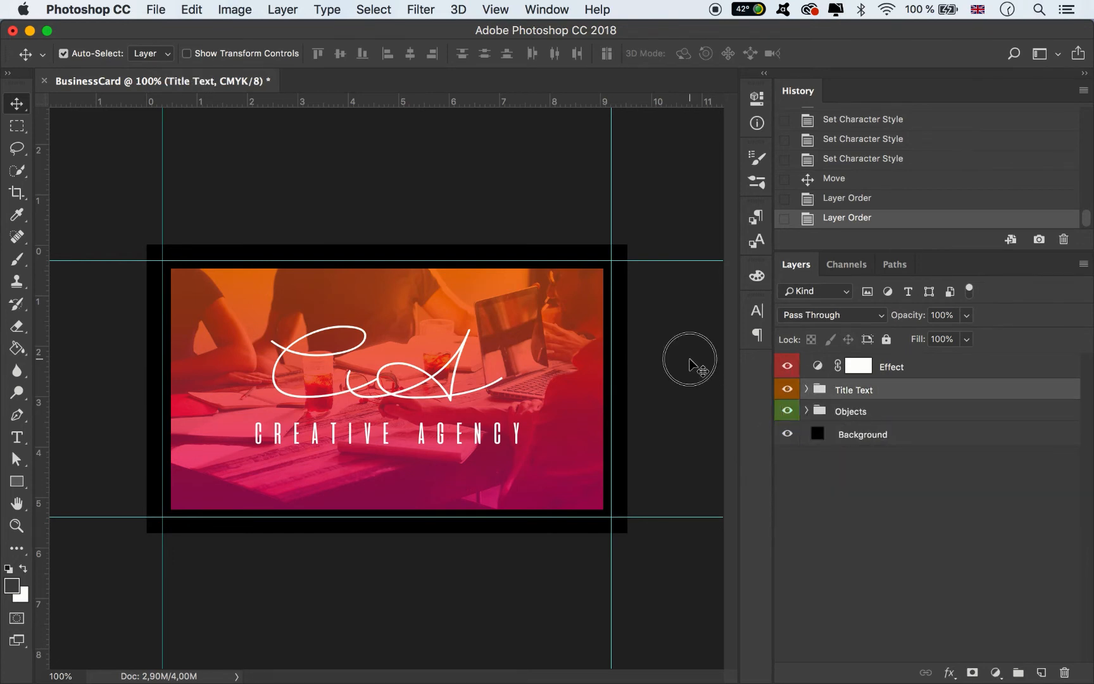
- Export the card via Save for Web as BusinessCard_Front.jpg, a quality-80 JPEG
left_click(168, 11)
mouse_move(354, 229)
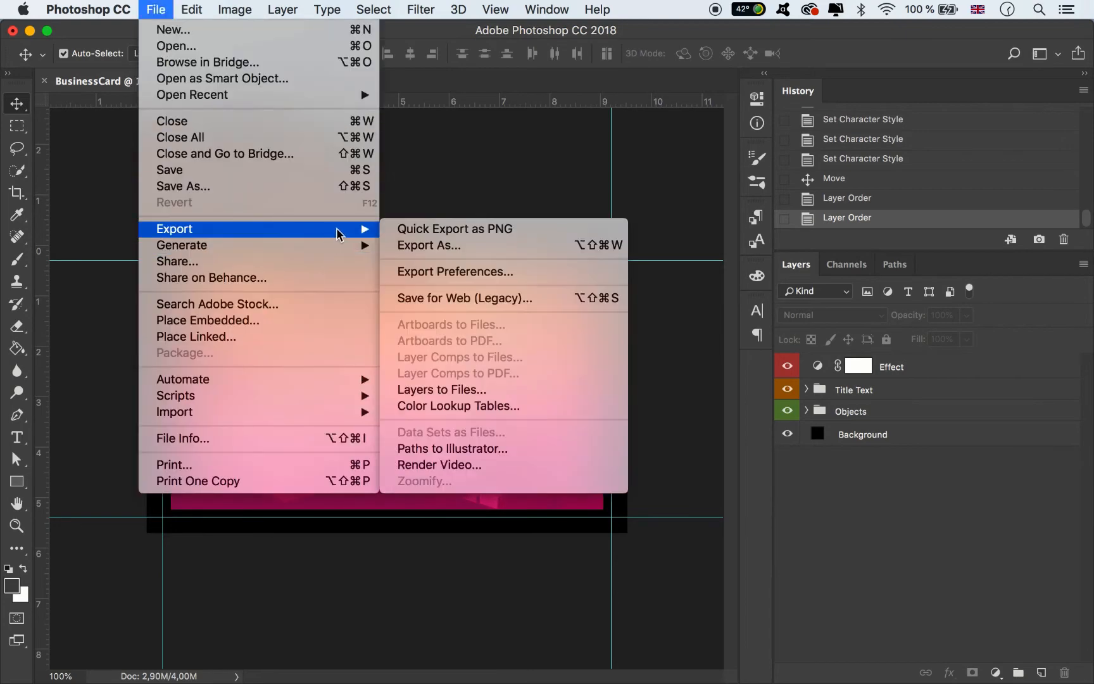
left_click(410, 300)
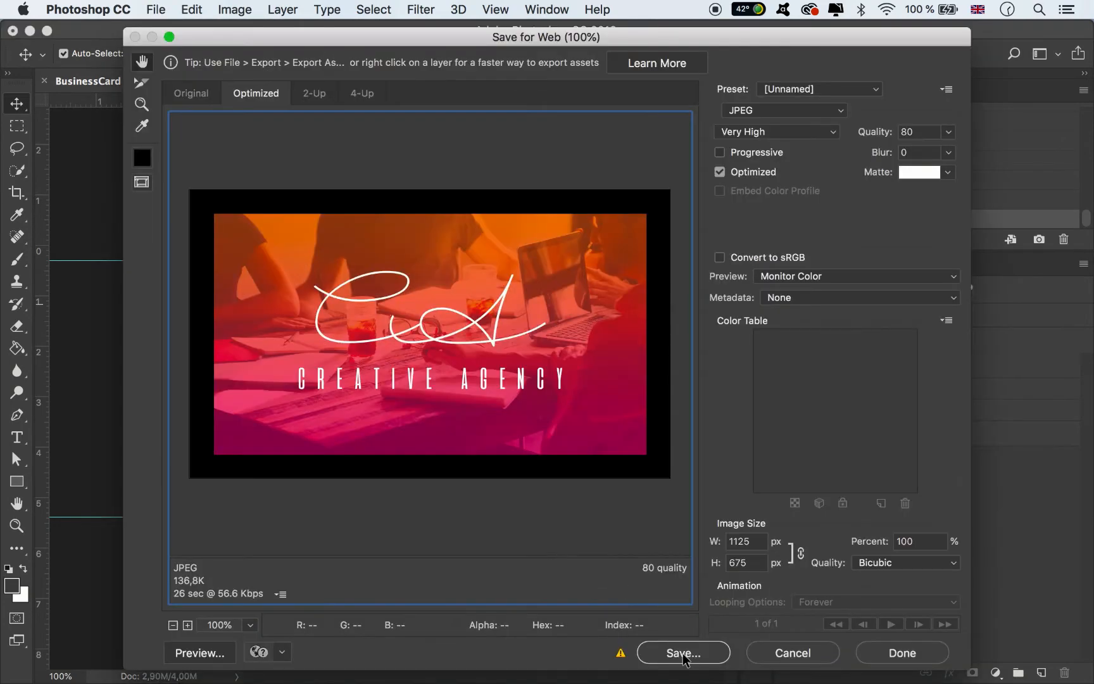
left_click(684, 653)
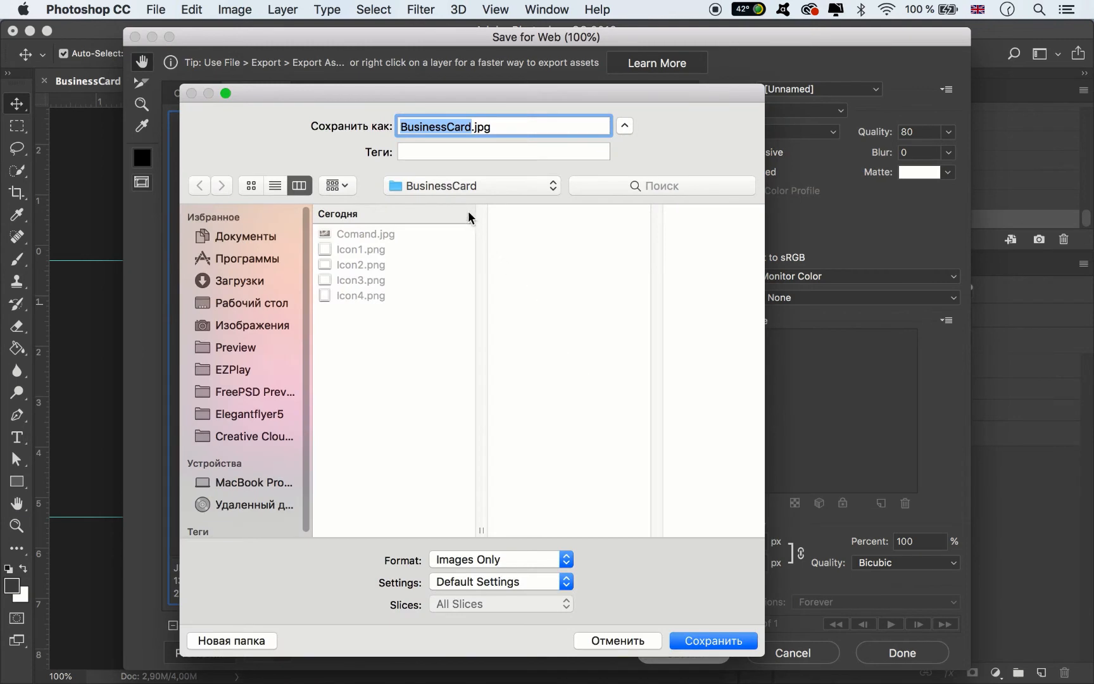
key("Right")
type("_")
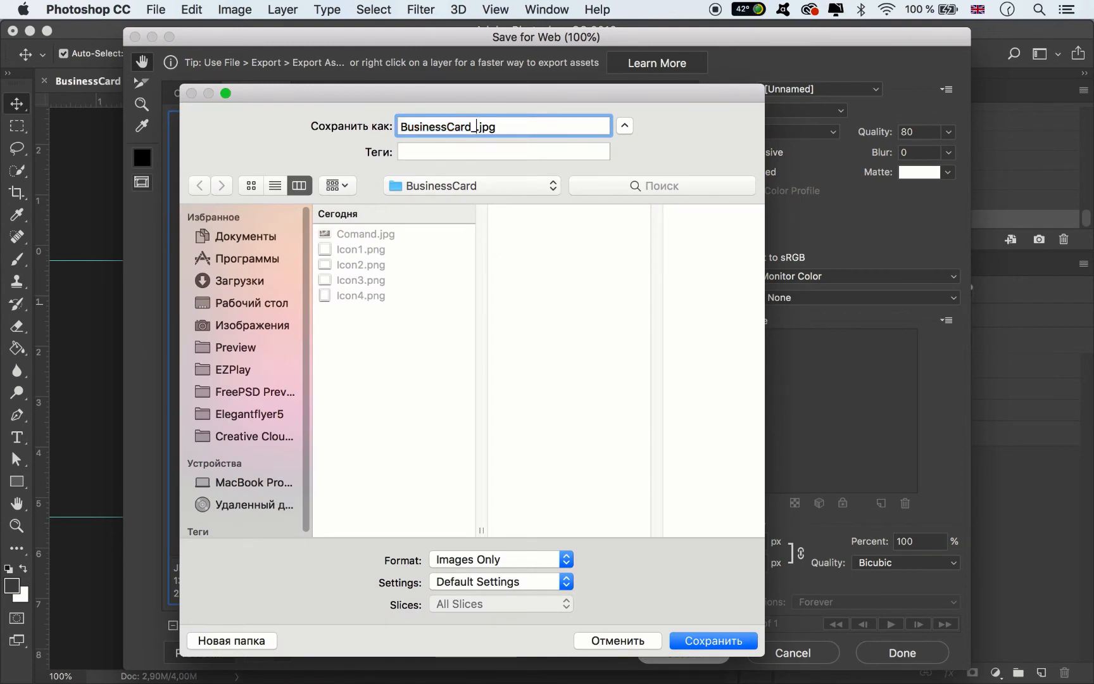
type("Font")
type("ront")
left_click(702, 639)
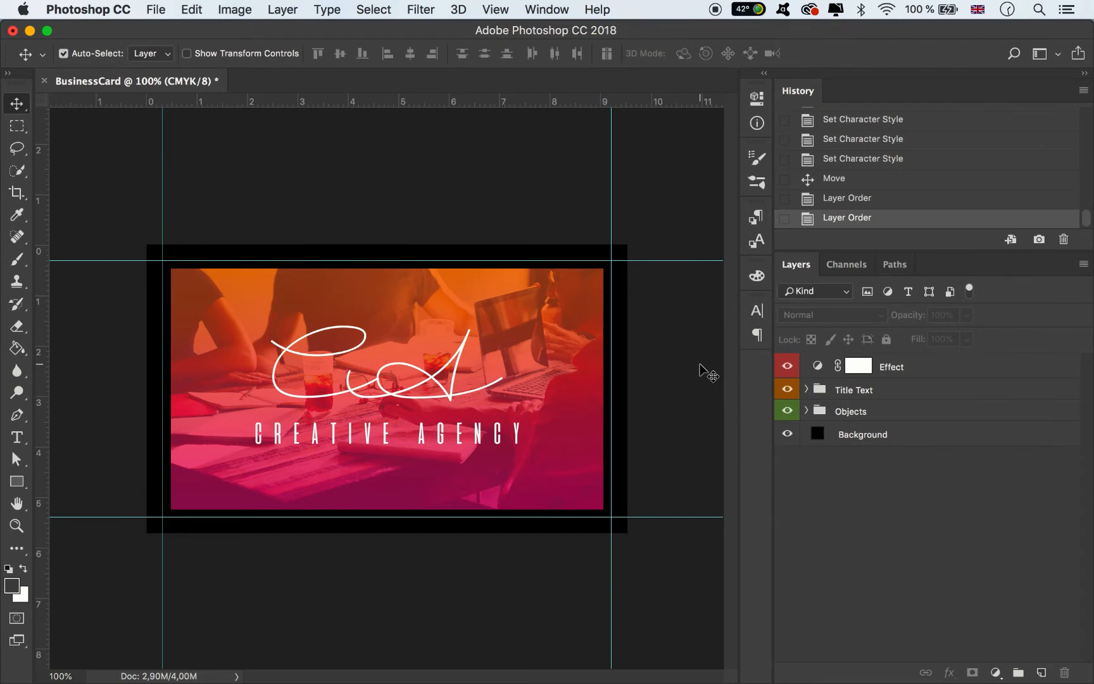
- Expand the Objects group, move the dashed Rectangle layer above Comand and hide it
left_click(621, 320)
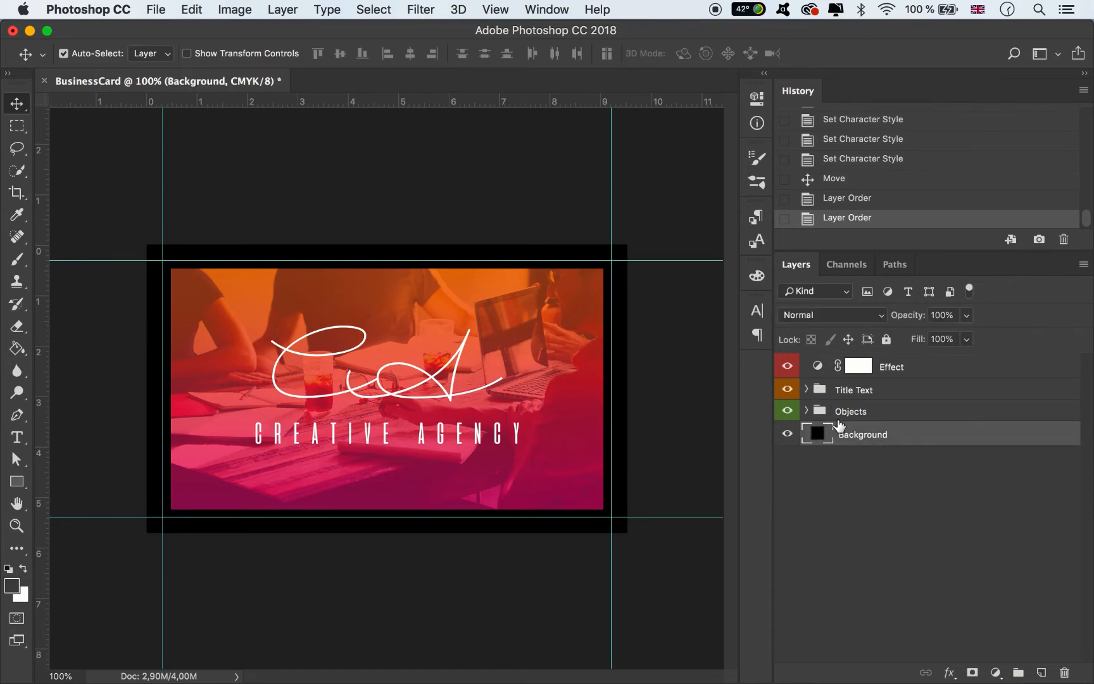
left_click(806, 410)
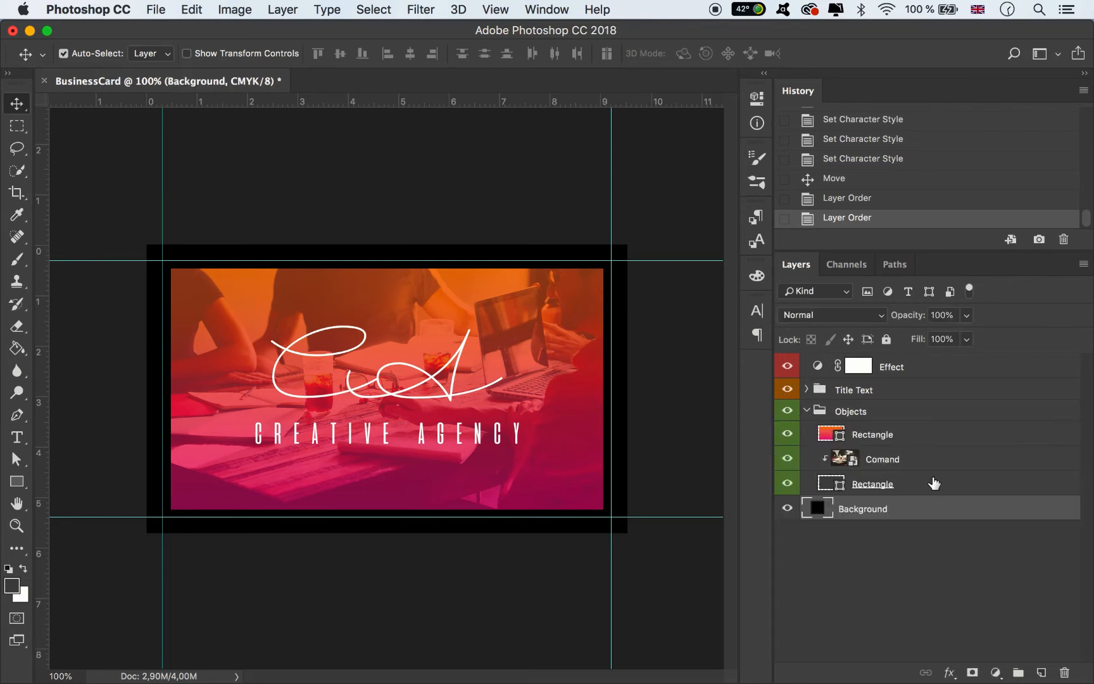
left_click(868, 484)
key("super+t")
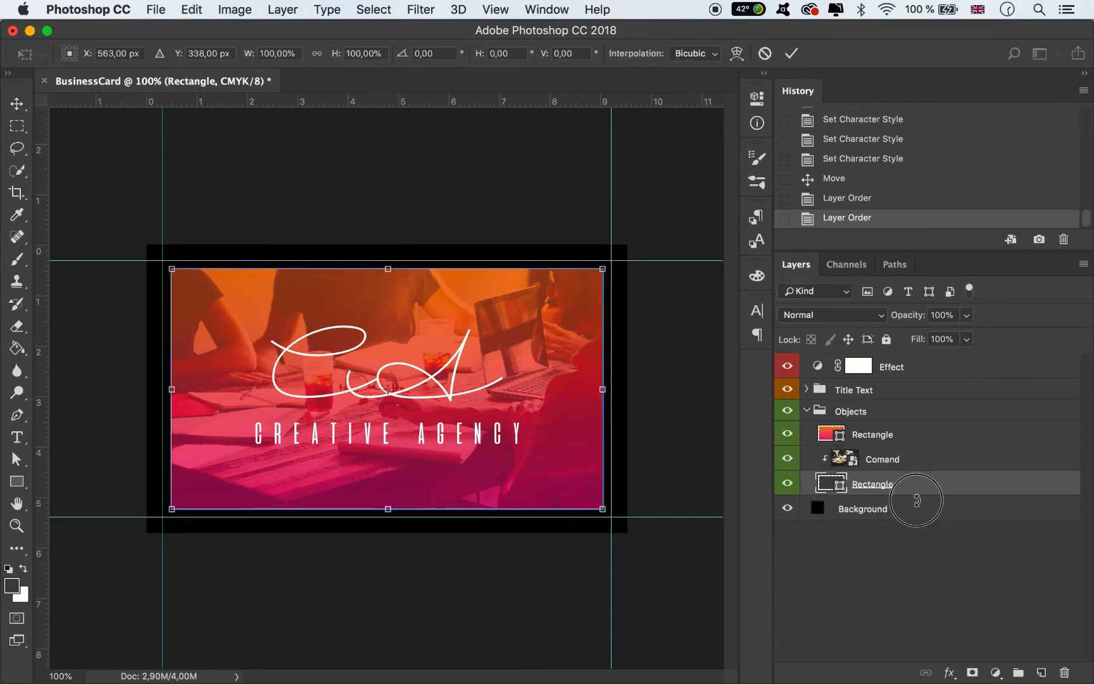
left_click(791, 53)
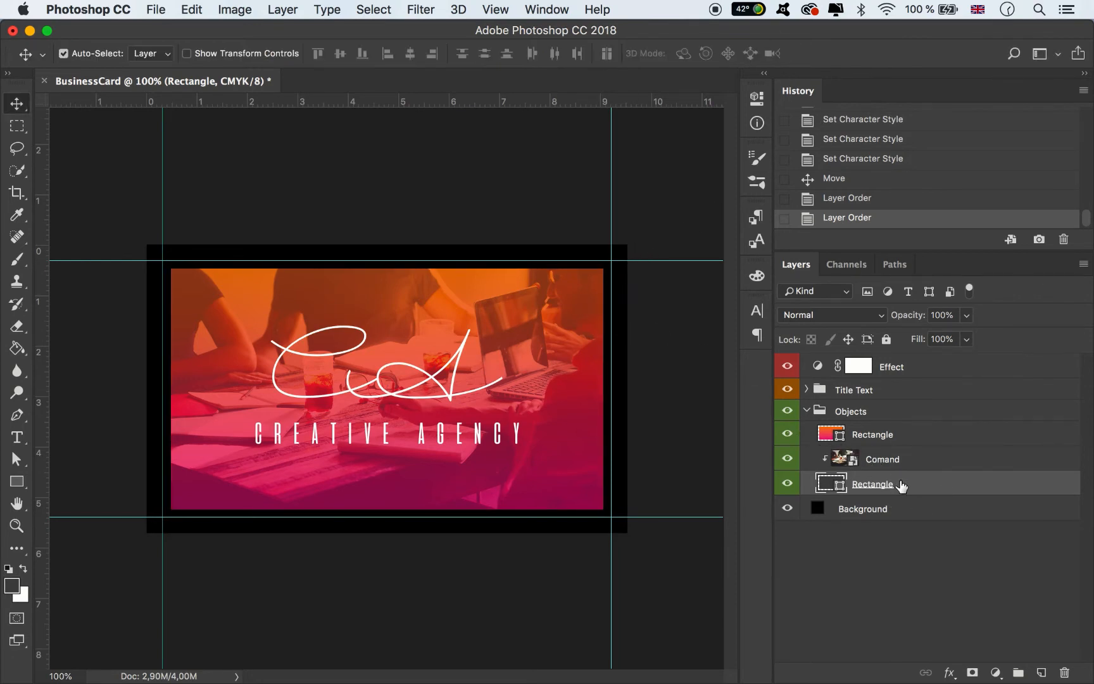
left_click_drag(910, 486, 953, 454)
left_click(787, 459)
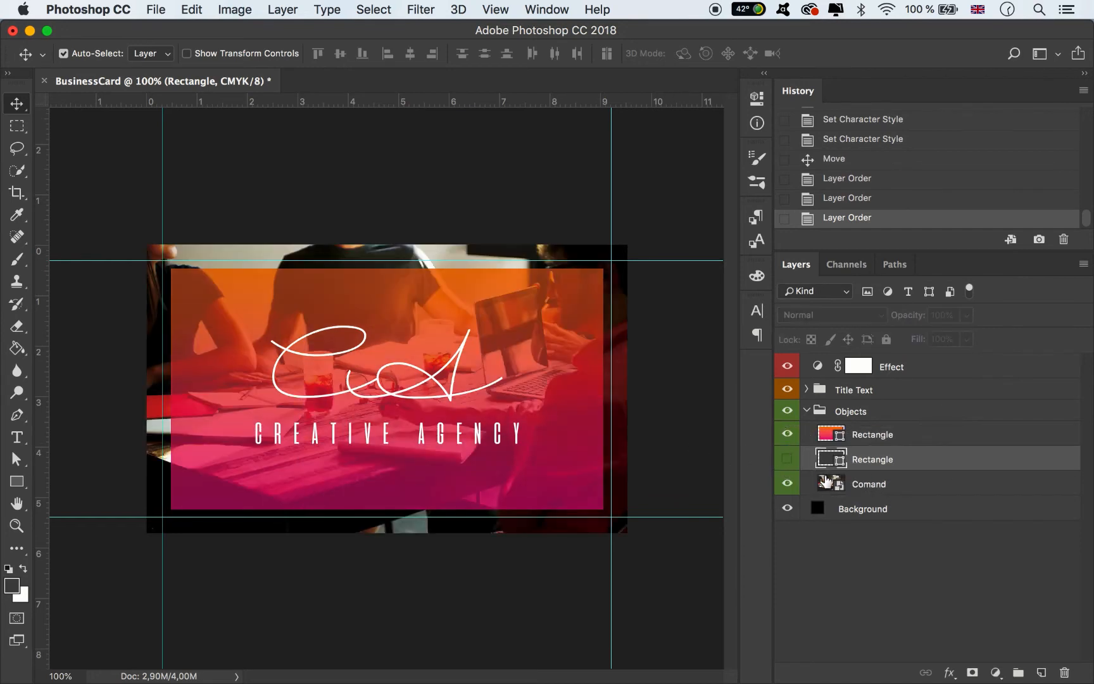
- Stretch the gradient Rectangle to the card edges, then place the dashed Rectangle above it, visible
left_click(906, 443)
key("ctrl+t")
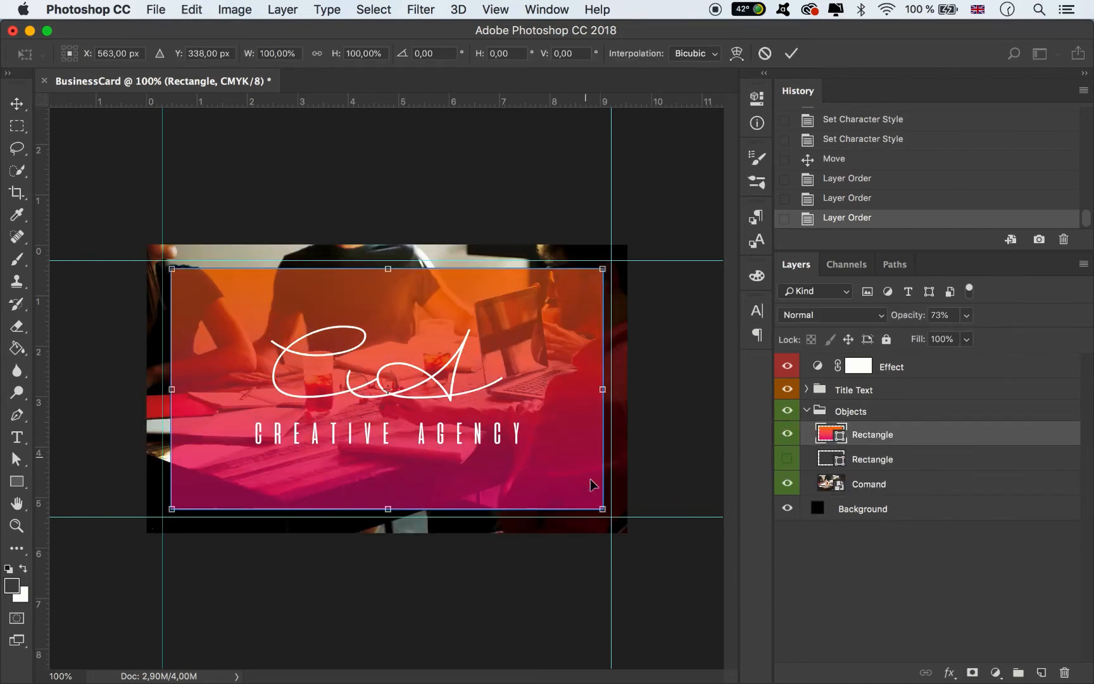
left_click_drag(604, 510, 626, 527)
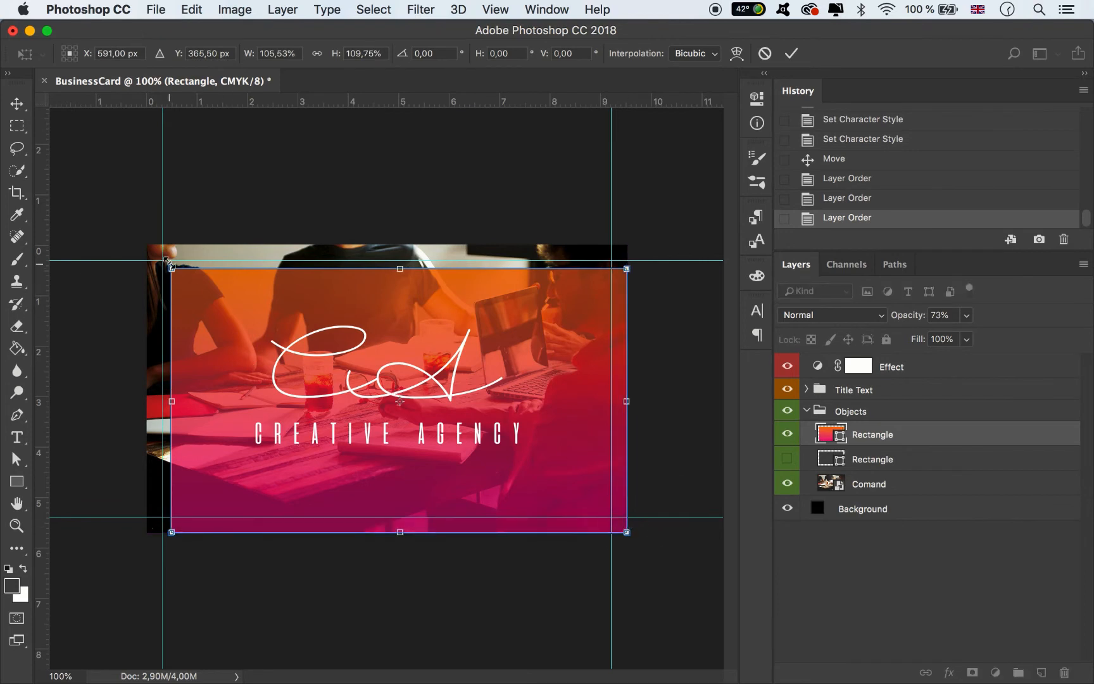
left_click_drag(171, 269, 136, 240)
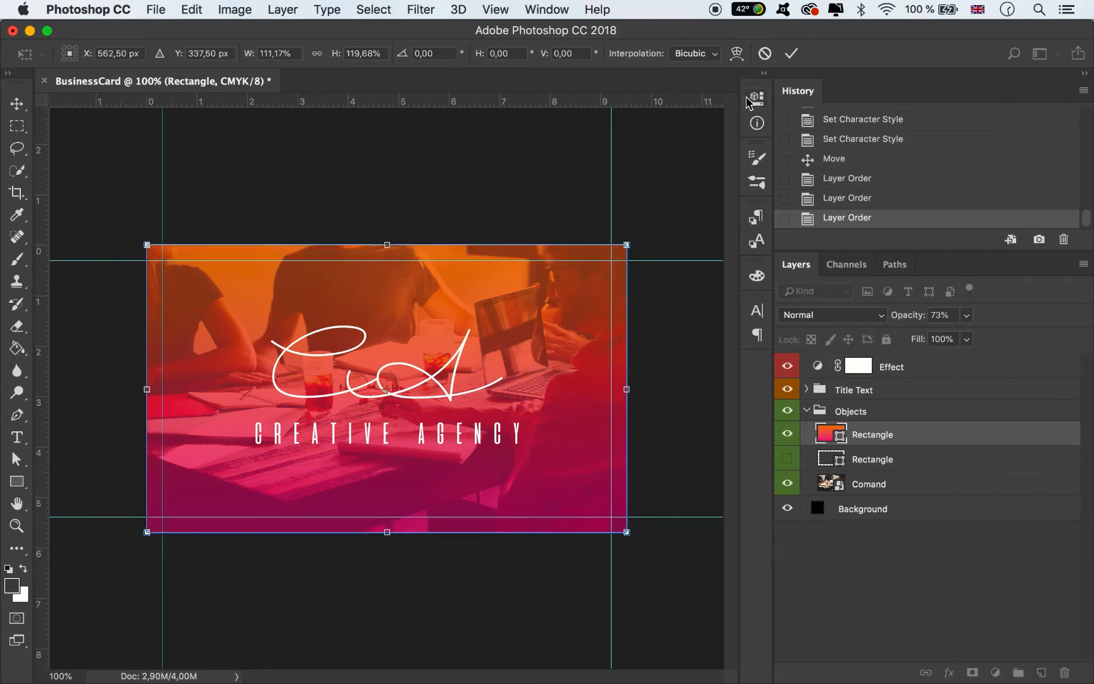
left_click(791, 54)
left_click_drag(864, 457, 862, 426)
left_click(787, 434)
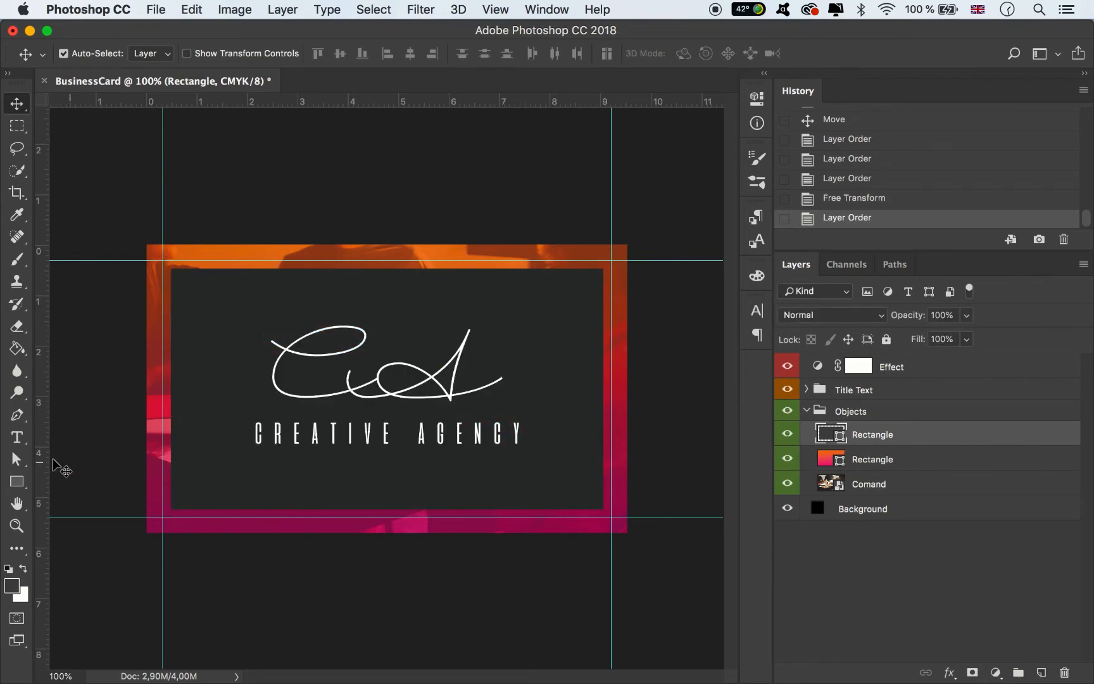
- Change the dark rectangle's fill to black
left_click(21, 459)
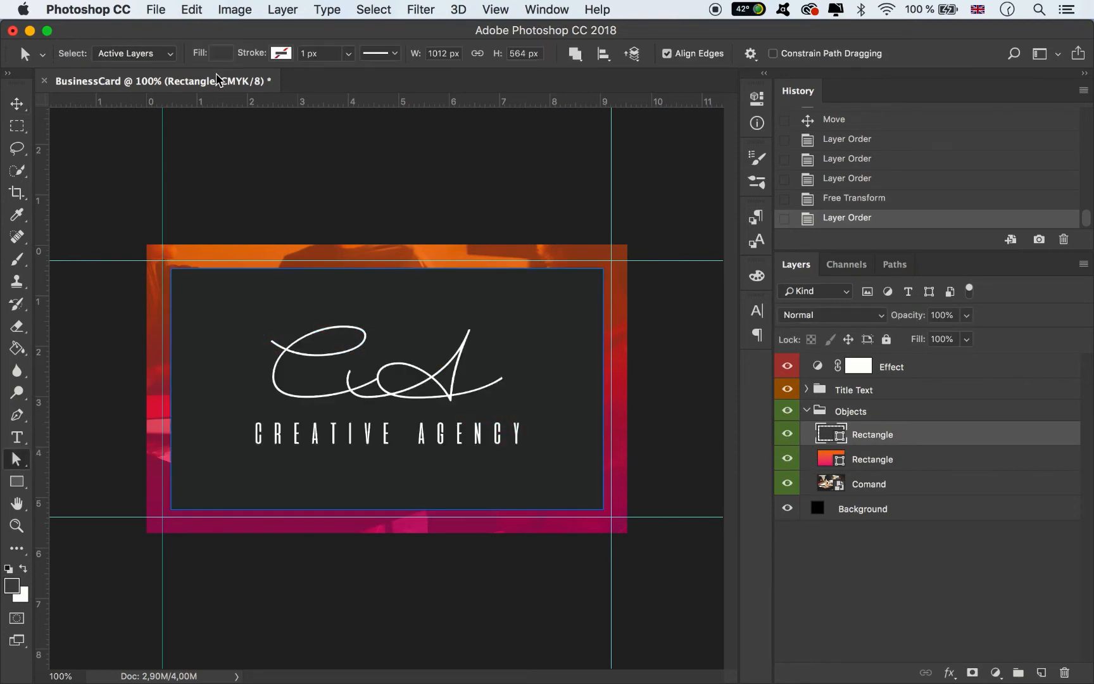
left_click(222, 54)
left_click(249, 192)
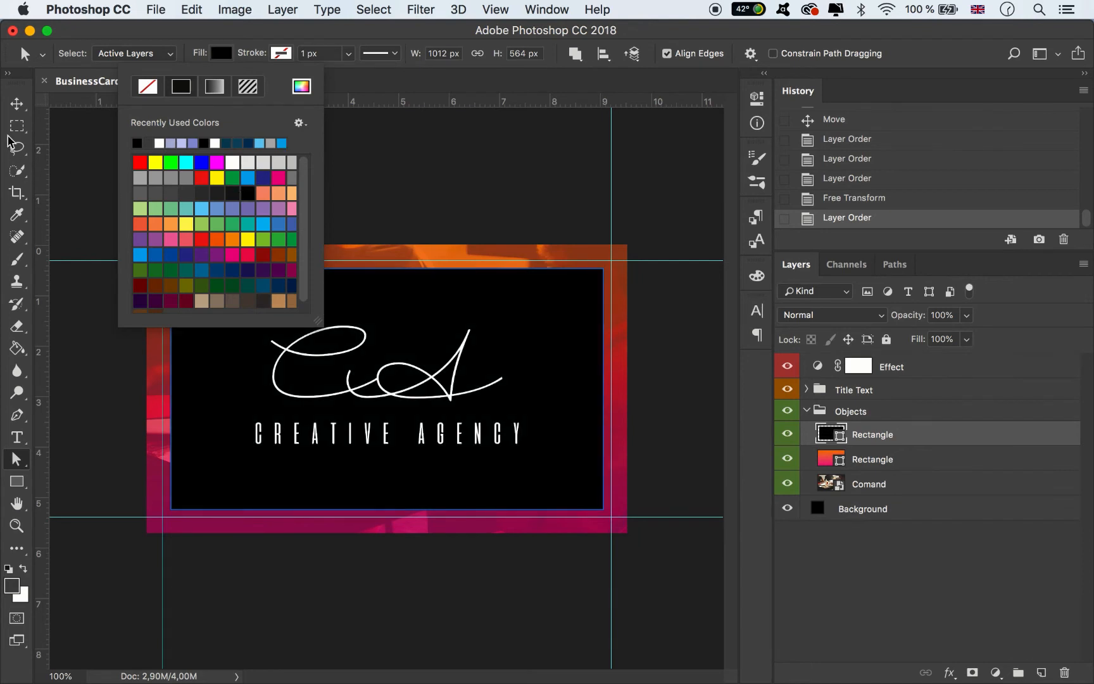
left_click(12, 108)
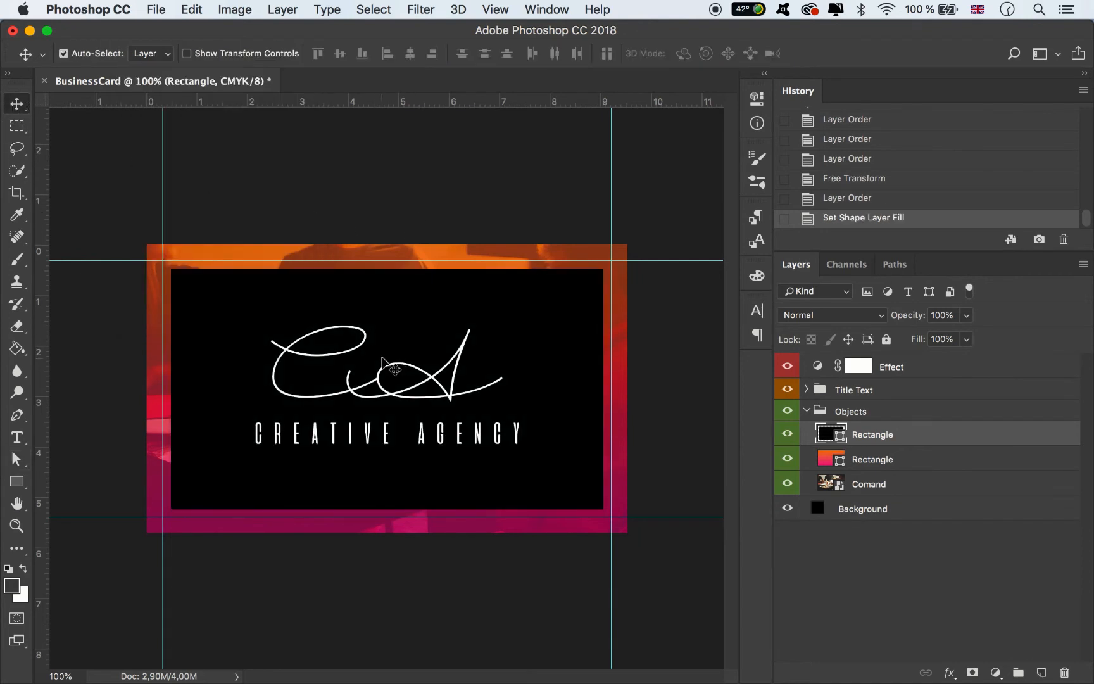
- Draw a white rectangle about 395 × 85 px centred across the panel's bottom edge
left_click(15, 479)
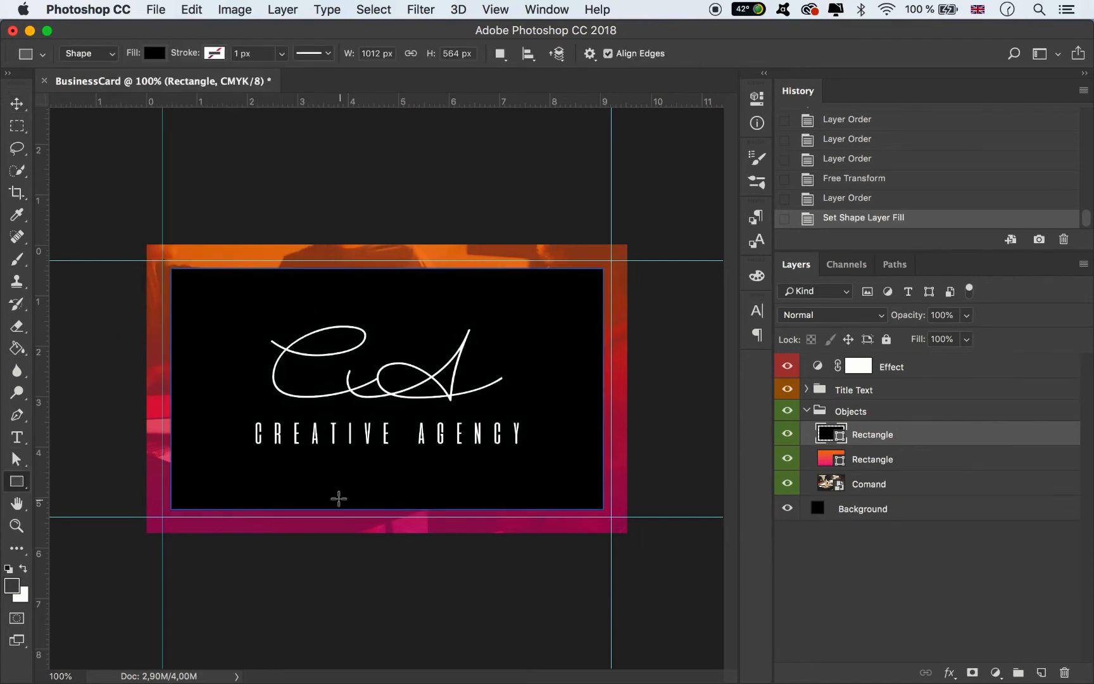
left_click_drag(325, 498, 470, 532)
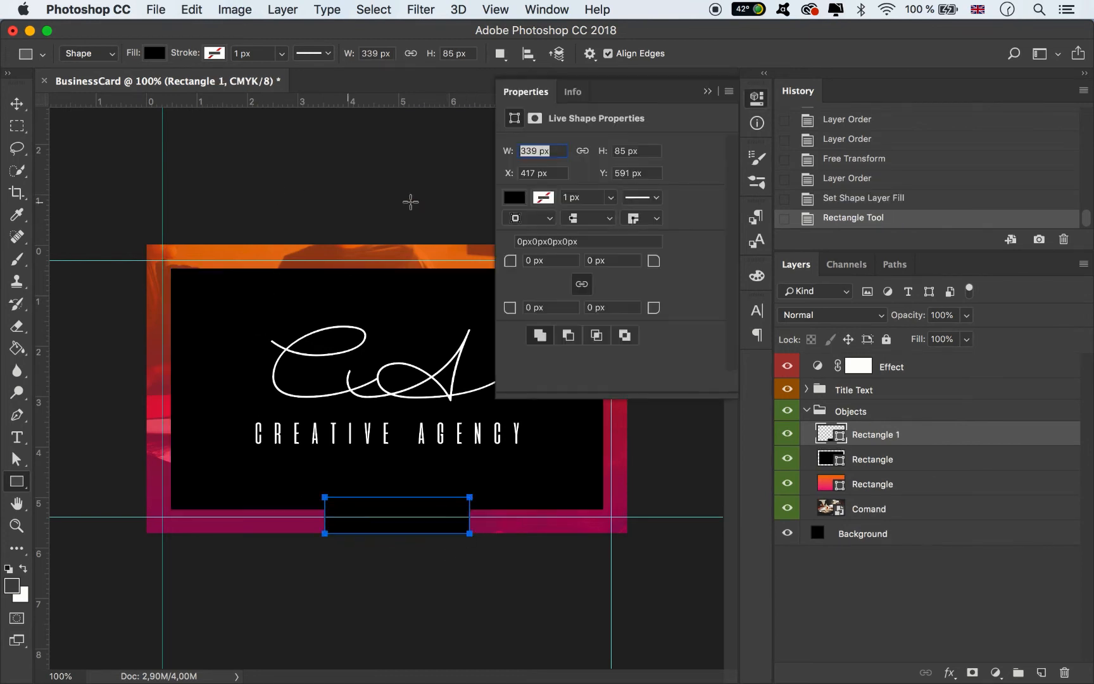
left_click(514, 197)
left_click(611, 309)
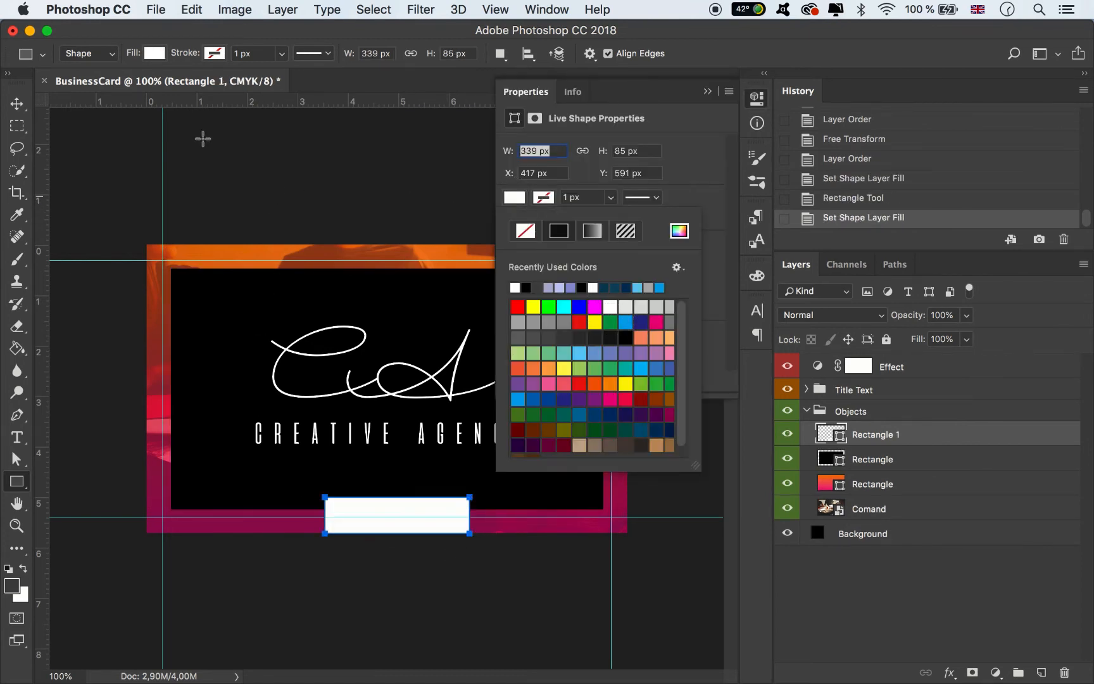
left_click(17, 104)
mouse_move(443, 505)
left_mouse_down()
mouse_move(417, 510)
mouse_move(481, 514)
mouse_move(456, 504)
left_mouse_up()
key("ctrl+t")
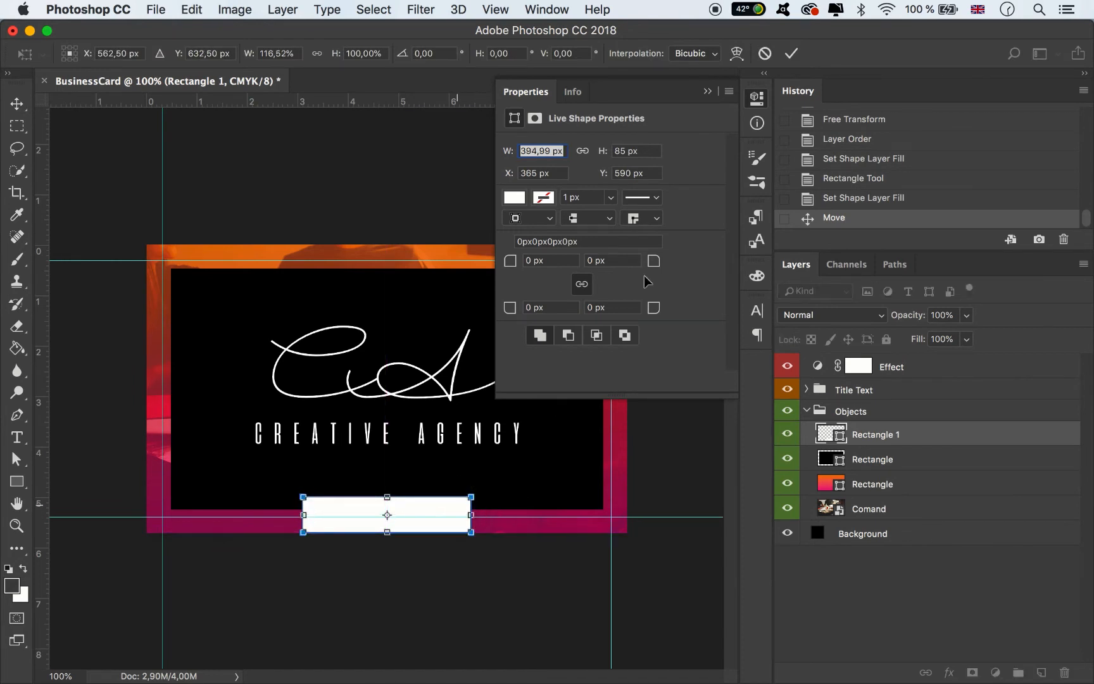
left_click(791, 54)
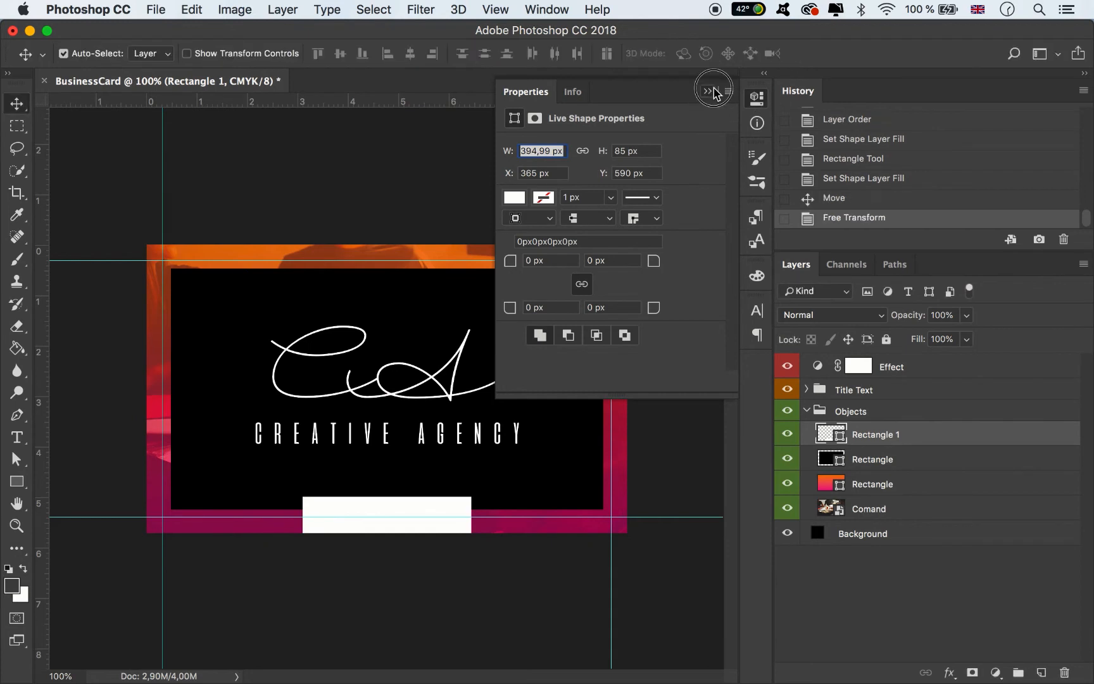
left_click(707, 91)
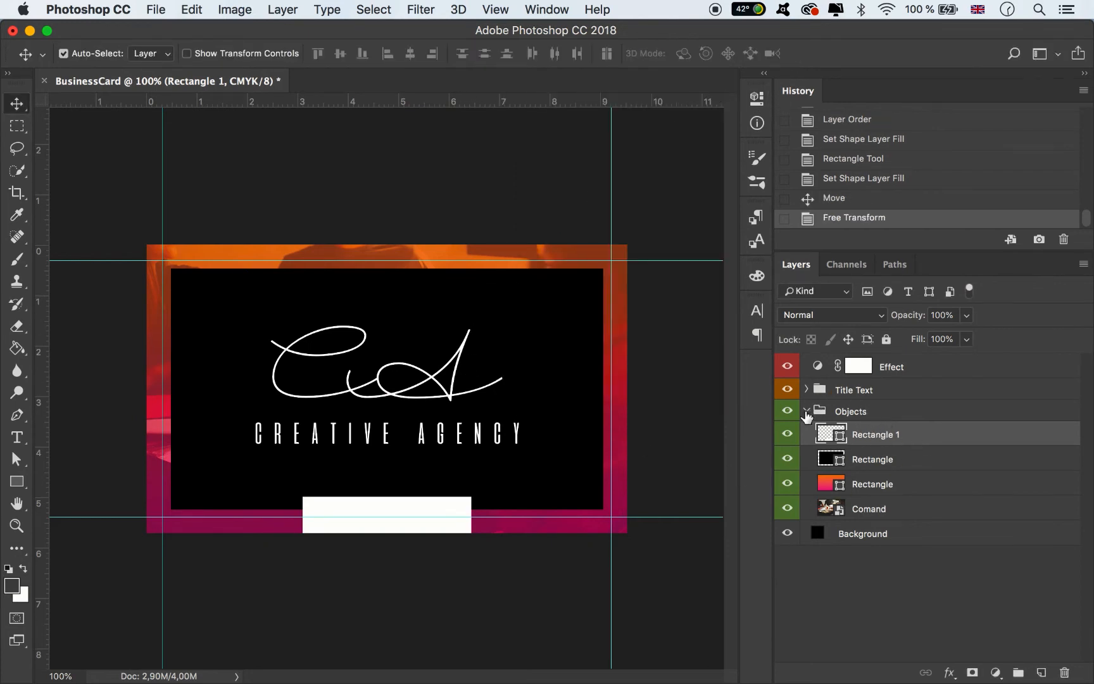
left_click(807, 390)
left_click(833, 415)
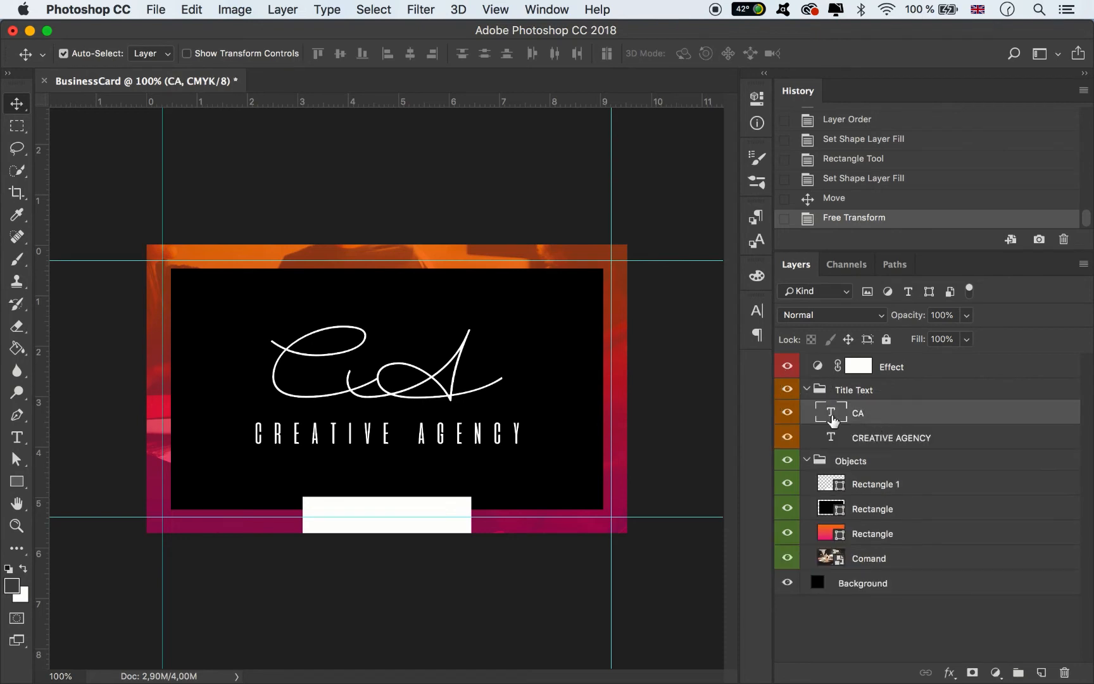
- Scale the CA monogram down and move it higher on the panel
key("super+t")
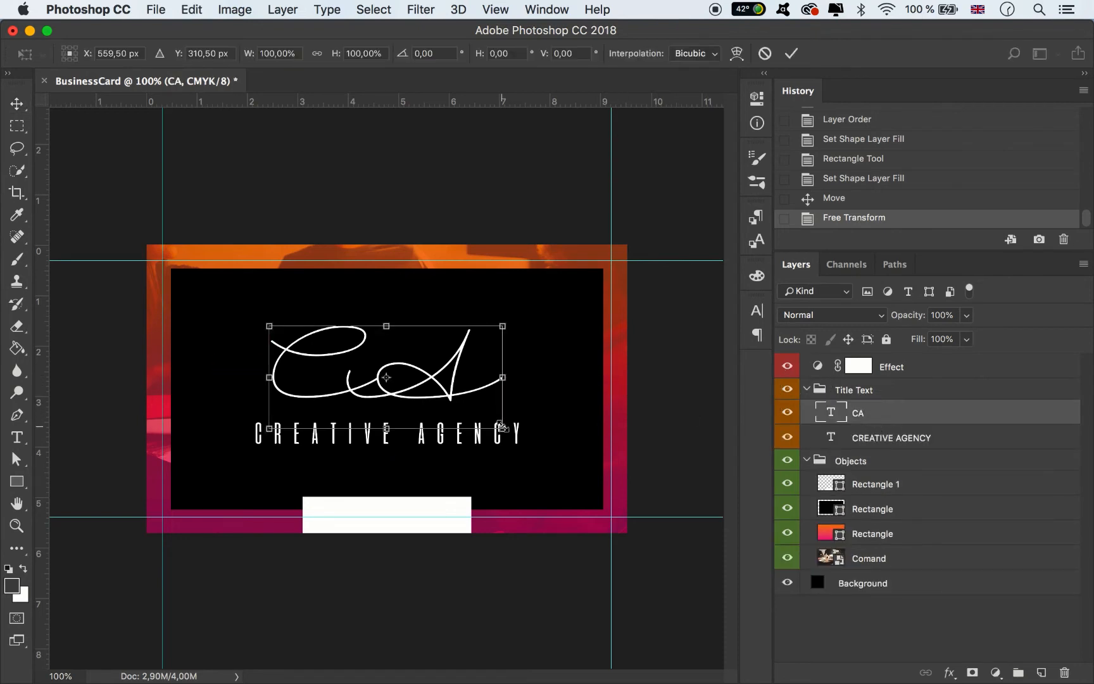
left_click_drag(505, 405, 425, 332)
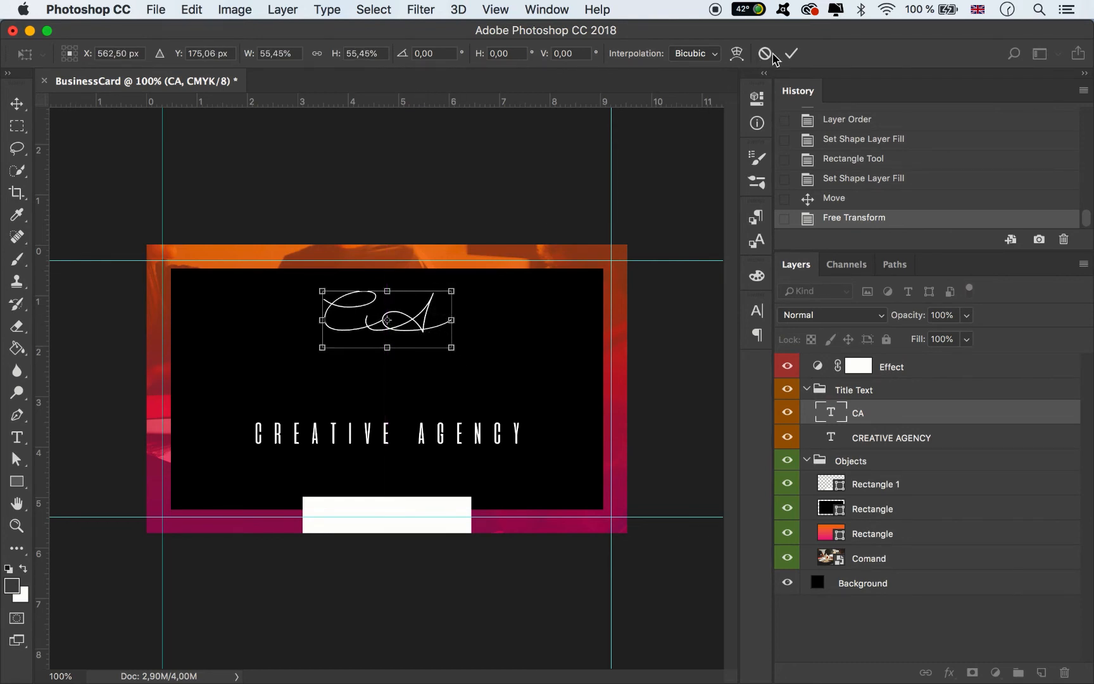
left_click(791, 53)
- Move CREATIVE AGENCY up onto the monogram and shrink it to about 74%
left_click_drag(425, 435, 426, 310)
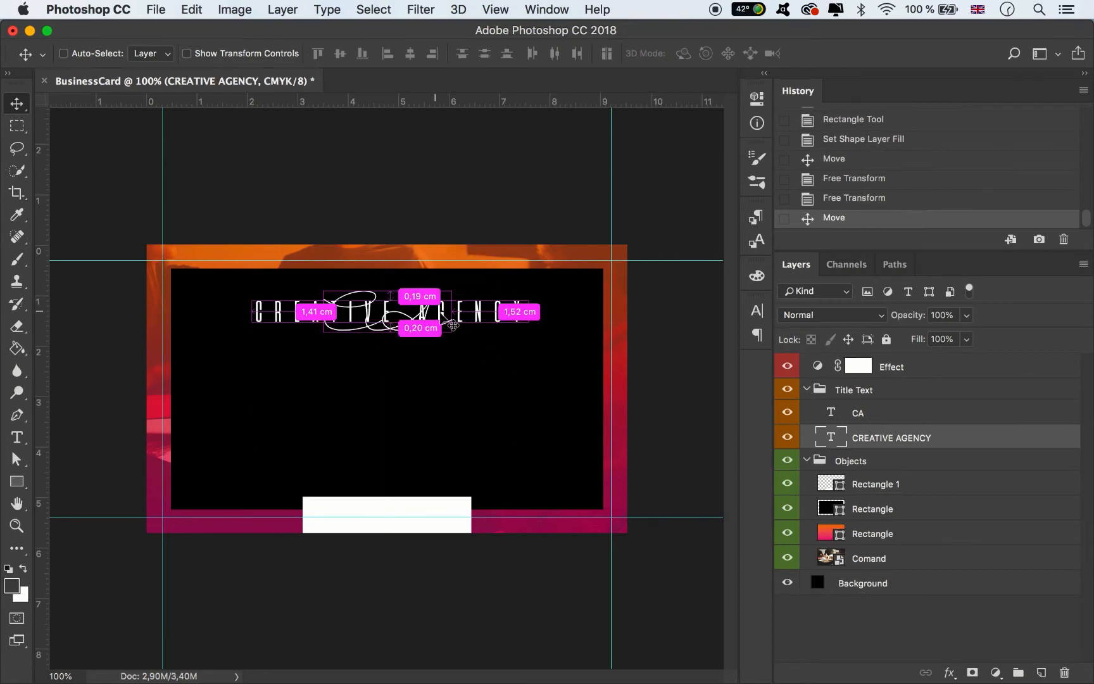
key("super+t")
left_click_drag(529, 327, 451, 308)
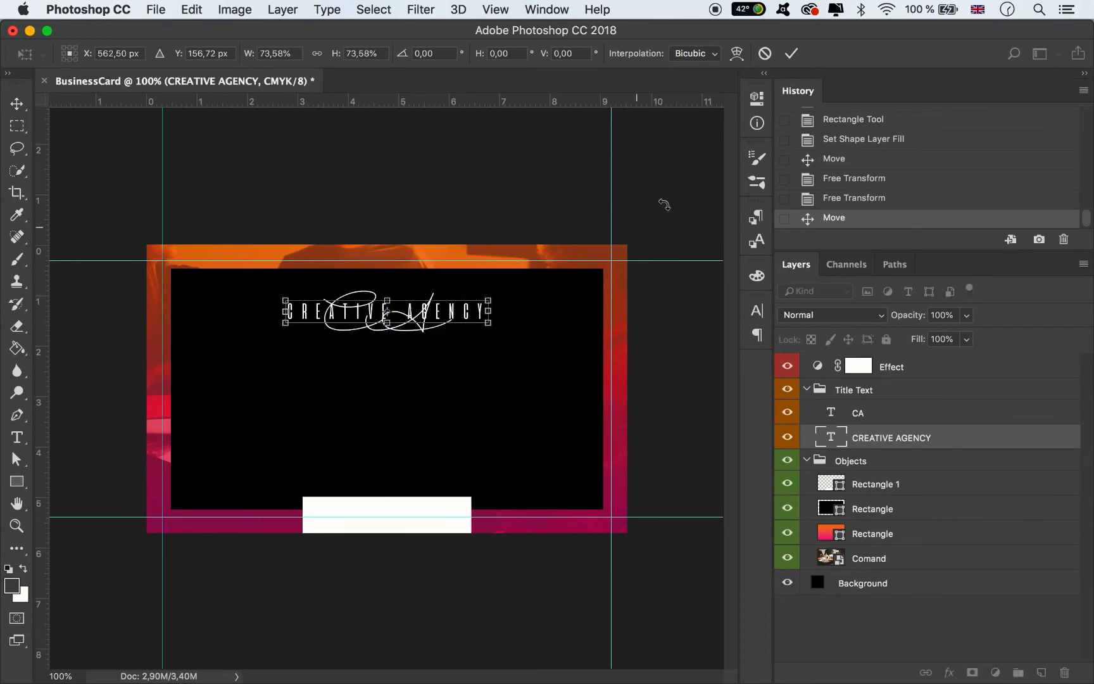
left_click(792, 54)
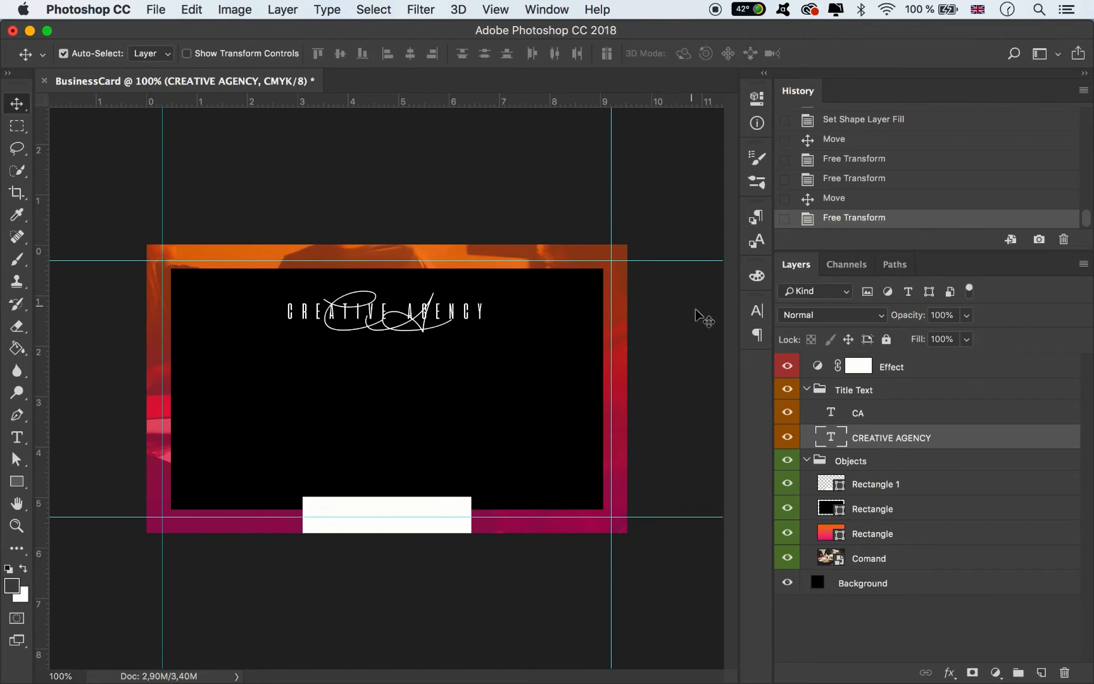
- Colour the CREATIVE AGENCY text a bright orange sampled from the card's top band
left_click(758, 309)
left_click(702, 418)
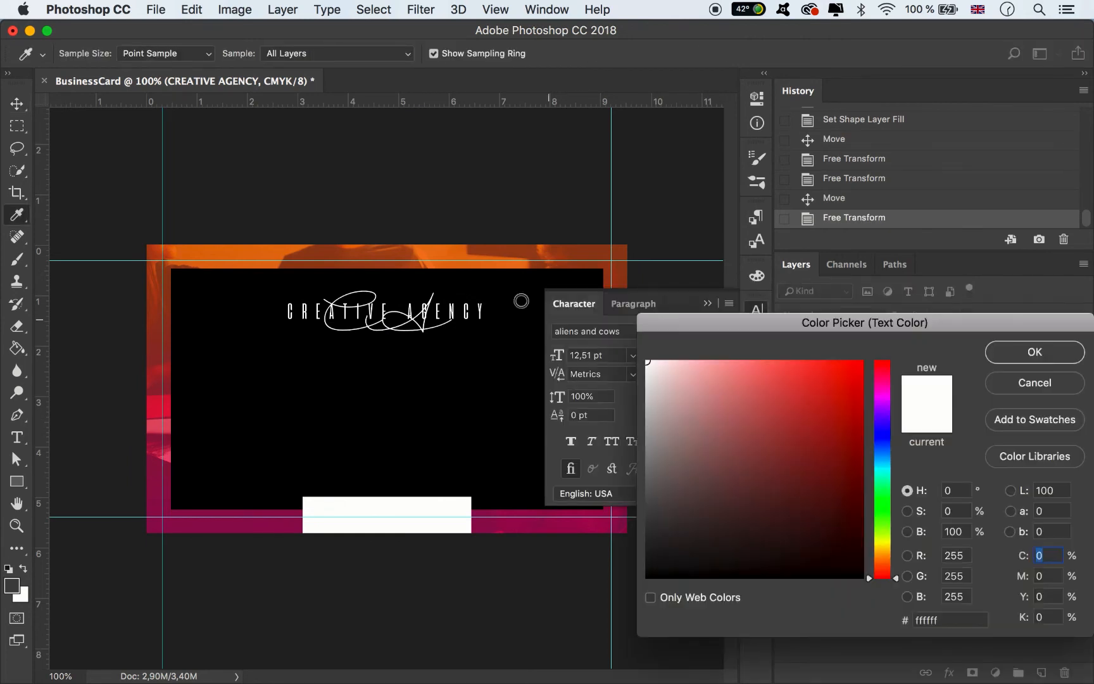
left_click(459, 248)
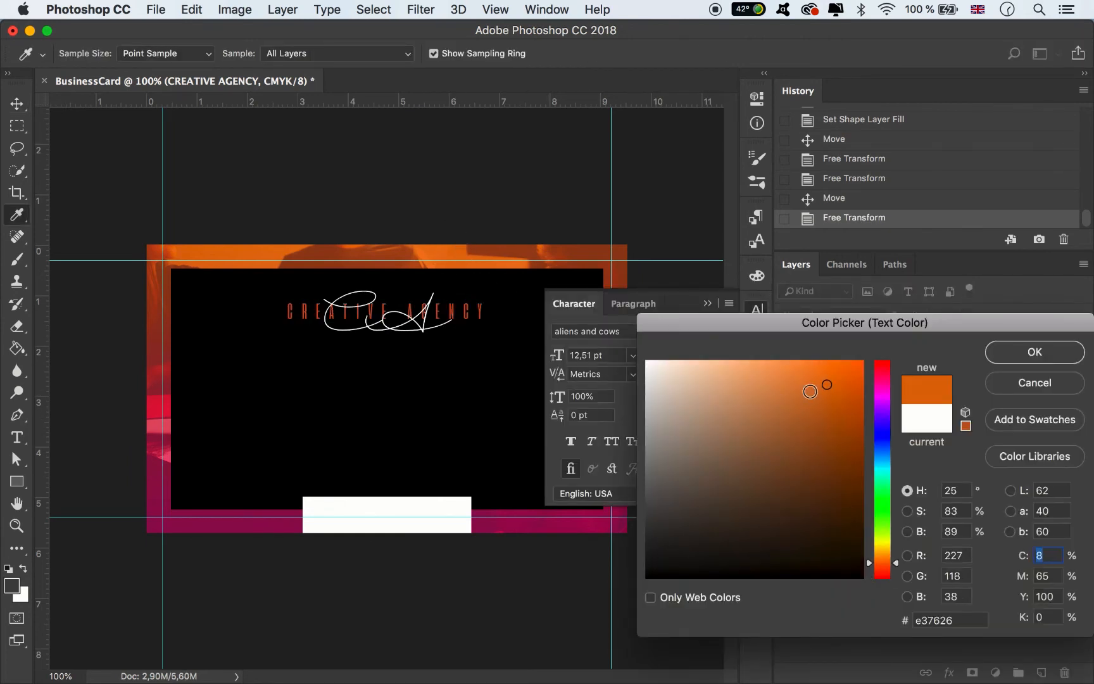
left_click_drag(827, 385, 839, 356)
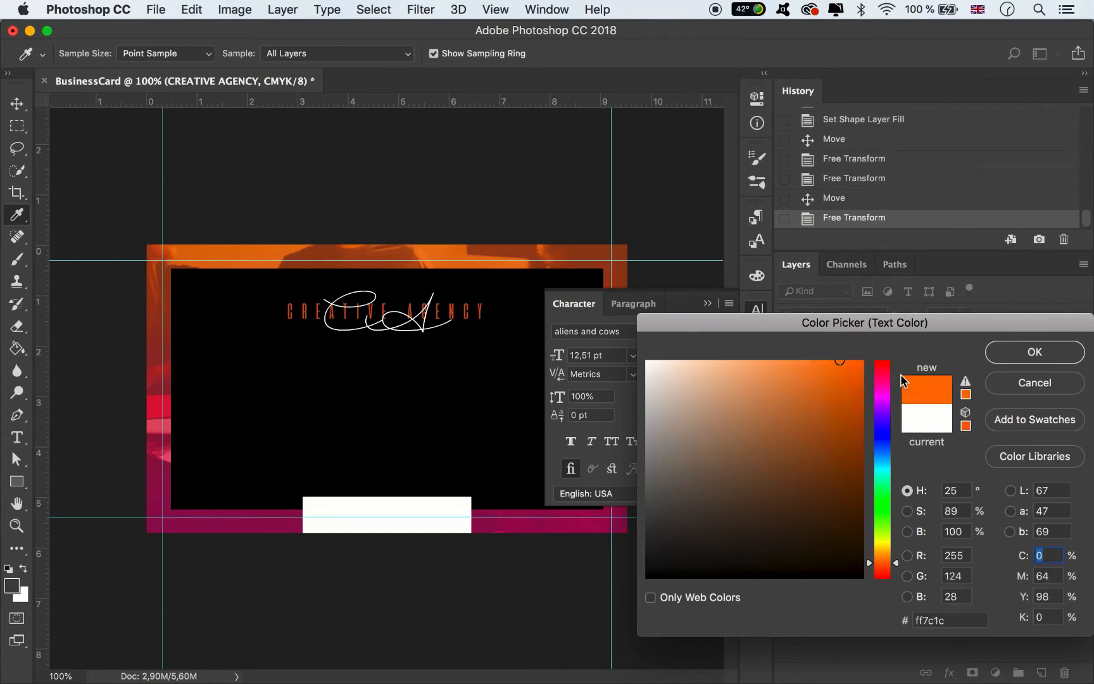
left_click(249, 247)
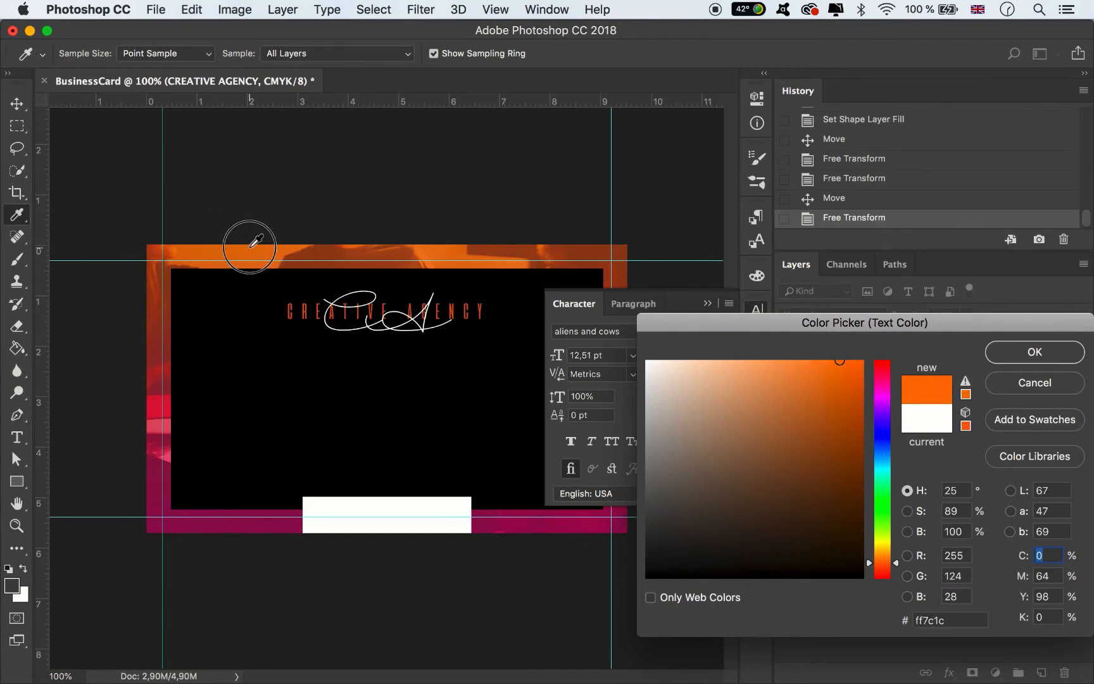
left_click(831, 360)
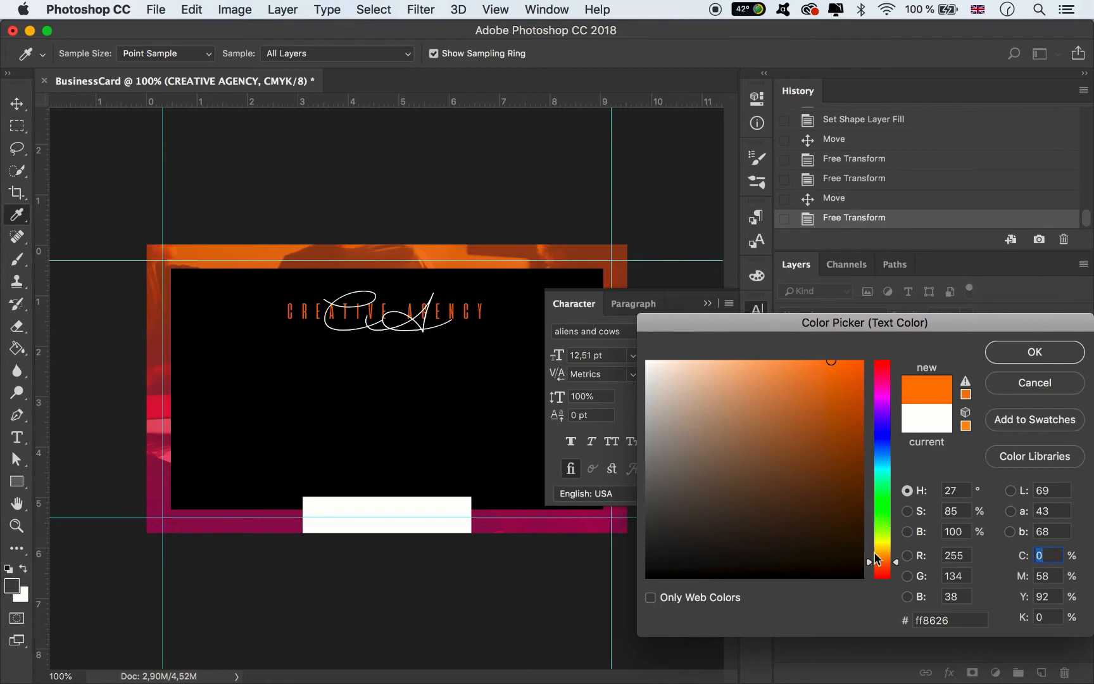
left_click_drag(880, 559, 882, 559)
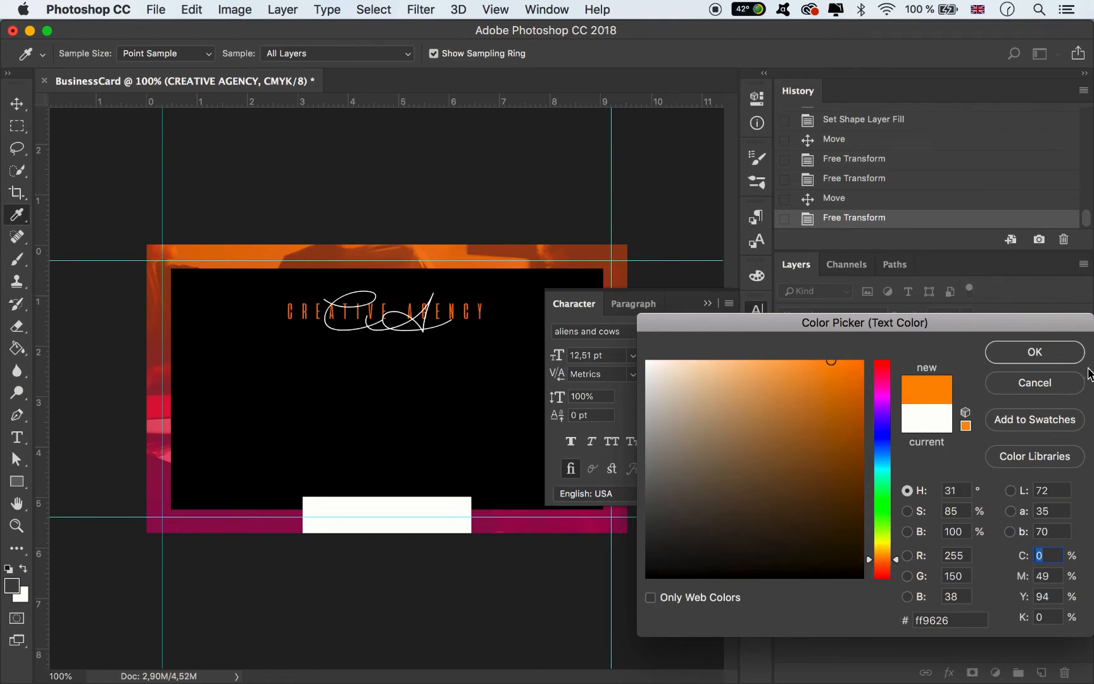
left_click(1035, 352)
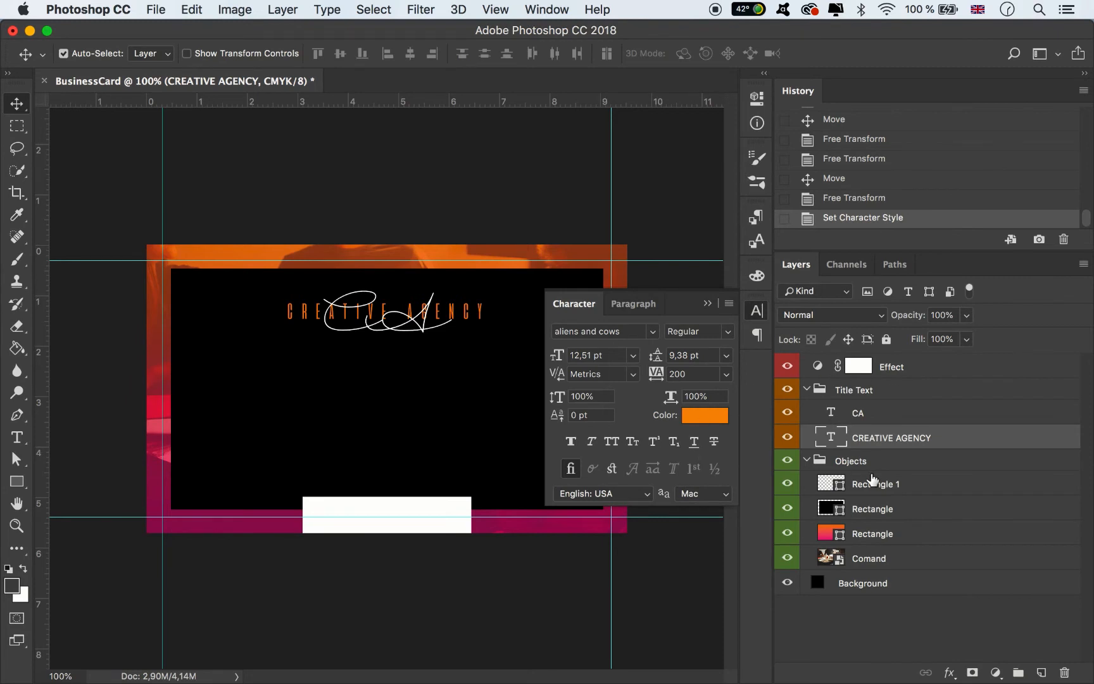
- Keep CA stacked above CREATIVE AGENCY and nudge the text slightly up
left_click_drag(898, 440, 856, 415)
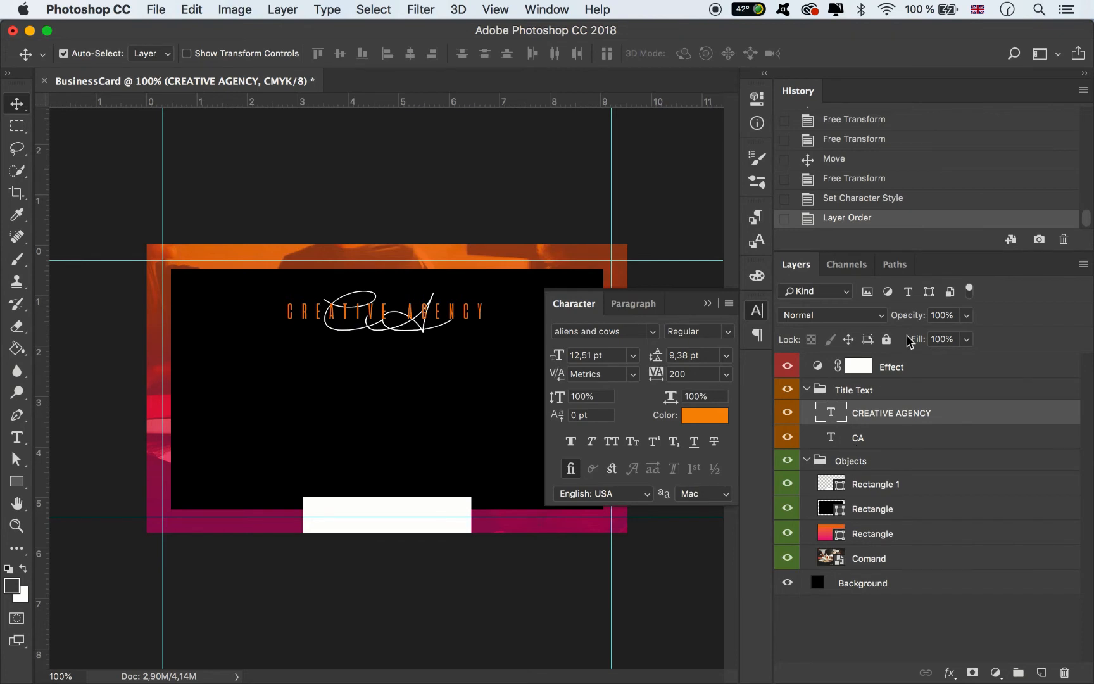
left_click(707, 309)
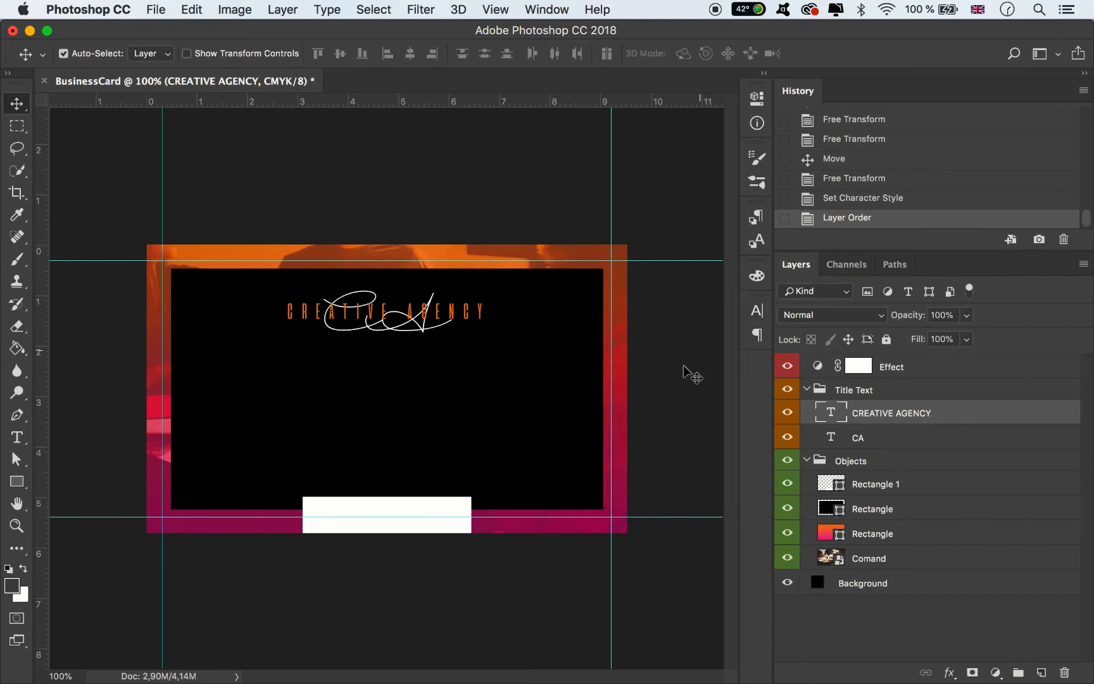
left_click_drag(853, 415, 896, 447)
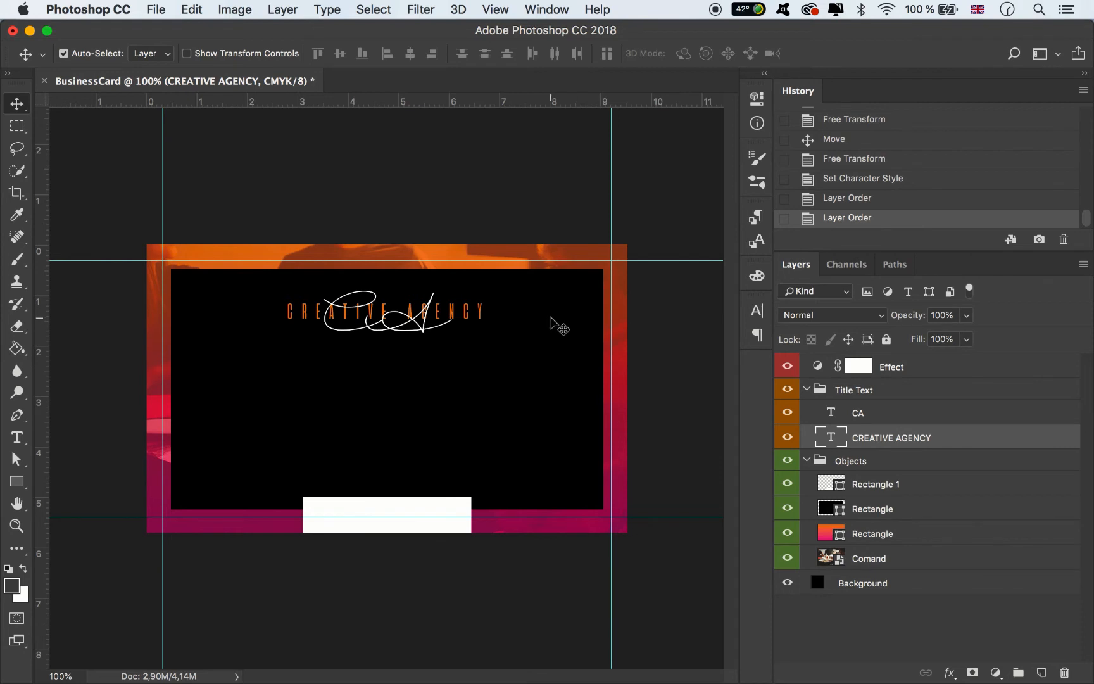
key("Up")
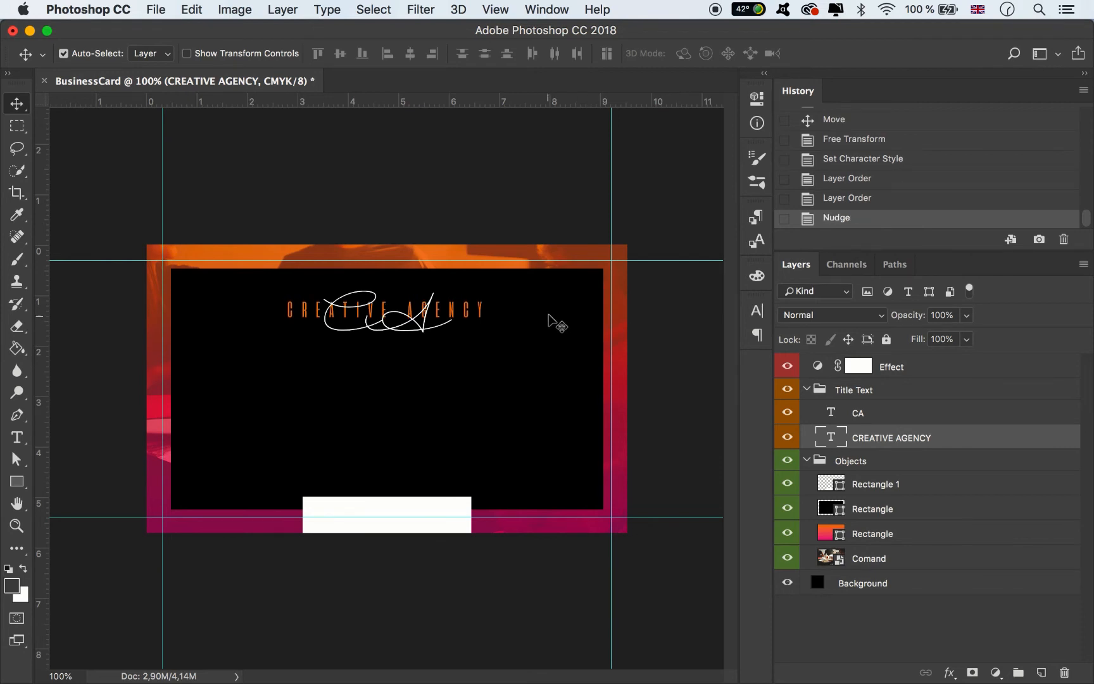
key("super+minus")
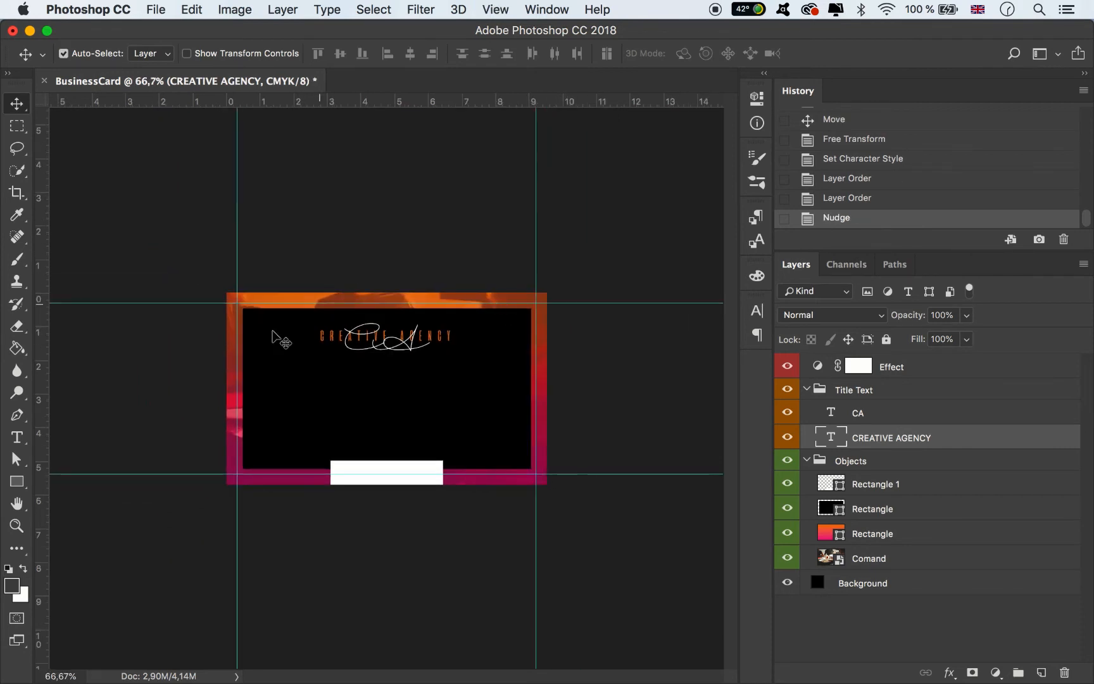
- Draw a thin white line below the monogram and lengthen it slightly to the left
left_click(18, 481)
left_click(24, 567)
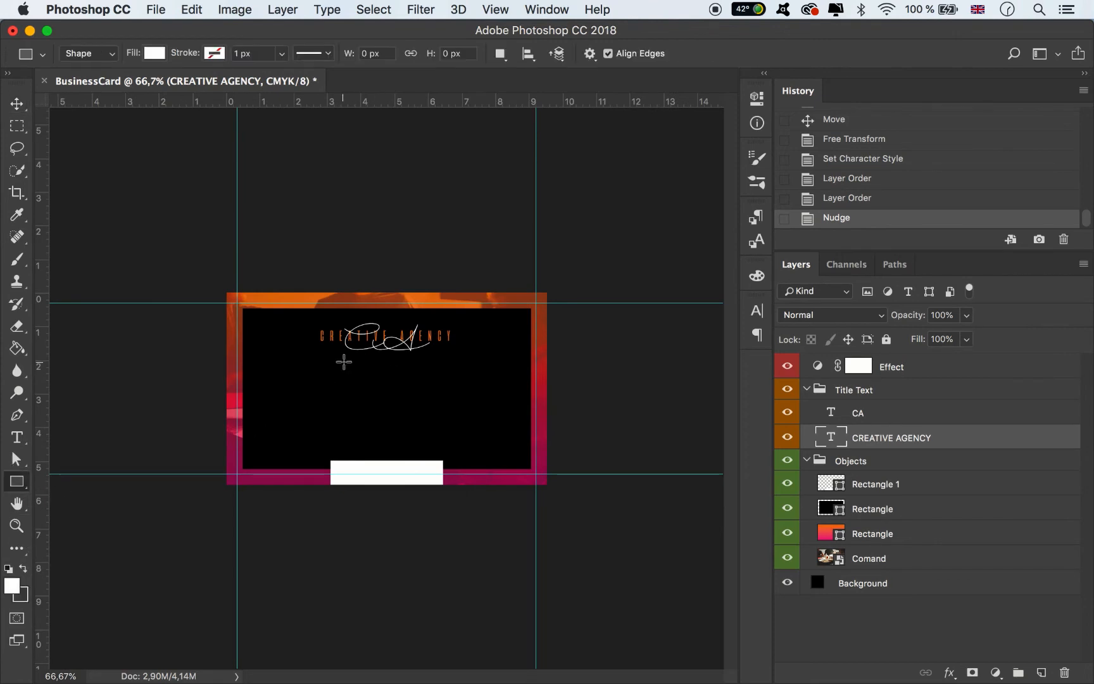
left_click_drag(332, 359, 443, 361)
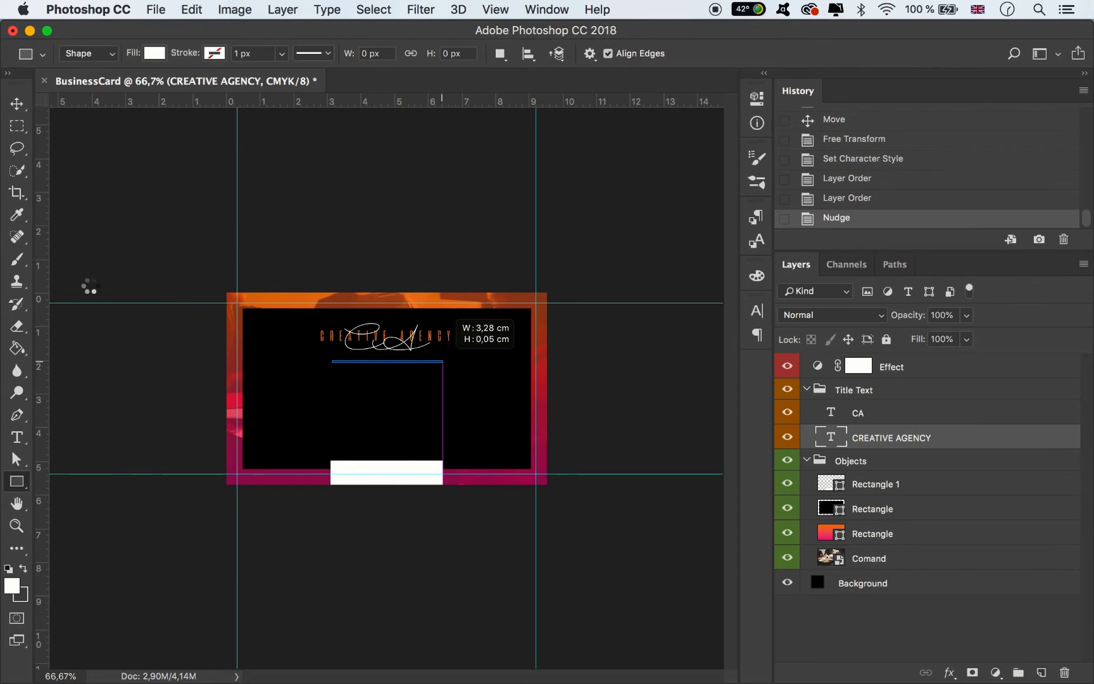
key("v")
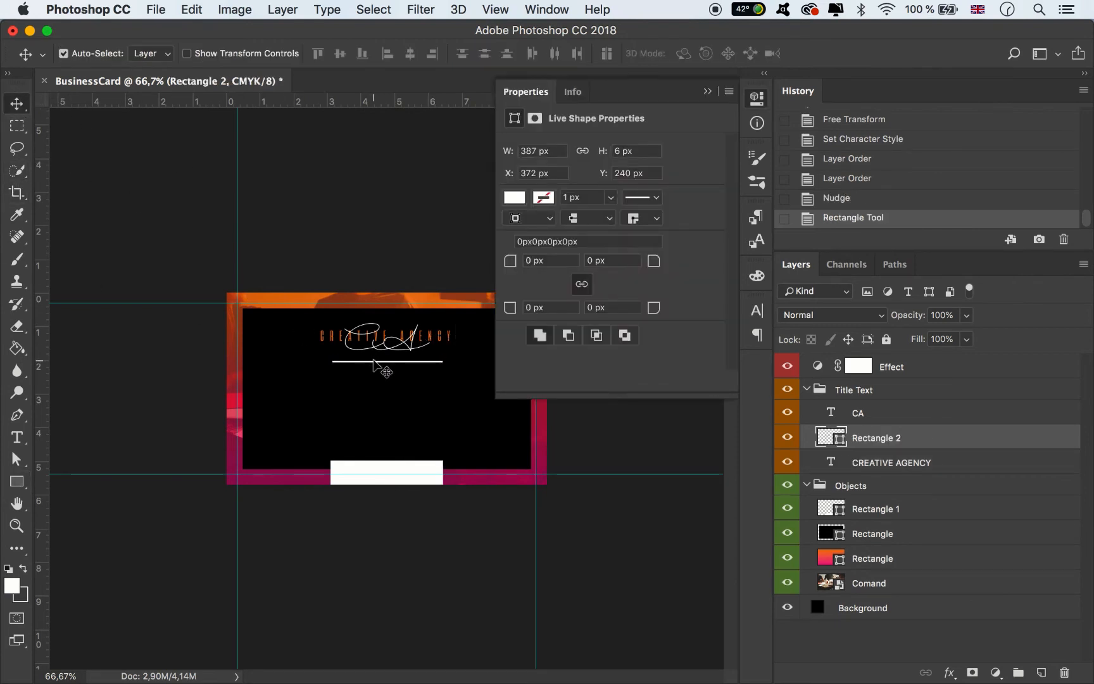
key("super+t")
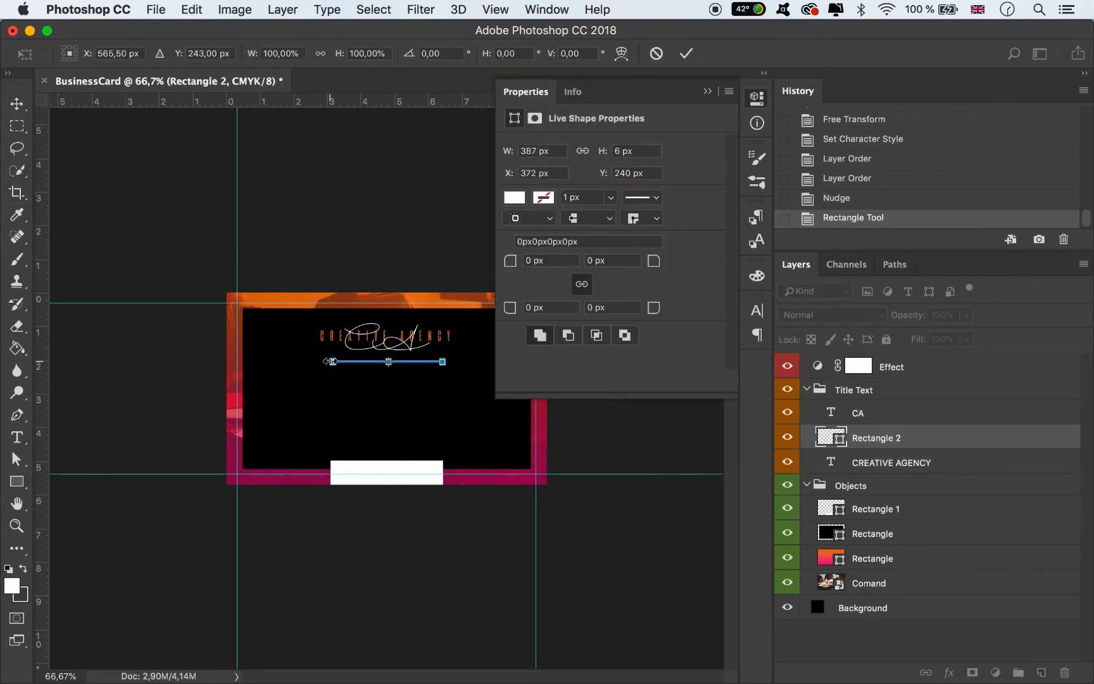
left_click_drag(329, 361, 326, 361)
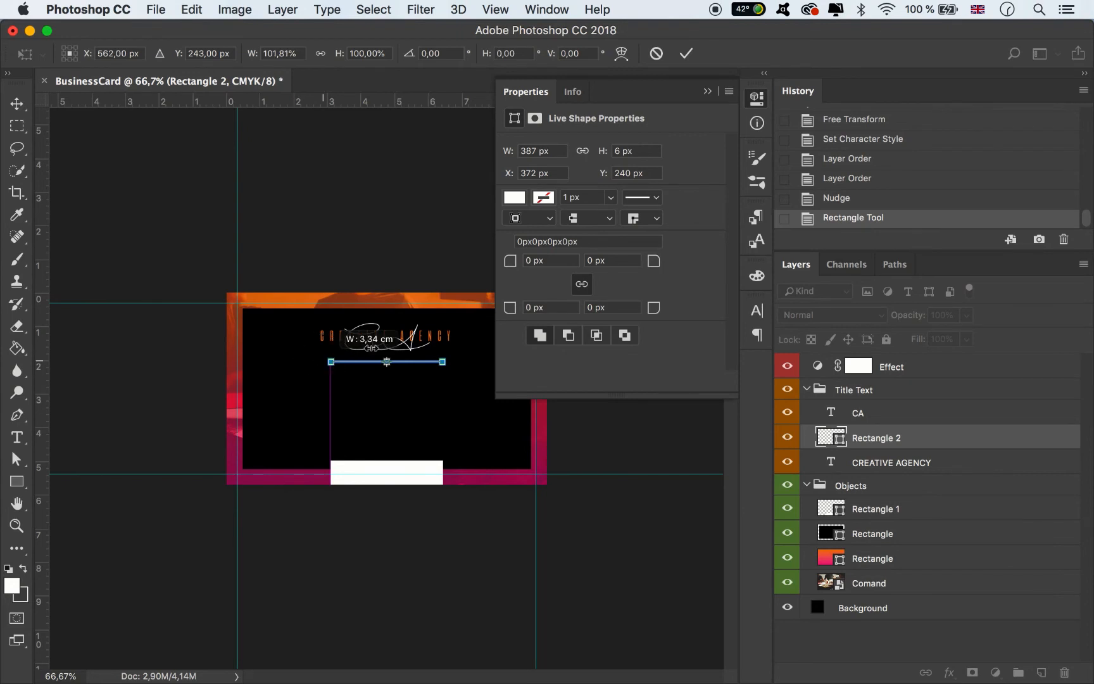
key("Return")
left_click(708, 90)
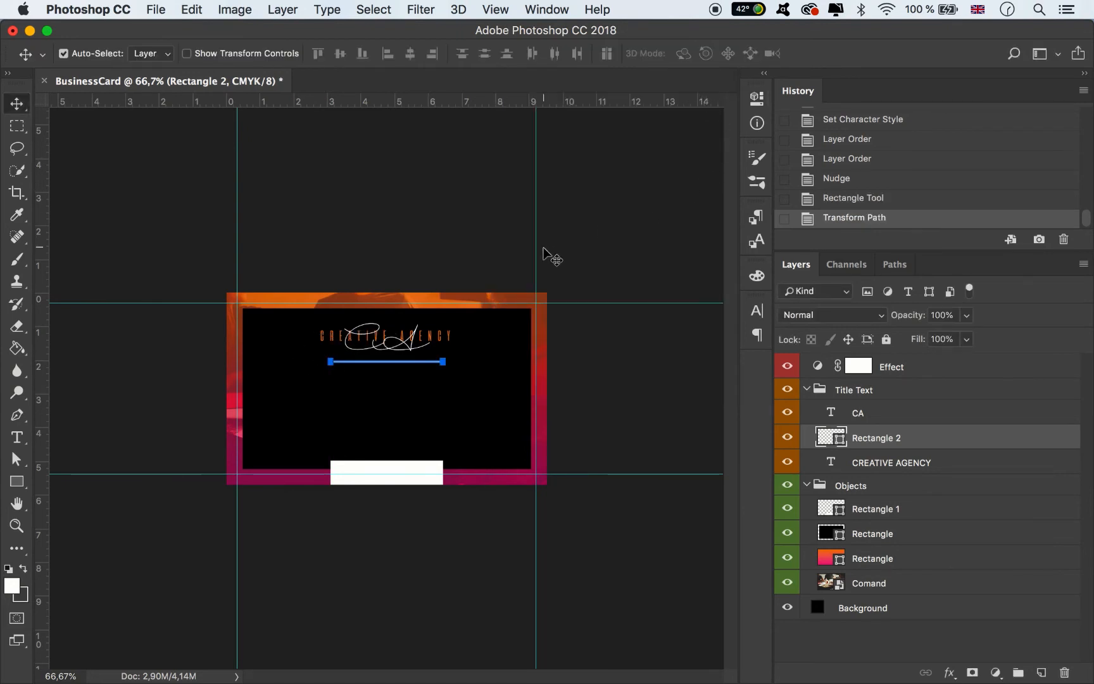
left_click(632, 248)
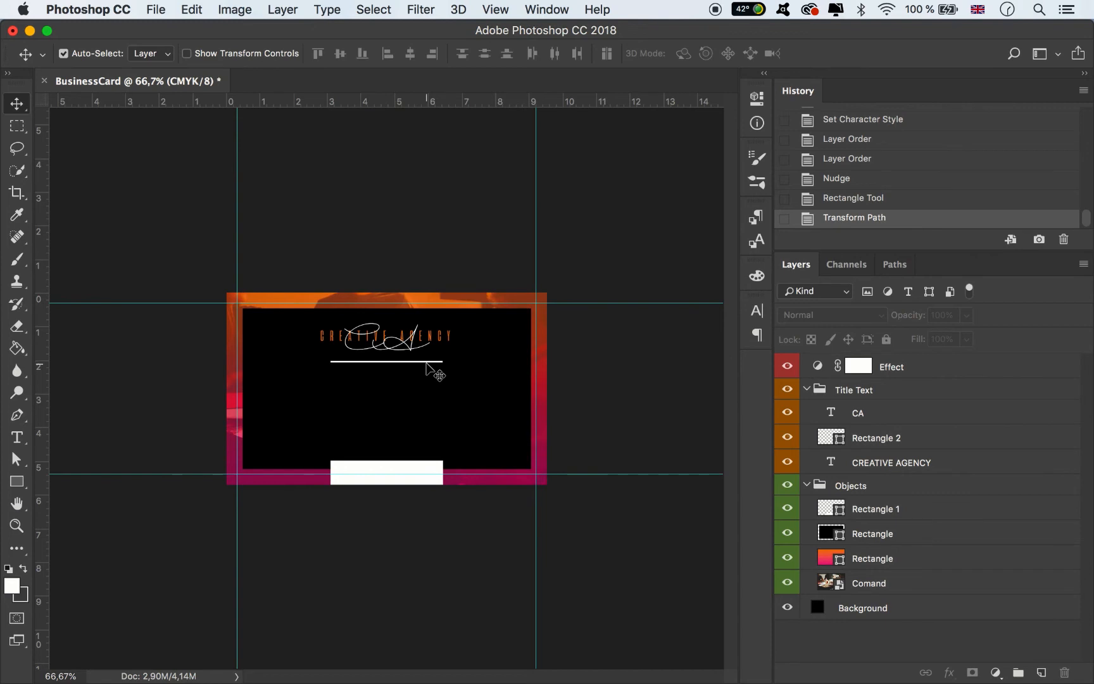
- Reposition the divider and halve its height to 50%, centred beneath CREATIVE AGENCY
key("super+plus")
key("super+plus")
key("super+plus")
key("super+plus")
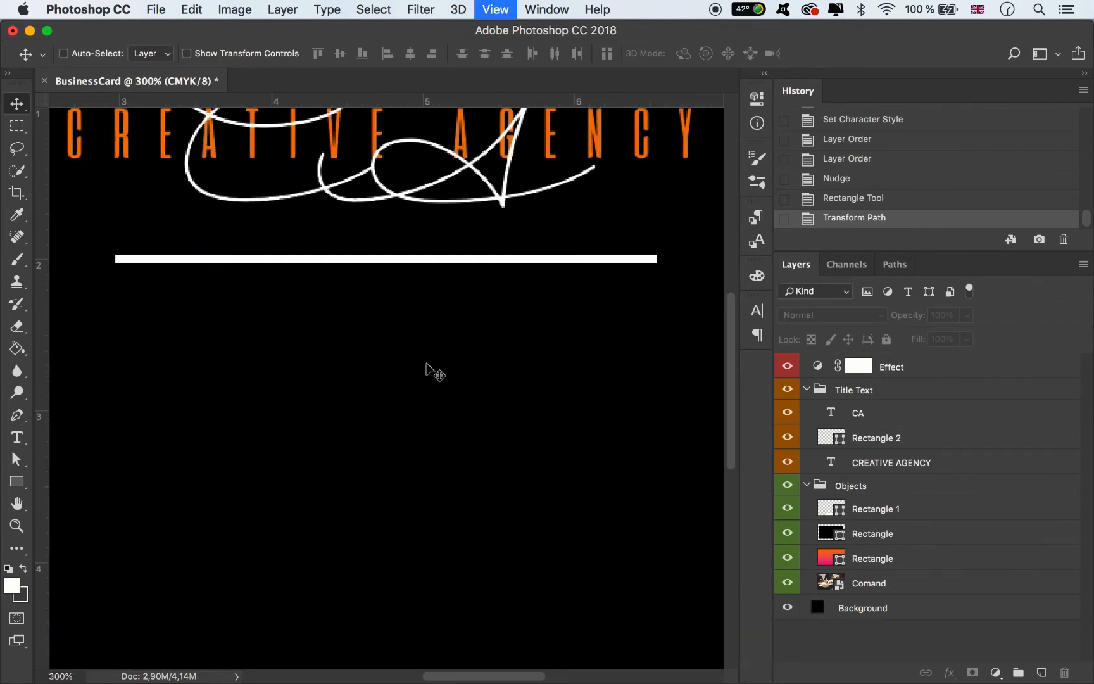
left_click_drag(439, 234, 393, 244)
key("super+t")
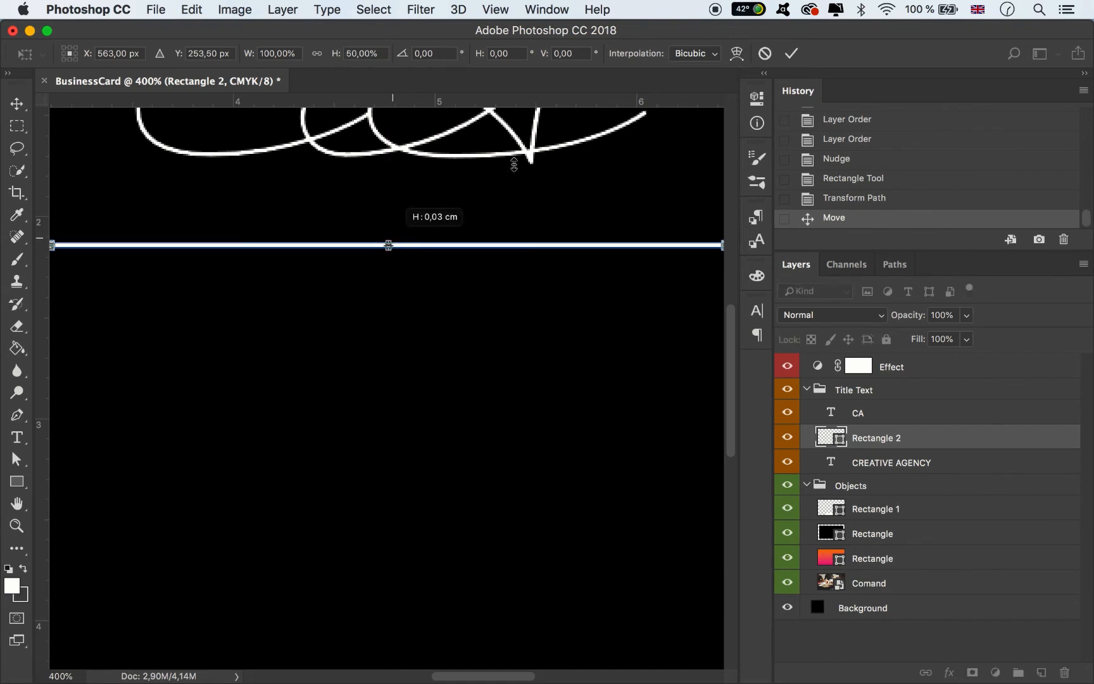
left_click(791, 53)
key("super+minus")
key("super+minus")
key("super+minus")
key("super+minus")
key("super+minus")
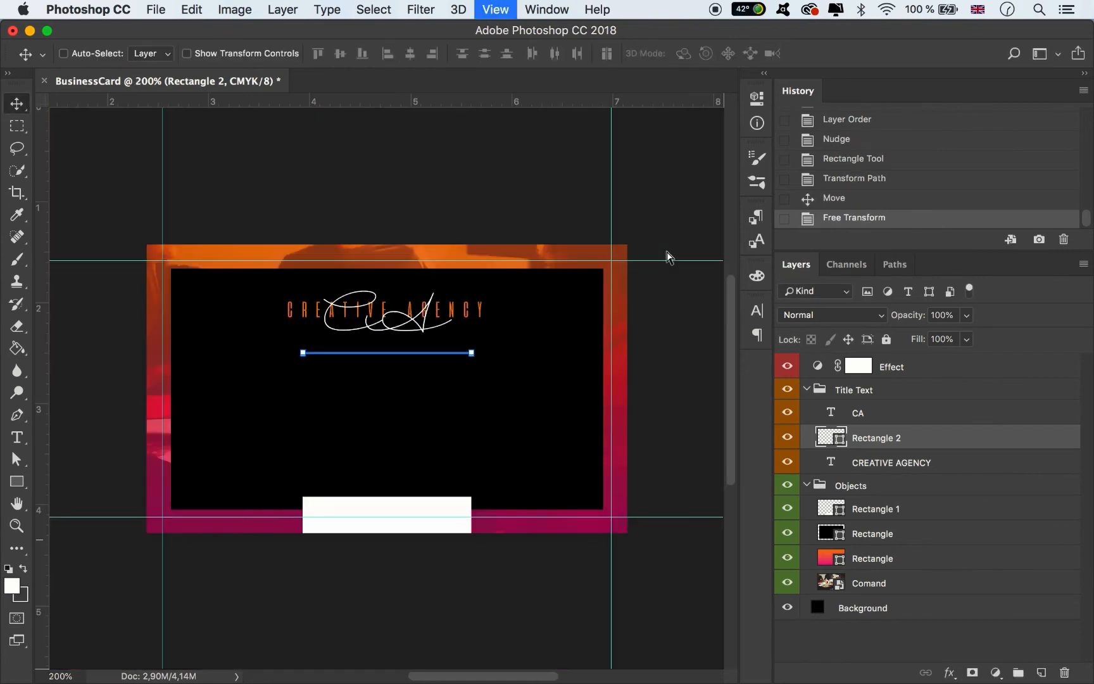
left_click(634, 429)
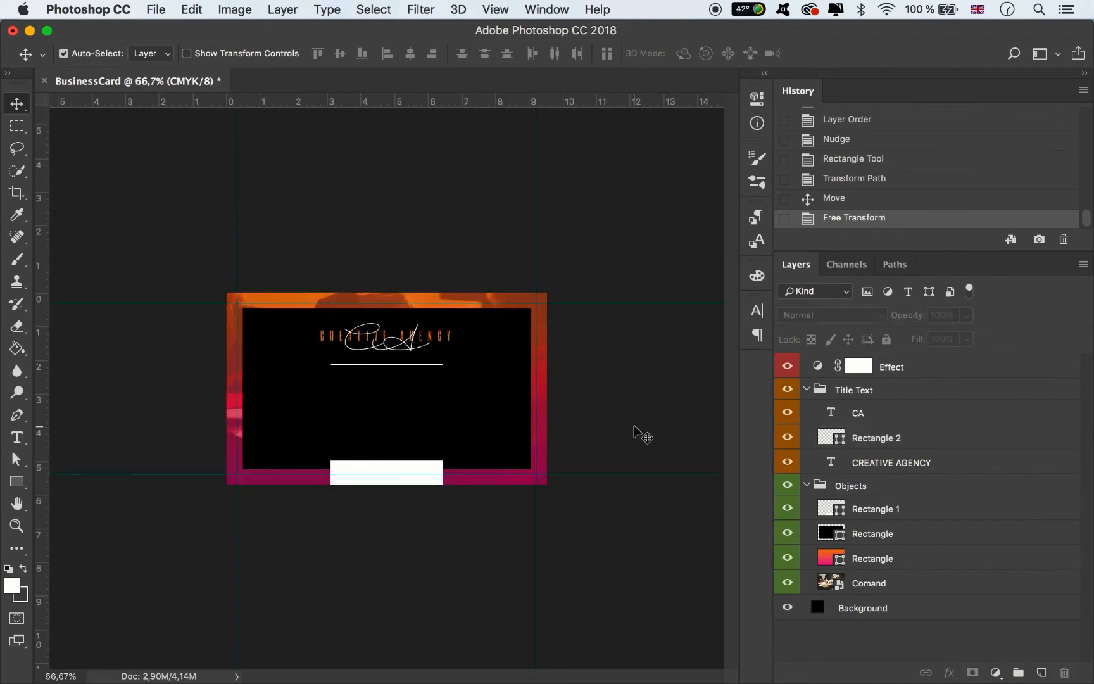
key("super+plus")
- Type the cardholder's name as a new text layer below the divider
key("t")
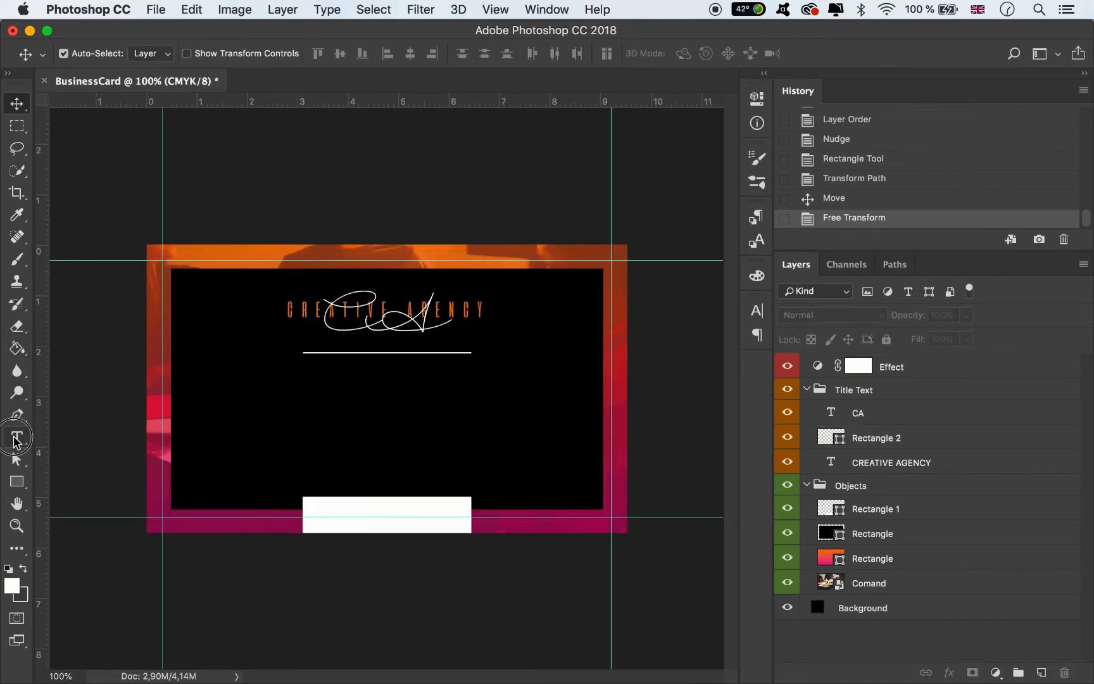
left_click(292, 406)
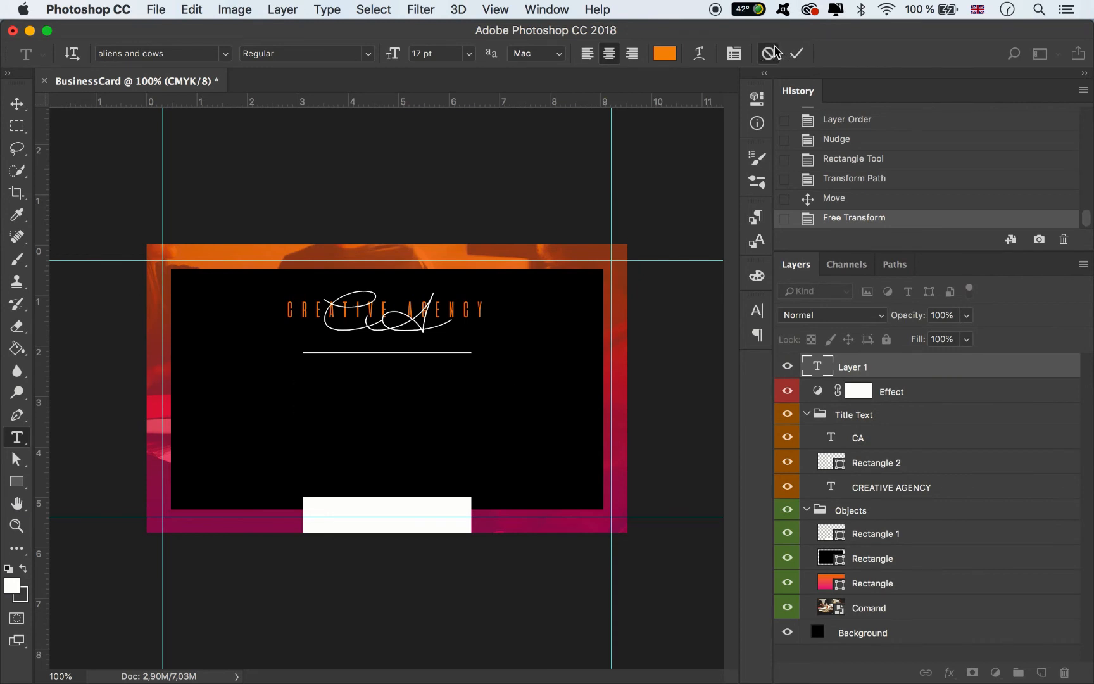
left_click(769, 53)
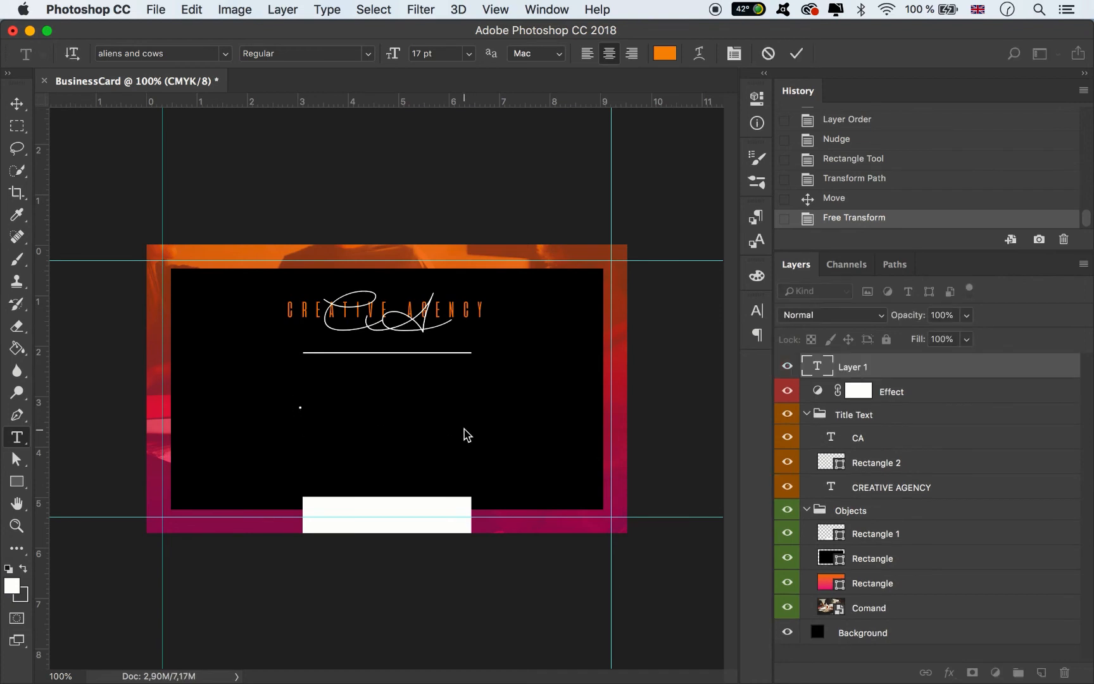
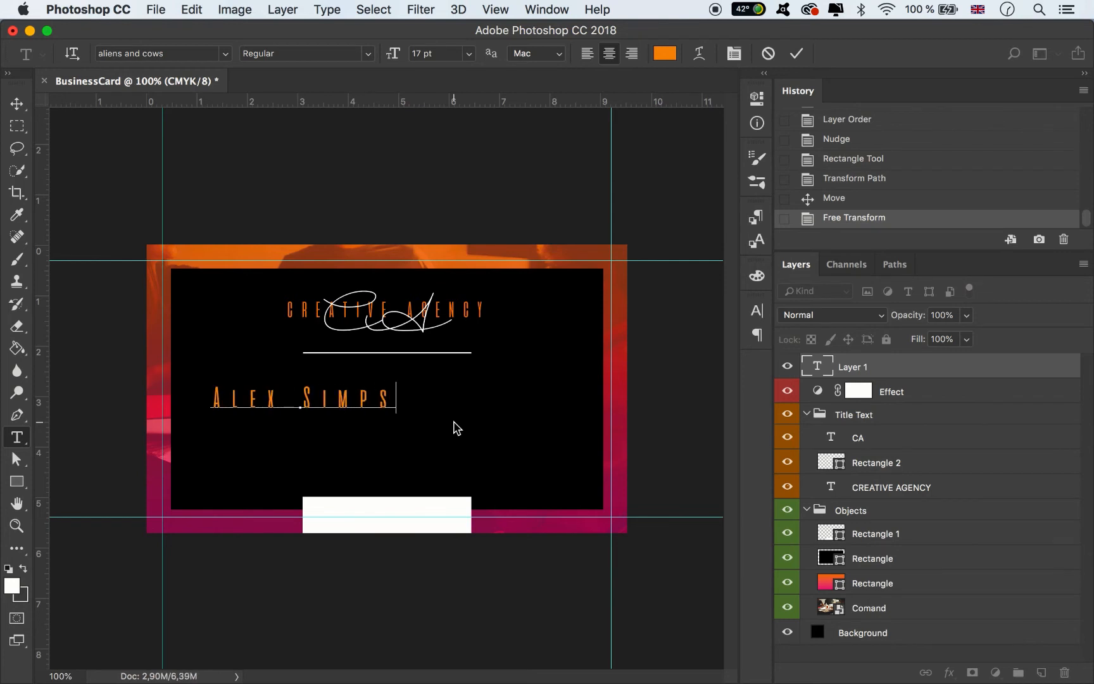
- Set the name in Mont Heavy DEMO at 10 pt with 0 letter spacing
key("super+a")
left_click(758, 310)
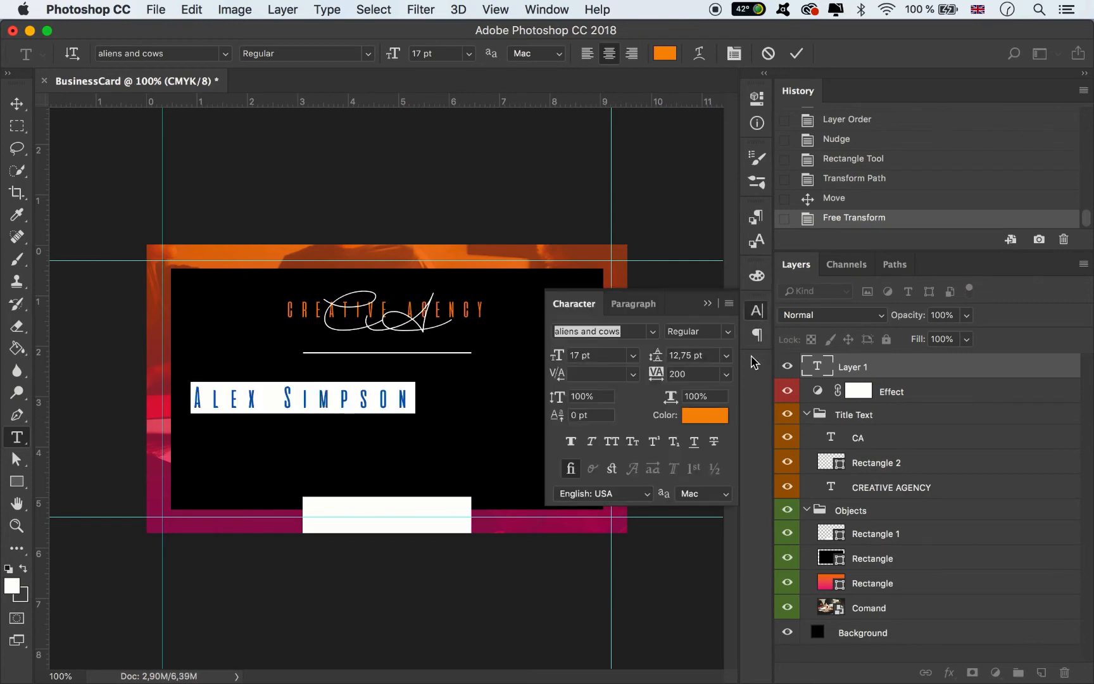
double_click(633, 331)
key("super+a")
type("mont")
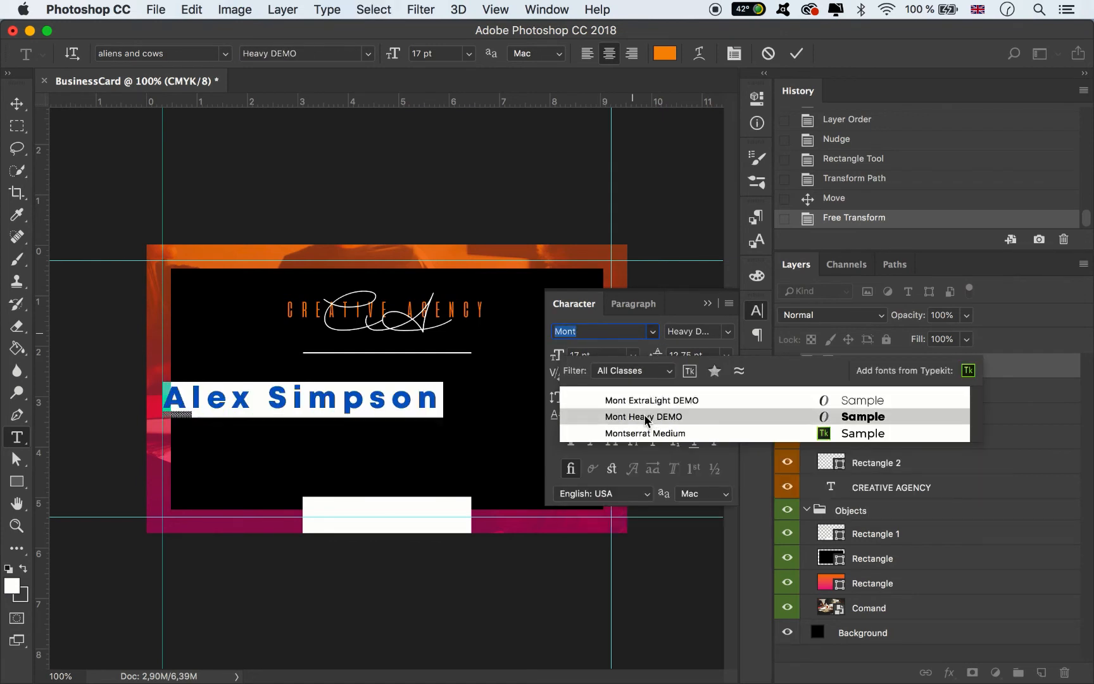
left_click(646, 417)
left_click(727, 374)
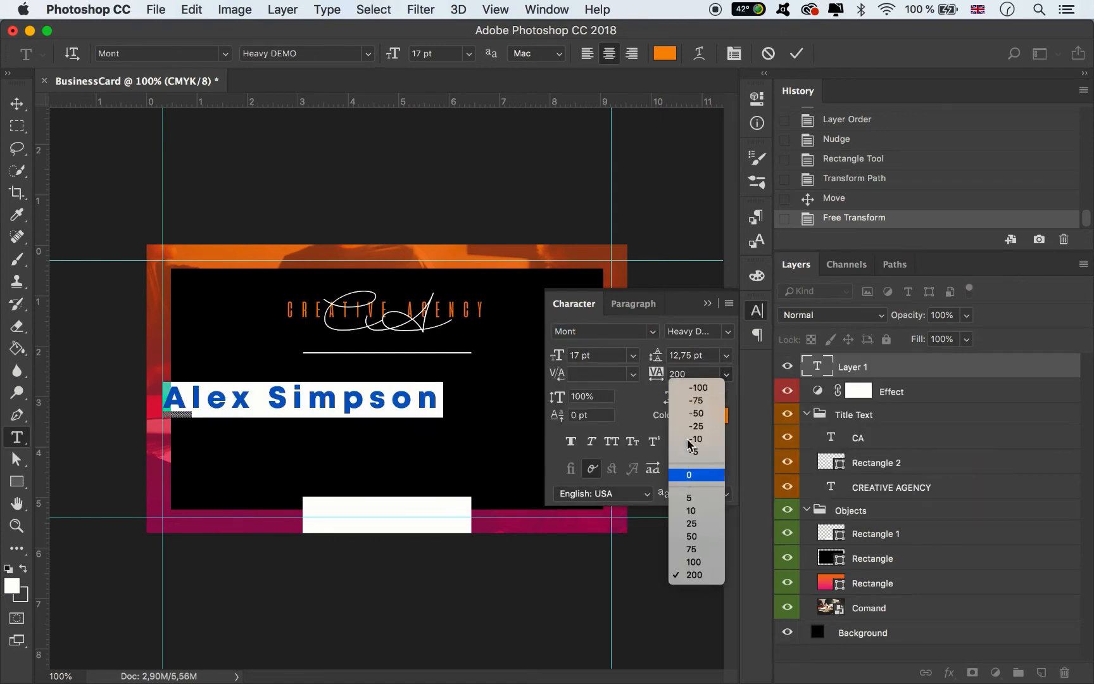
left_click(690, 474)
left_click(633, 355)
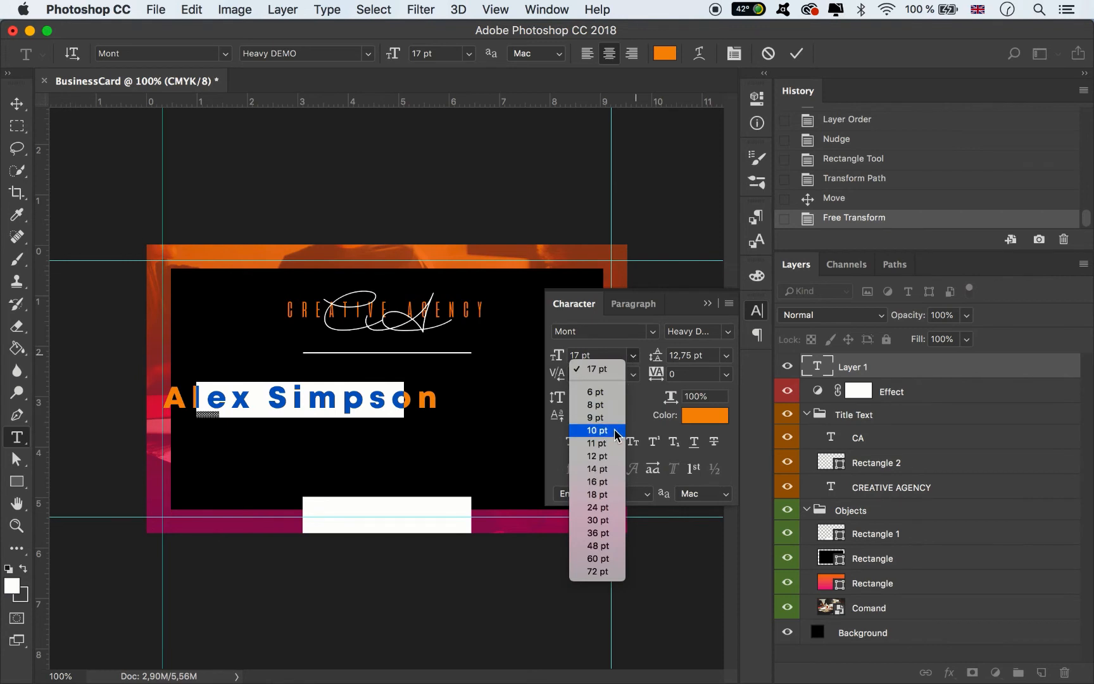
left_click(597, 430)
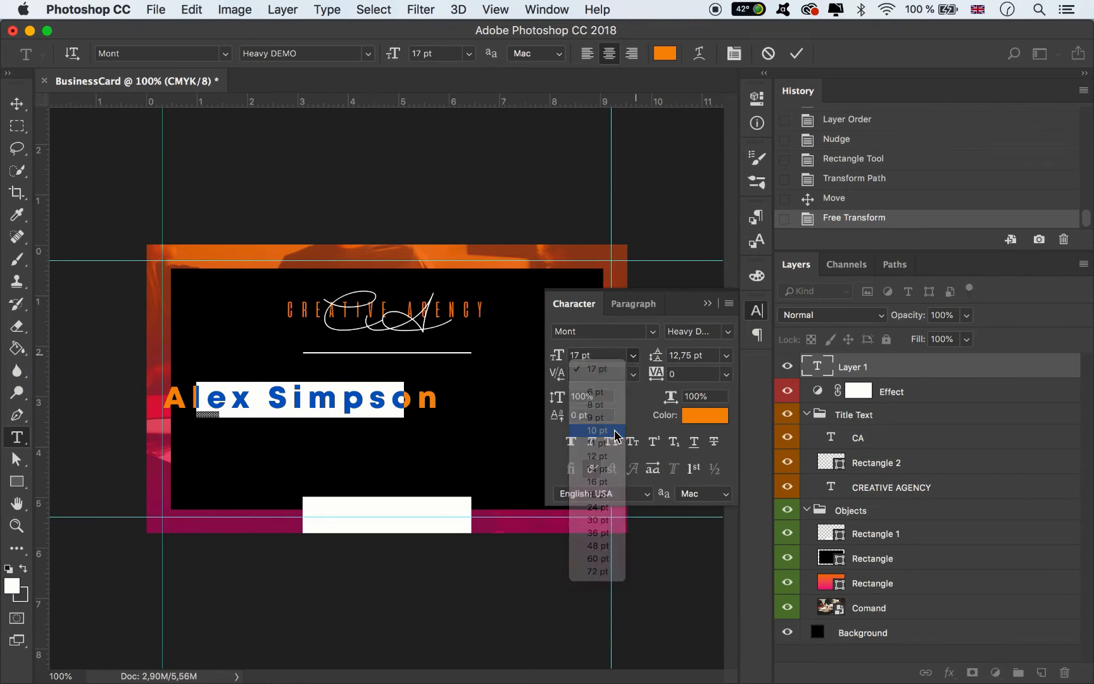
- Centre the name under the divider and colour it white
left_click(17, 103)
left_click_drag(321, 401, 413, 381)
left_click(710, 418)
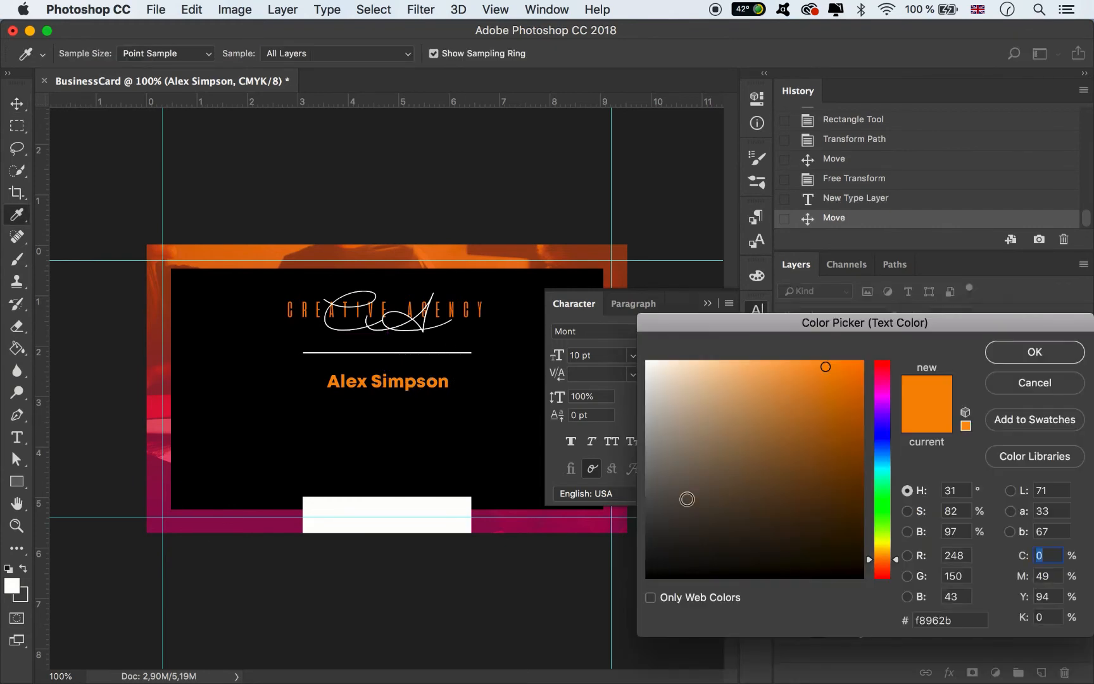
left_click_drag(736, 436, 605, 308)
left_click(995, 361)
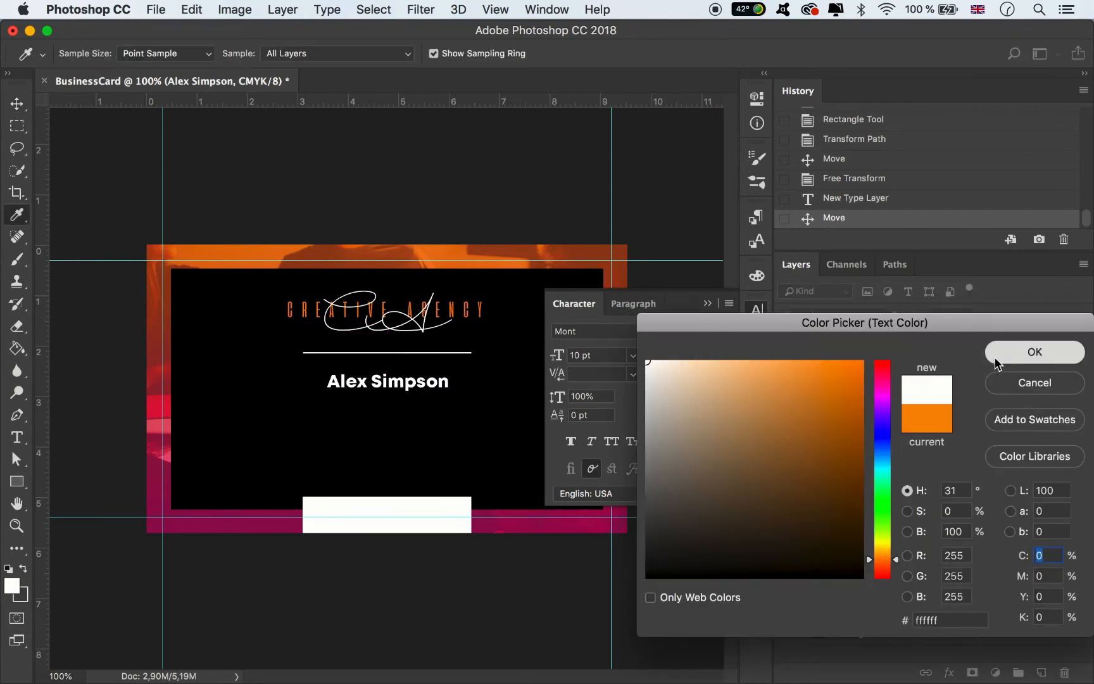
left_click(708, 304)
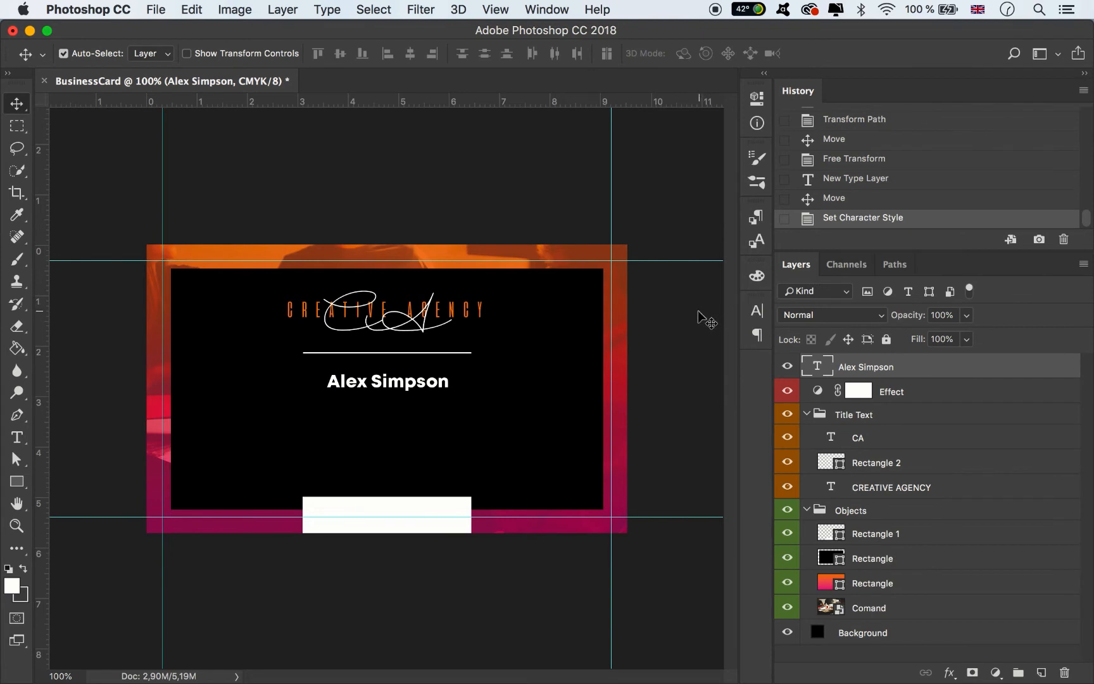
- Add a 'Creative Director' title below the name in Mont ExtraLight DEMO
left_click(17, 437)
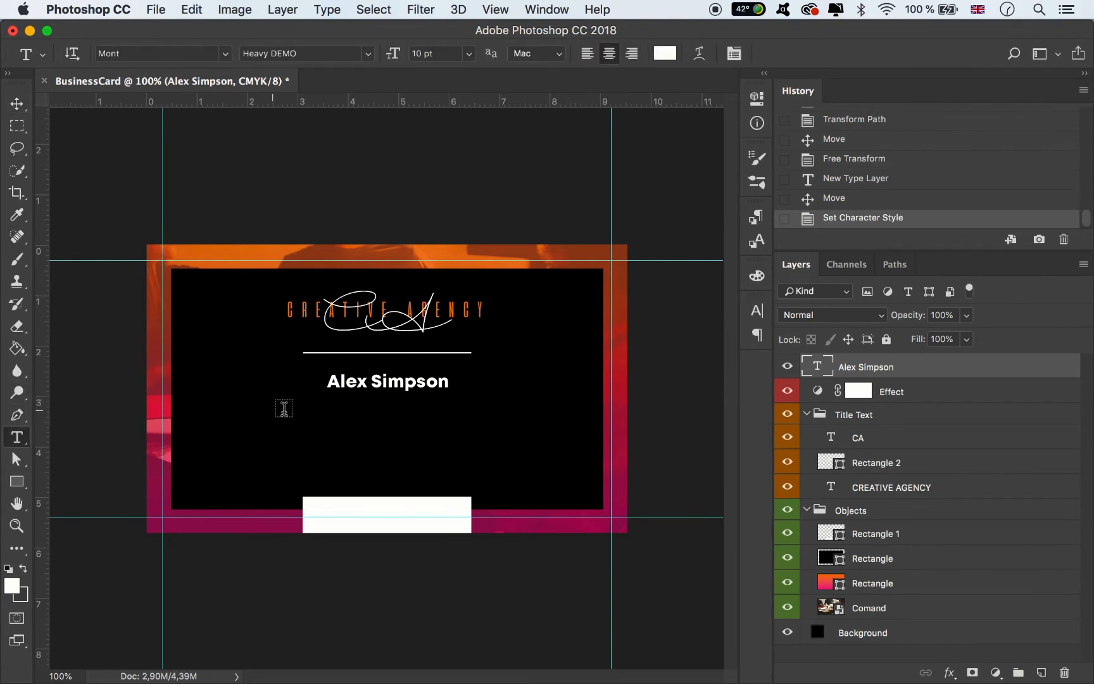
left_click(320, 415)
type("Cre")
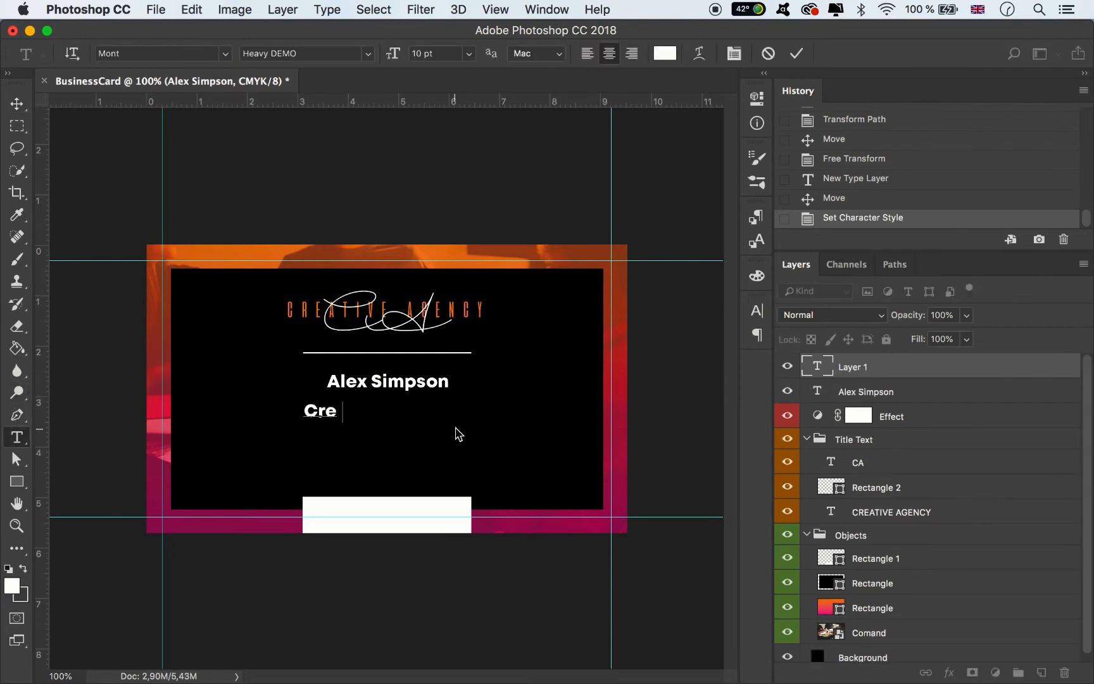
type("ativ")
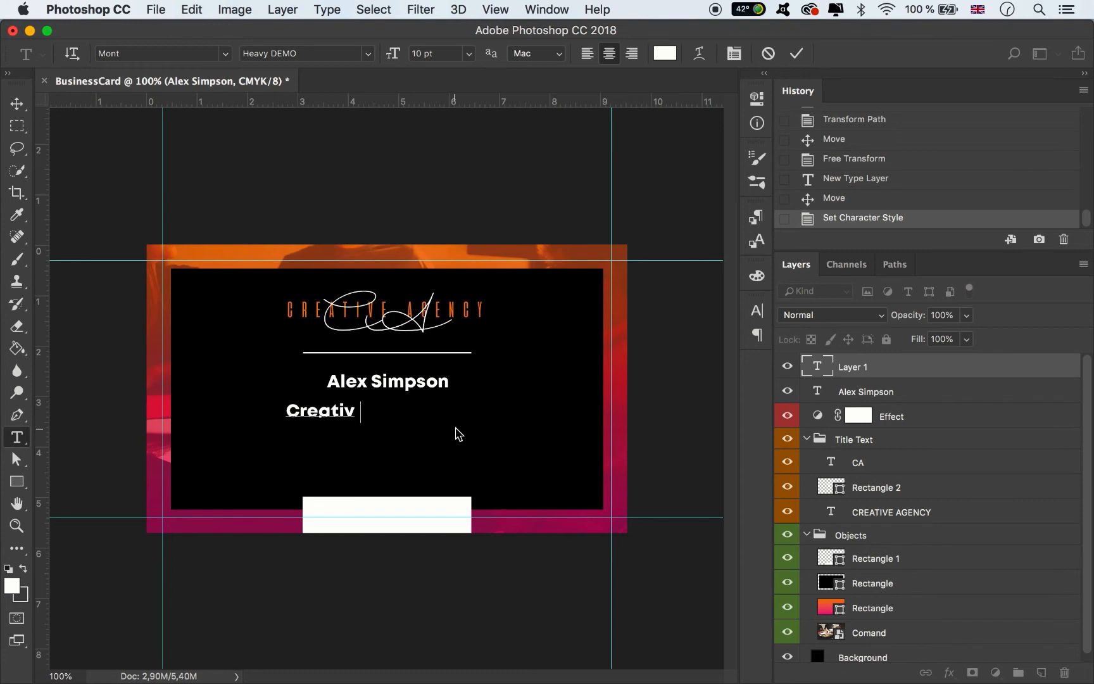
type("e Director")
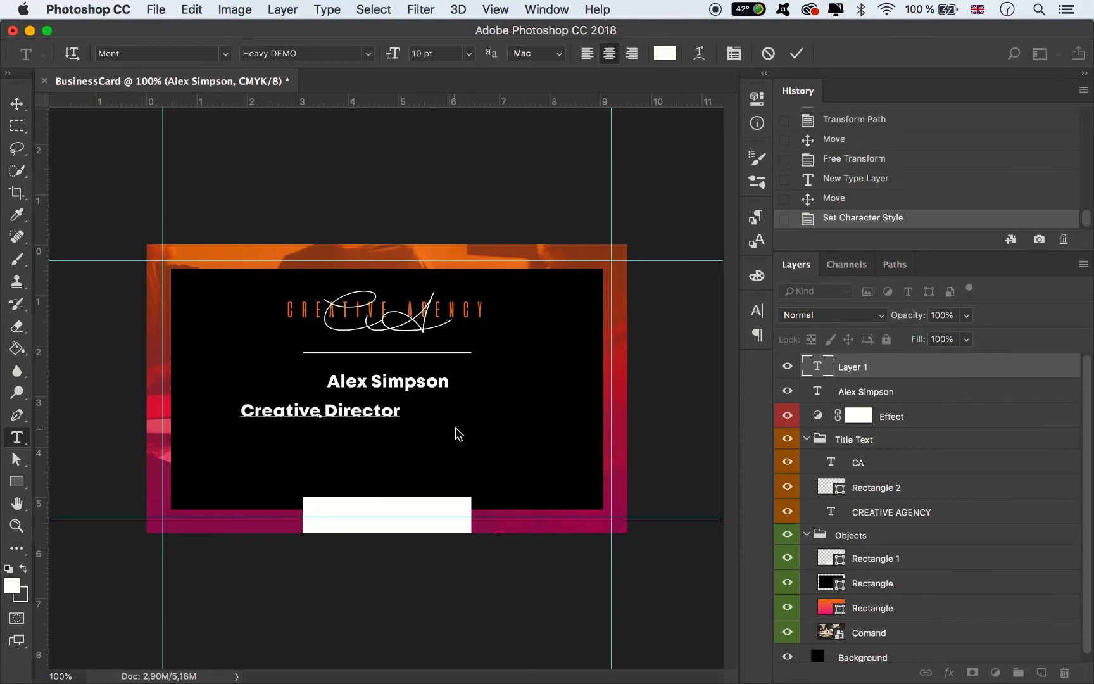
key("super+a")
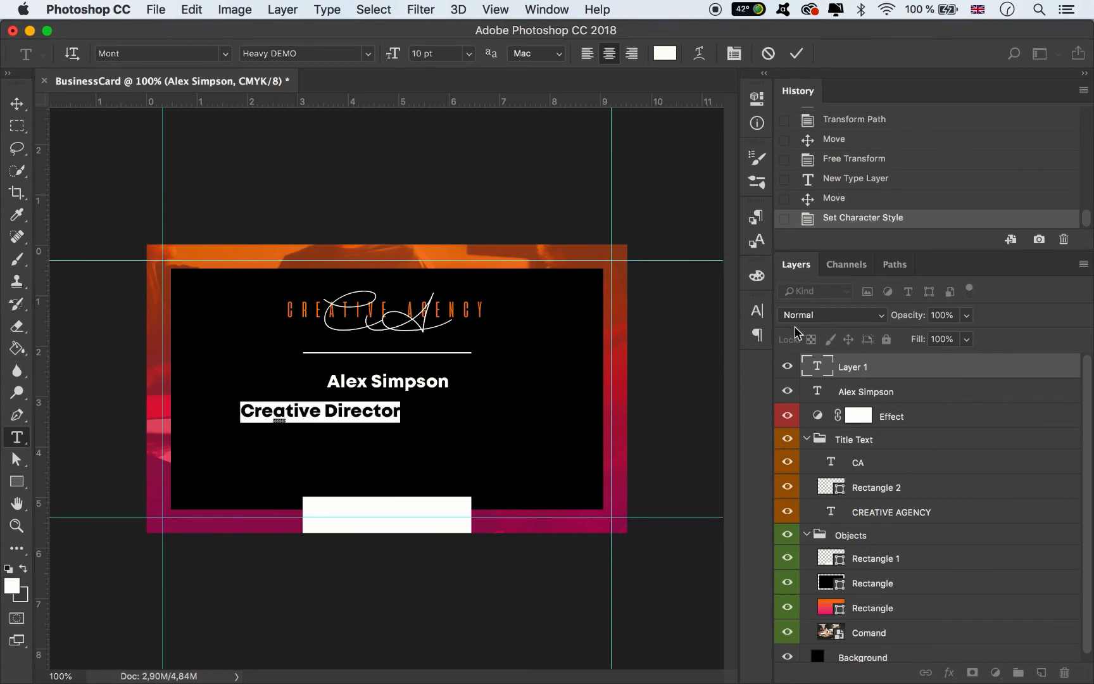
left_click(757, 310)
left_click(697, 332)
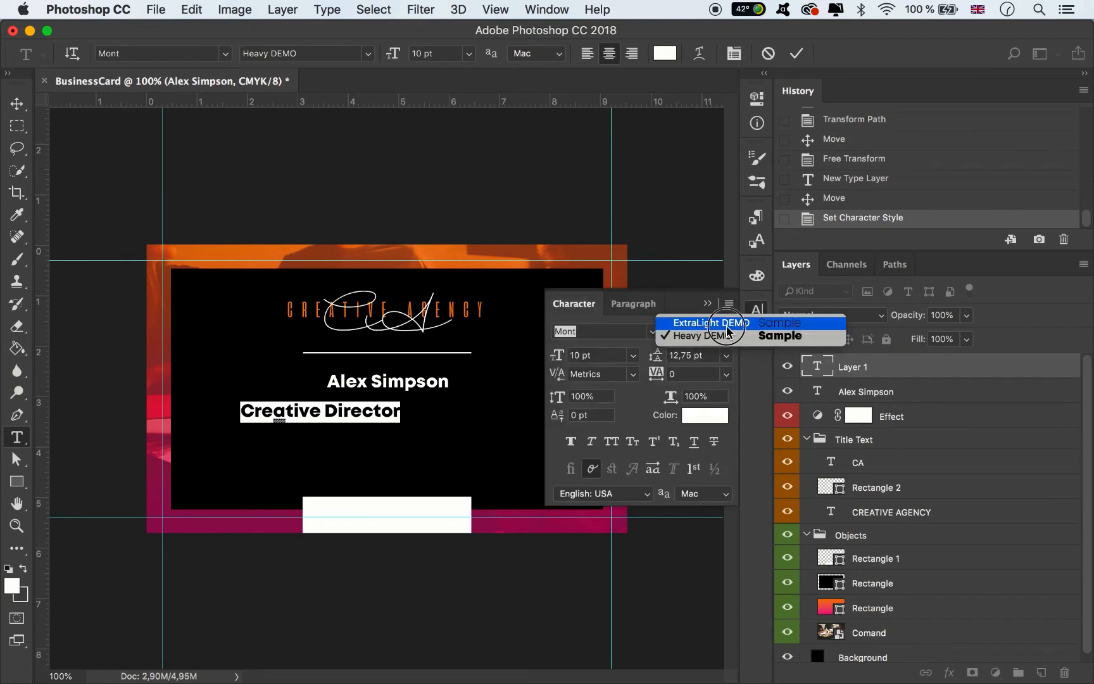
left_click(693, 315)
left_click(796, 53)
- Centre the title just beneath the name and scale it to about 82% (8.17 pt)
left_click(17, 103)
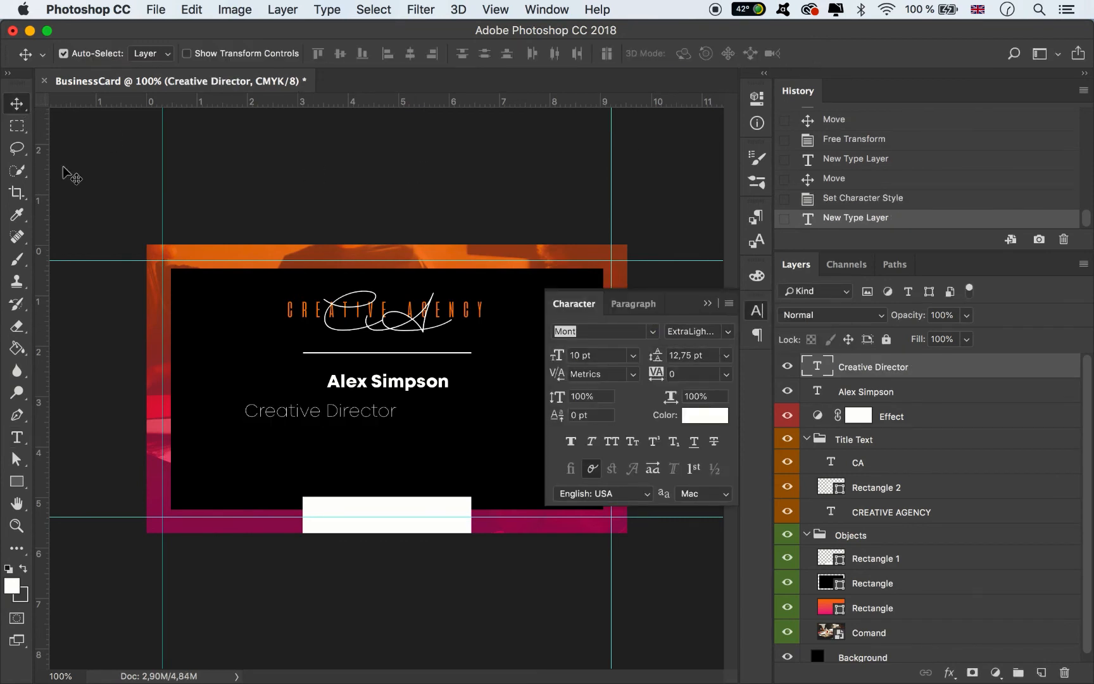
left_click_drag(331, 424, 412, 403)
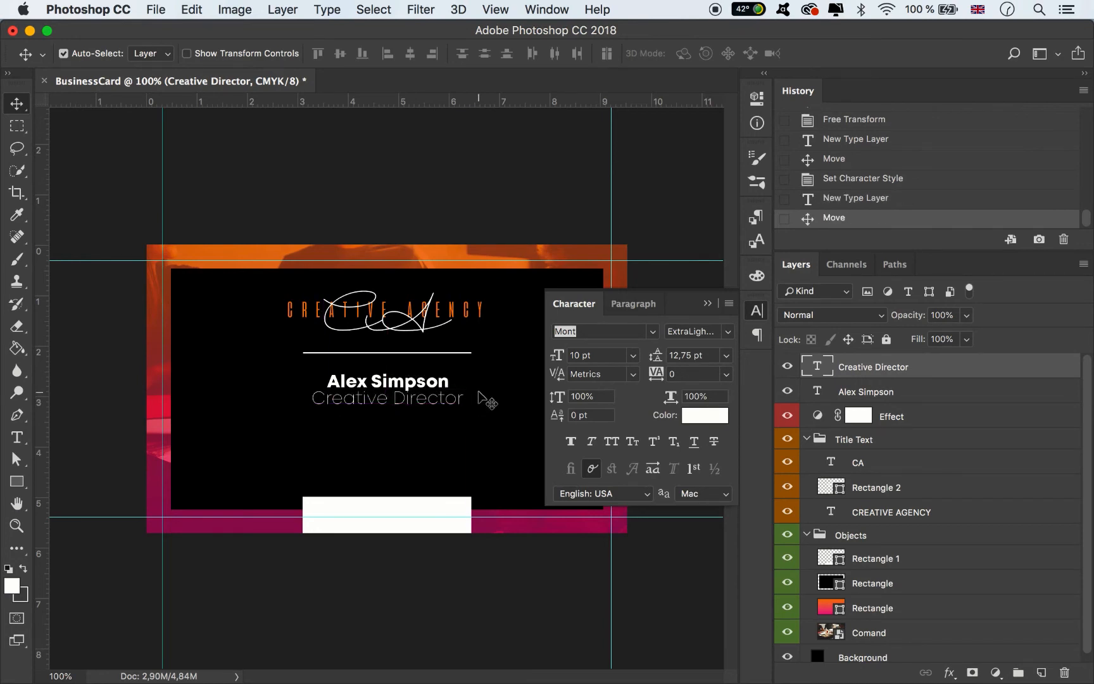
key("Down")
key("Down")
key("Down")
key("Down")
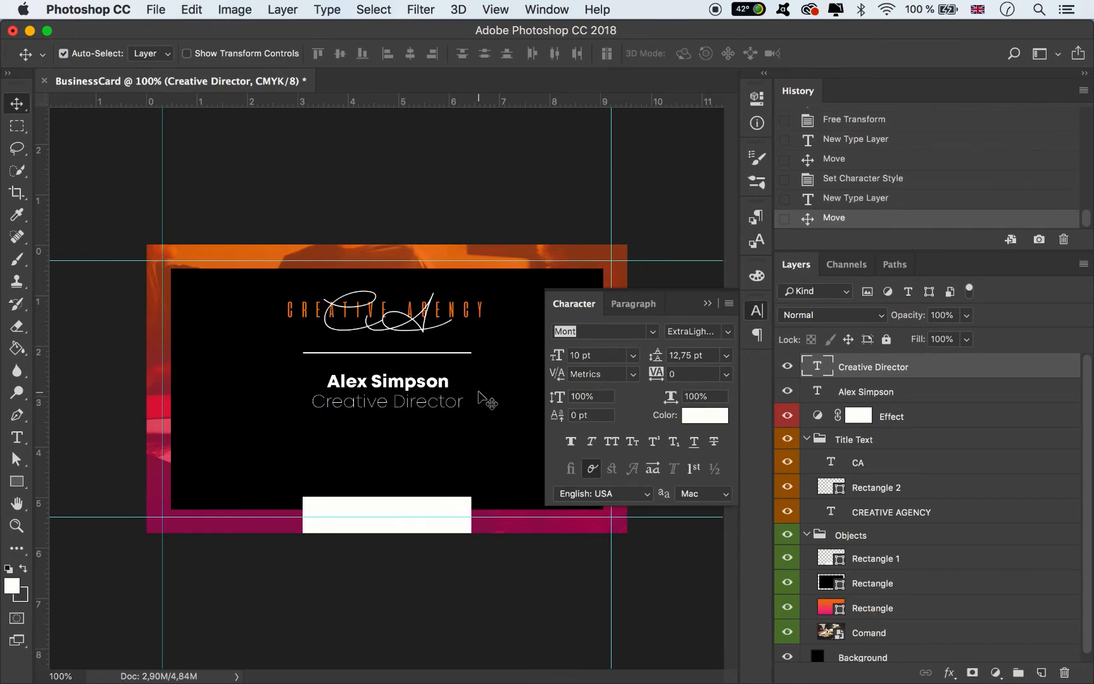
key("super+t")
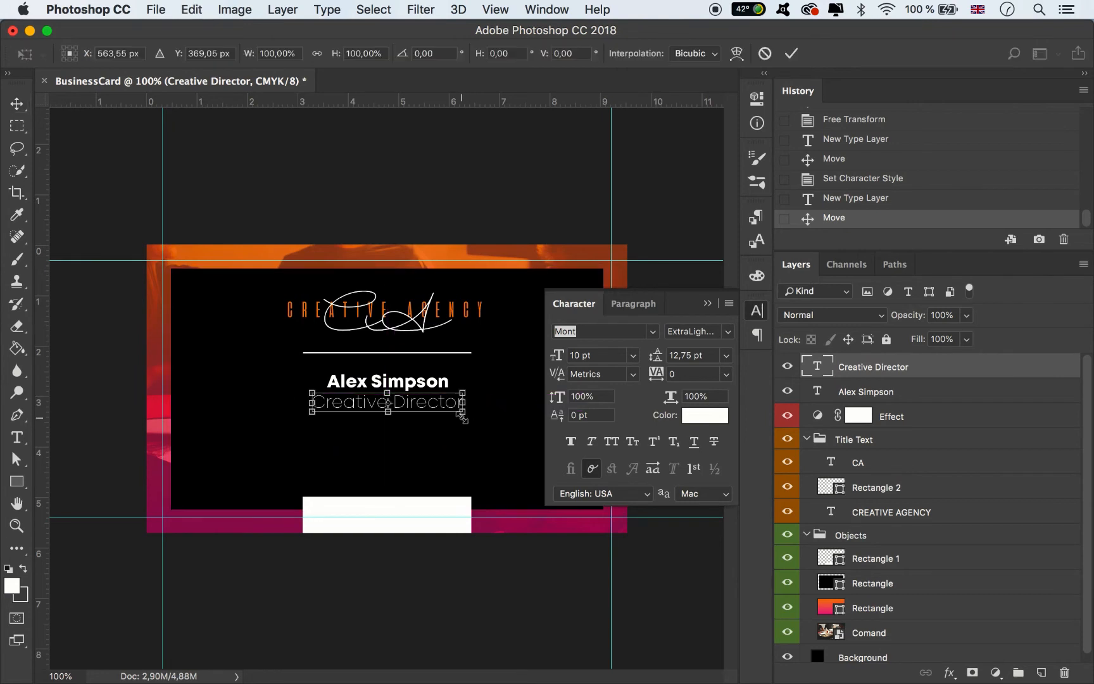
left_click_drag(464, 411, 450, 413)
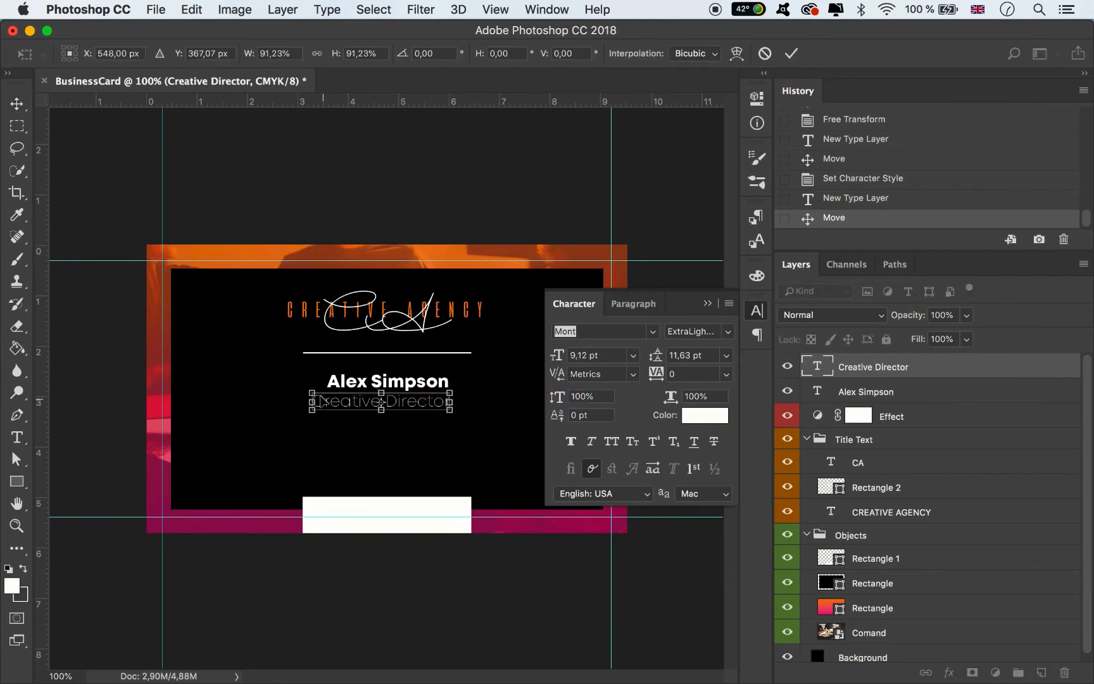
left_click_drag(312, 393, 325, 397)
left_click(792, 53)
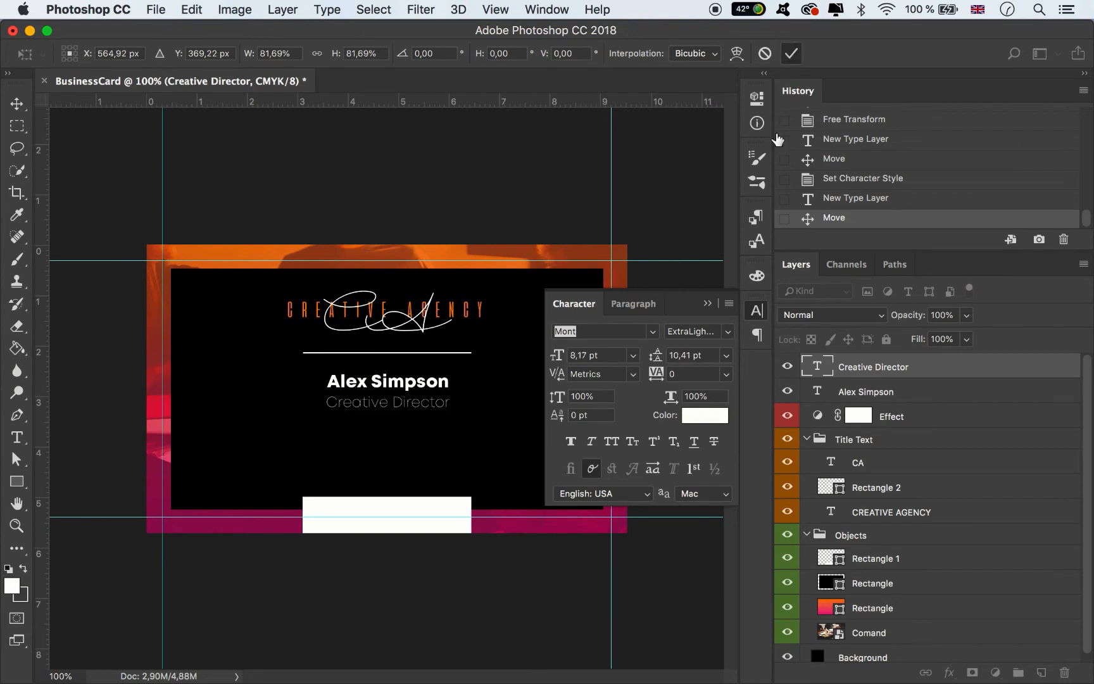
key("Return")
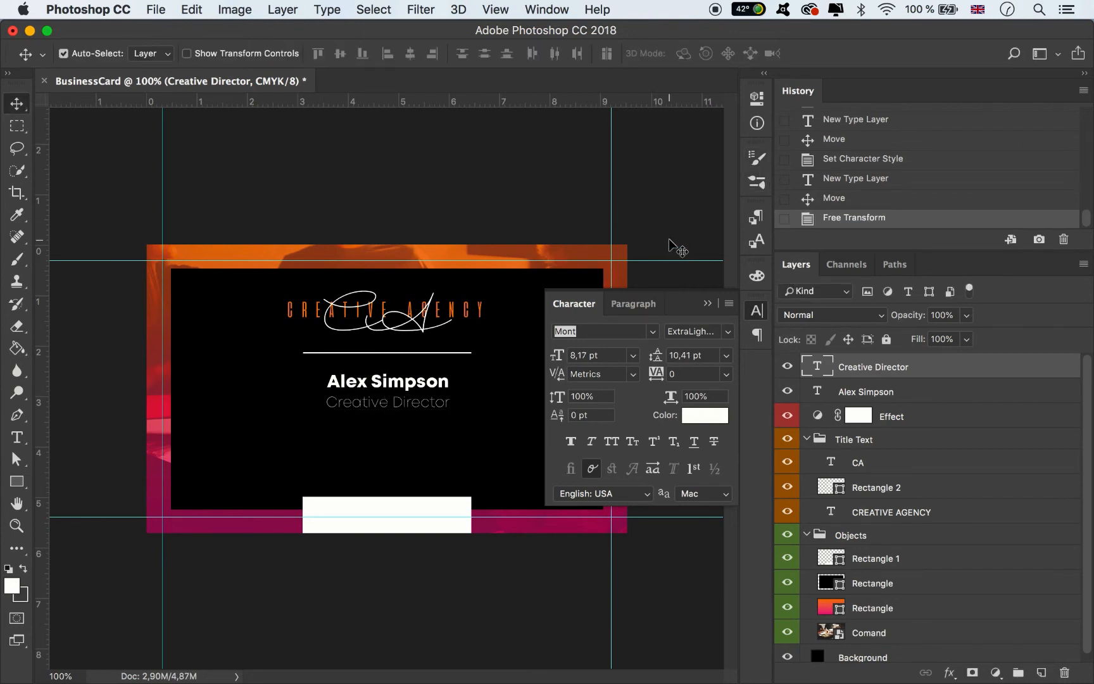
key("Up")
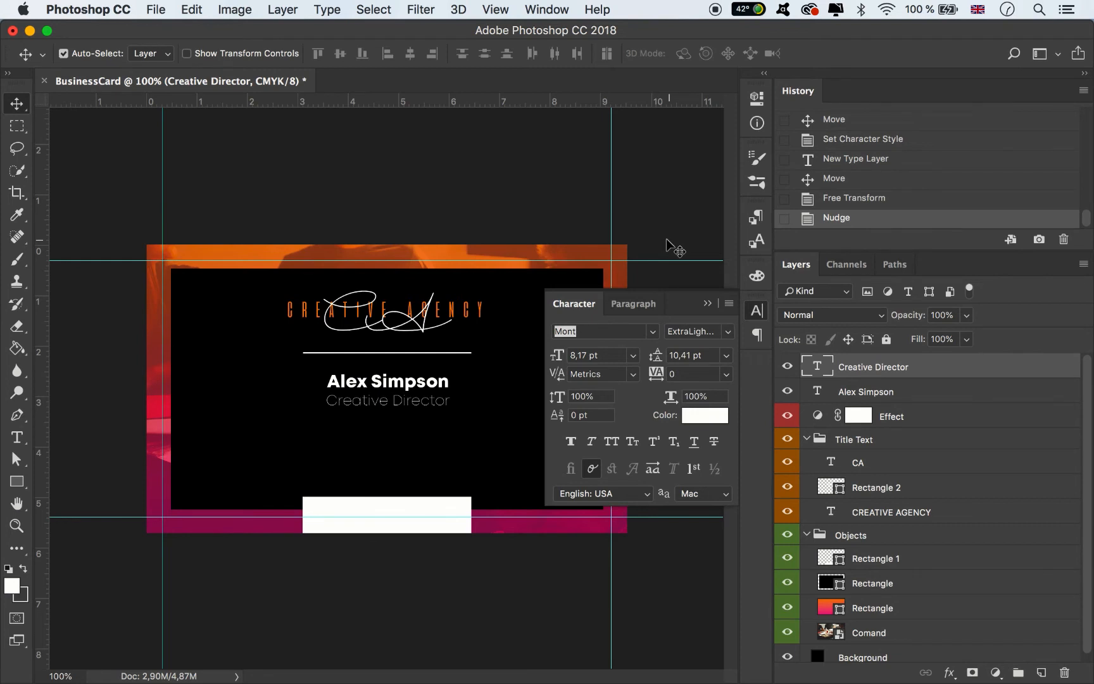
key("super+minus")
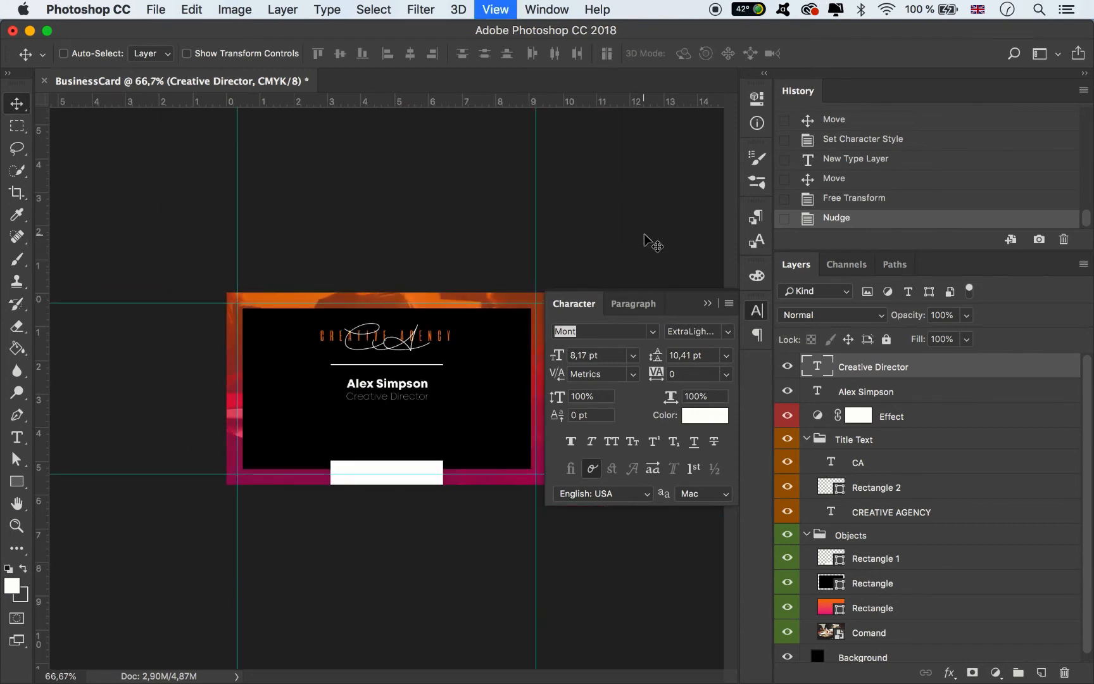
key("super+equal")
left_click(708, 304)
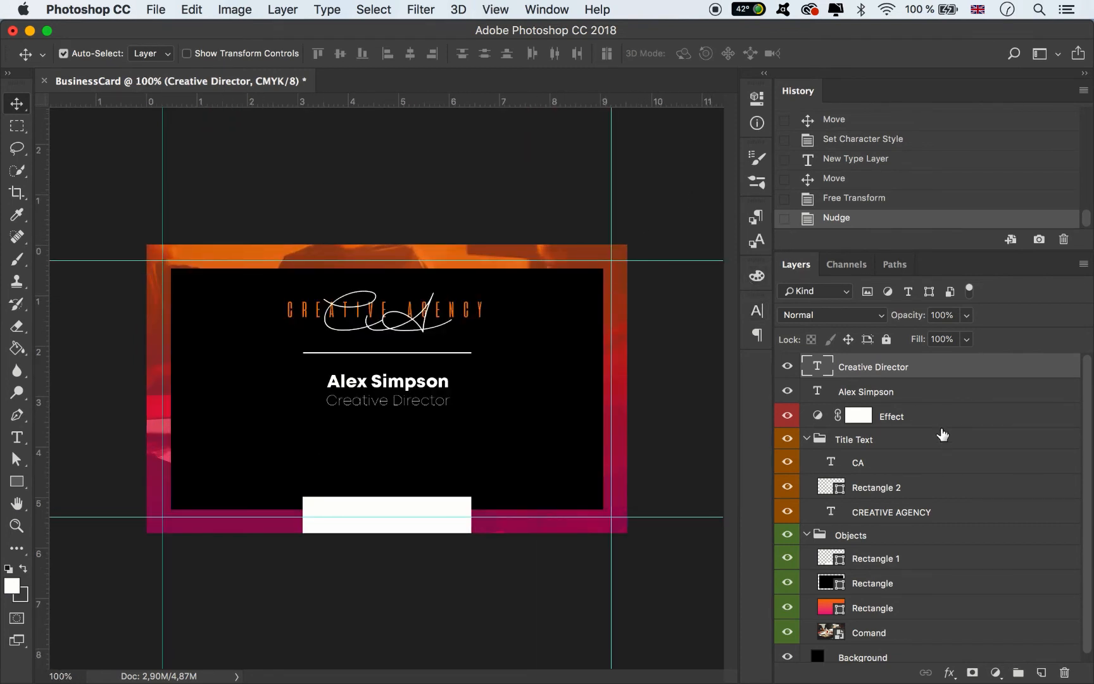
- Move the name and Creative Director layers into the Title Text group
left_click(890, 395, "shift")
left_click_drag(890, 396, 914, 516)
left_click_drag(913, 520, 912, 522)
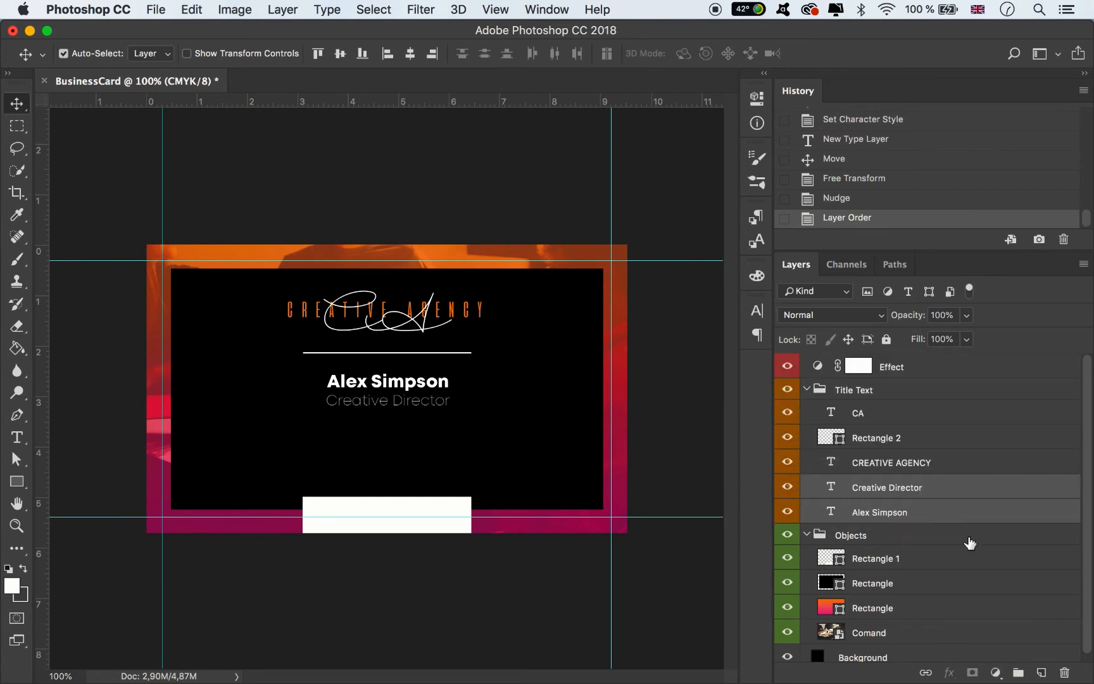
- Move Rectangle 2 into Objects, rename it Line and give it a green label
left_click_drag(902, 444, 882, 546)
double_click(880, 535)
type("Line")
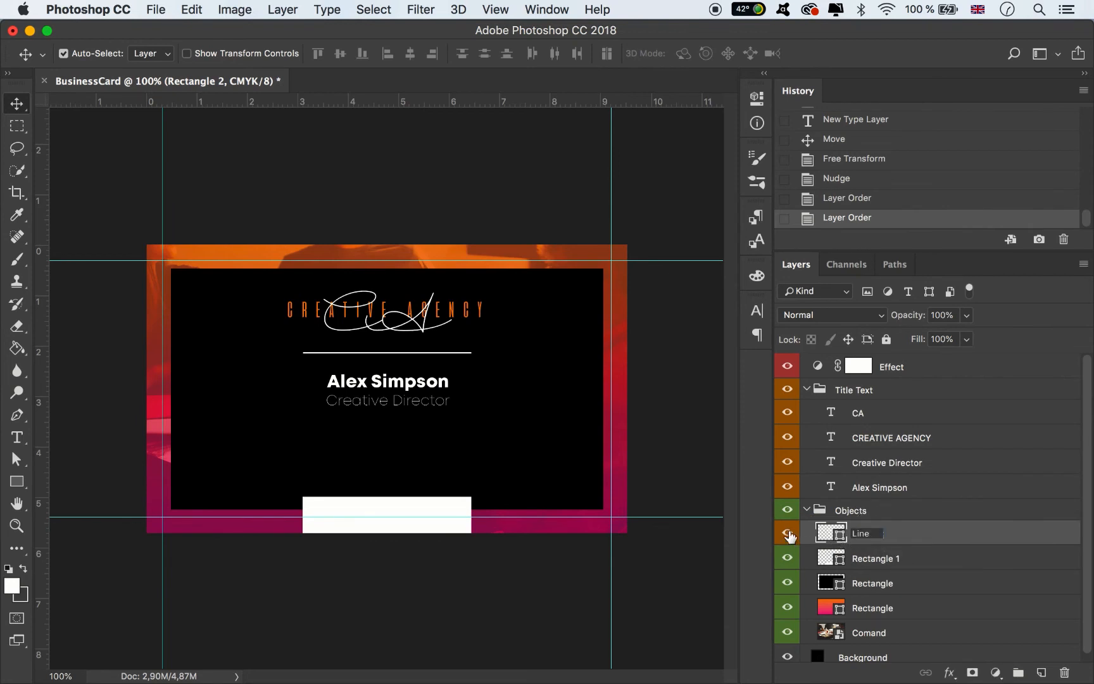
key("Return")
right_click(788, 535)
left_click(820, 613)
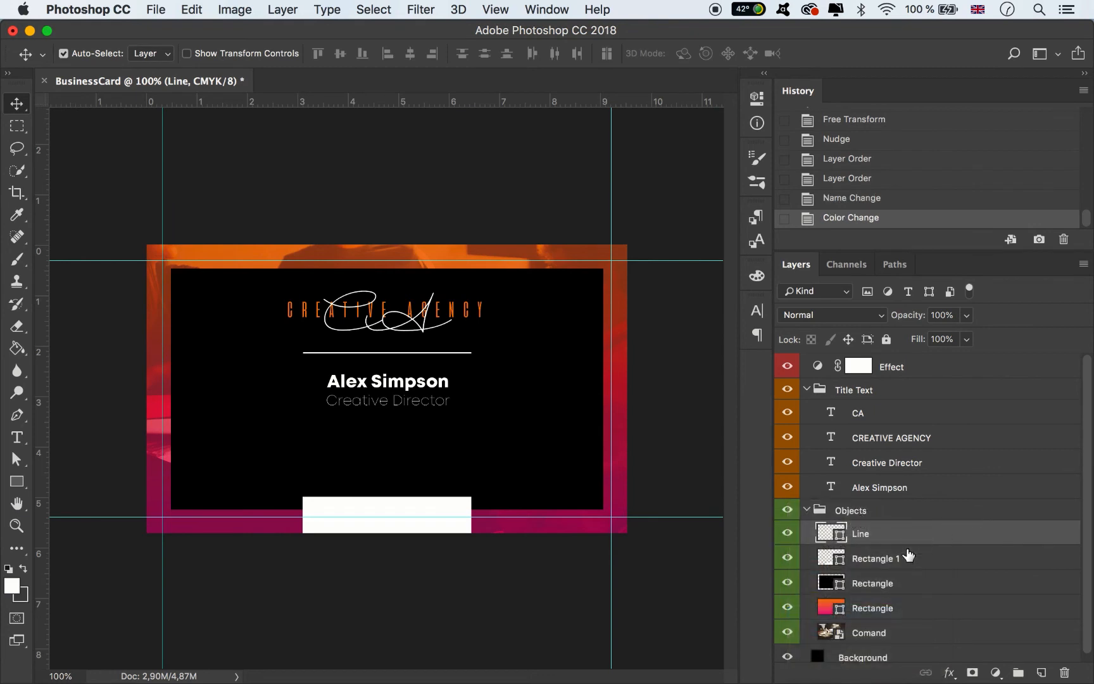
- Rename the Rectangle 1 layer and place Icon1.png onto the card
double_click(877, 558)
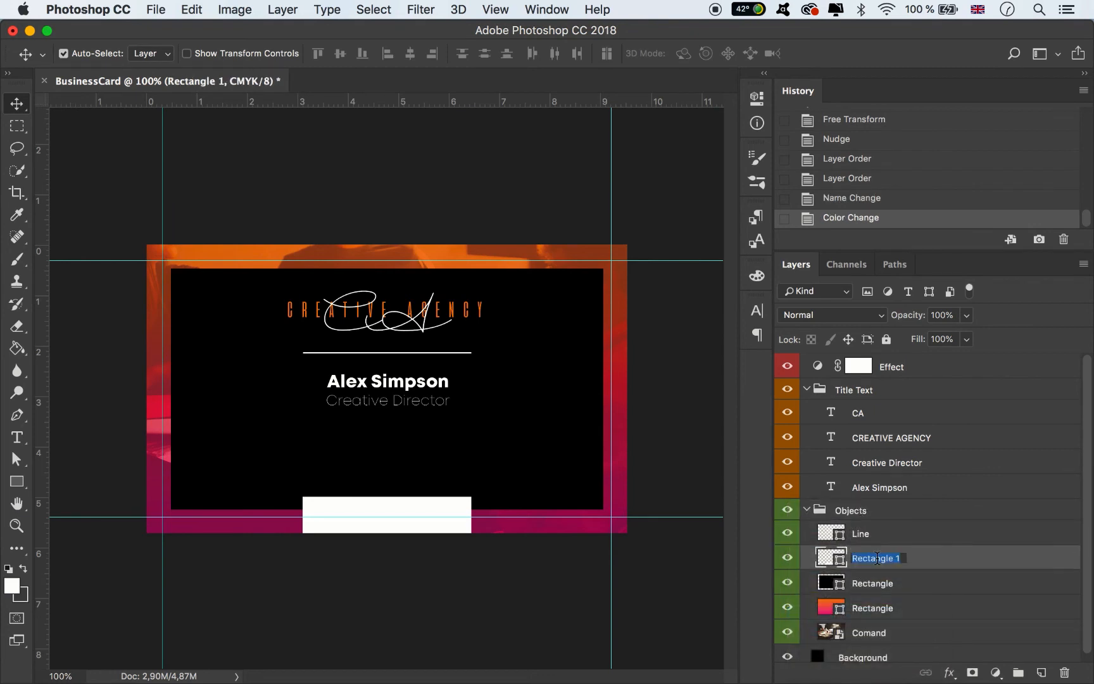
left_click(899, 558)
key("Return")
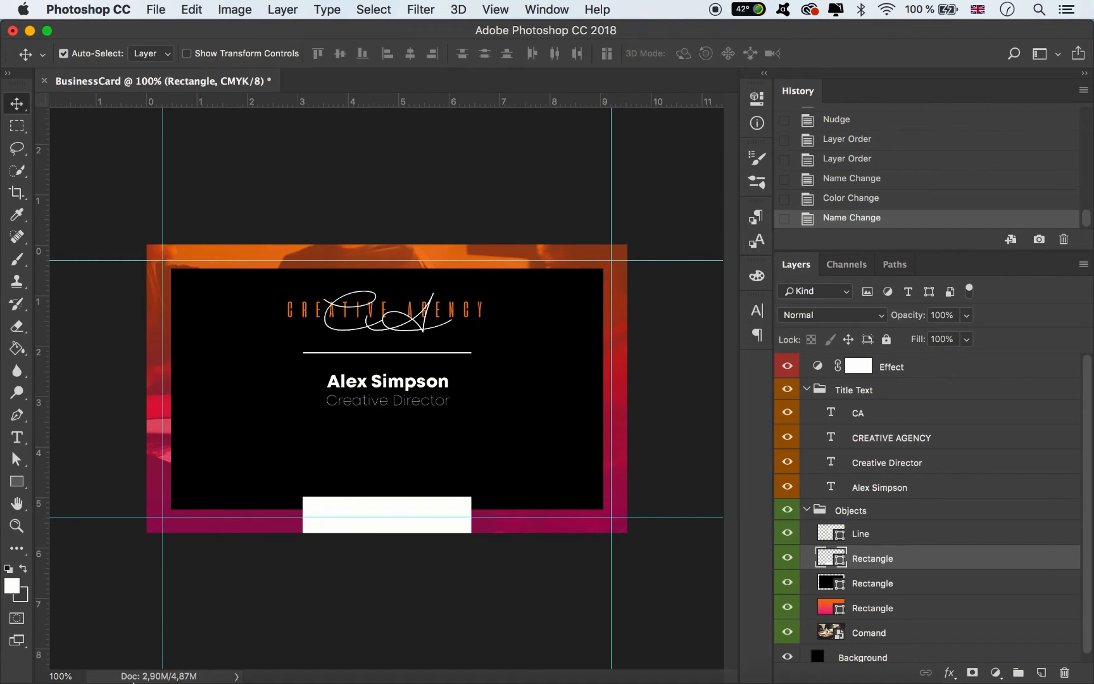
left_click(192, 662)
left_click_drag(143, 432, 496, 408)
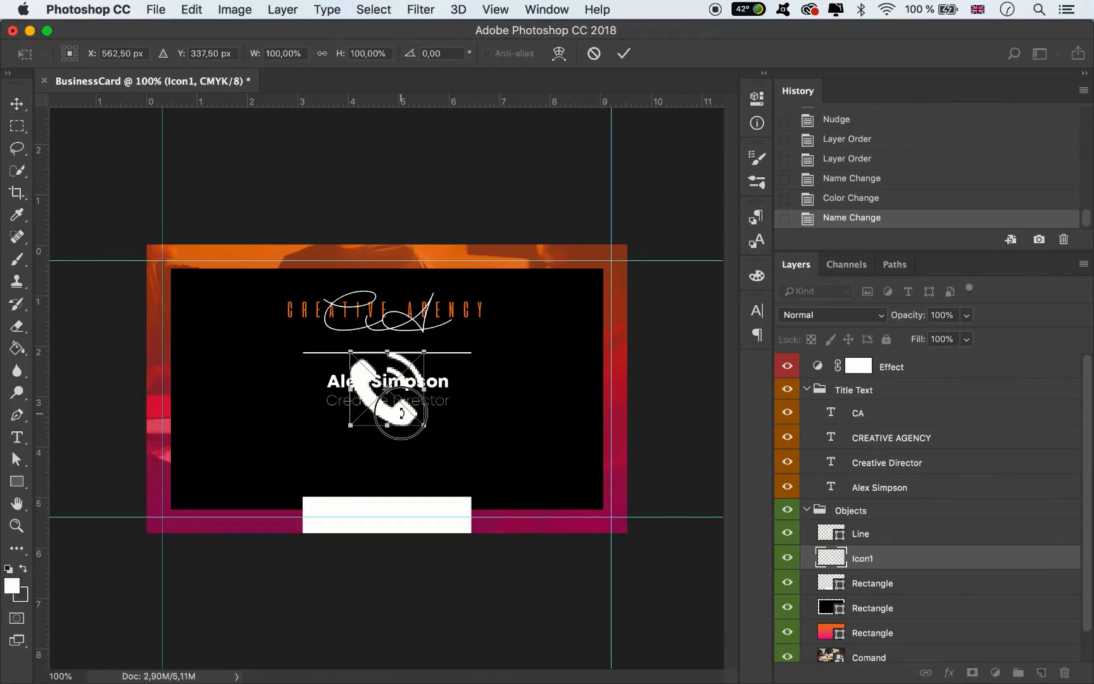
- Position the phone icon at lower left and place Icon2.png, Icon3.png and Icon4.png on the card
left_click_drag(402, 415, 244, 464)
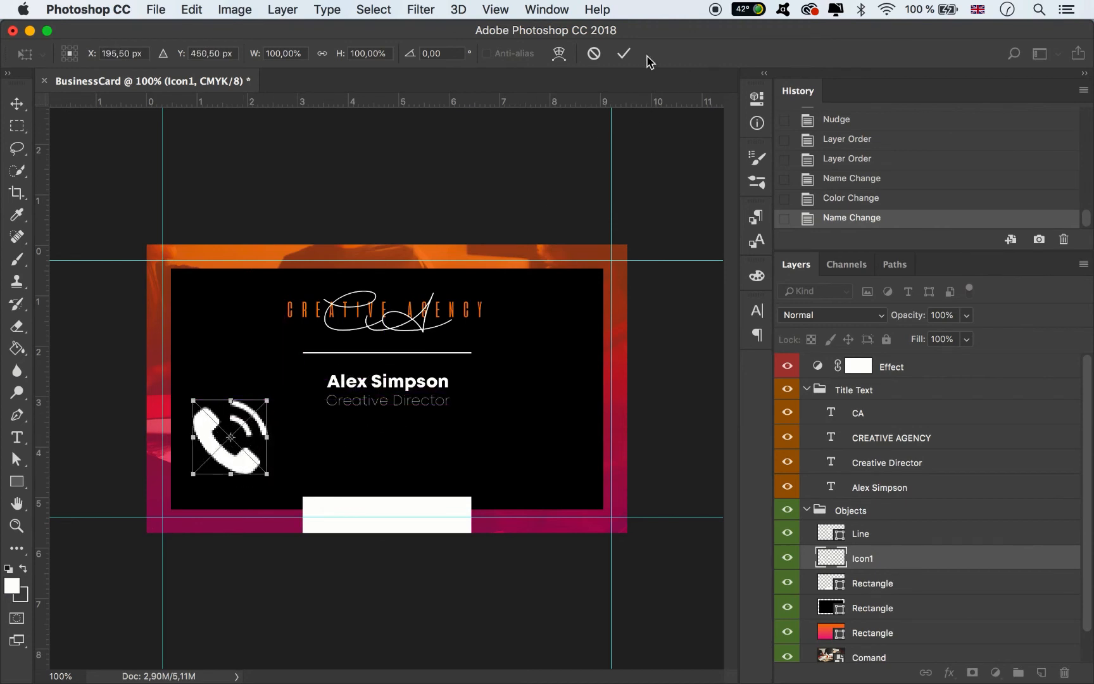
left_click(624, 53)
left_click(176, 658)
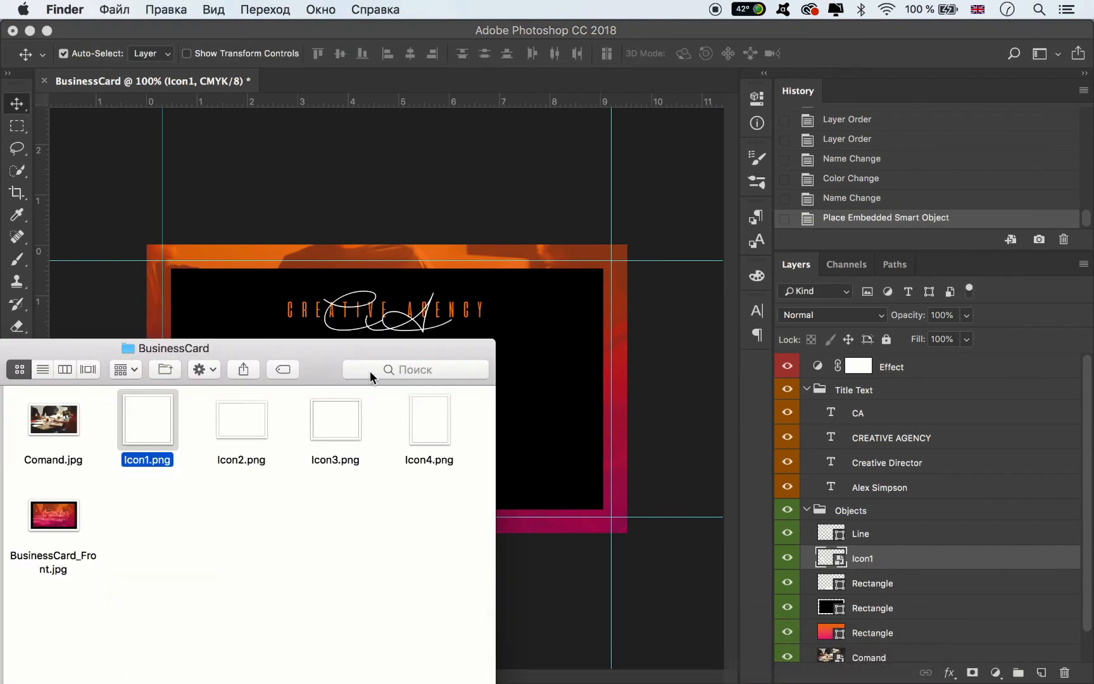
left_click_drag(244, 428, 613, 267)
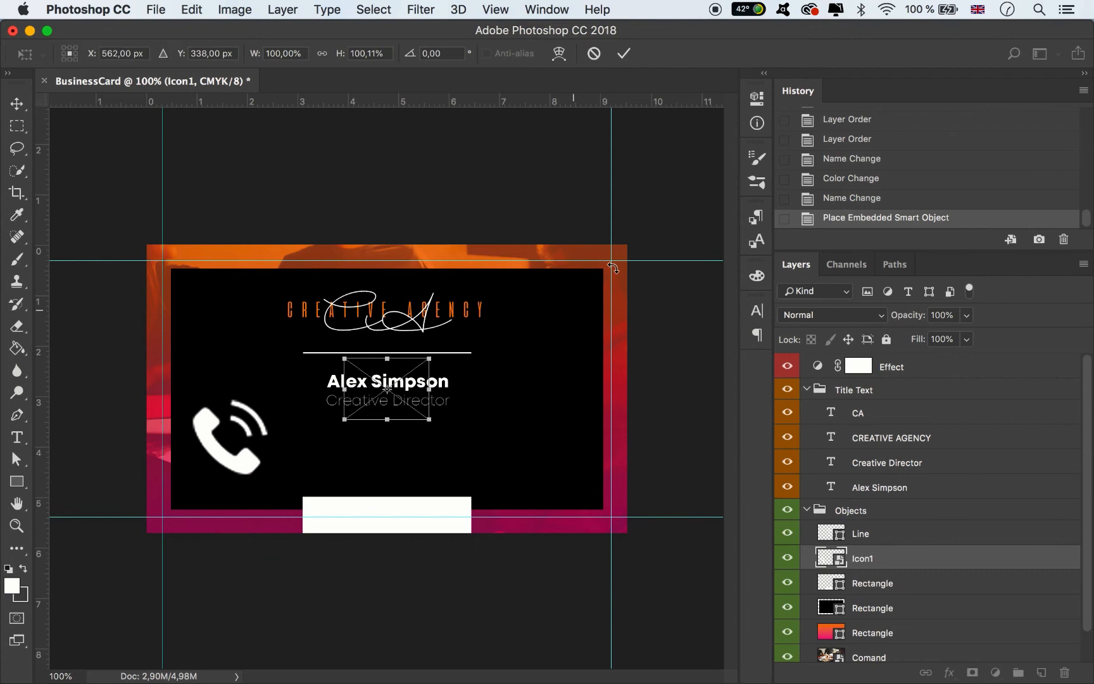
left_click(623, 53)
left_click(167, 658)
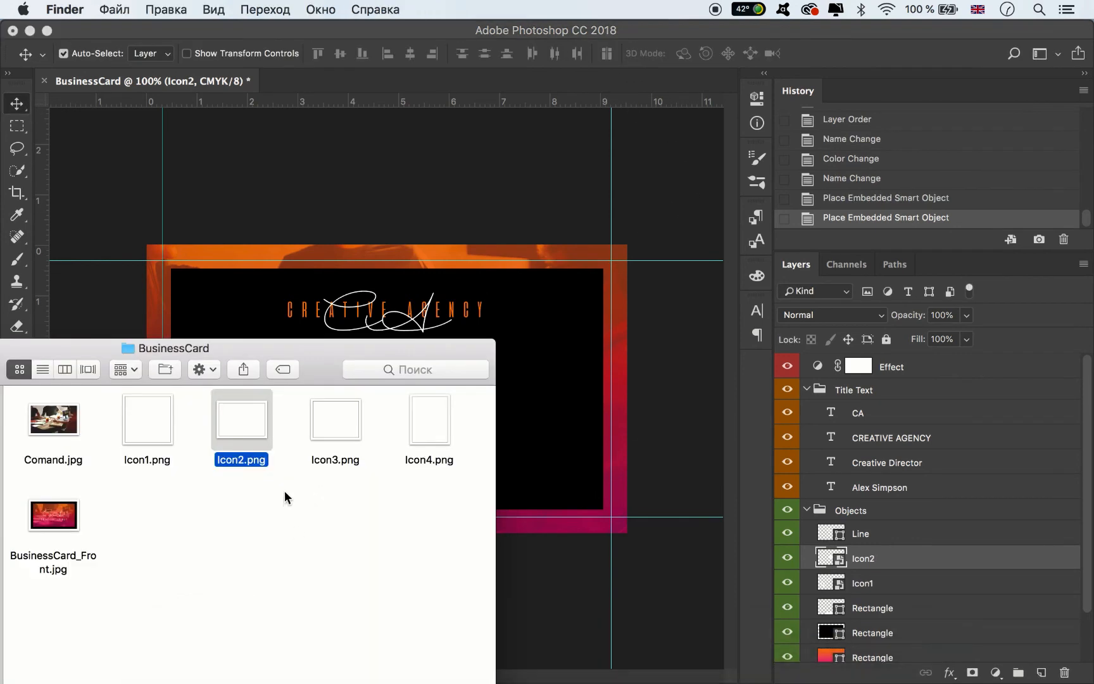
left_click_drag(336, 419, 550, 434)
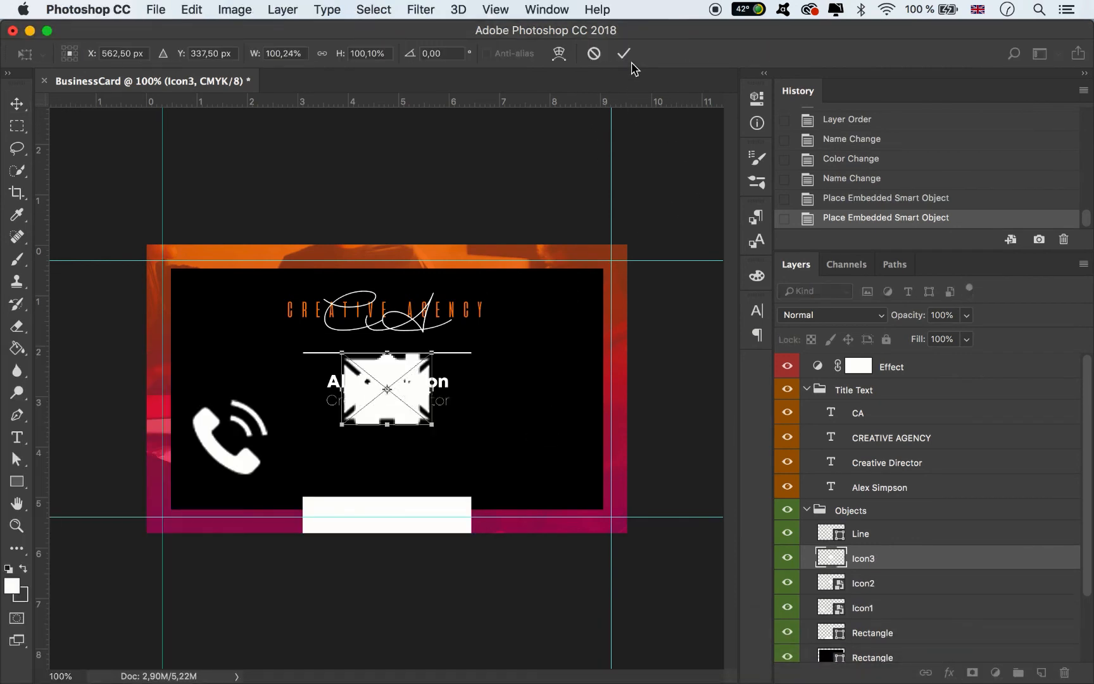
left_click(624, 54)
left_click(167, 656)
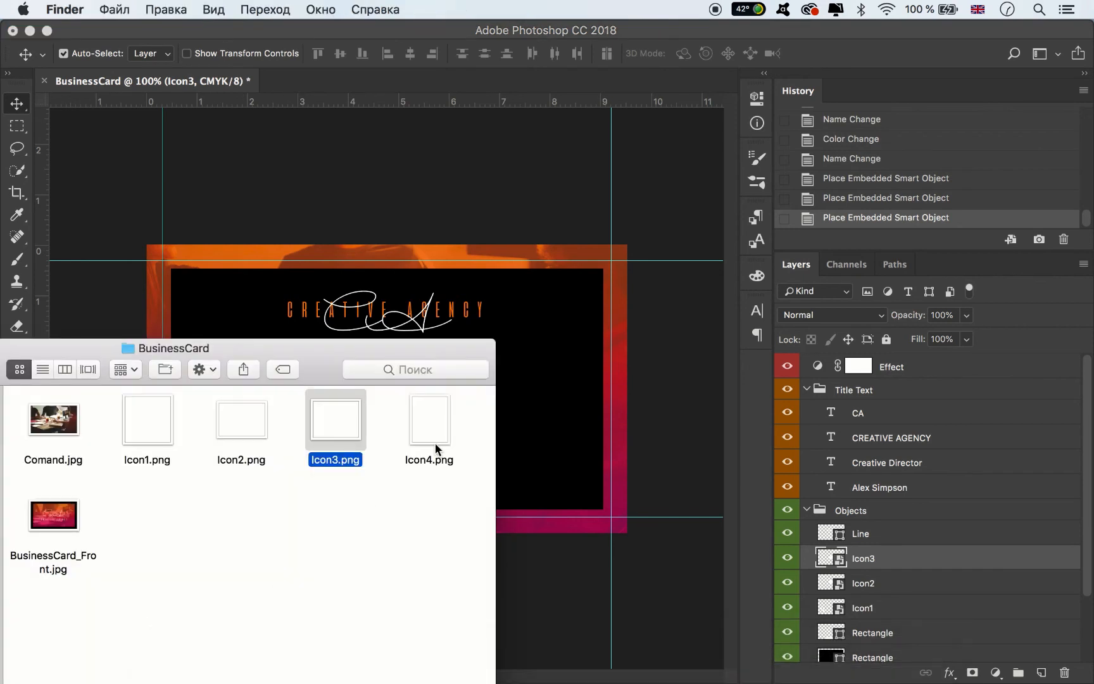
left_click_drag(435, 449, 544, 435)
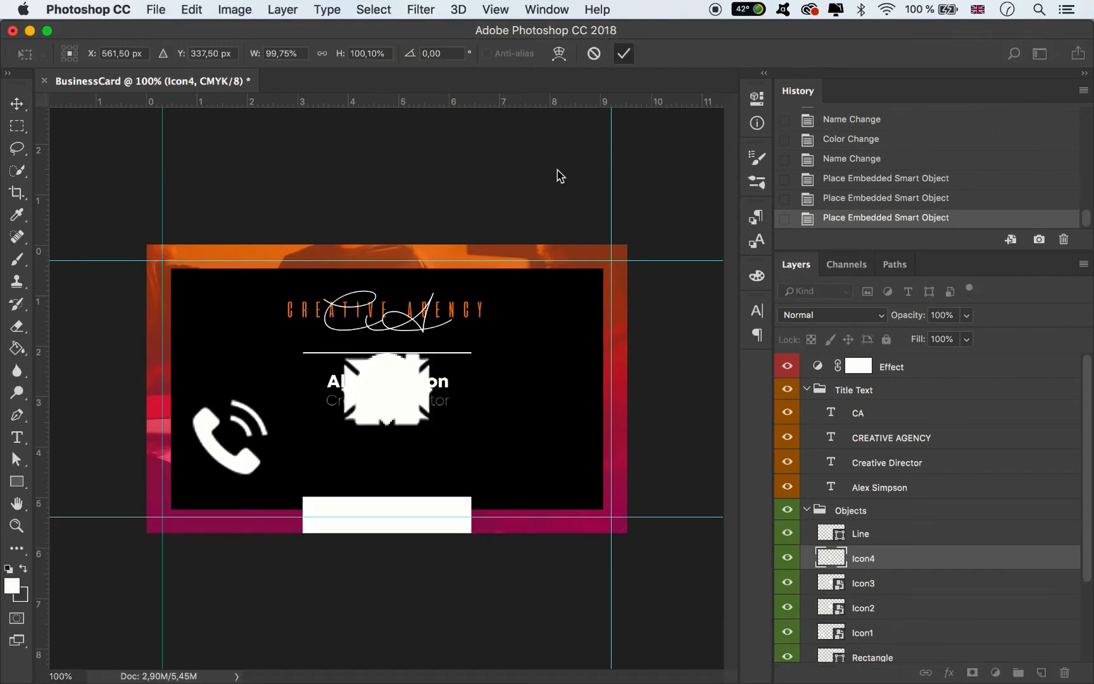
key("Return")
- Arrange the house and envelope icons into the row and move the icon layers above Line
left_click_drag(336, 398, 490, 440)
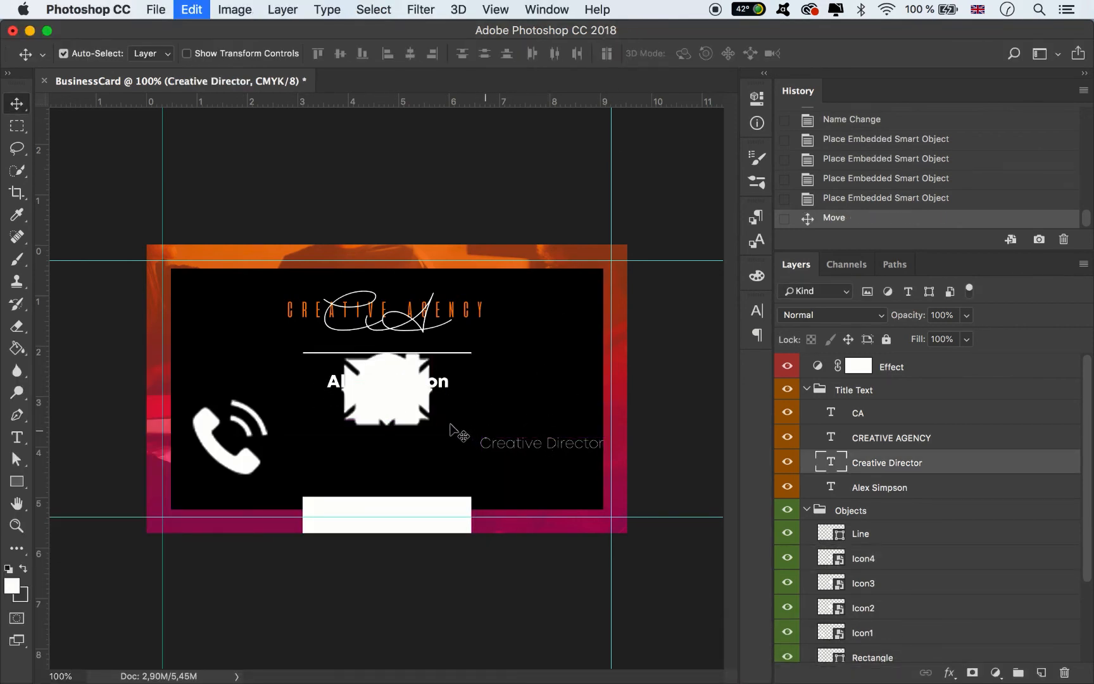
key("super+z")
left_click_drag(411, 422, 572, 463)
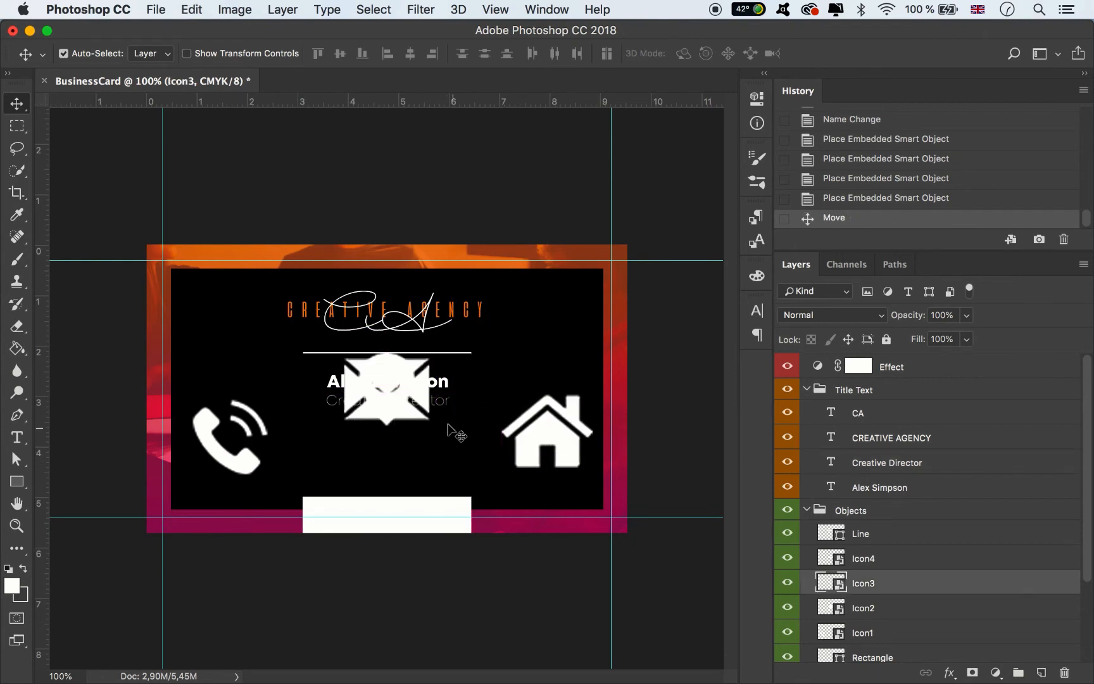
left_click_drag(408, 421, 335, 469)
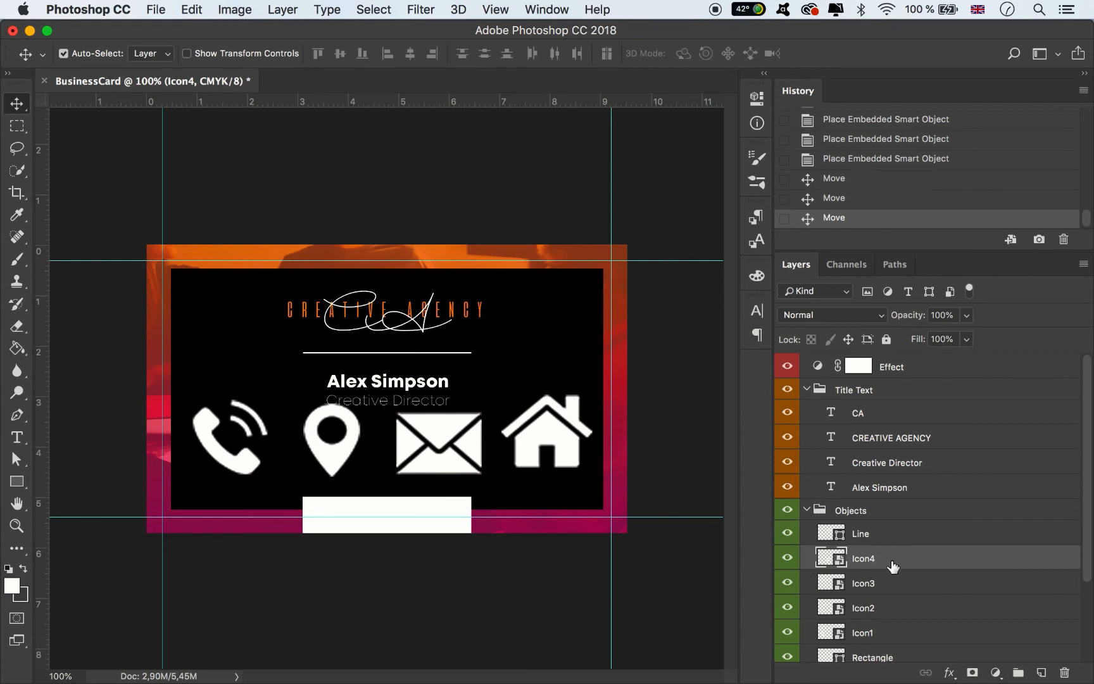
left_click(866, 630, "shift")
left_click_drag(884, 570, 874, 524)
- Group the four icon layers into a group named Icons
left_click(1018, 673)
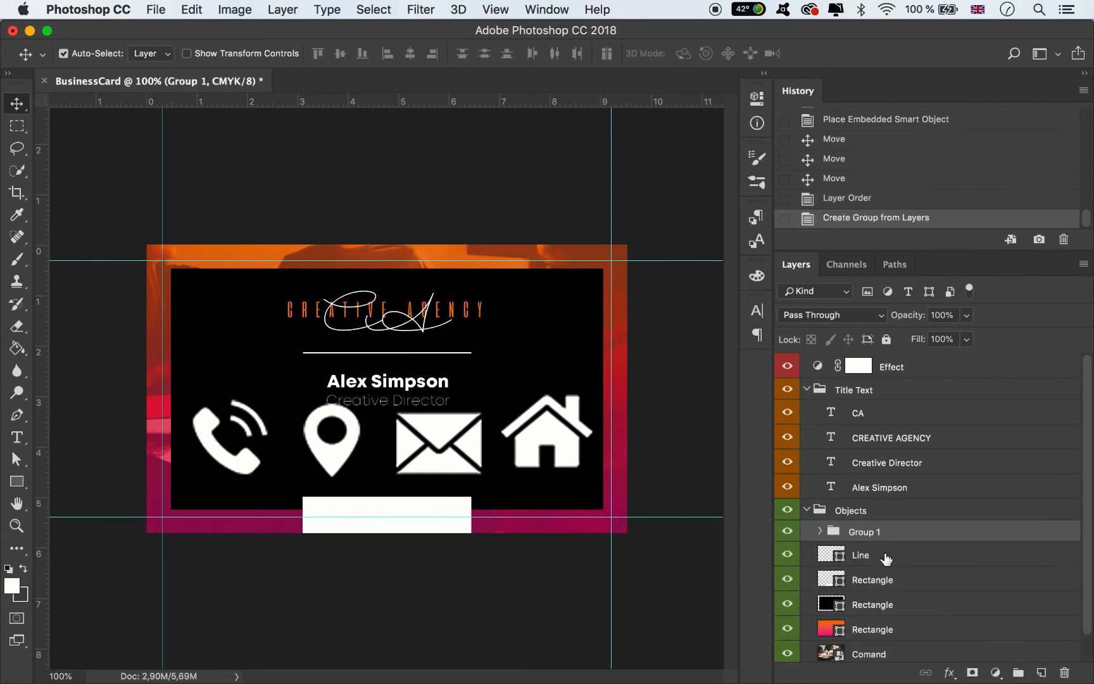
double_click(861, 532)
type("Icons")
key("Return")
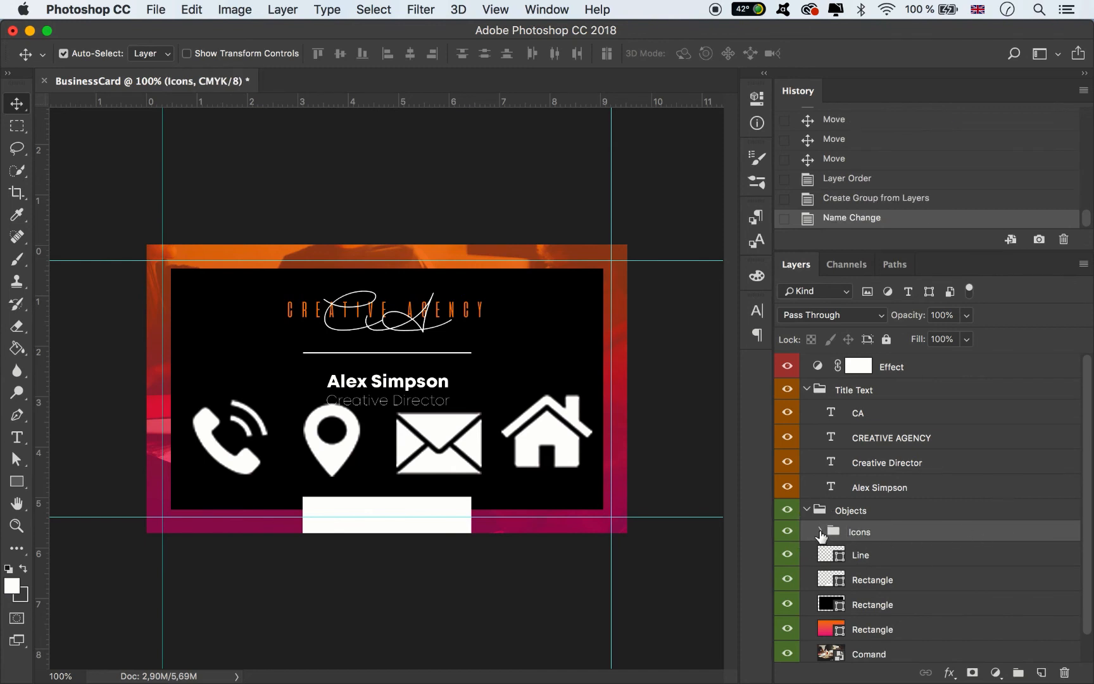
left_click(821, 531)
- Shrink the four icons to about 28% and move them beneath the name and title
left_click(877, 555)
left_click(895, 634, "shift")
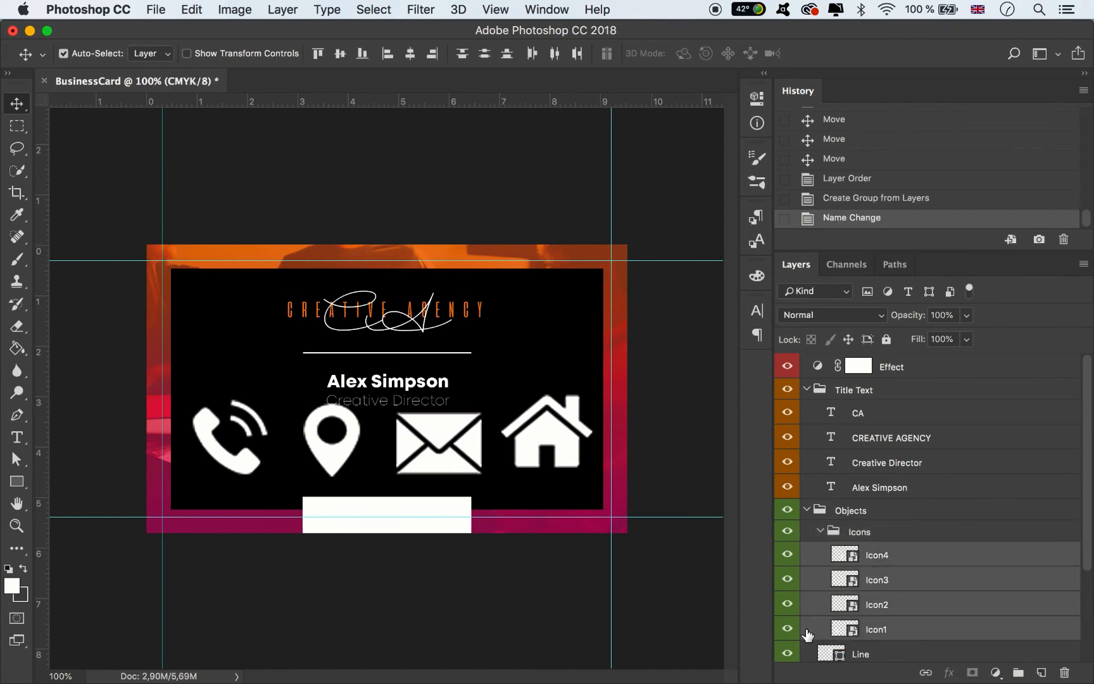
key("super+t")
left_click_drag(591, 485, 308, 437)
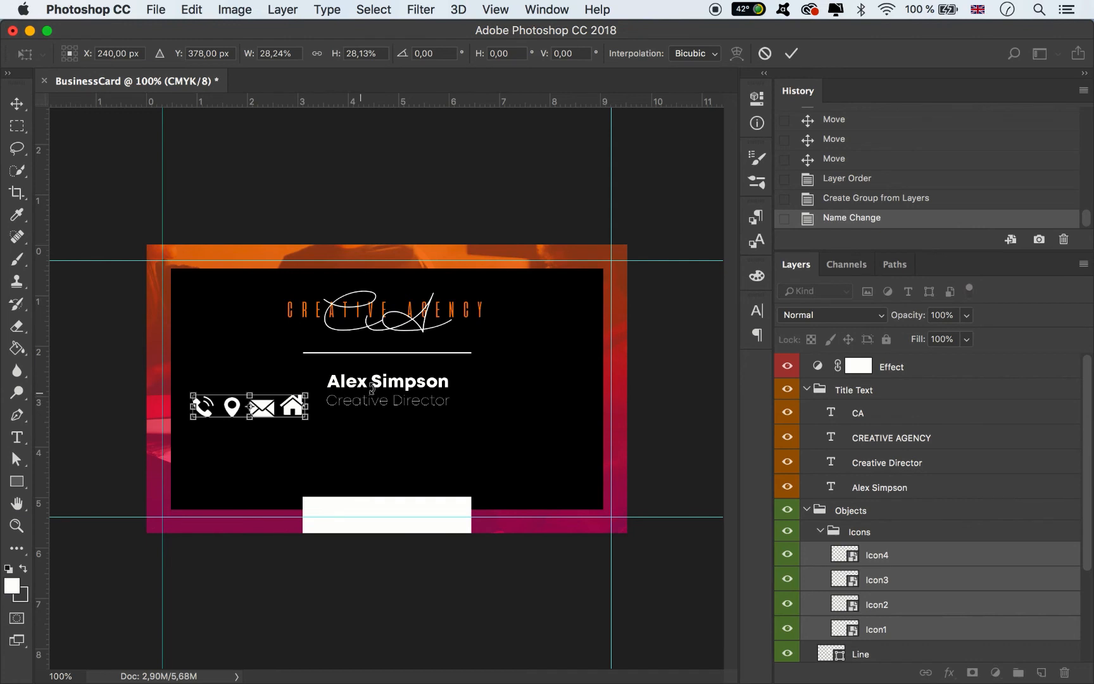
left_click(792, 53)
left_click_drag(304, 406, 428, 434)
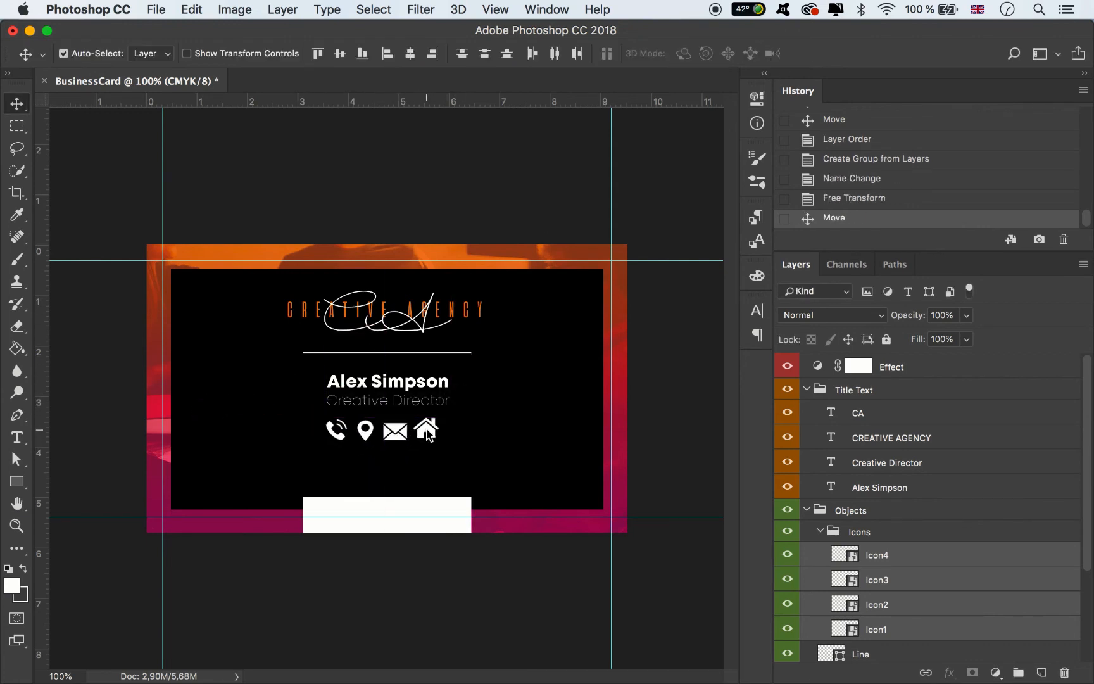
left_click(298, 440)
- Move the phone and envelope icons left and the house and pin icons right into one row
left_click_drag(342, 443, 242, 444)
left_click_drag(387, 437, 318, 444)
left_click_drag(428, 433, 523, 314)
left_click_drag(368, 440, 616, 413)
left_click_drag(535, 322, 434, 455)
left_click_drag(573, 402, 513, 447)
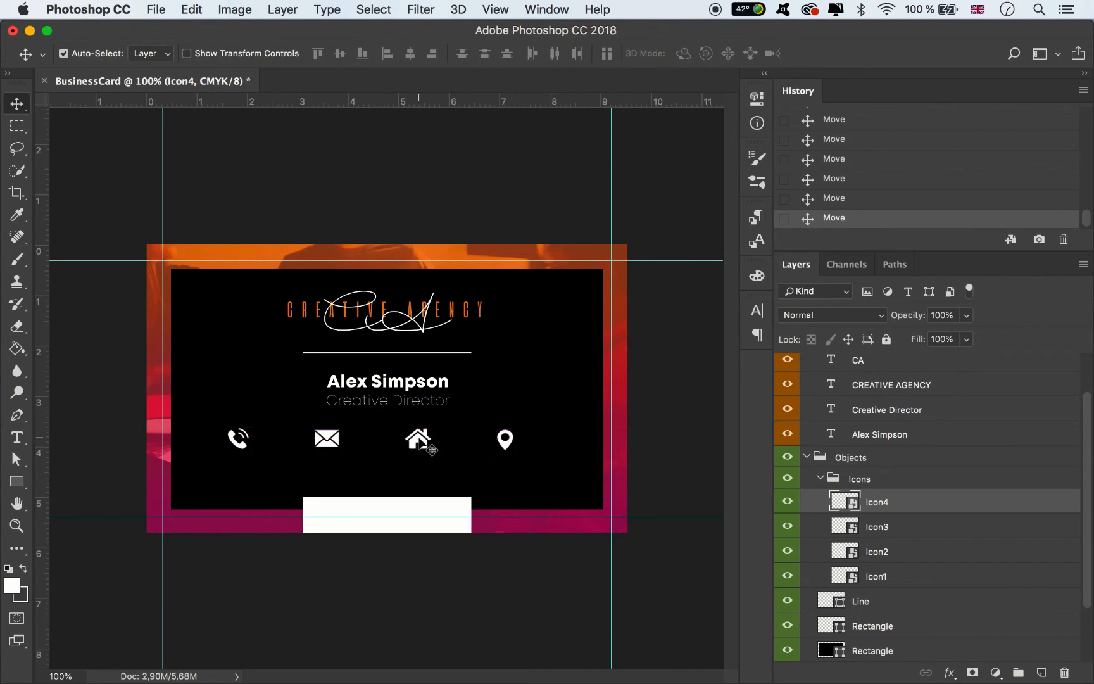
- Select all four icons and shift the row slightly
left_click(419, 438, "shift")
left_click(342, 445, "shift")
left_click(242, 447, "shift")
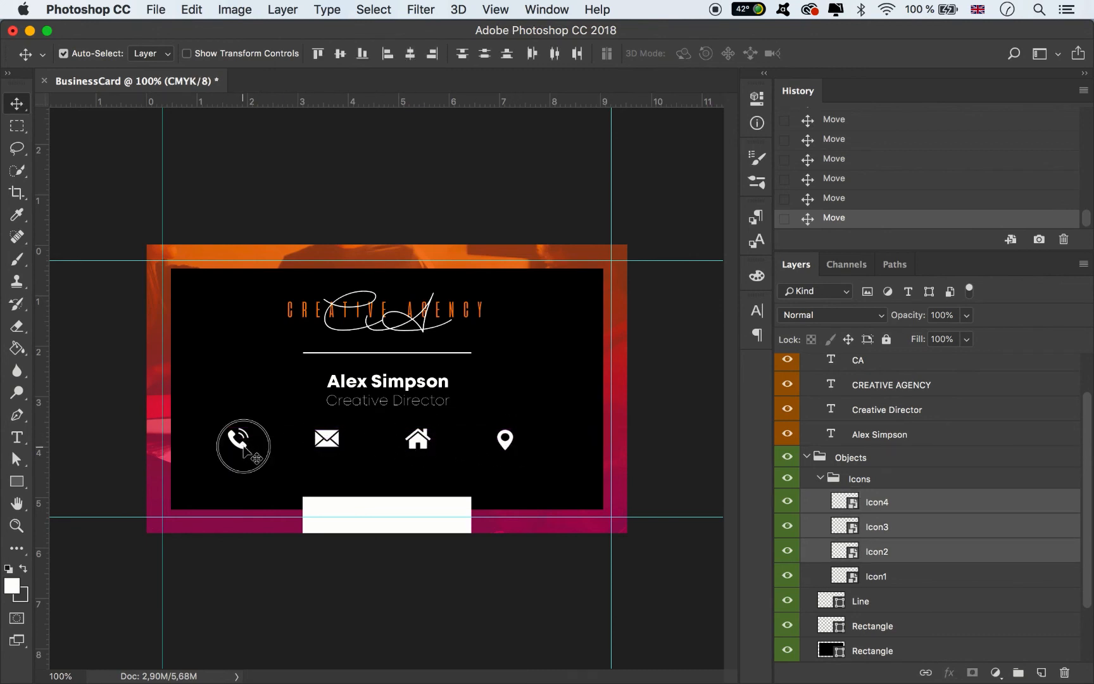
mouse_move(242, 447)
left_mouse_down()
mouse_move(258, 448)
mouse_move(236, 448)
left_mouse_up()
left_click(520, 398)
- Even out the icon spacing to 1.52 cm and centre the row beneath the name
mouse_move(339, 448)
left_mouse_down()
mouse_move(318, 447)
mouse_move(327, 447)
left_mouse_up()
left_click_drag(518, 437, 527, 386)
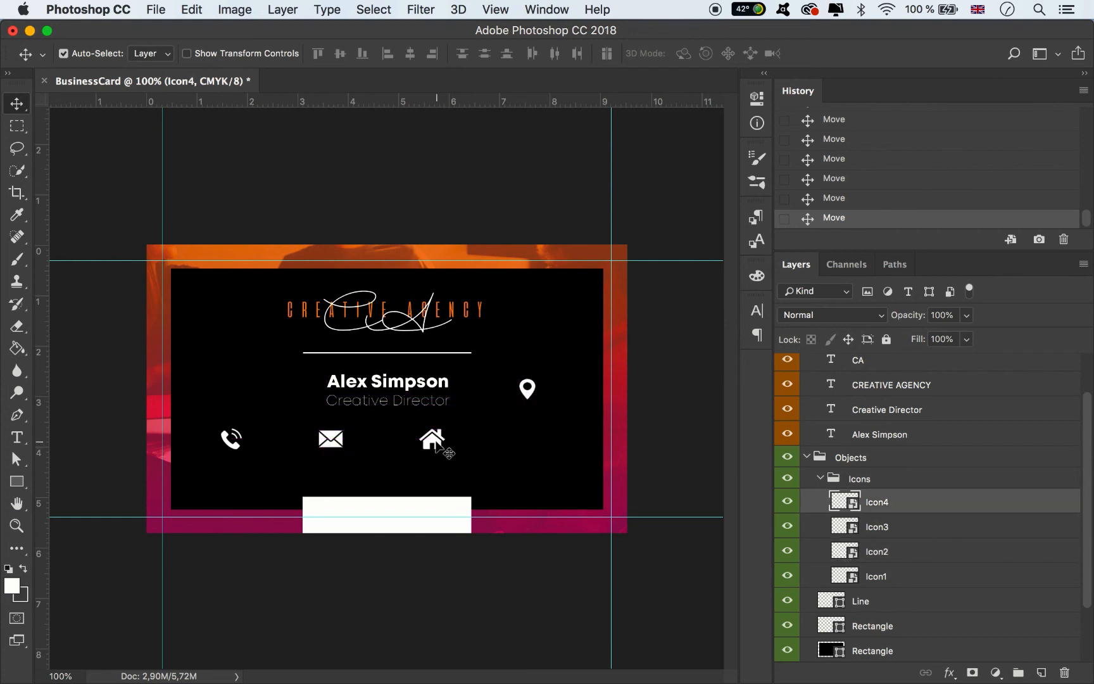
left_click_drag(448, 452, 448, 455)
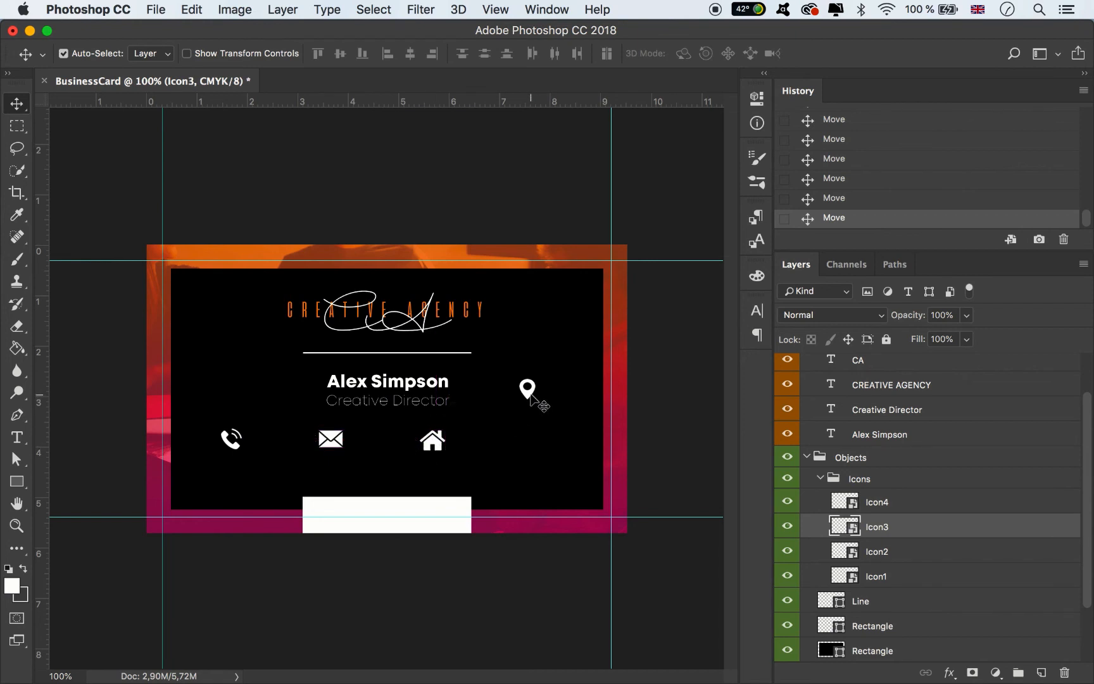
left_click_drag(531, 398, 532, 447)
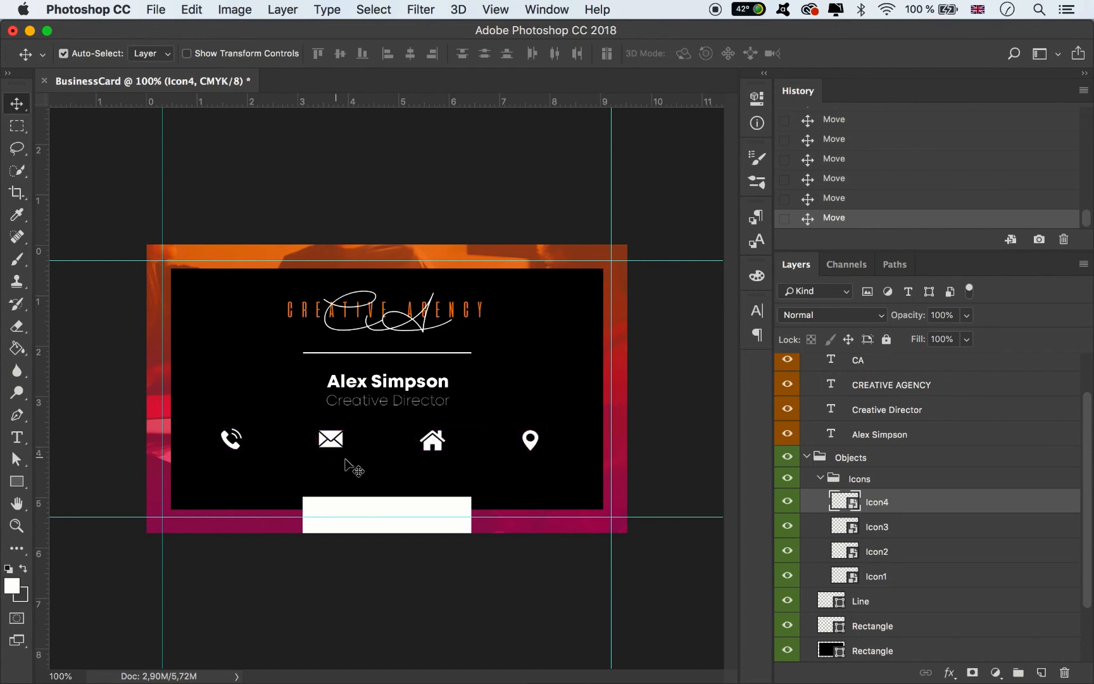
left_click(889, 570, "shift")
left_click_drag(444, 444, 449, 447)
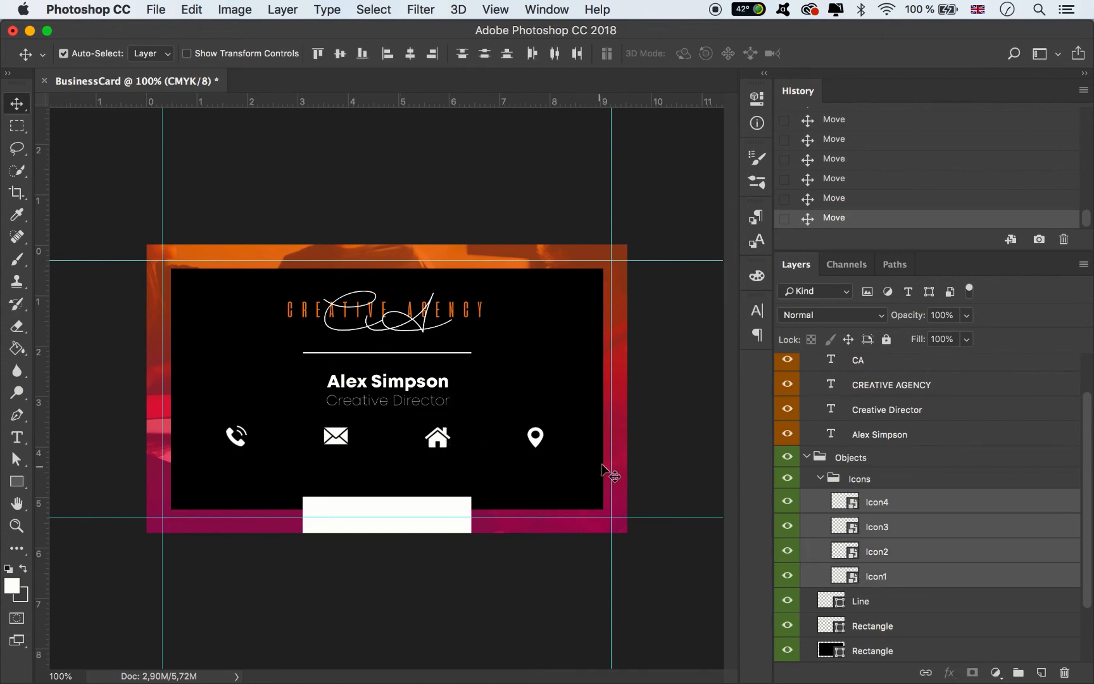
key("Up")
key("Up")
key("Up")
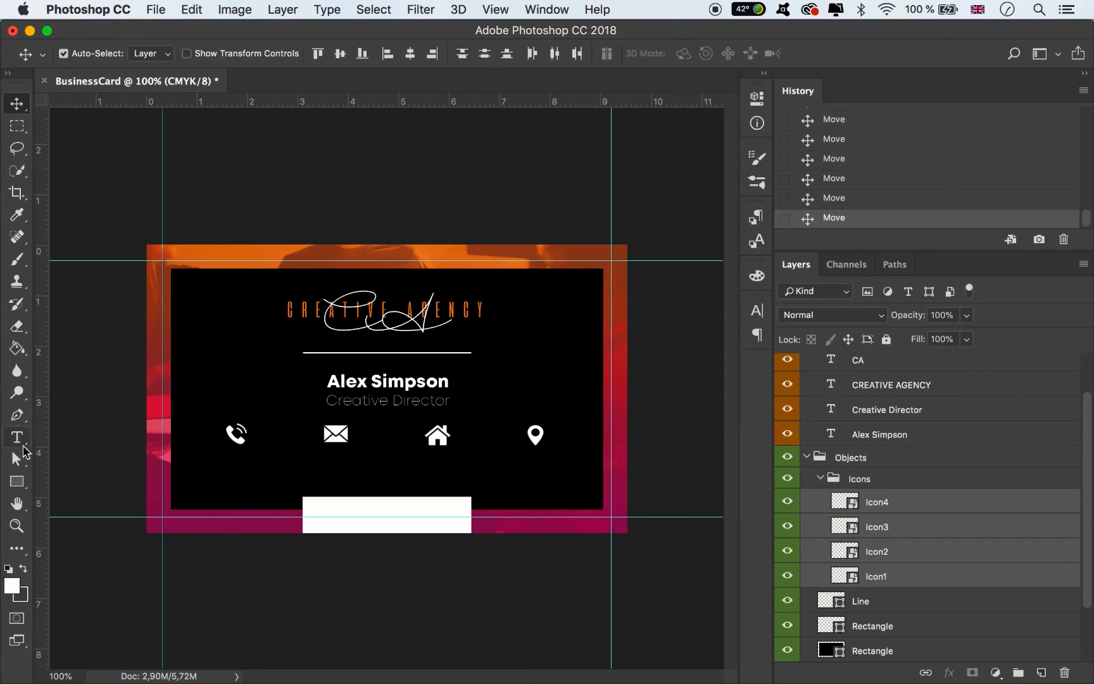
- Pick the Horizontal Type tool to start adding new text to the card
left_click(23, 438)
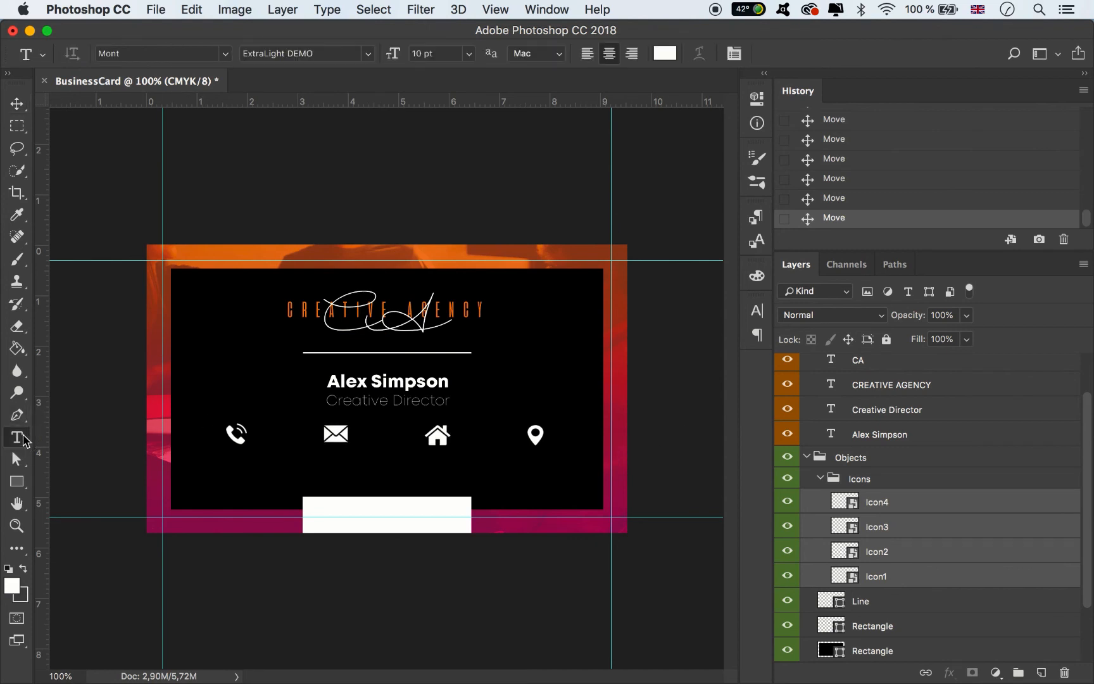
left_click(412, 472)
type("www")
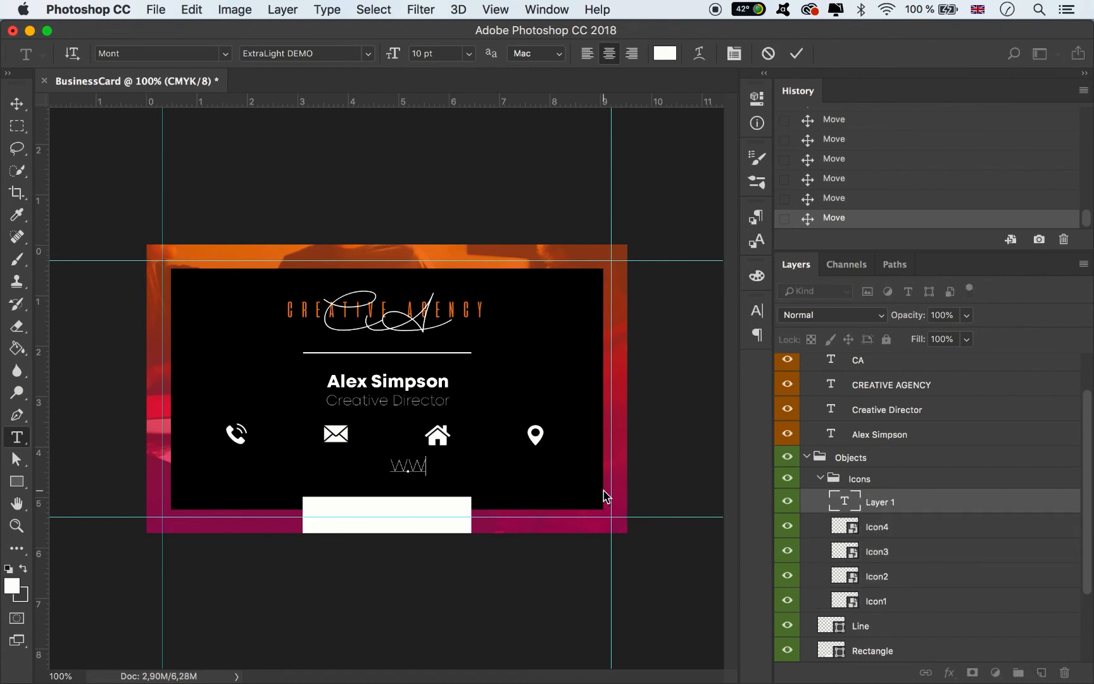
key("BackSpace")
key("BackSpace")
type(".yoursite.com")
- Set the website text to Mont Heavy at 5 pt
key("cmd+a")
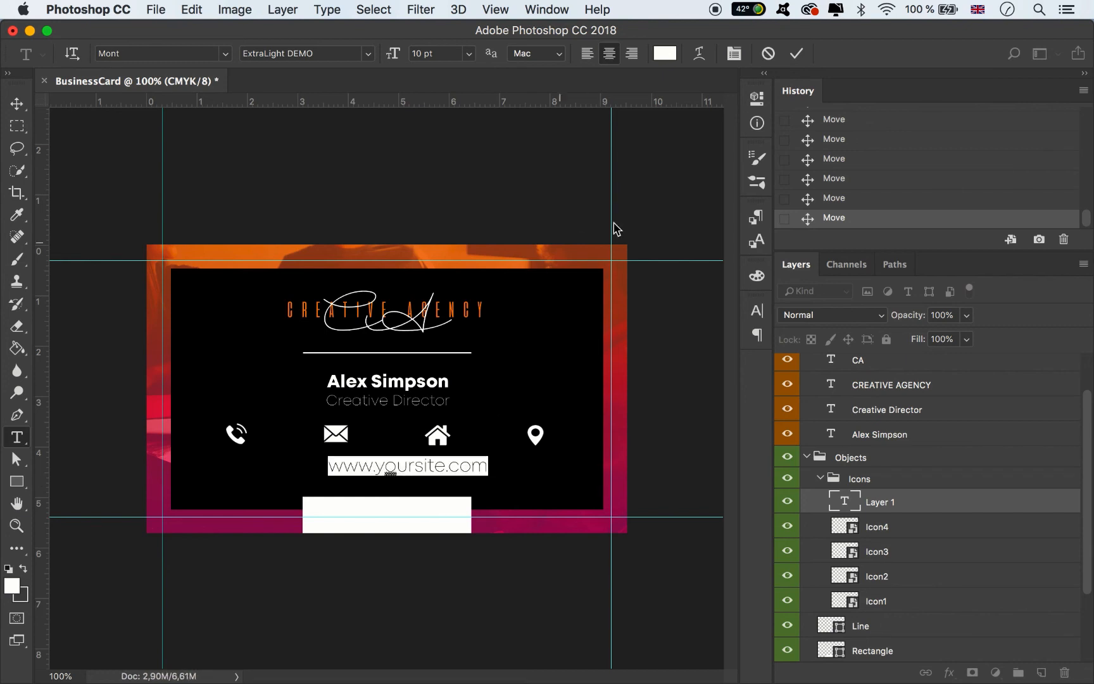
left_click(756, 310)
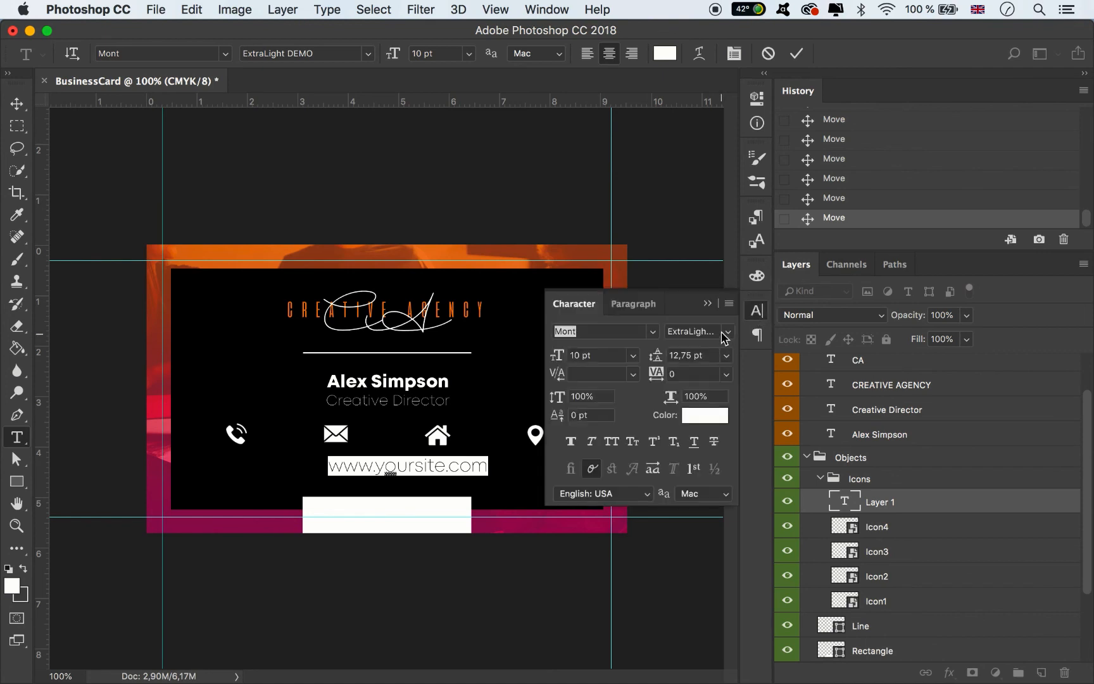
left_click(725, 332)
left_click(730, 338)
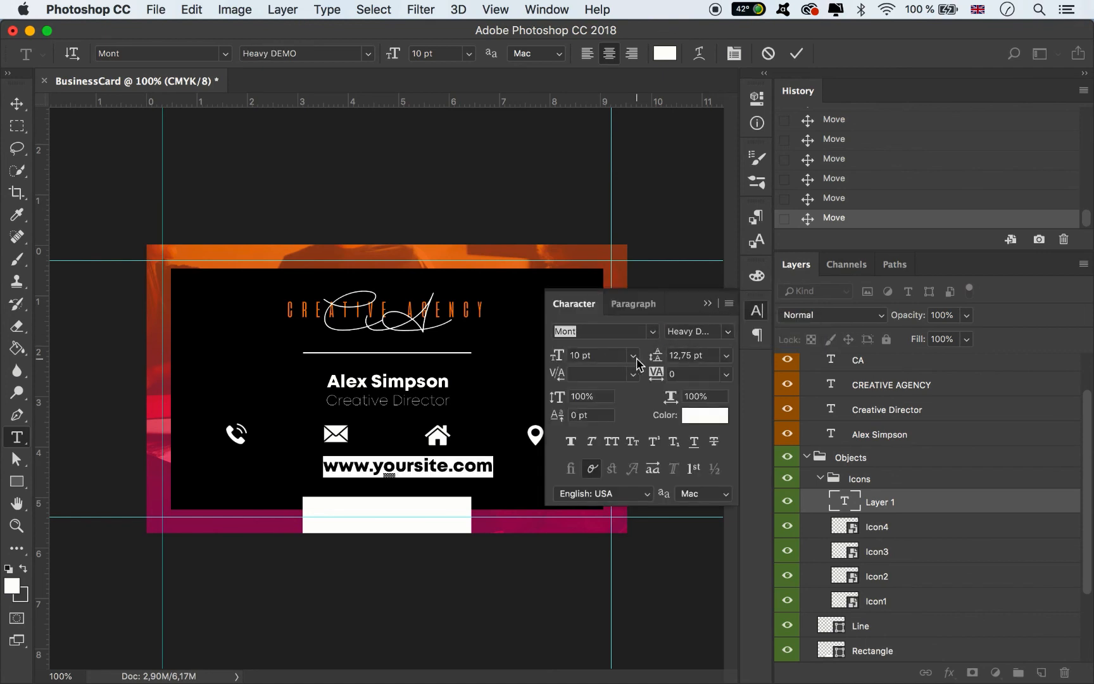
left_click(633, 355)
left_click(605, 393)
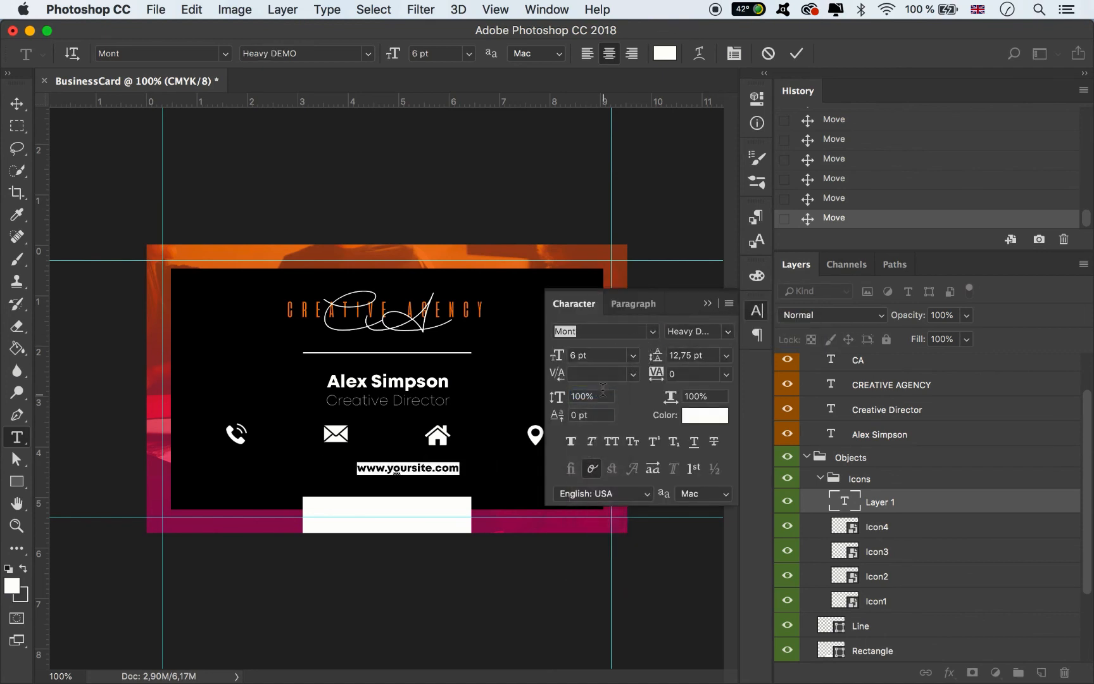
double_click(576, 356)
type("4")
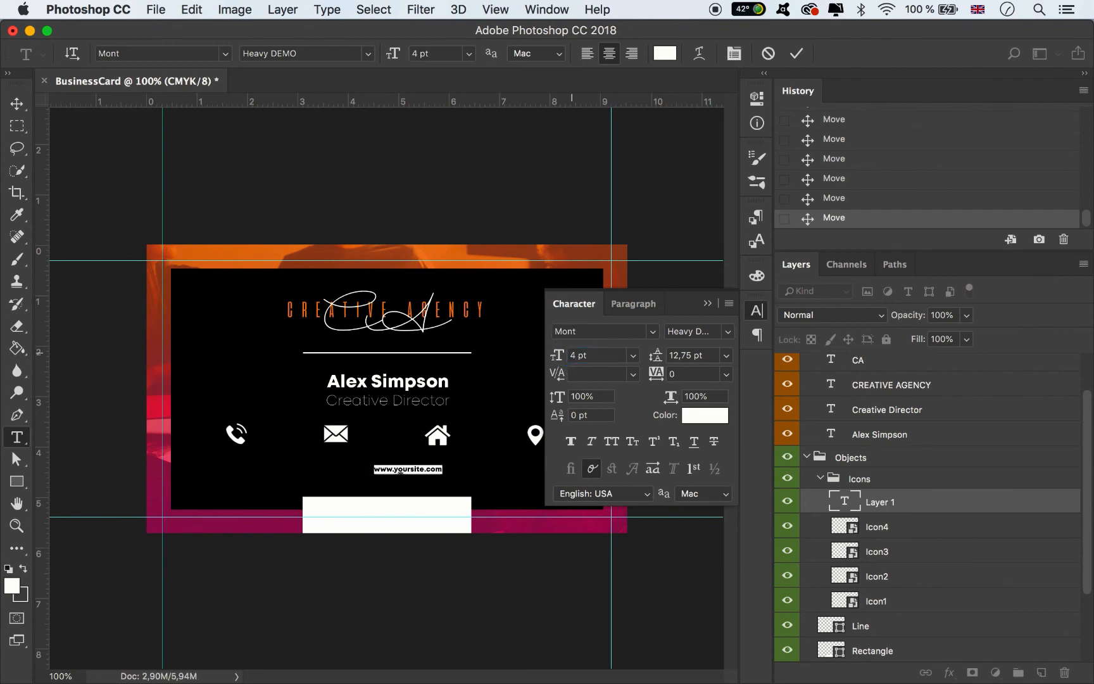
left_click(573, 356)
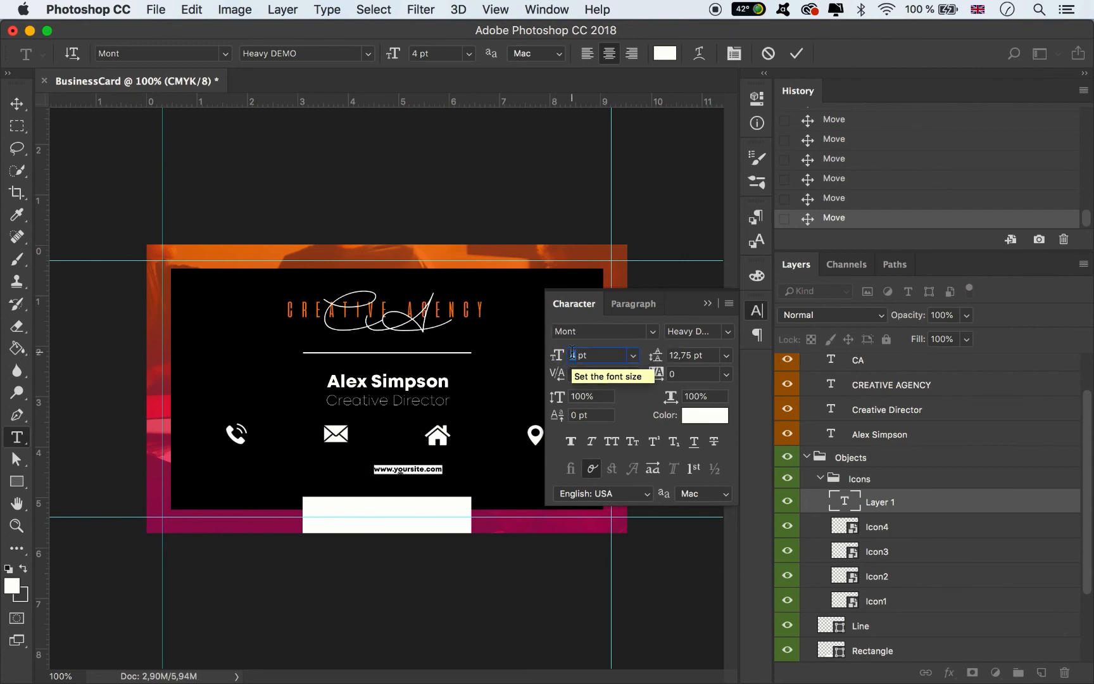
type("5")
key("Return")
left_click(708, 304)
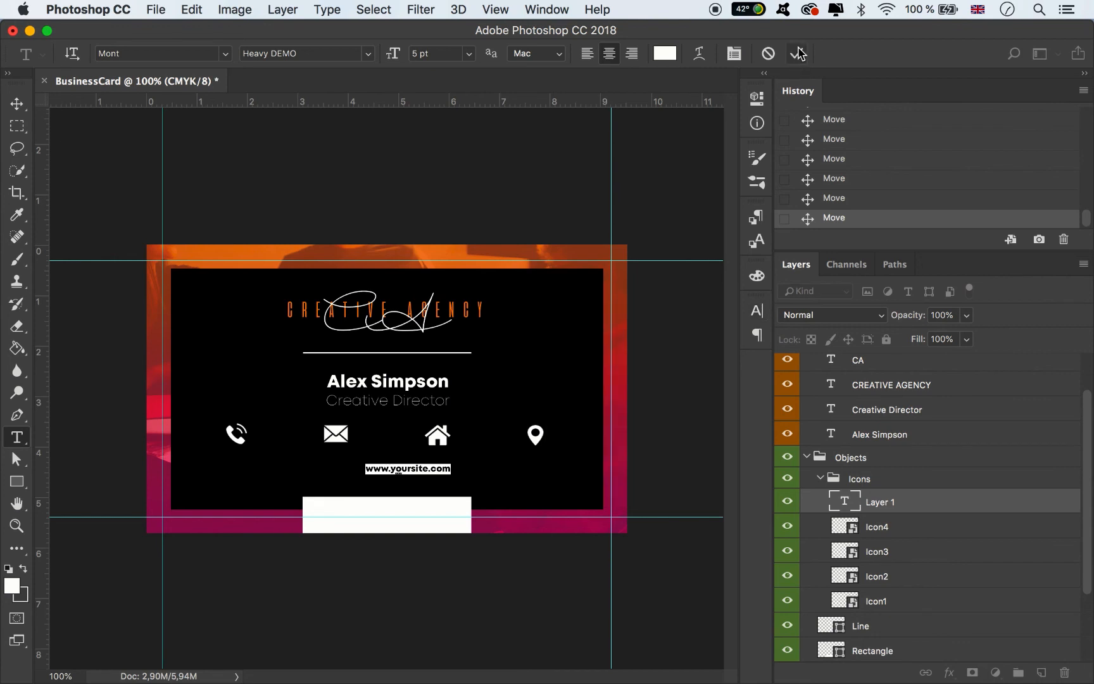
- Commit the website text and nudge it right under the house icon
left_click(796, 53)
left_click(17, 103)
left_click_drag(418, 470, 557, 462)
- Replace the copied text under the pin with a two-line street address
left_click(18, 439)
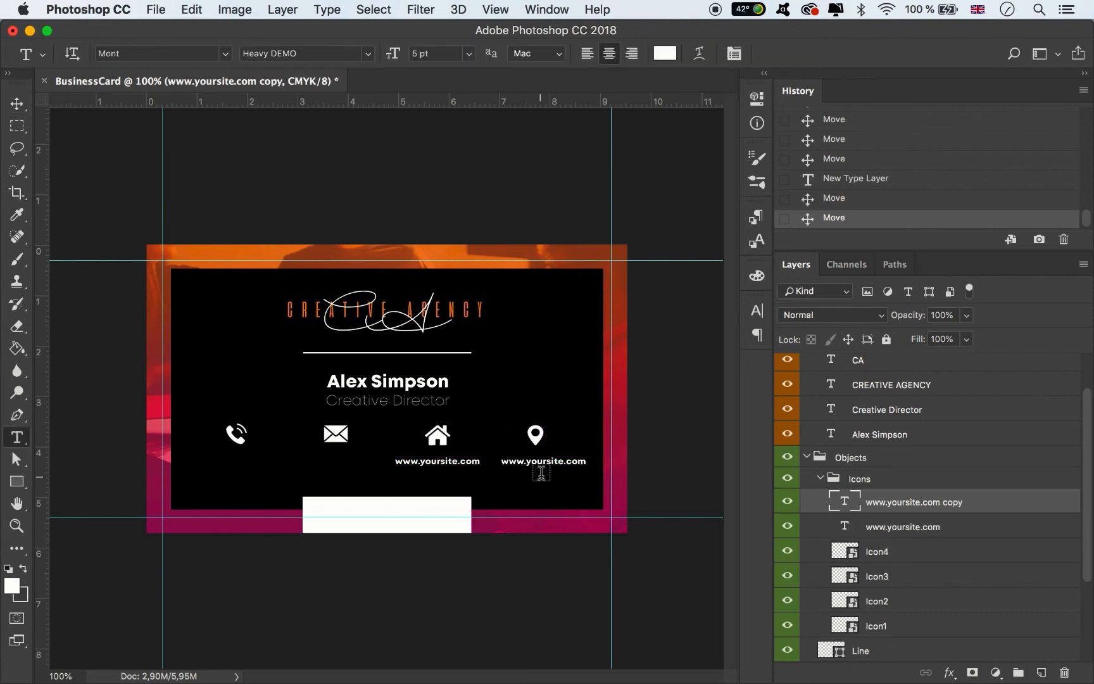
double_click(542, 460)
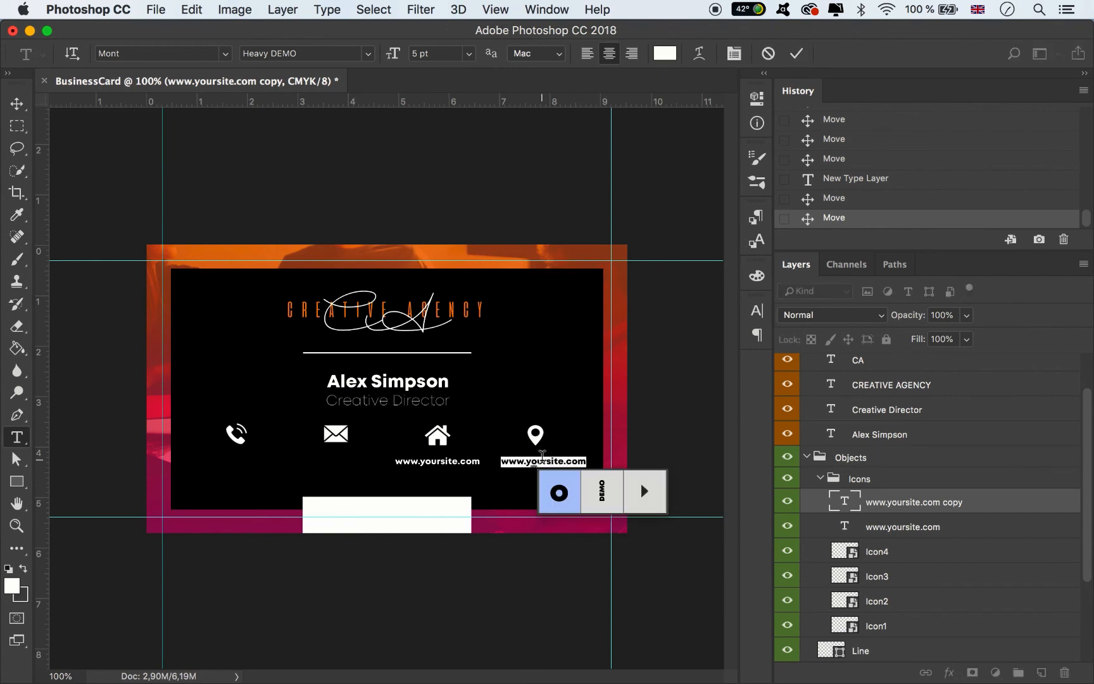
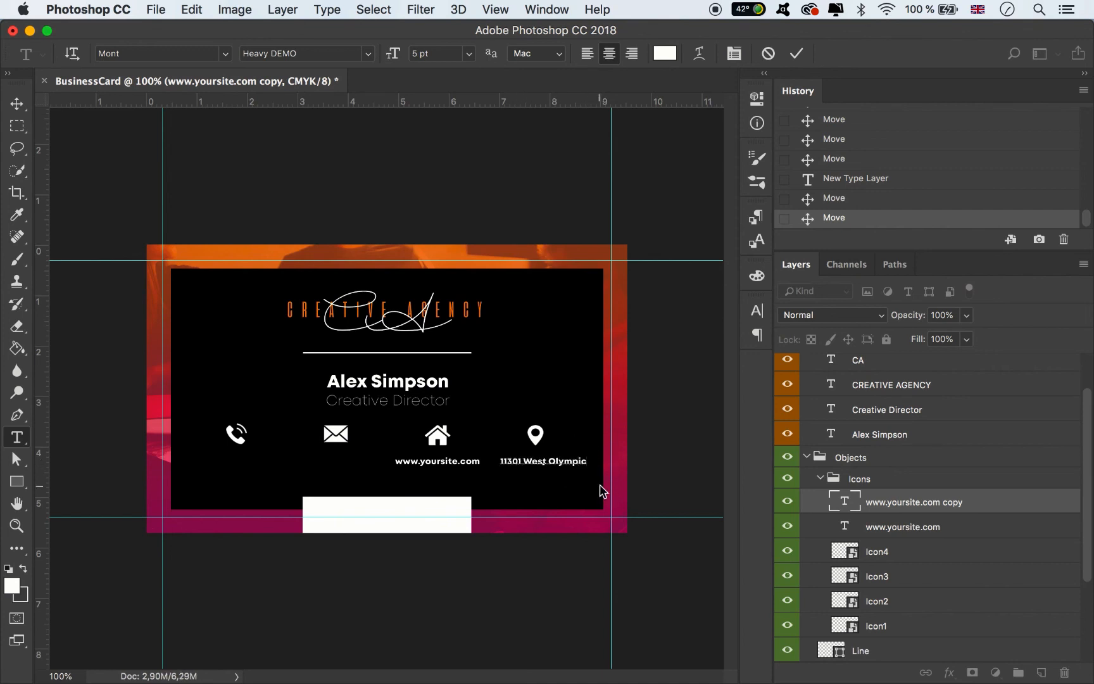
key("Return")
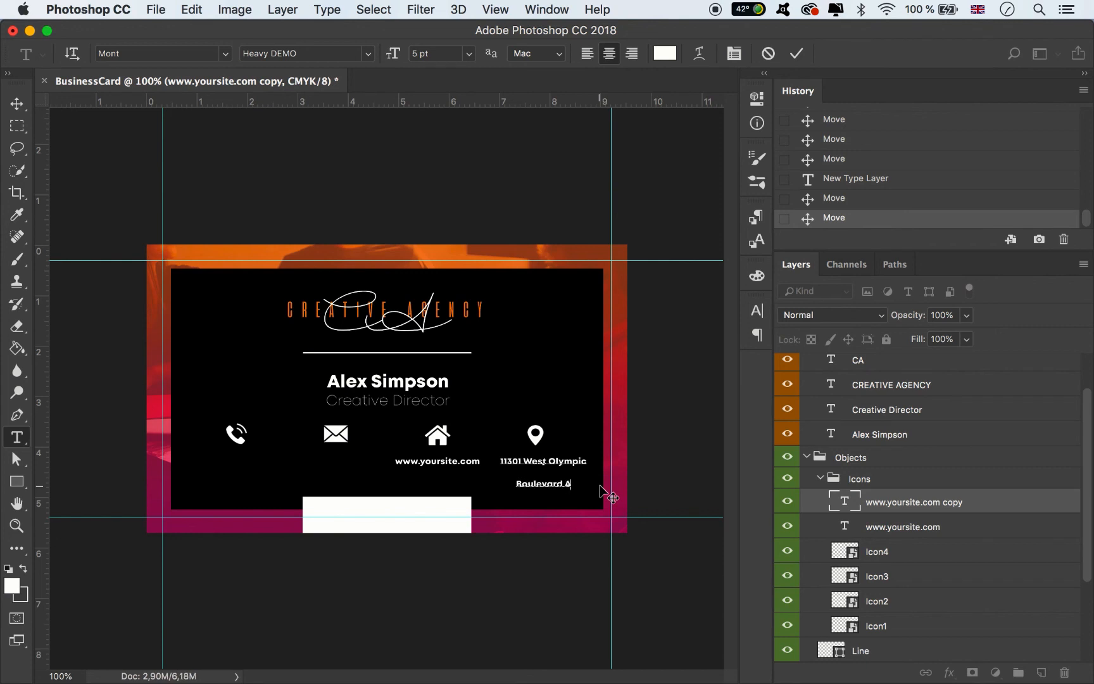
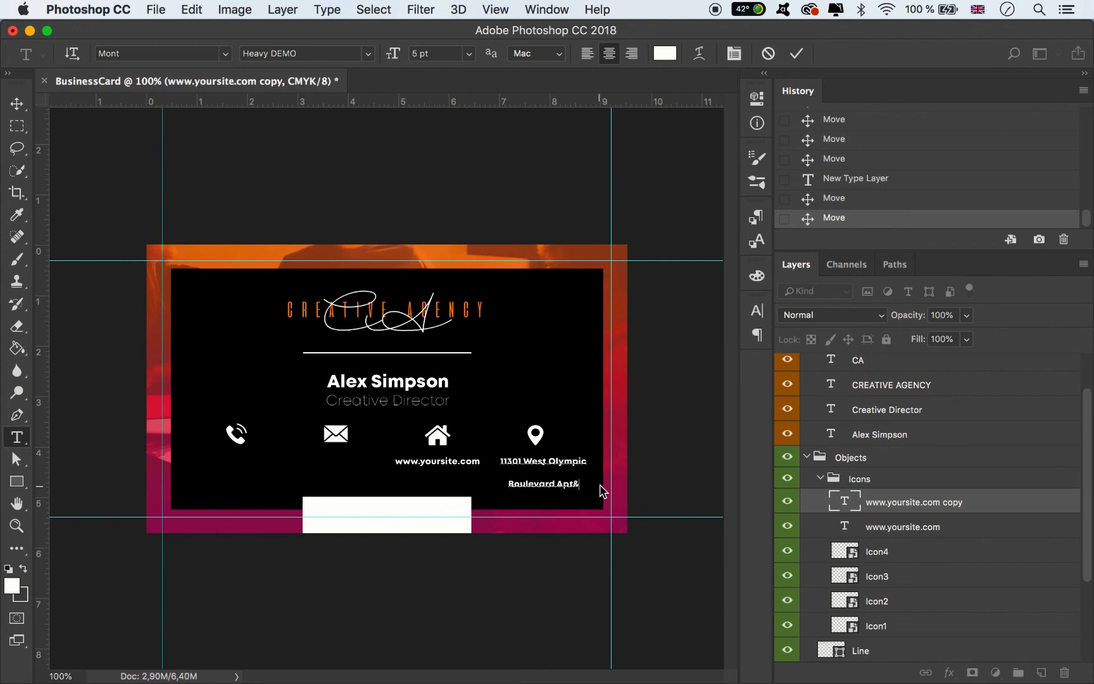
- Give the address 5 pt leading, commit it, and move it beside the website text
key("super+a")
left_click(756, 312)
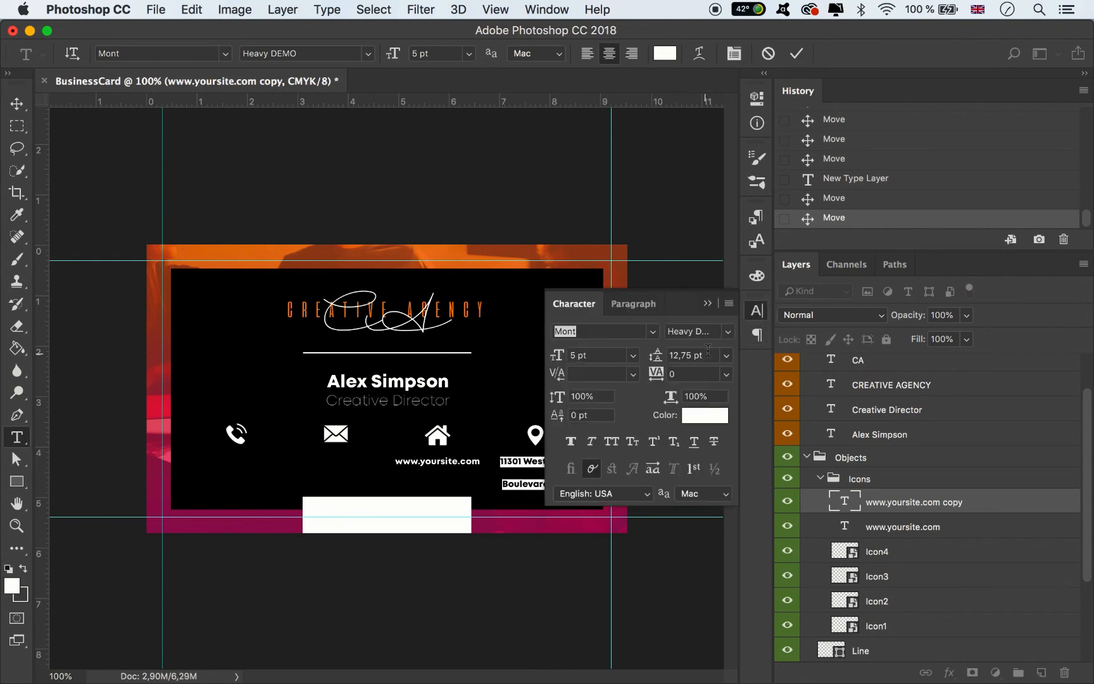
type("5")
key("Return")
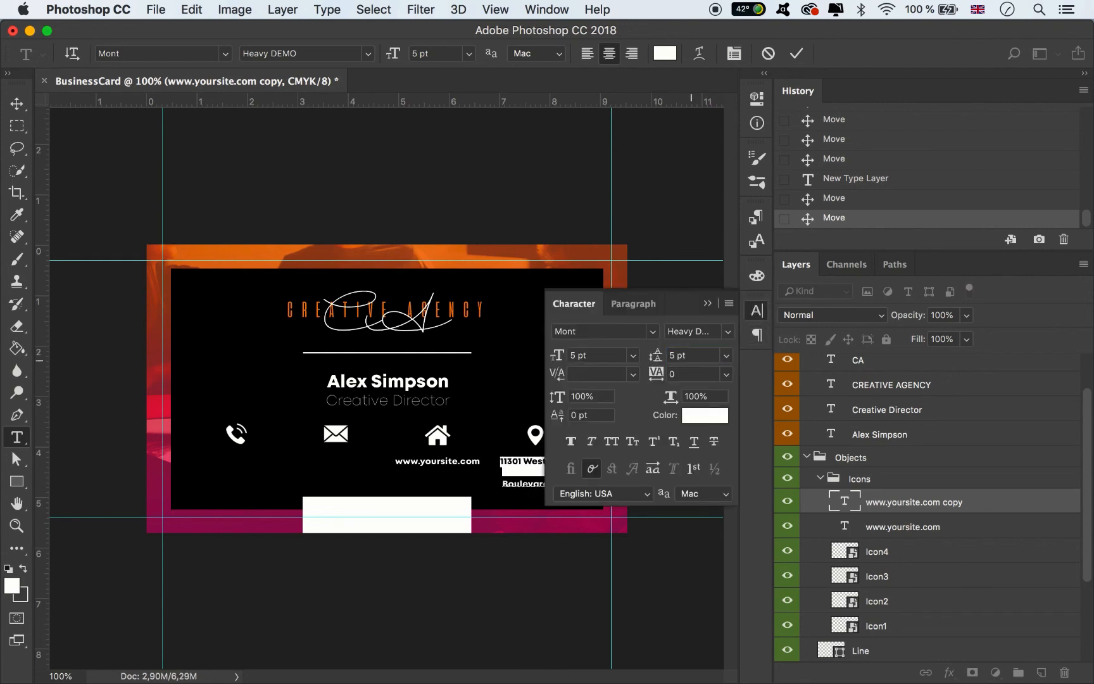
left_click(708, 306)
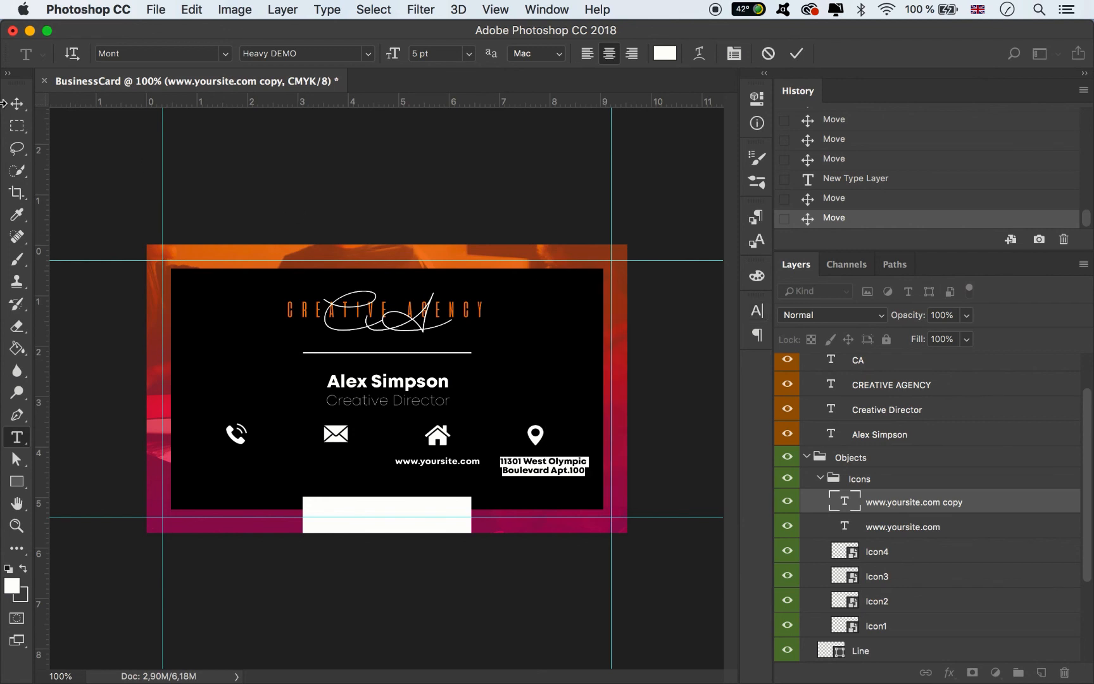
left_click(16, 102)
mouse_move(548, 475)
left_mouse_down()
mouse_move(507, 469)
mouse_move(538, 466)
left_mouse_up()
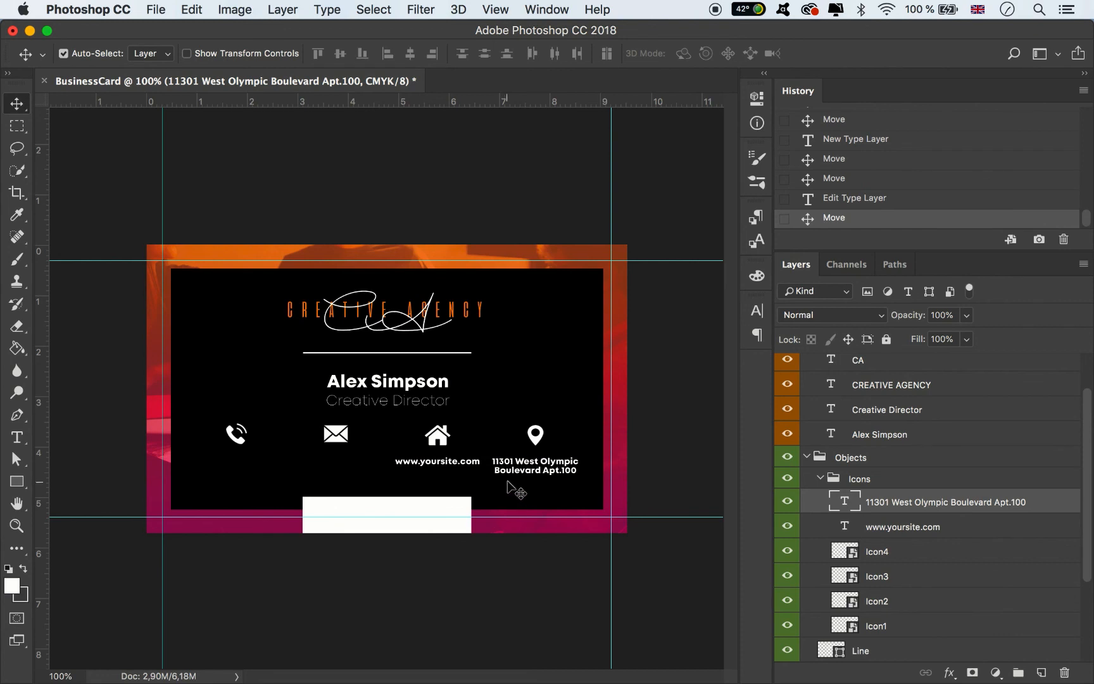
- Set both the website and address text to 4 pt size with 4 pt leading
left_click(476, 462, "shift")
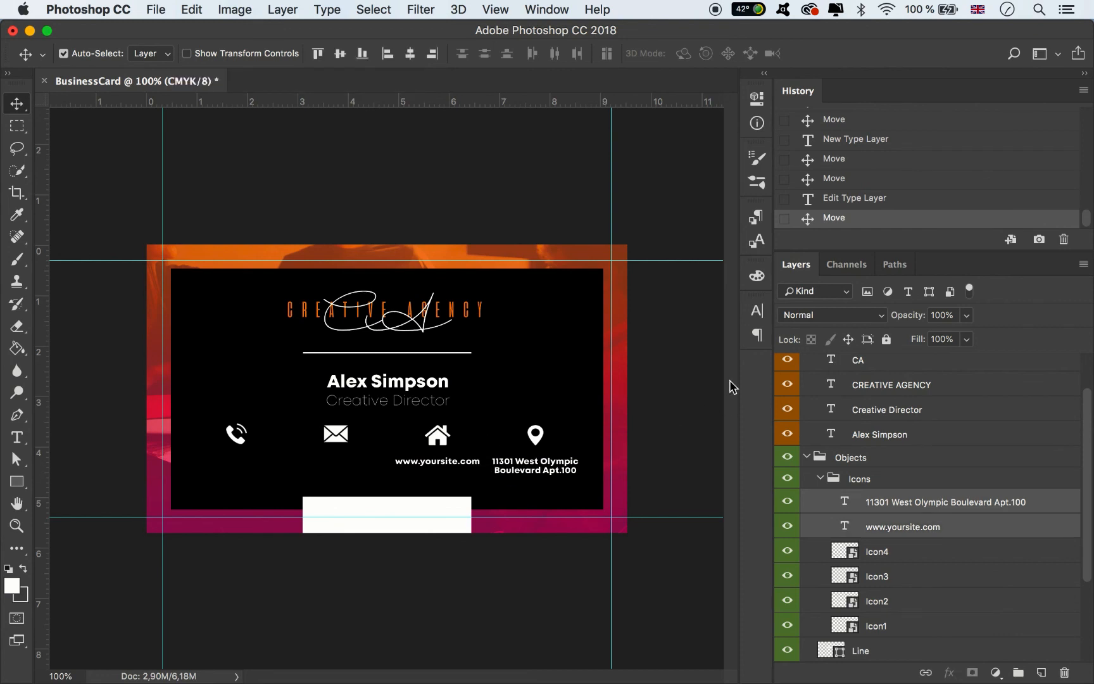
left_click(758, 310)
left_click(573, 356)
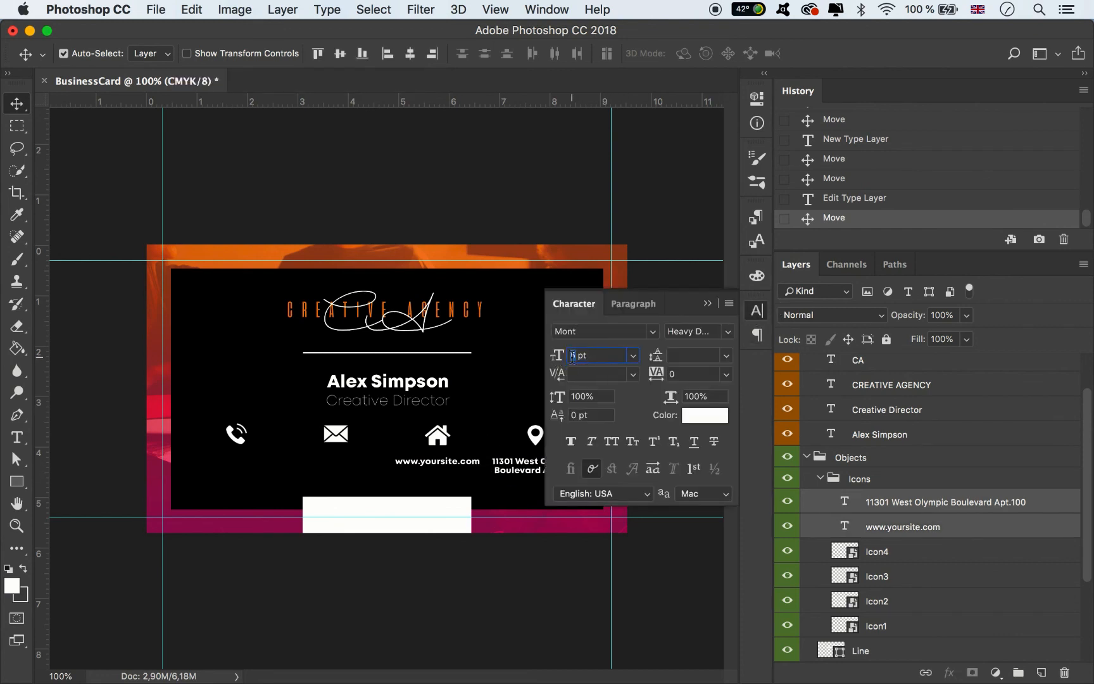
type("4")
key("Return")
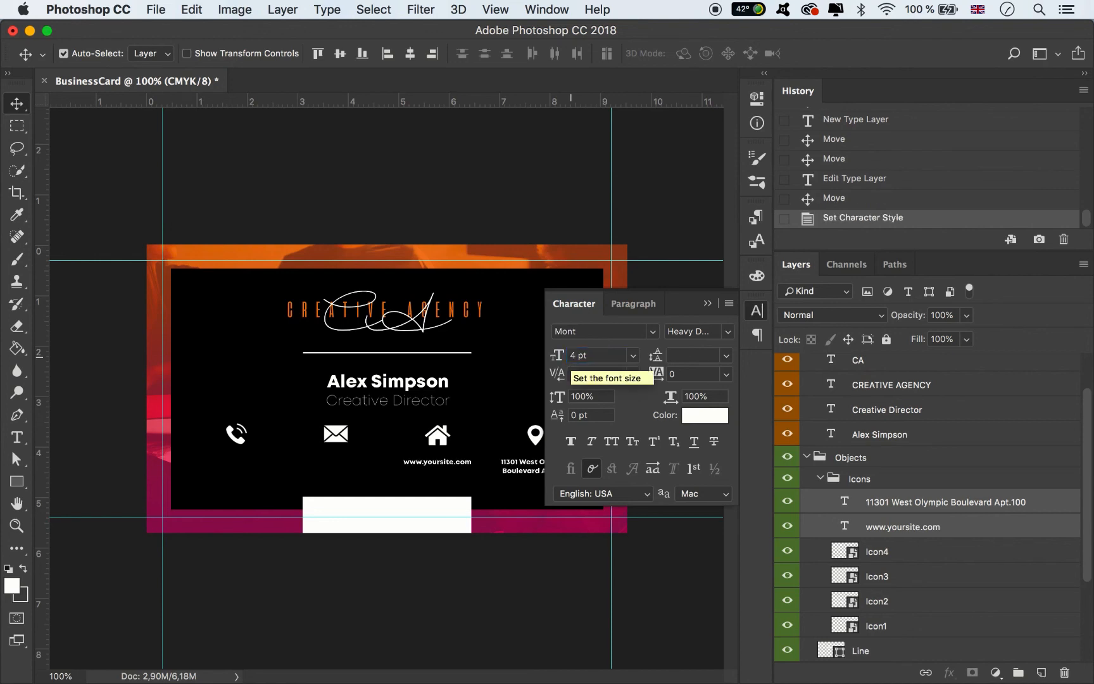
left_click(679, 357)
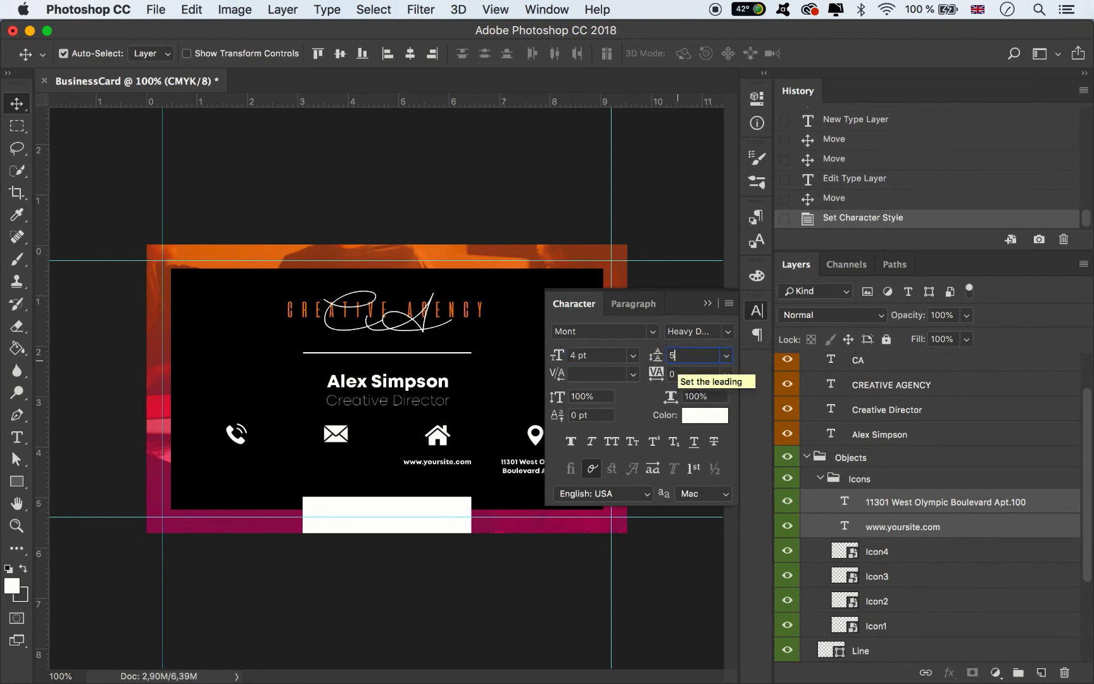
type("5")
key("Return")
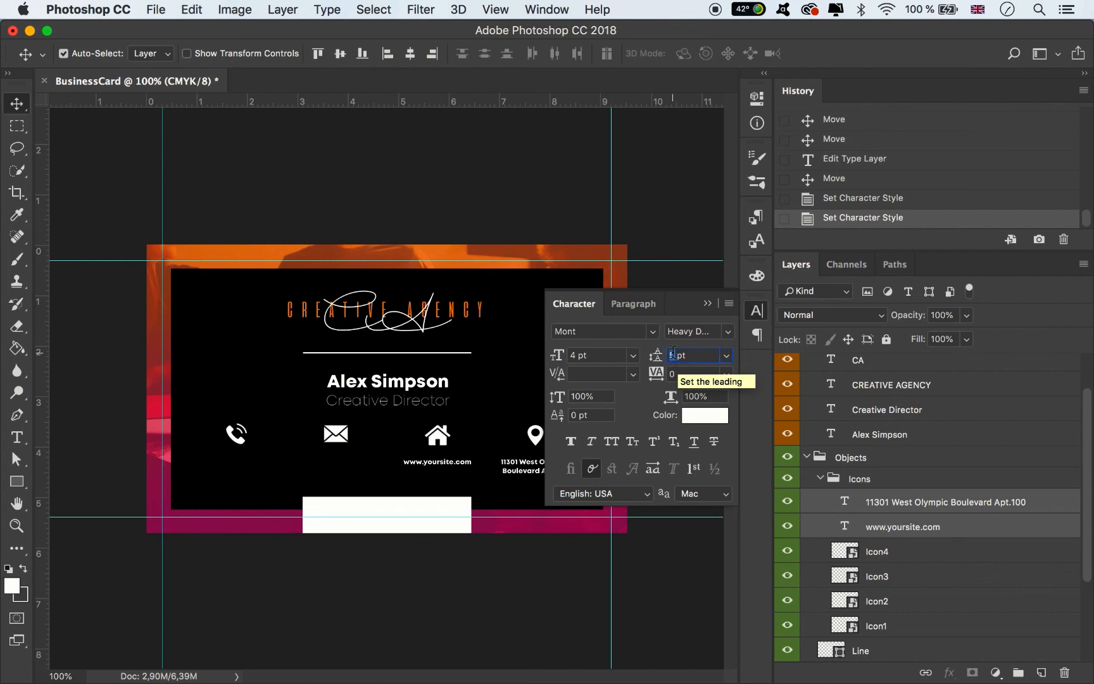
type("4")
key("Return")
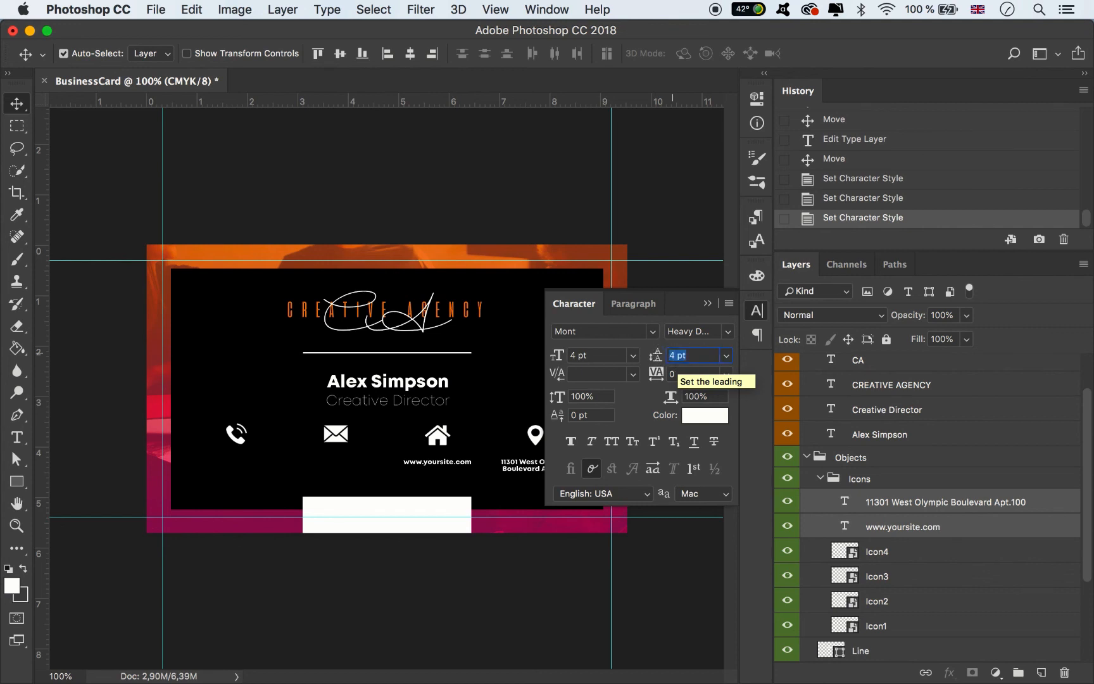
left_click(673, 356)
- Change the address leading to 6 pt
type("6")
key("Return")
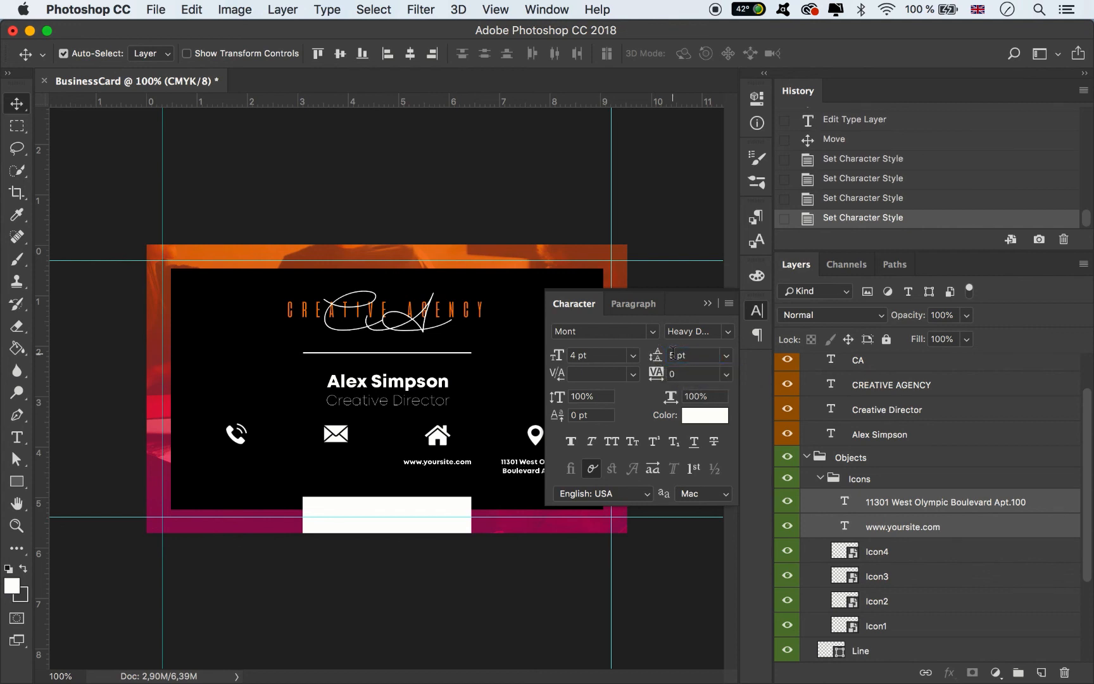
left_click(709, 304)
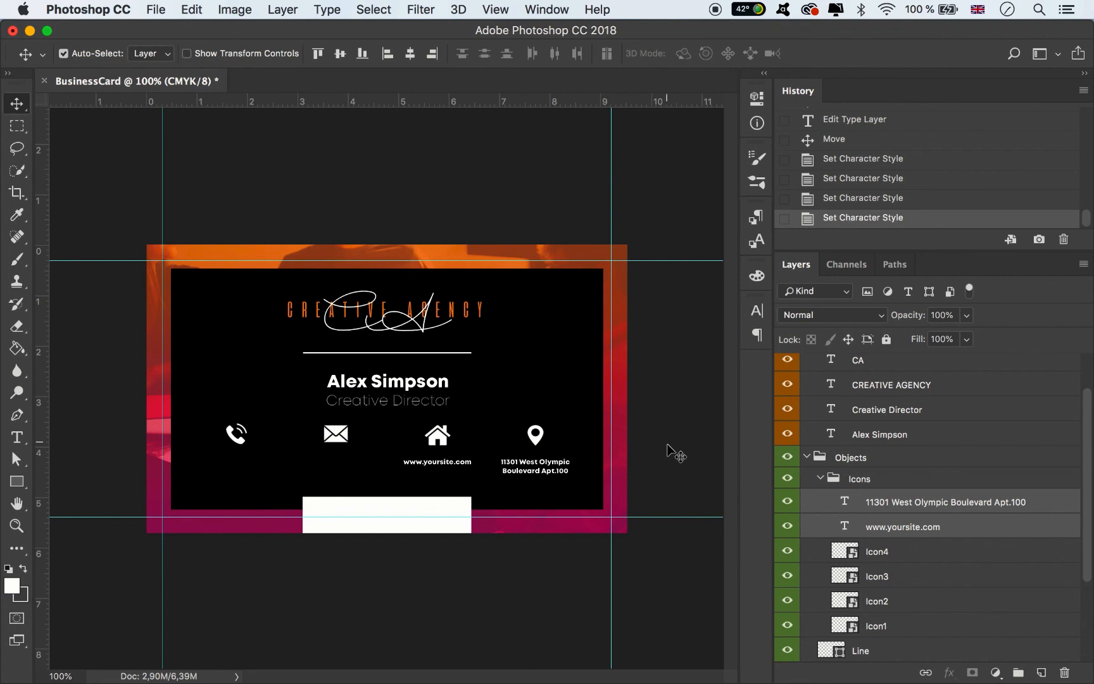
- Align the address and website text, and copy the website text under the envelope icon
left_click(548, 461)
left_click_drag(548, 461, 547, 462)
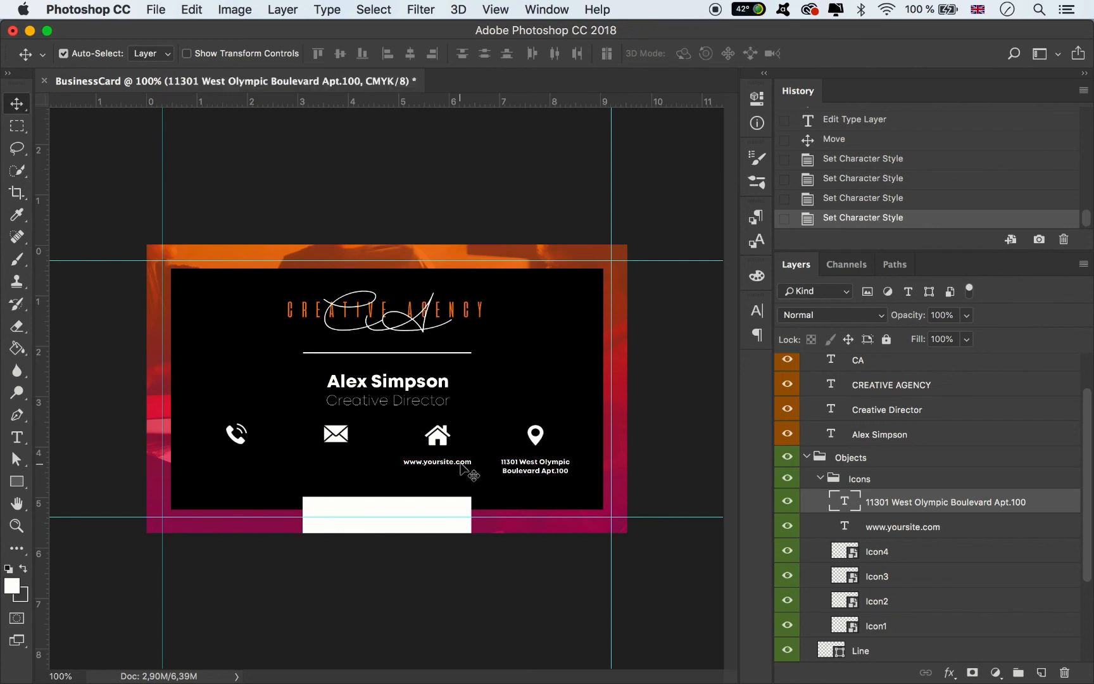
left_click_drag(460, 465, 460, 466)
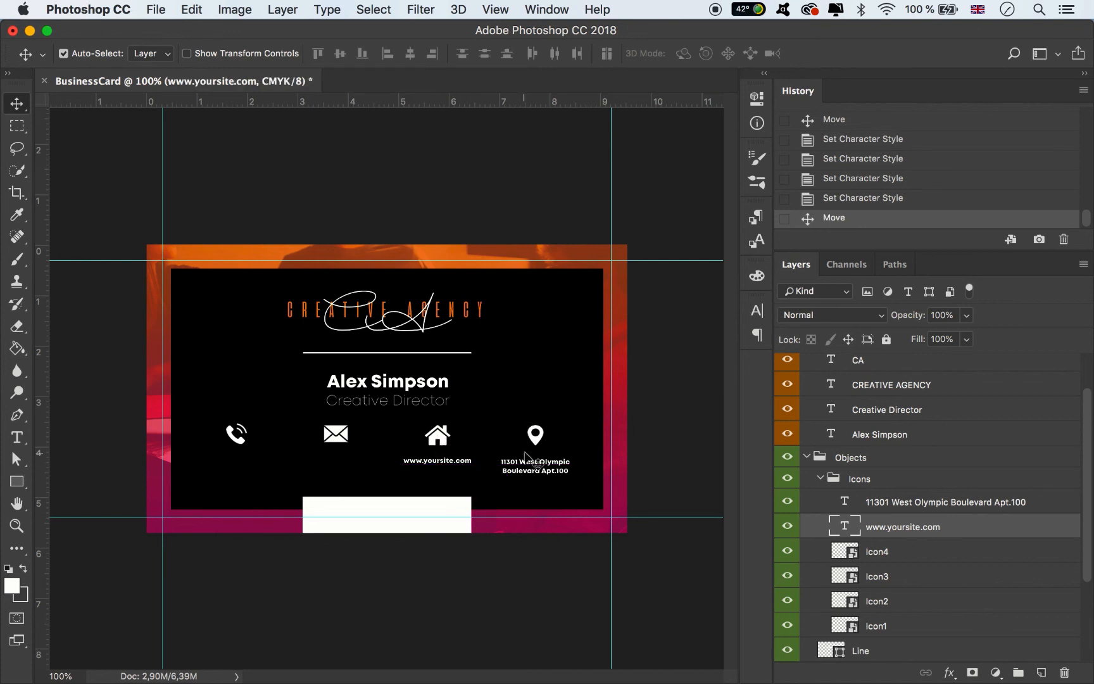
mouse_move(436, 460)
left_mouse_down()
mouse_move(314, 472)
mouse_move(441, 468)
left_mouse_up()
- Change the envelope label to a placeholder email address, nudge it, and copy it toward the phone icon
key("t")
key("BackSpace")
type("you")
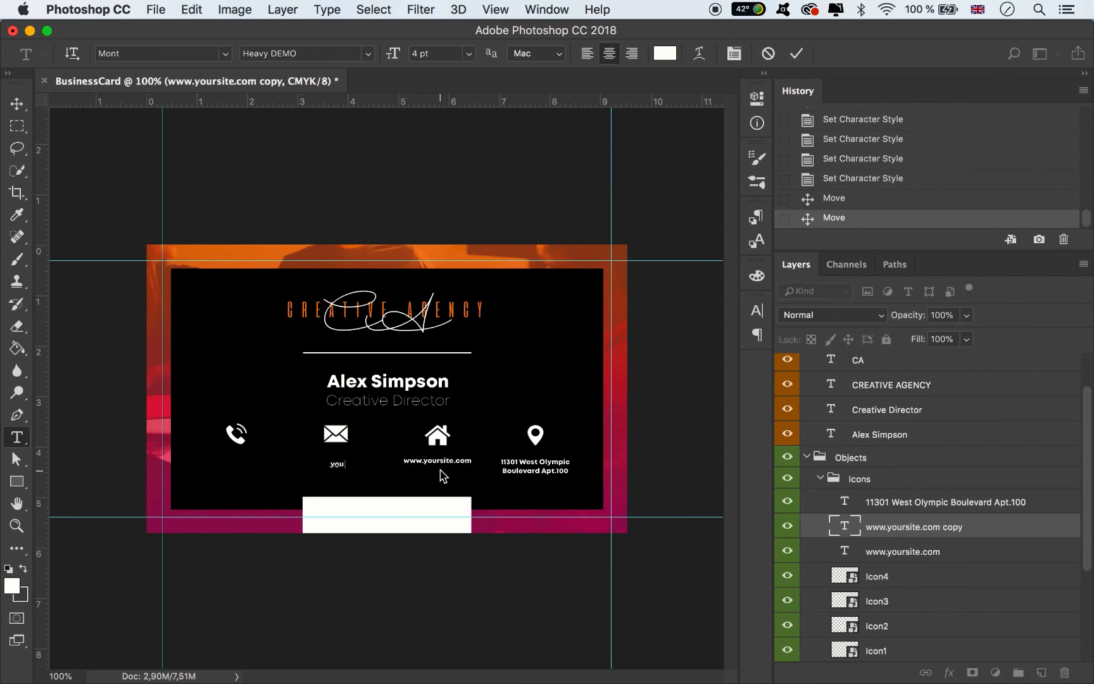
type("remail@")
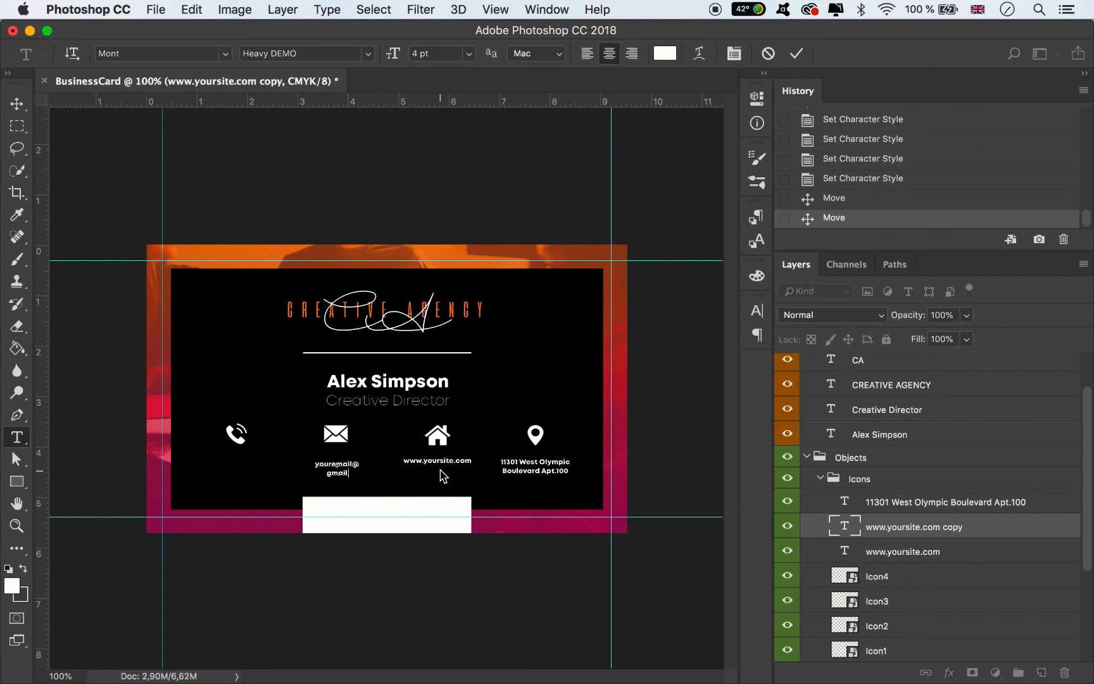
left_click(17, 103)
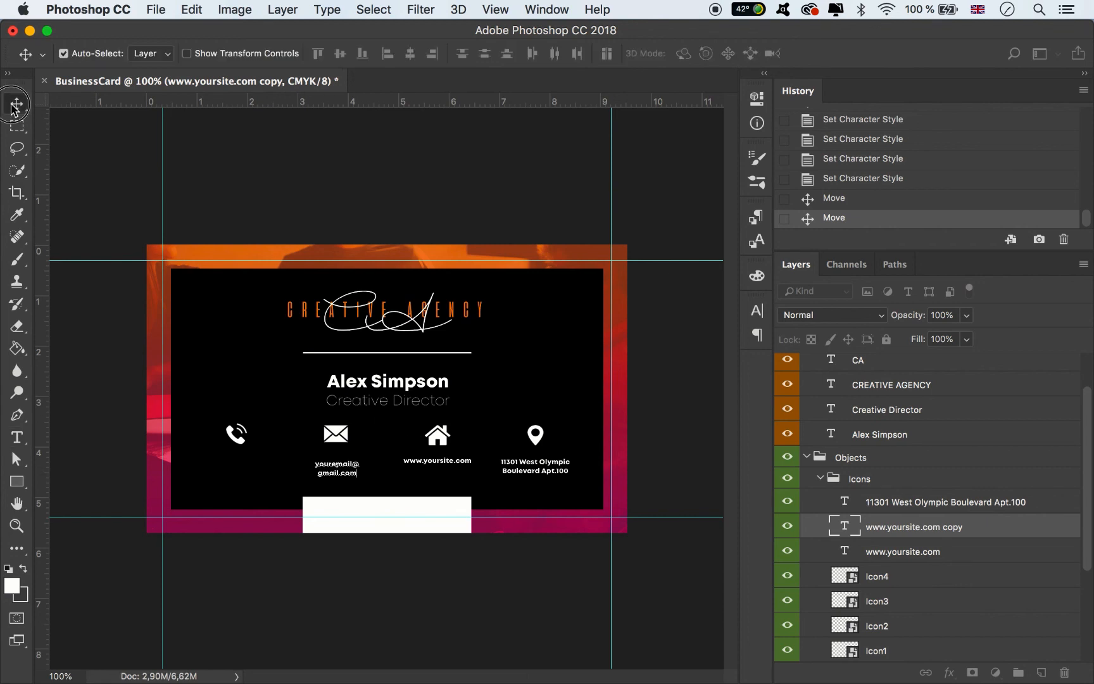
left_click_drag(350, 464, 348, 462)
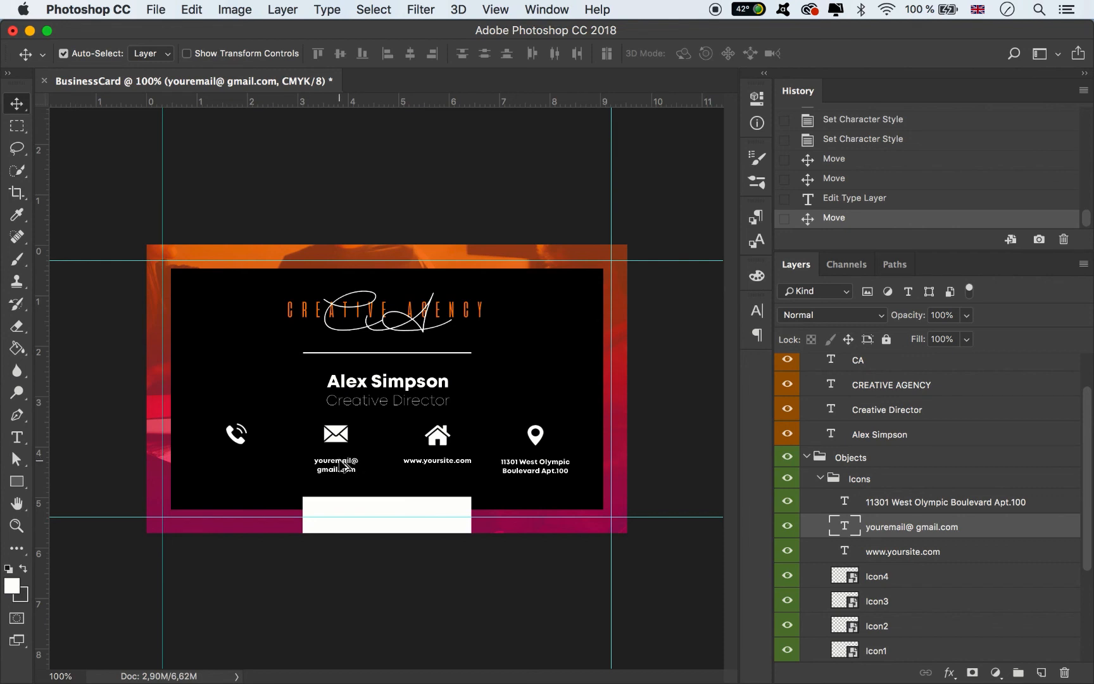
left_click_drag(345, 464, 237, 467)
- Replace the label under the phone icon with two placeholder phone-number lines, shifted slightly left
left_click(17, 437)
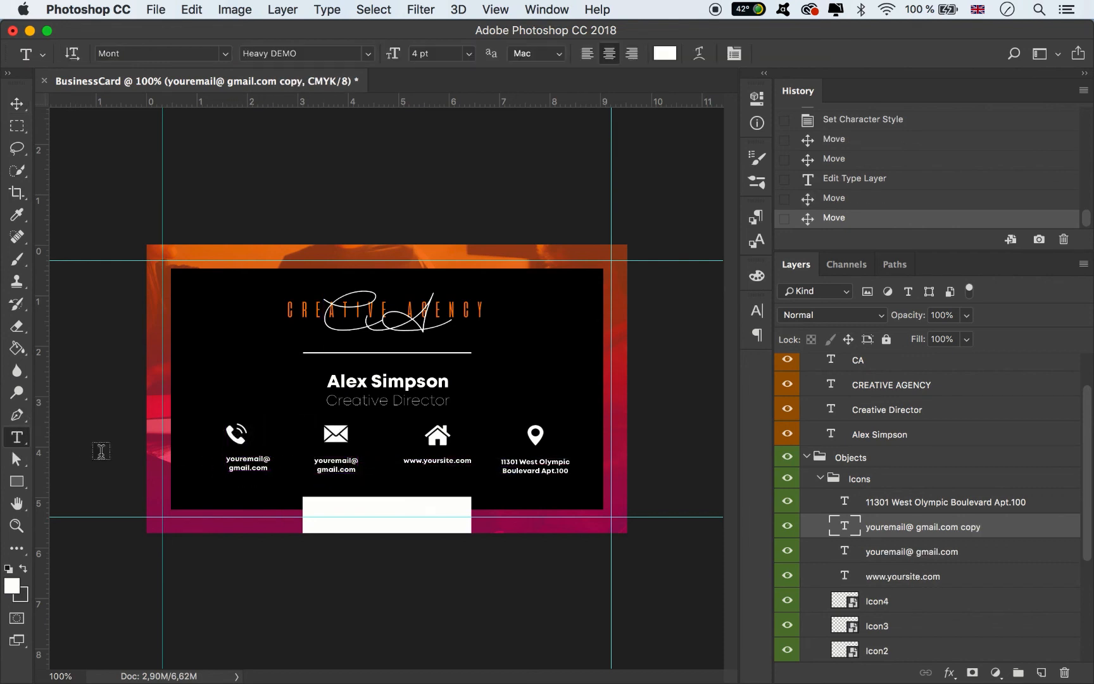
key("Return")
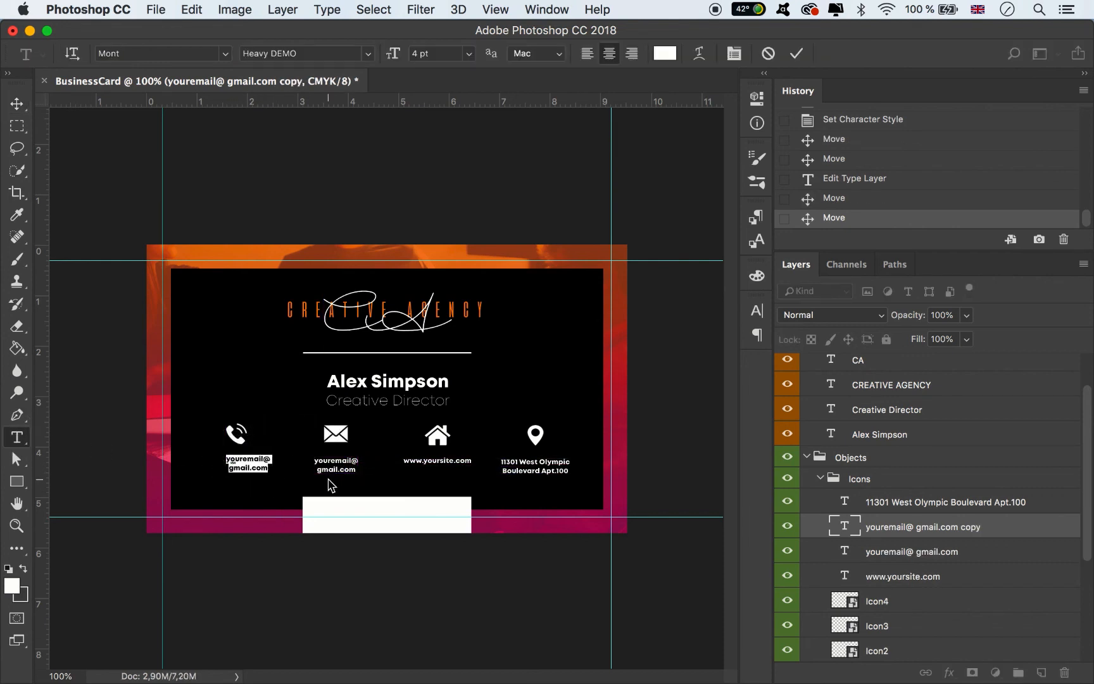
key("BackSpace")
type("+ ")
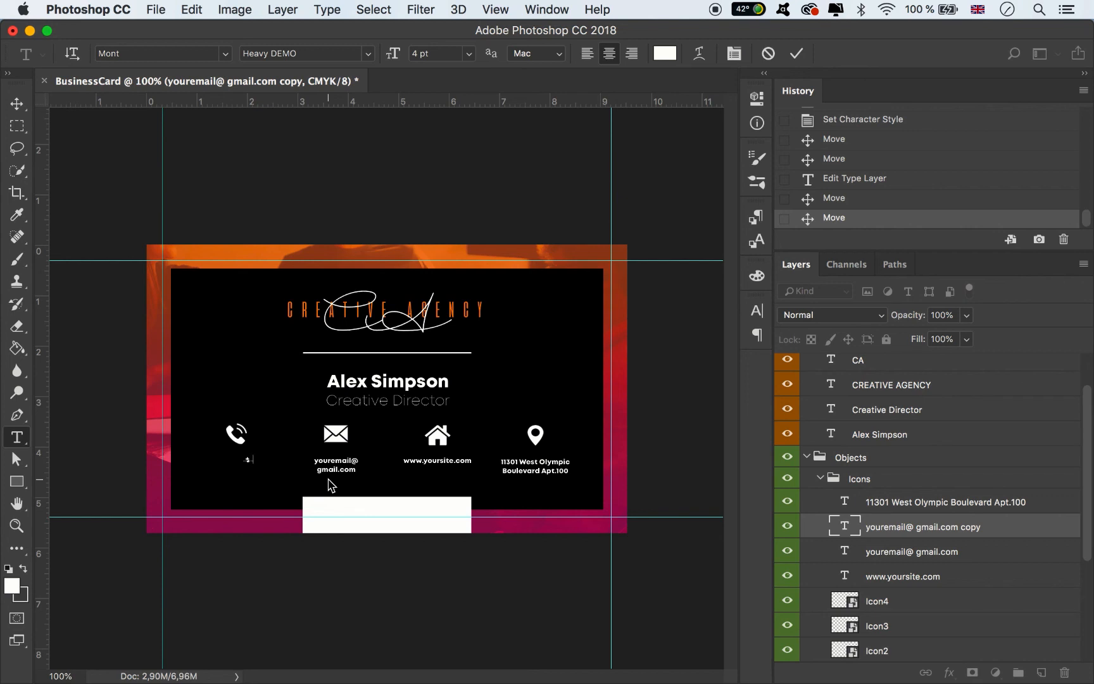
type("000 123 45 67 89 + 000 123 45 67 89")
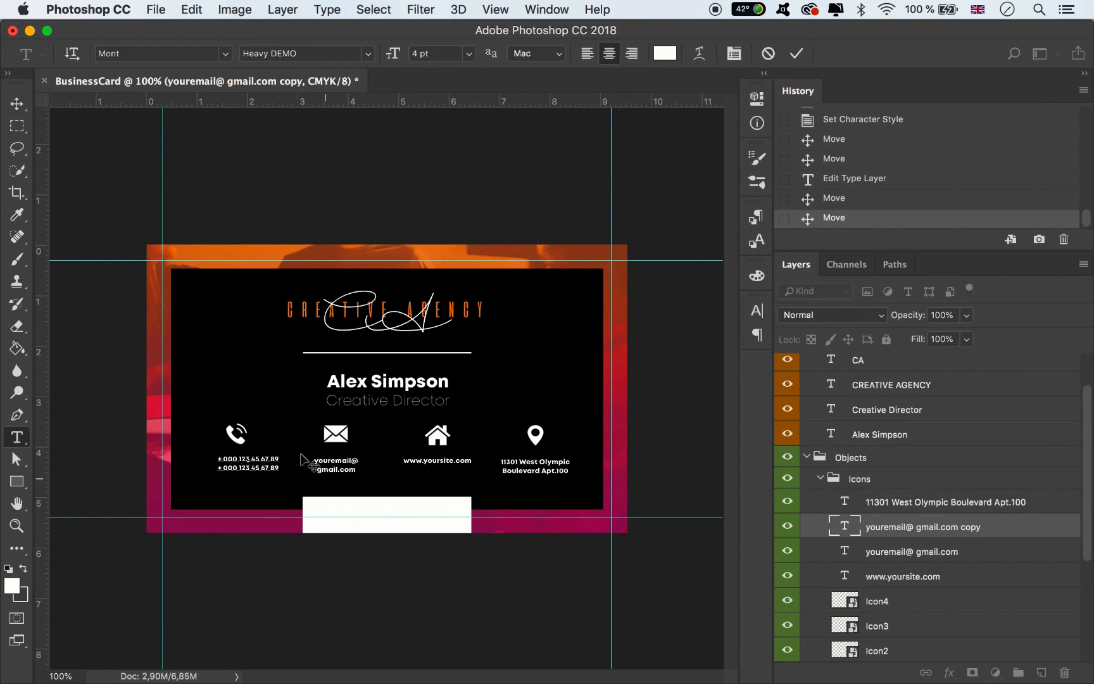
left_click(17, 103)
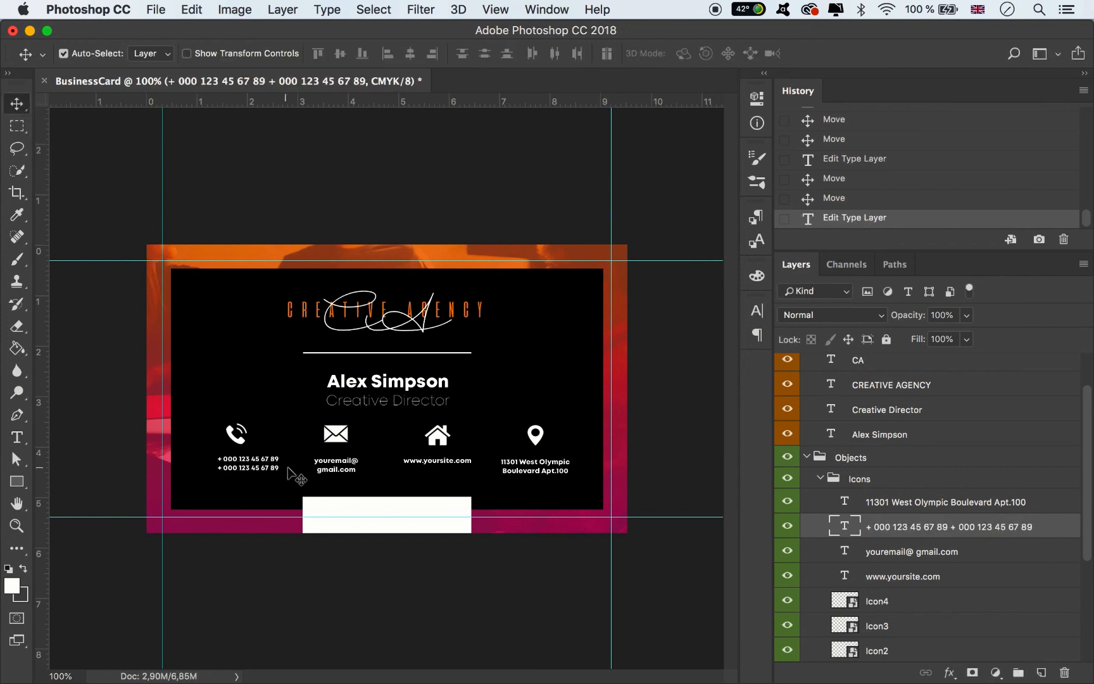
left_click(255, 464)
left_click_drag(256, 465, 250, 467)
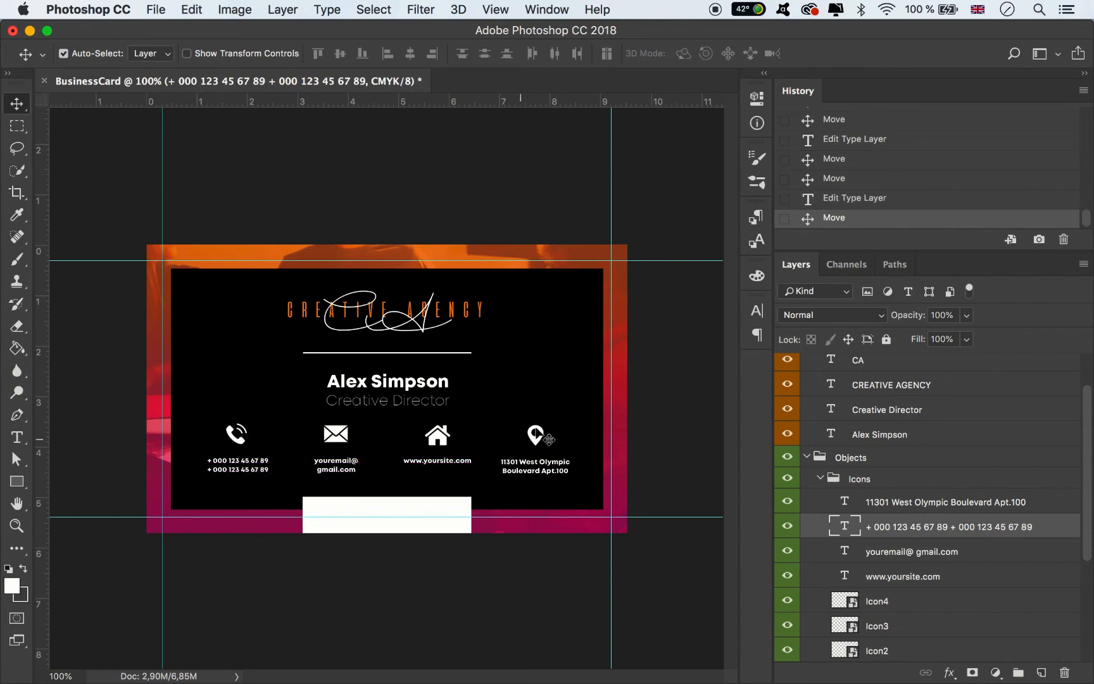
left_click(691, 430)
- Move the four contact text layers above Objects and give them an orange colour label
left_click(881, 578)
double_click(898, 502)
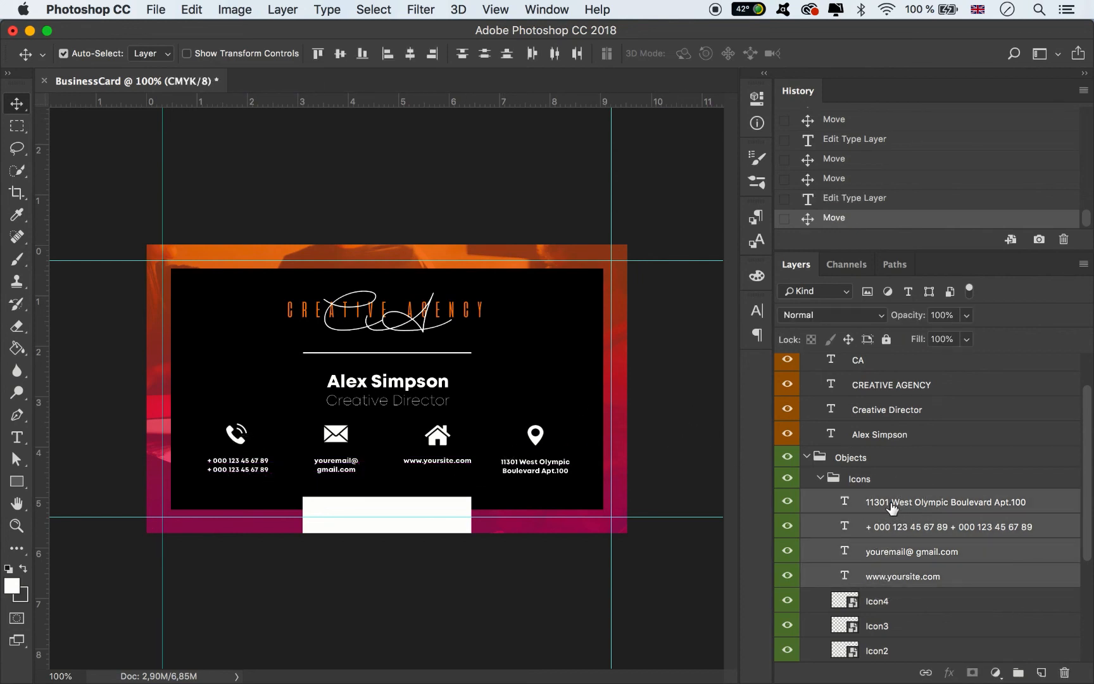
left_click(893, 580, "shift")
left_click_drag(898, 522, 914, 450)
right_click(790, 479)
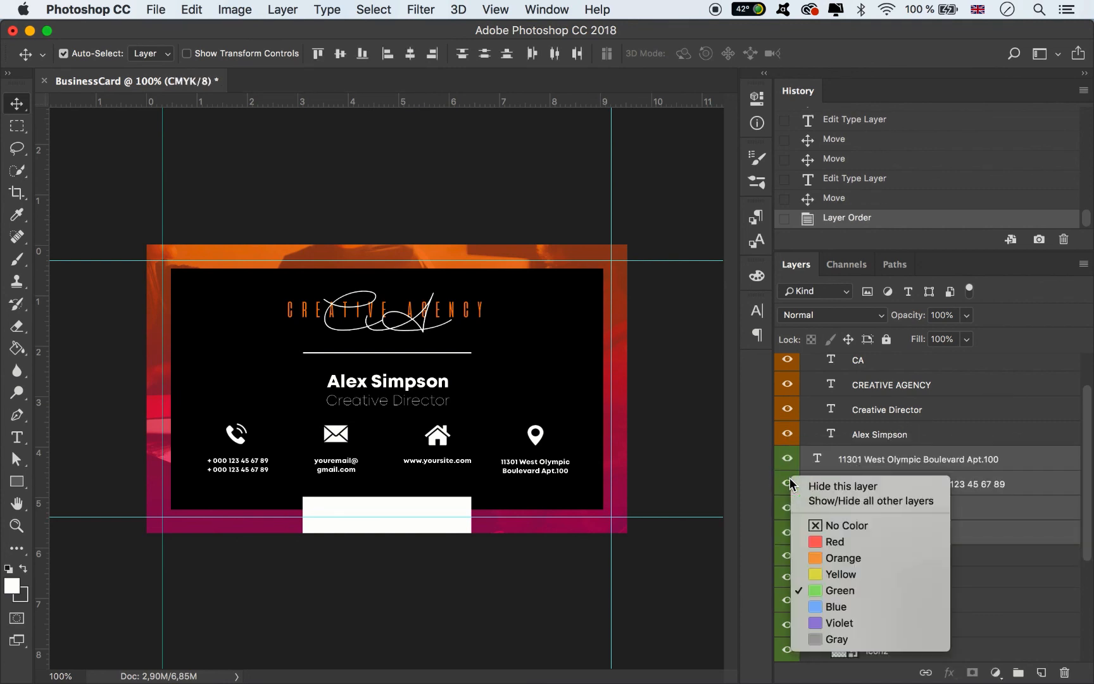
left_click(815, 558)
right_click(788, 494)
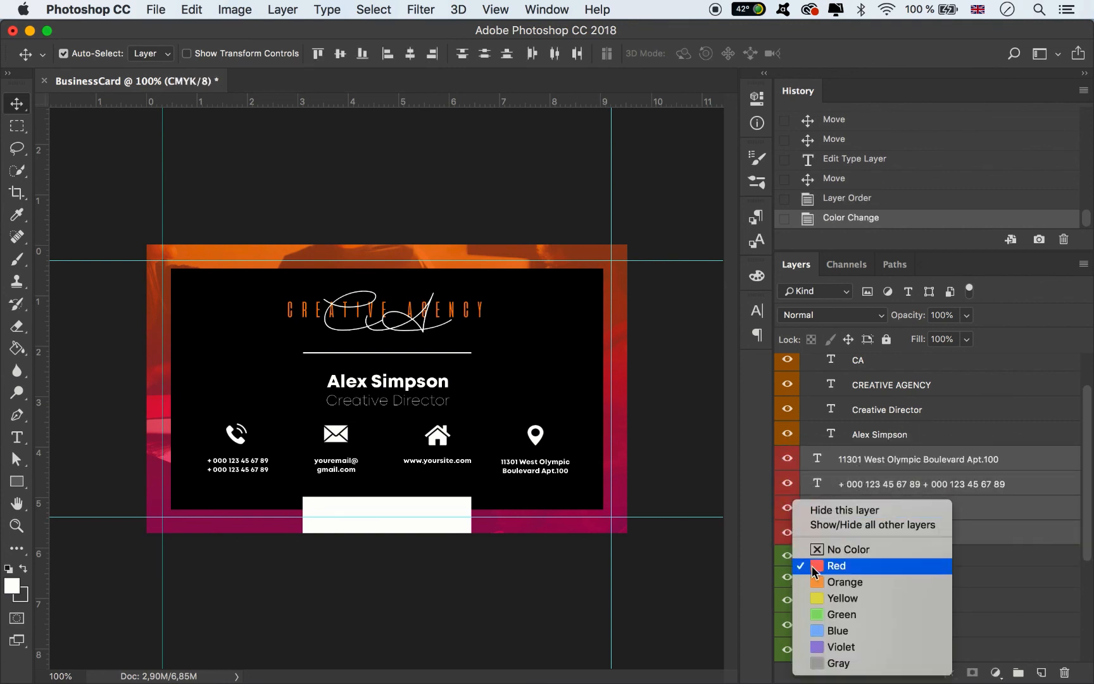
left_click(855, 583)
- Collapse the Icons, Objects and Title Text groups and place the contact layers inside Title Text
left_click(821, 577)
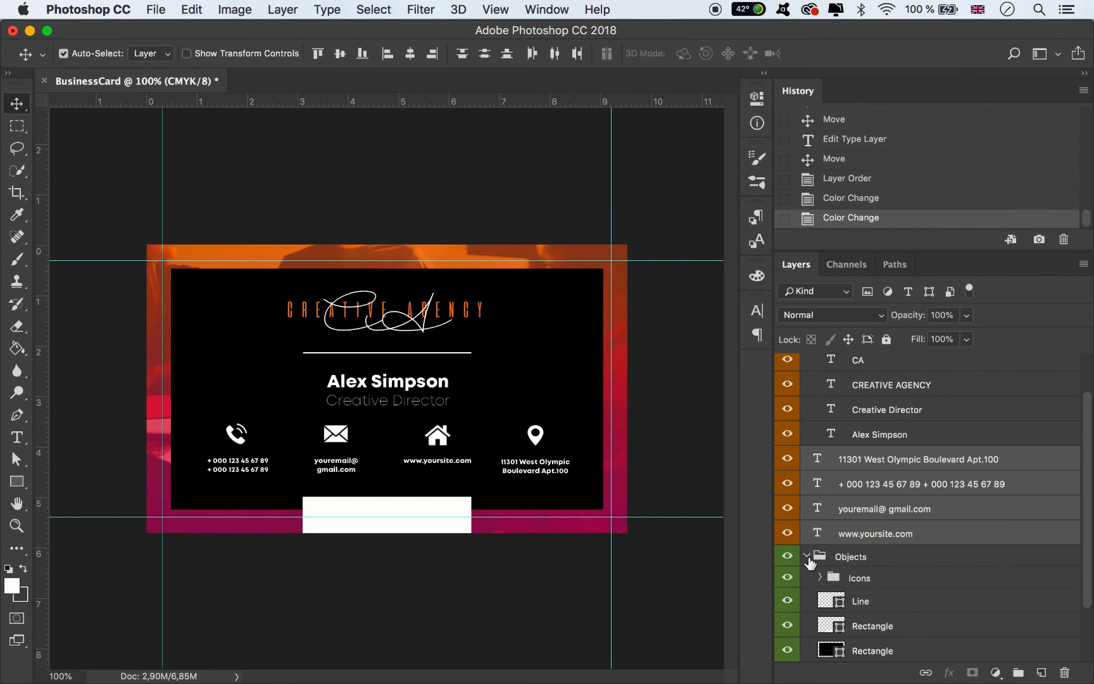
left_click(807, 557)
left_click(807, 389)
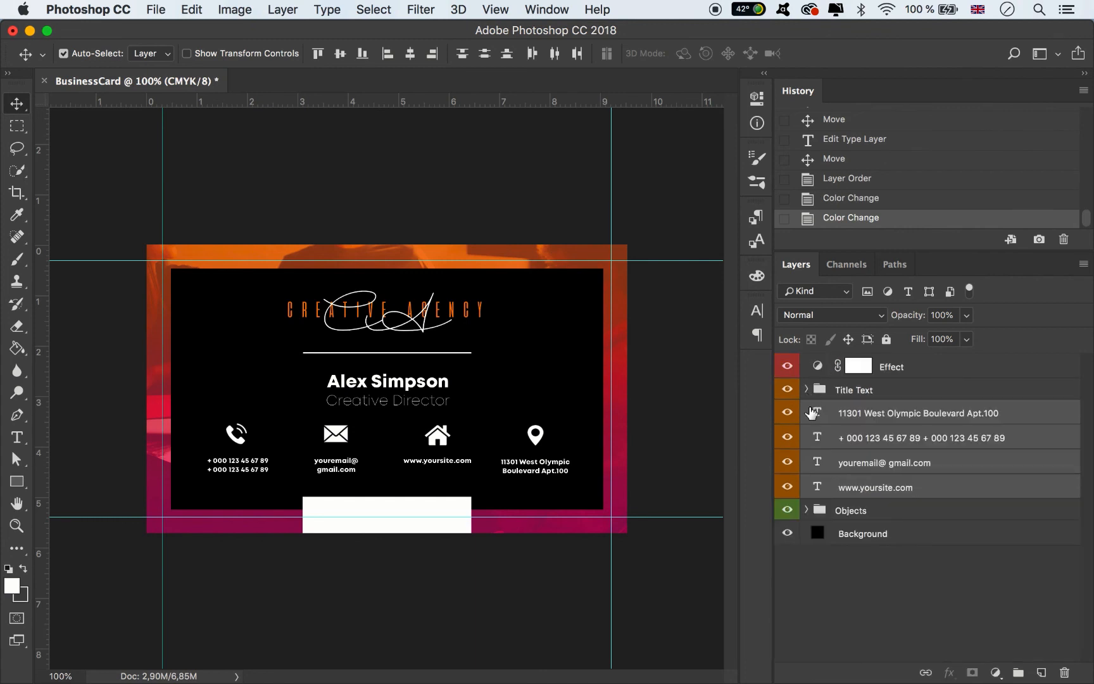
left_click_drag(852, 421, 849, 390)
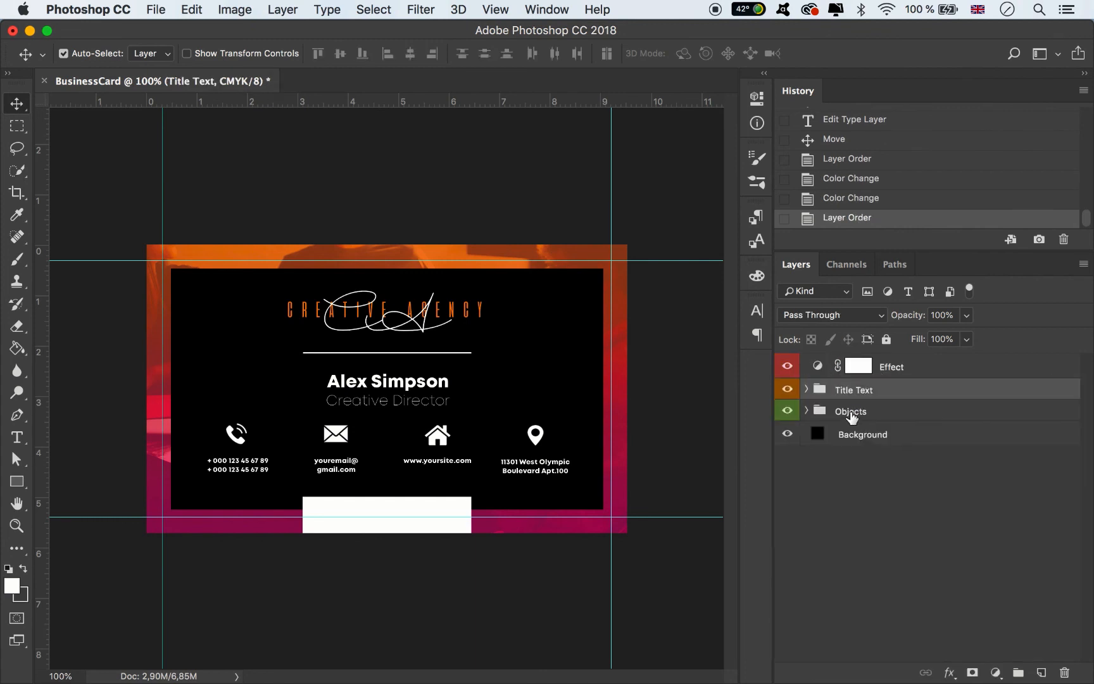
left_click(676, 396)
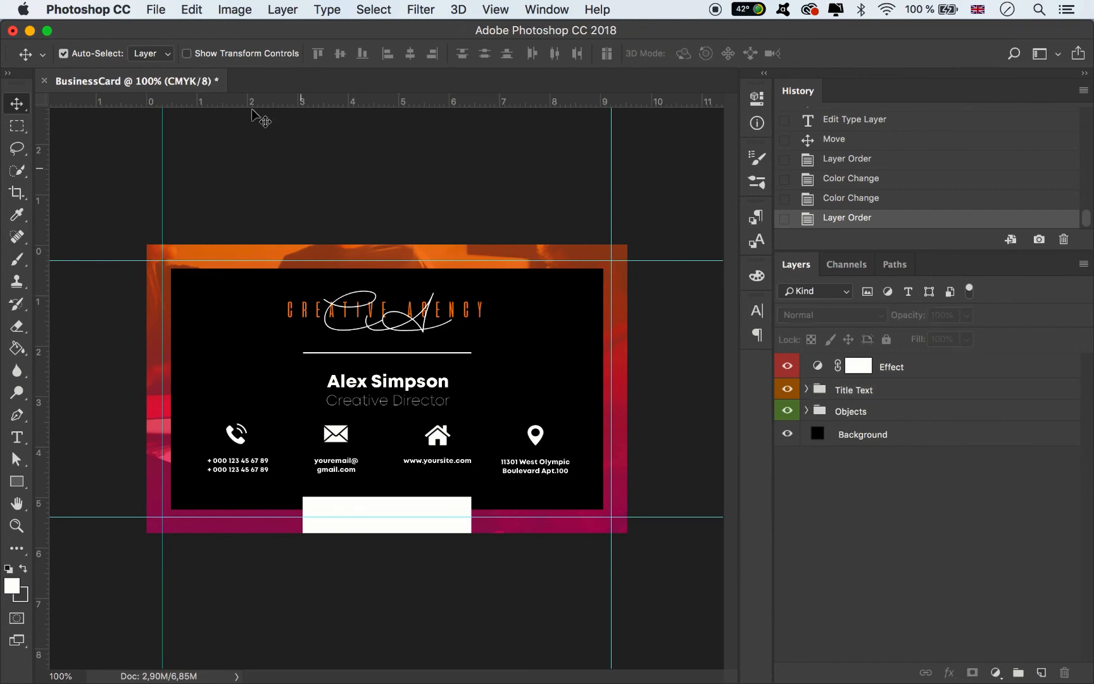
- Export the card via Save for Web as a quality-80 JPEG named BusinessCard_Back.jpg
left_click(155, 9)
mouse_move(345, 231)
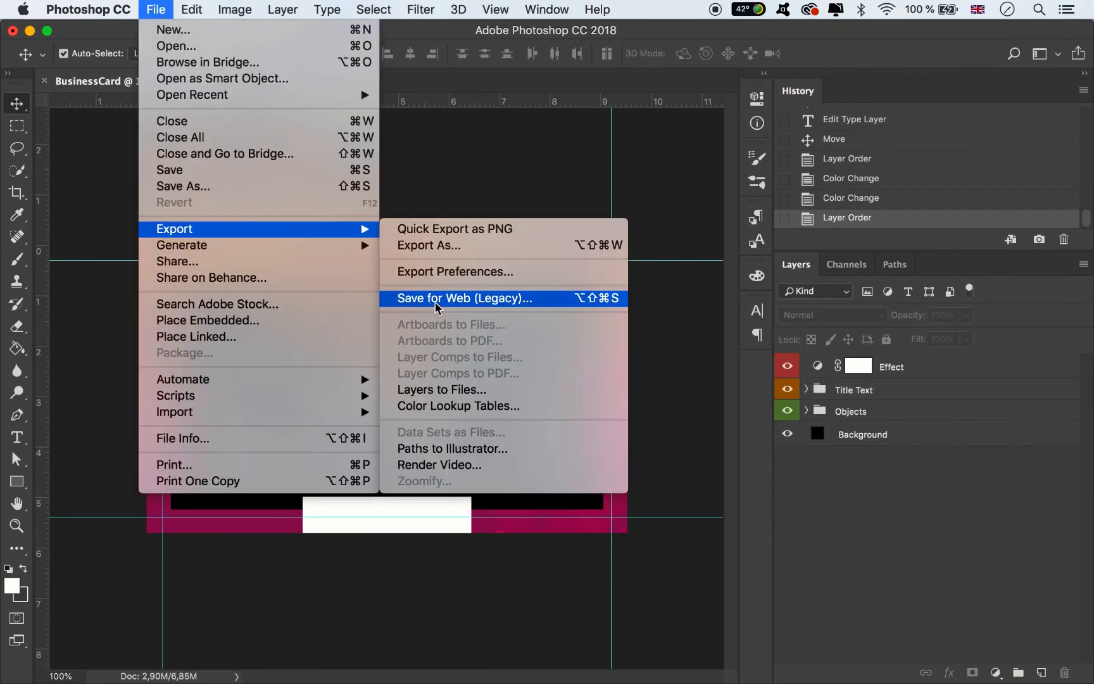
left_click(436, 303)
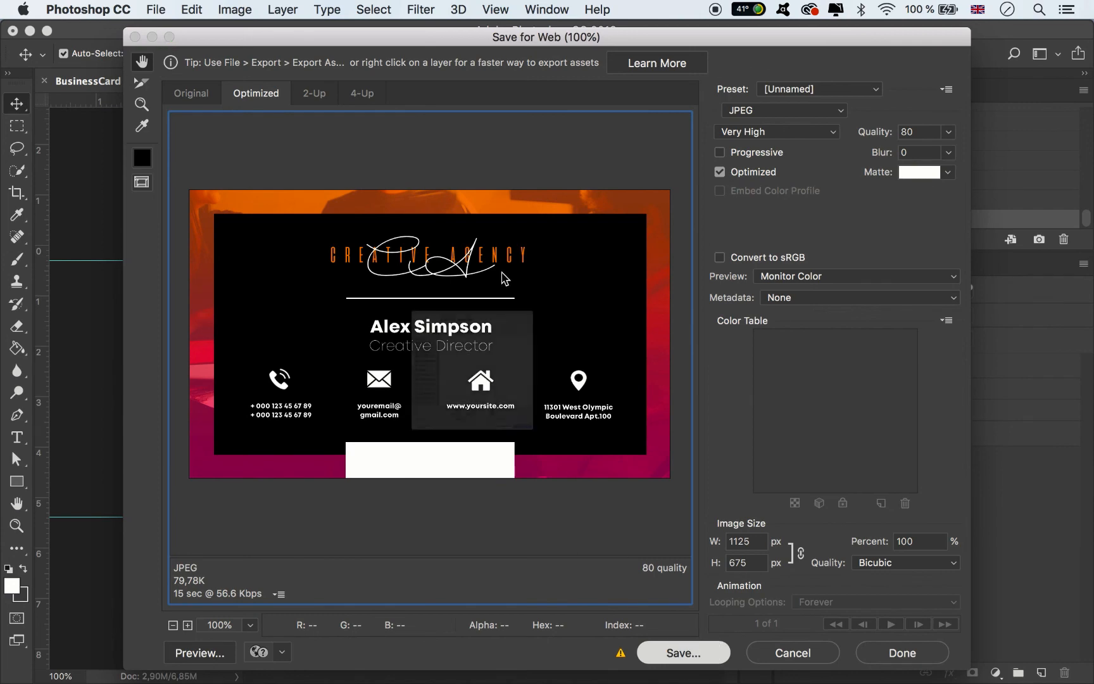
key("Return")
left_click(472, 127)
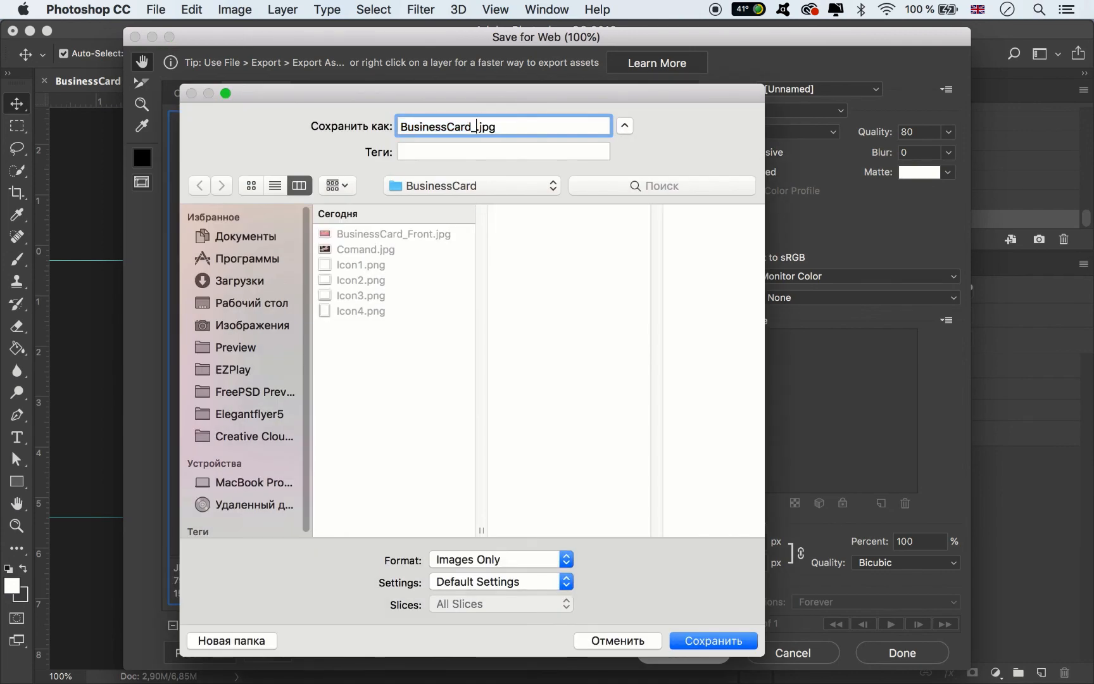
type("_Back")
left_click(692, 640)
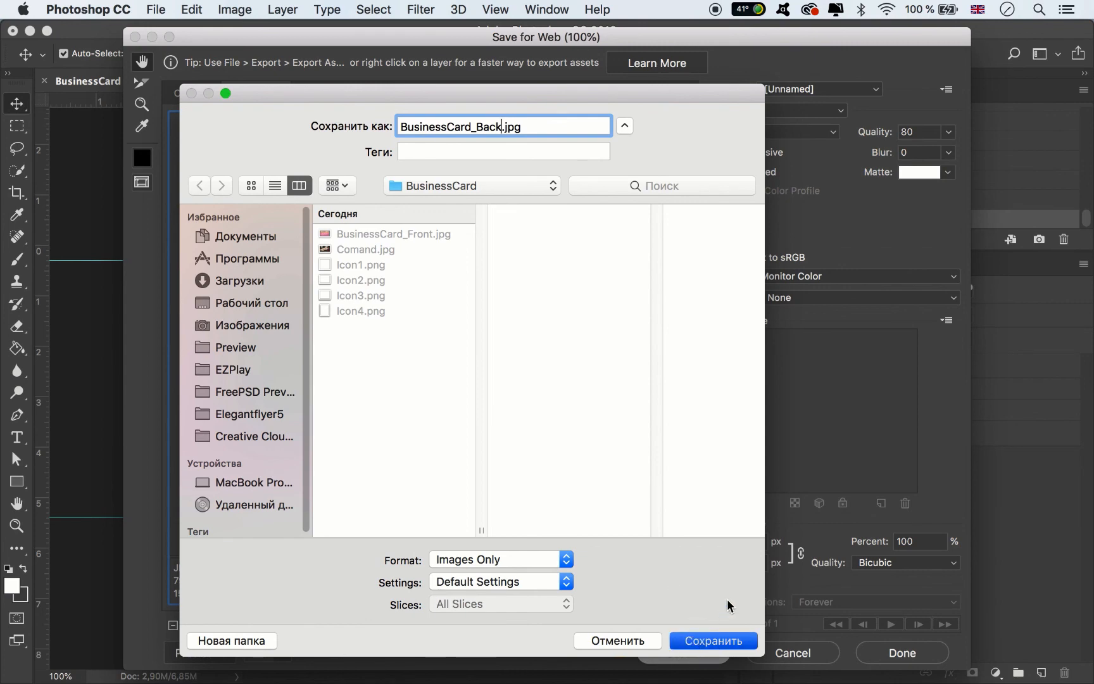